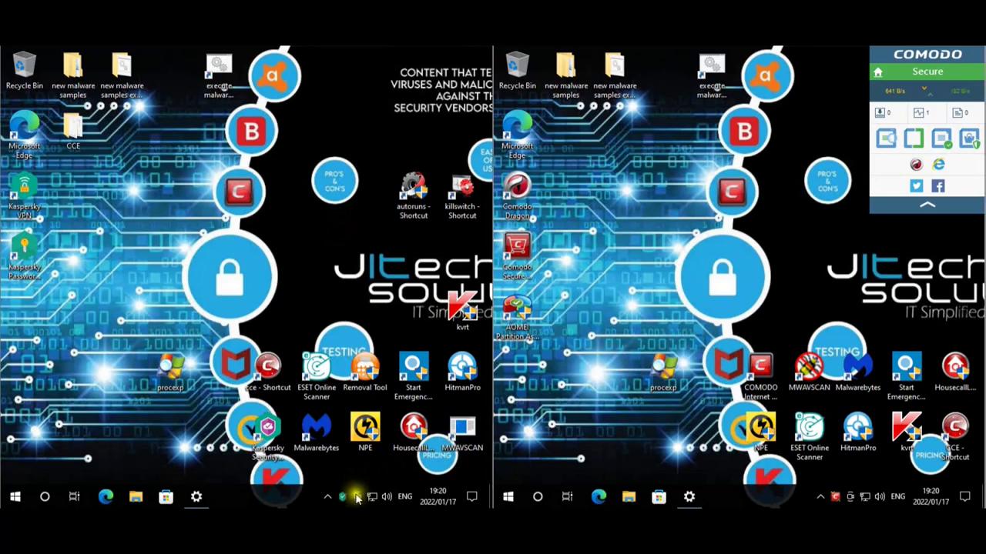
# - Open Kaspersky Security Cloud's File Anti-Virus settings and expand the advanced settings
pyautogui.click(344, 499)
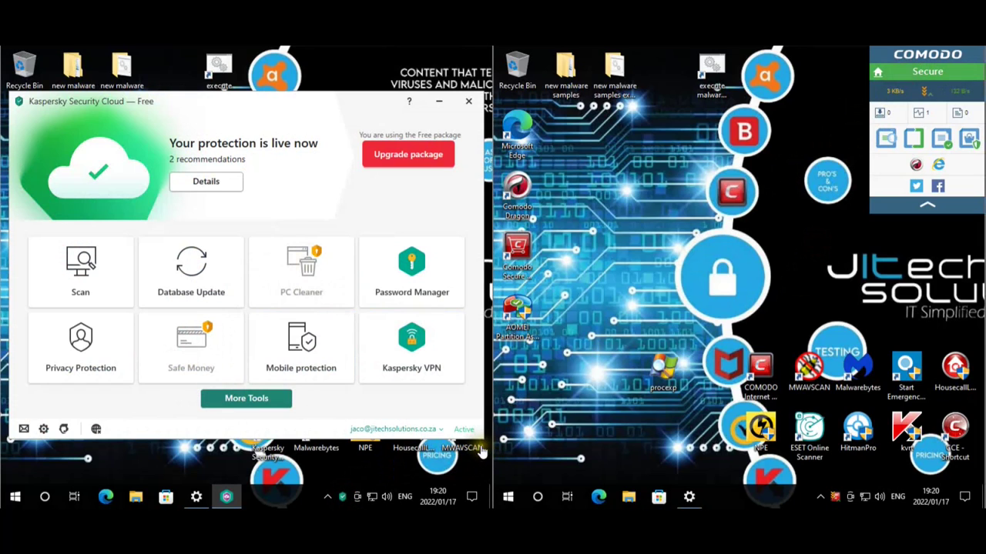
pyautogui.click(44, 429)
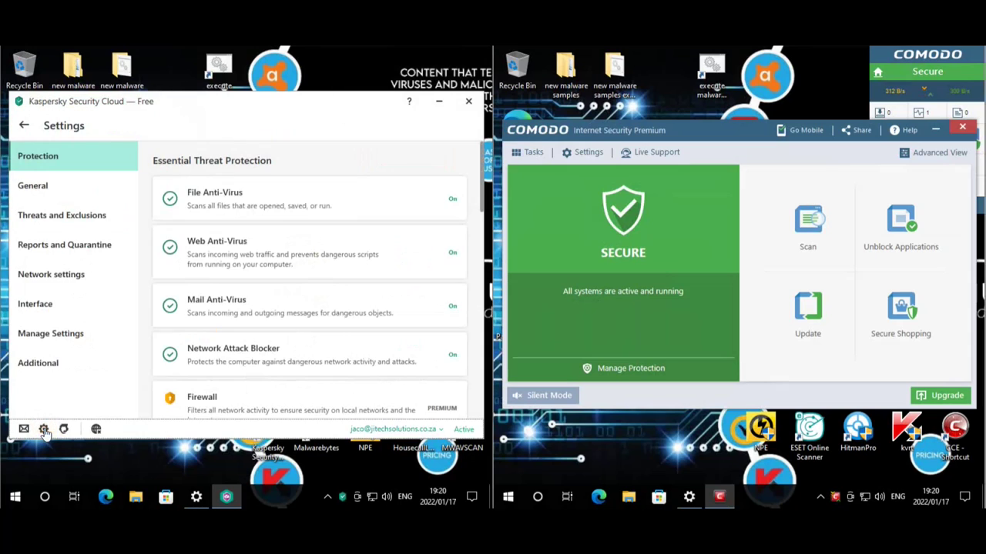
pyautogui.click(301, 208)
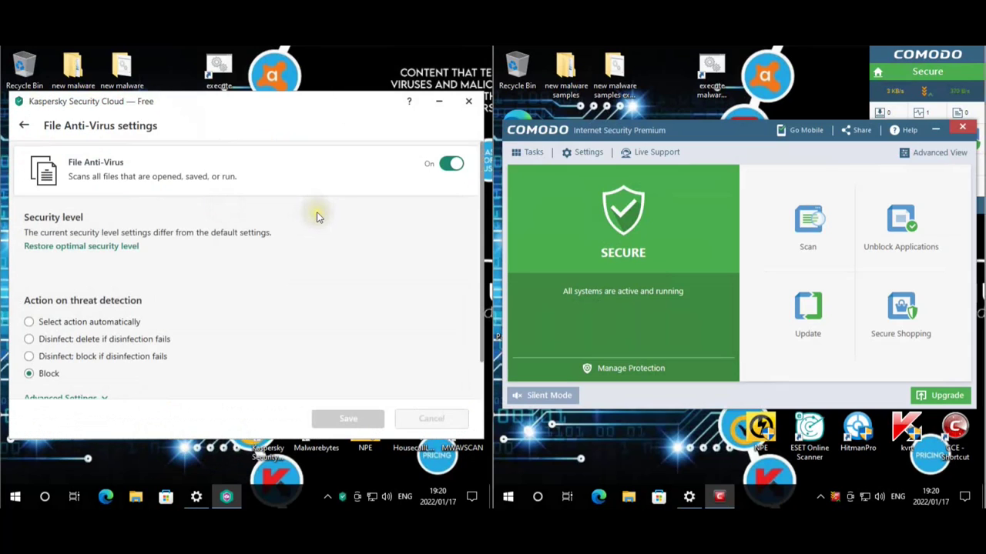
pyautogui.scroll(-1, 177, 331)
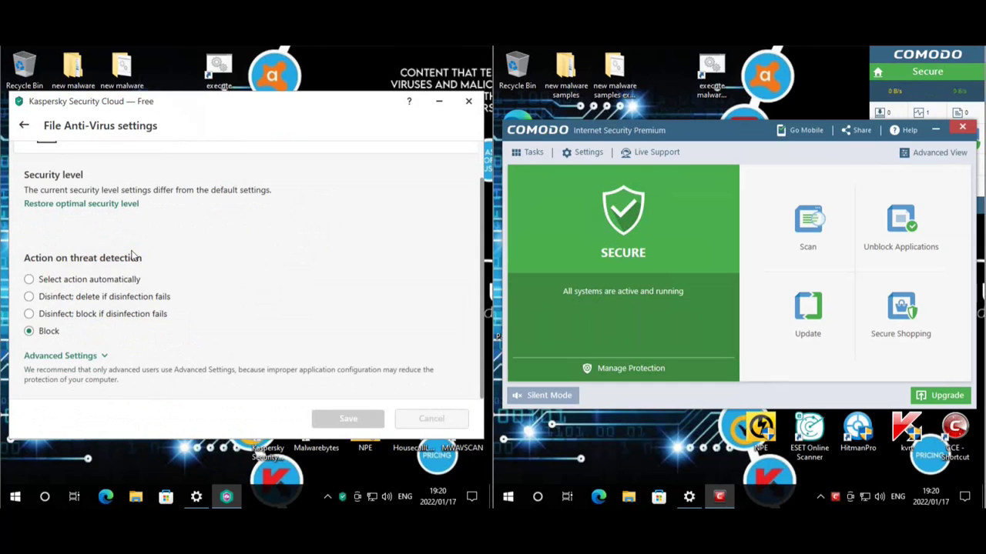
pyautogui.click(107, 359)
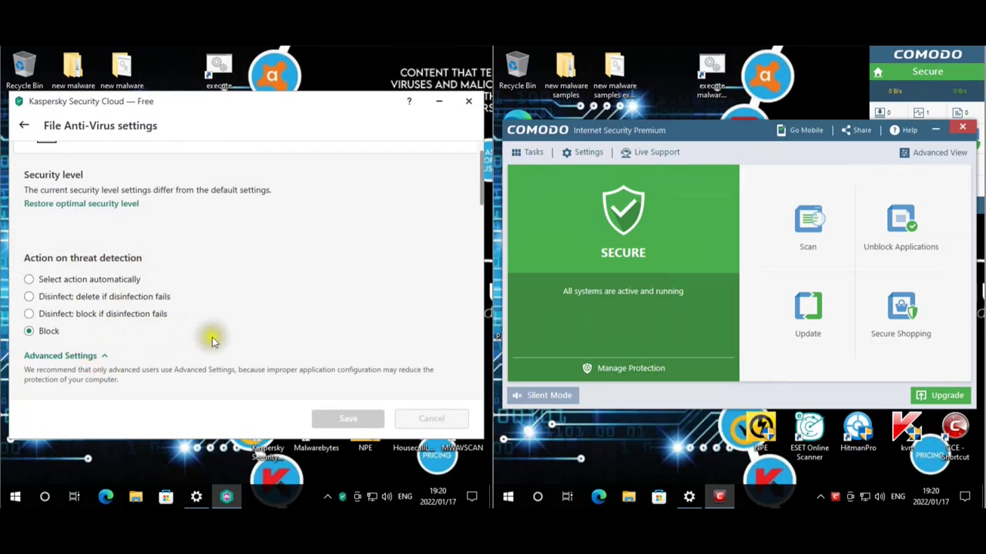
# - Examine the File Anti-Virus advanced settings, from file types, scan methods and compound files to scan mode and scan technologies
pyautogui.scroll(-2, 286, 319)
pyautogui.scroll(-2, 333, 313)
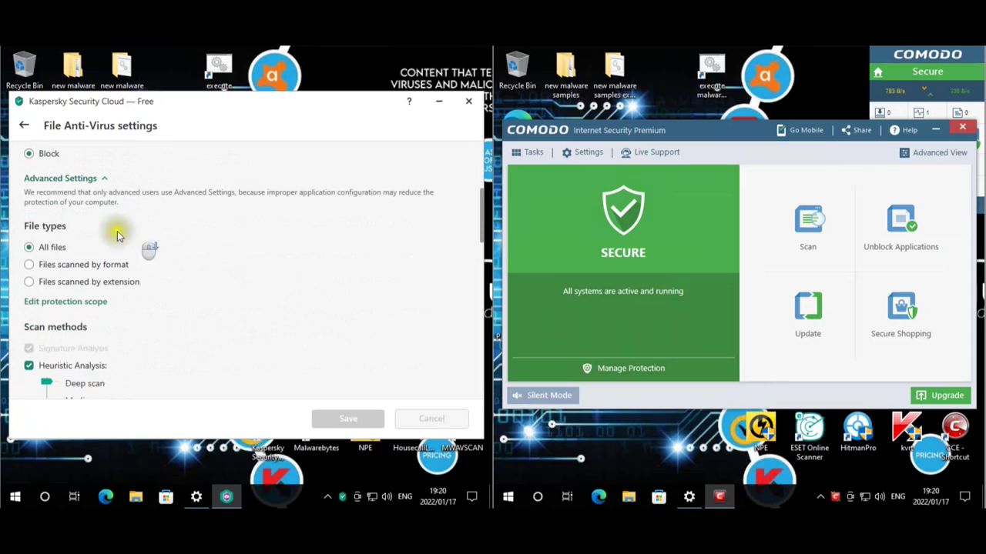
pyautogui.scroll(-2, 254, 260)
pyautogui.scroll(-2, 254, 265)
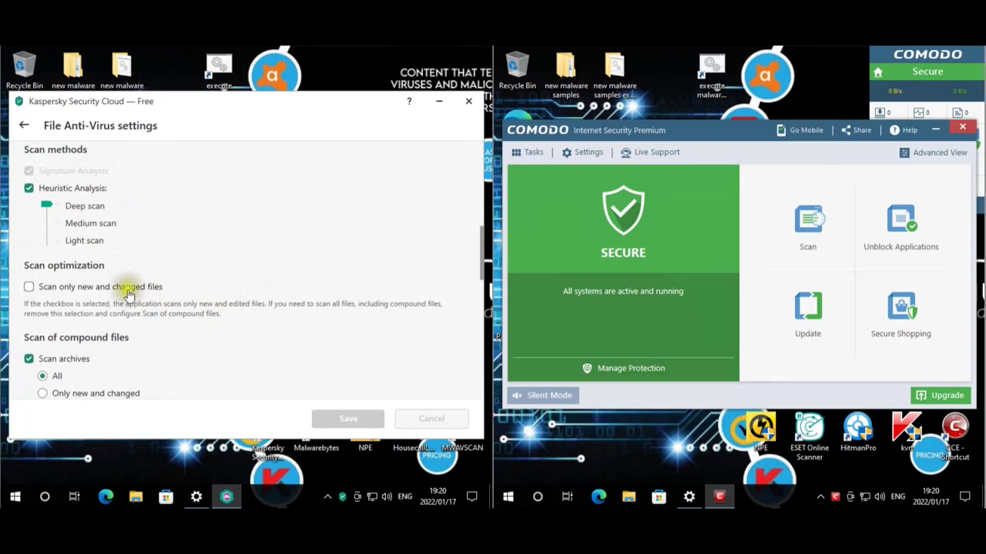
pyautogui.scroll(-2, 363, 327)
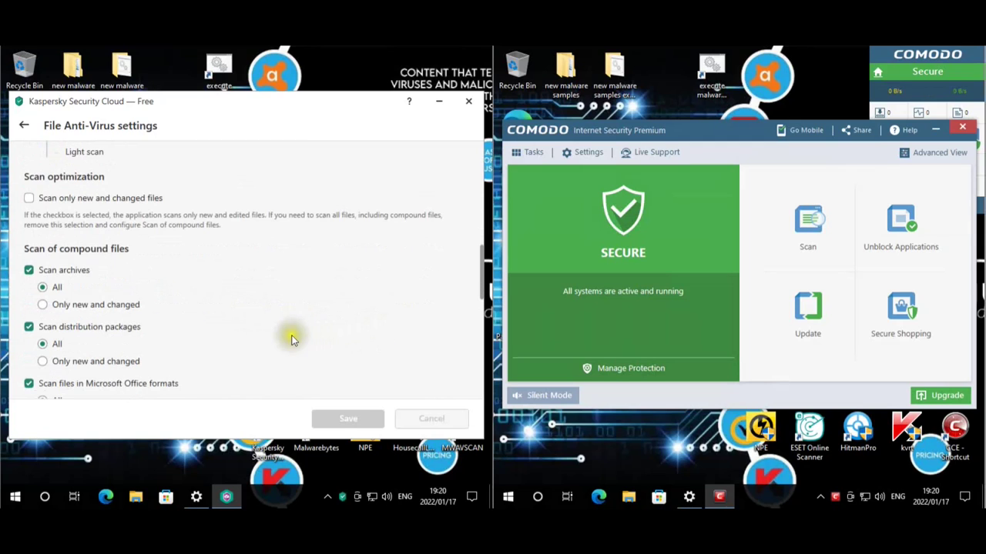
pyautogui.scroll(-3, 292, 334)
pyautogui.scroll(-1, 293, 336)
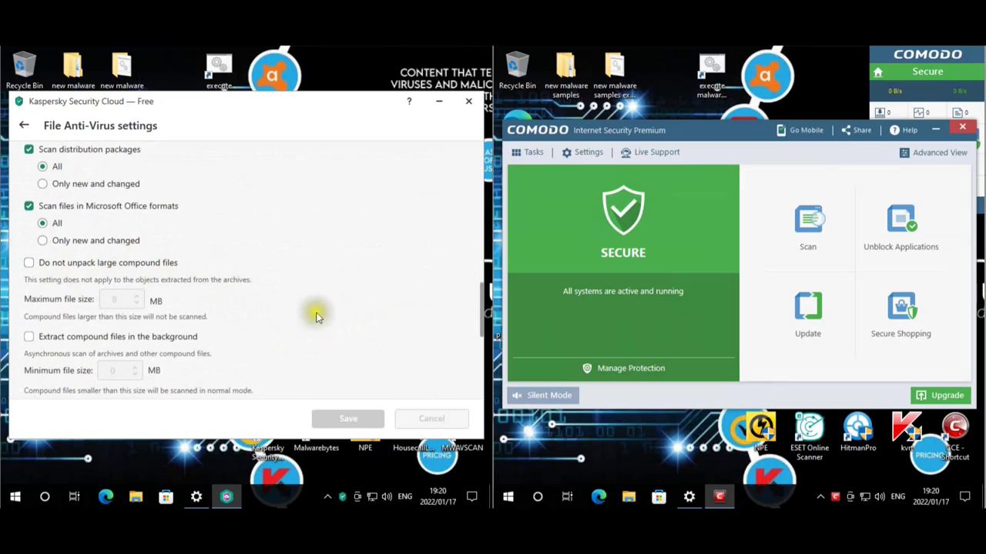
pyautogui.scroll(-4, 363, 330)
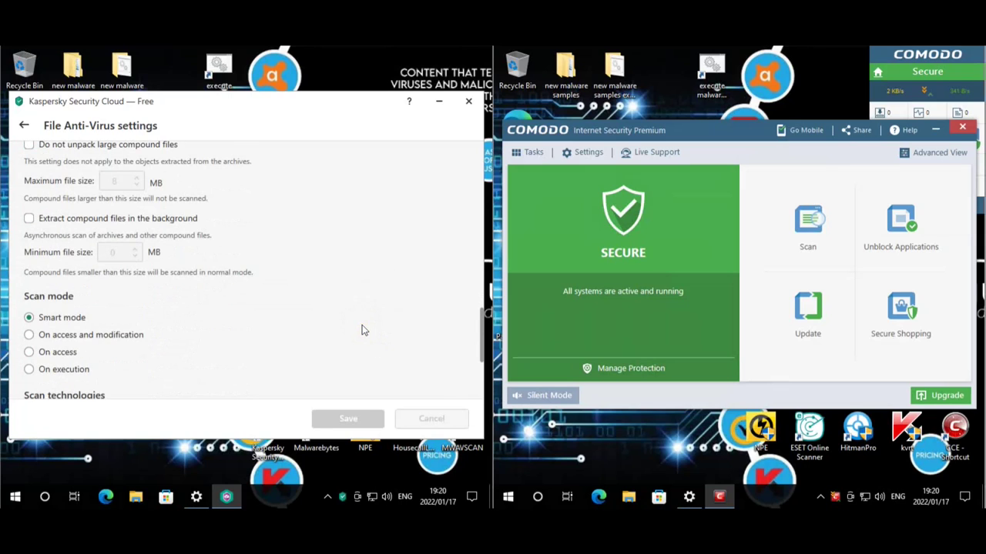
pyautogui.scroll(-2, 364, 330)
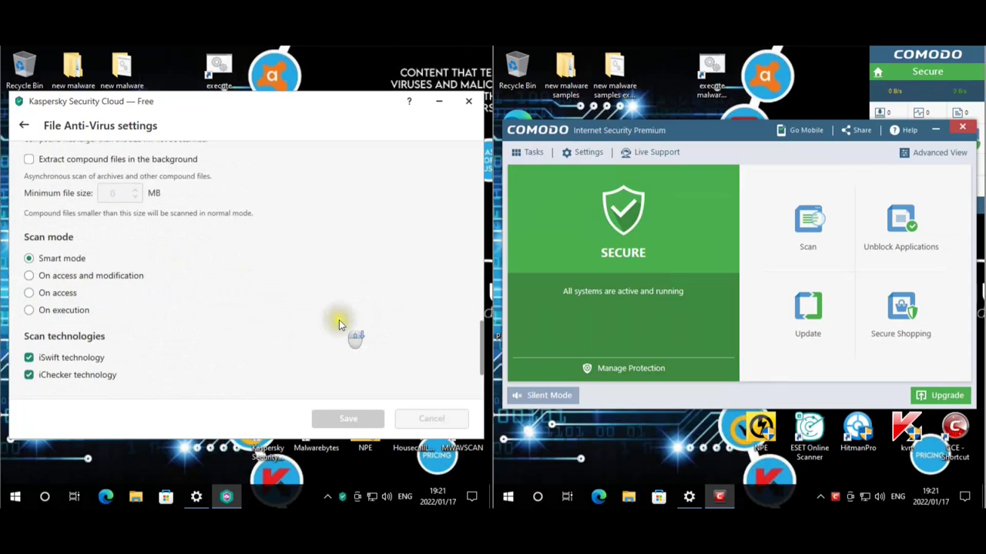
pyautogui.scroll(-3, 331, 319)
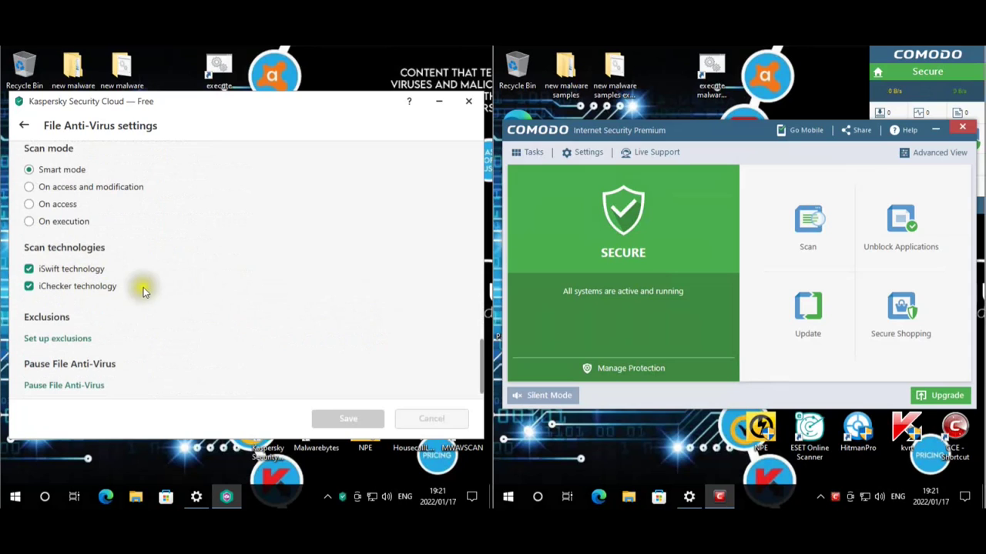
pyautogui.scroll(-1, 208, 300)
# - Check the detected object types and the exclusions list for File Anti-Virus, and return to the protection settings overview
pyautogui.click(80, 316)
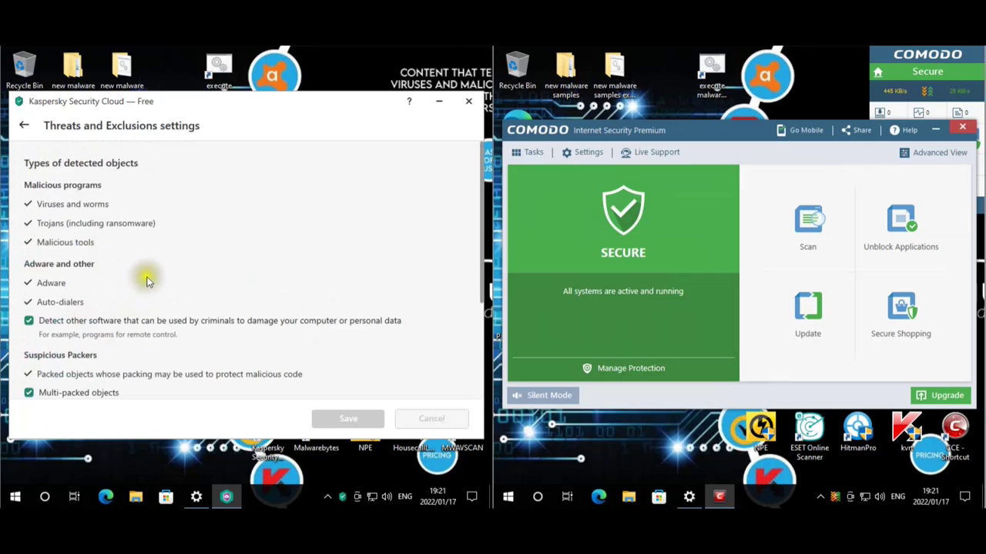
pyautogui.scroll(-5, 162, 265)
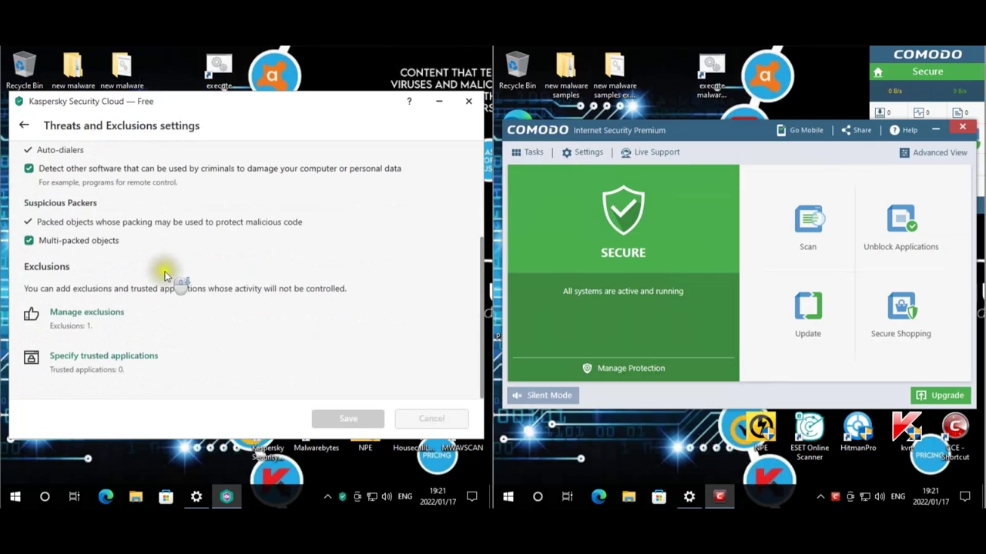
pyautogui.click(91, 313)
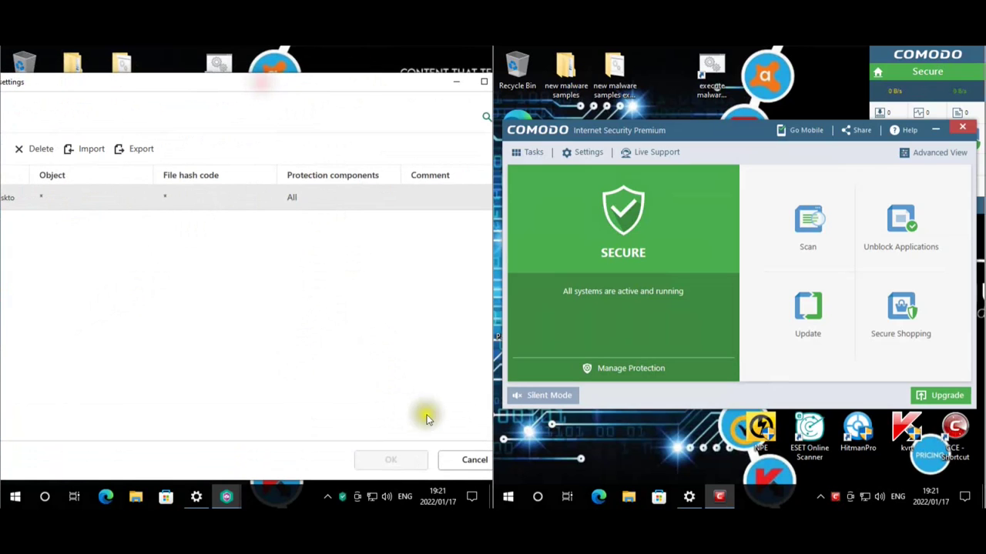
pyautogui.click(469, 457)
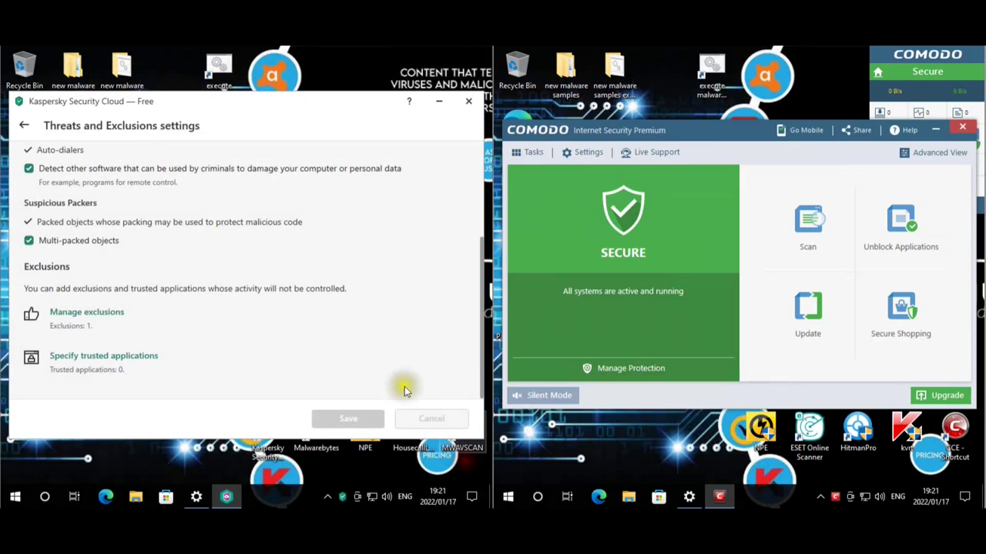
pyautogui.click(28, 129)
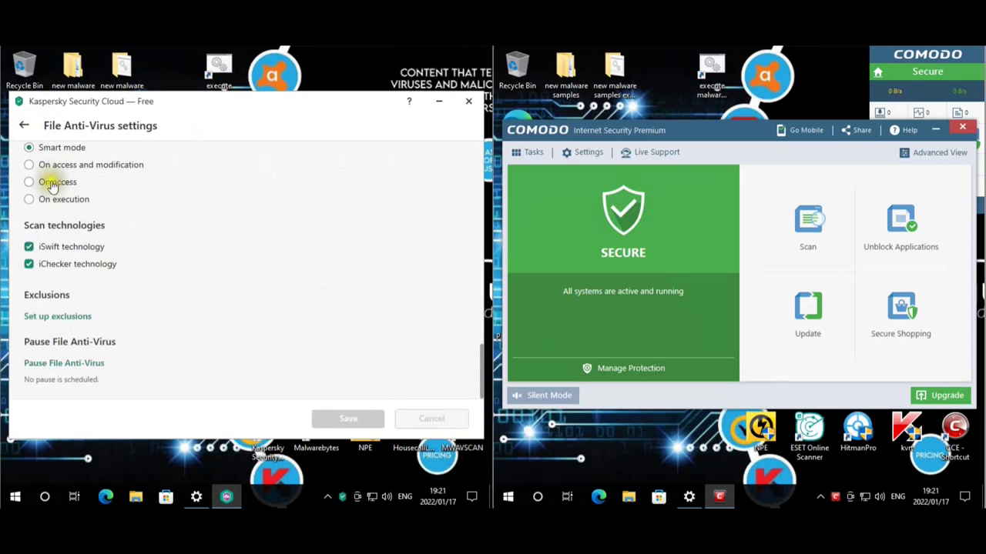
pyautogui.click(31, 126)
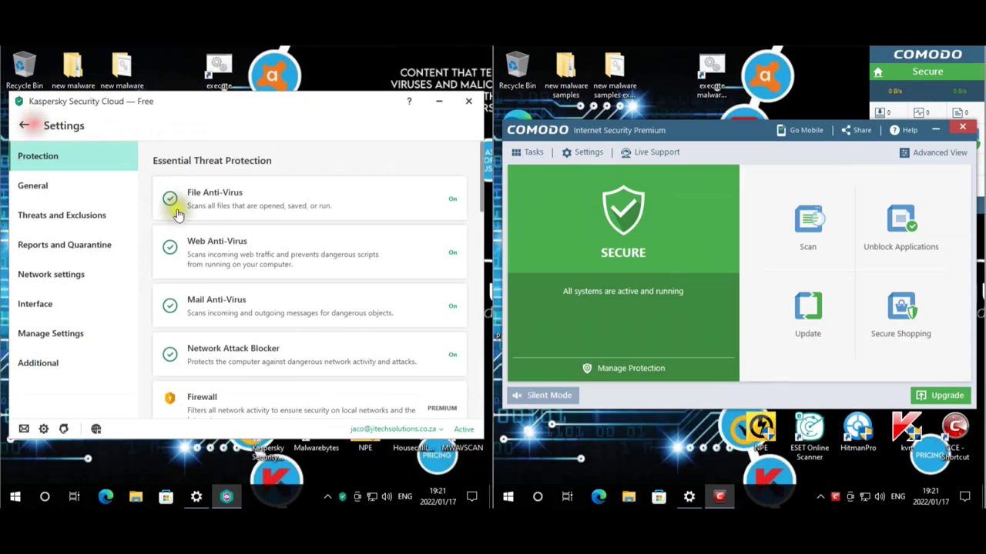
# - In the Web Anti-Virus advanced settings, enable checking URLs against the database of legitimate applications that criminals can use
pyautogui.click(237, 253)
pyautogui.scroll(-1, 240, 296)
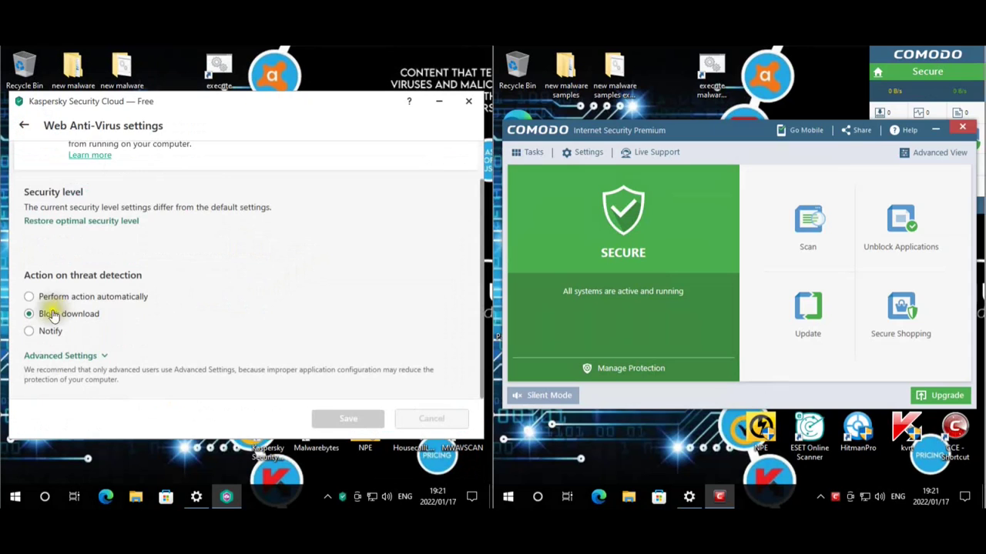
pyautogui.click(102, 354)
pyautogui.scroll(-1, 314, 309)
pyautogui.scroll(-3, 314, 309)
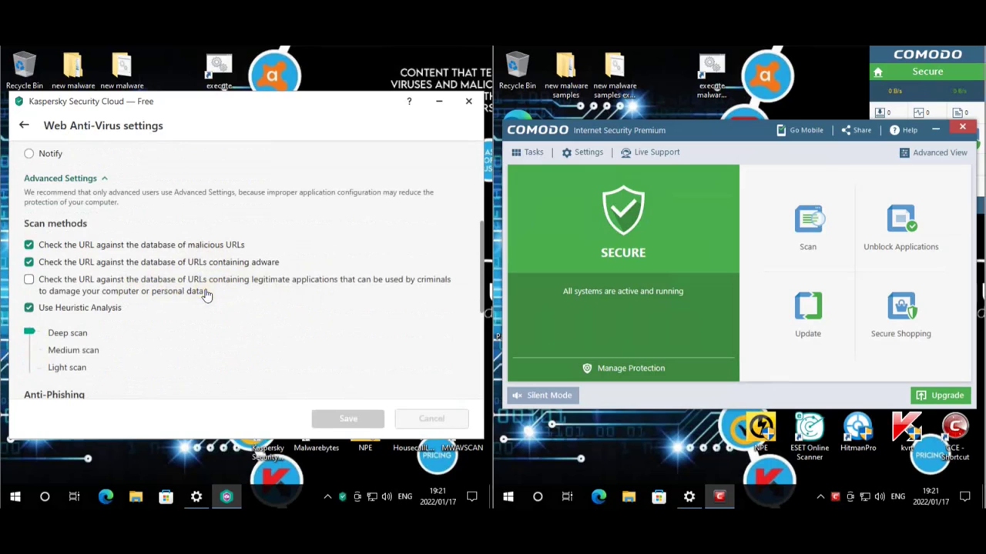
pyautogui.click(29, 282)
# - Review the Anti-Phishing, URL Advisor and Trusted URLs options, save the Web Anti-Virus changes and return to the protection settings
pyautogui.scroll(-2, 287, 302)
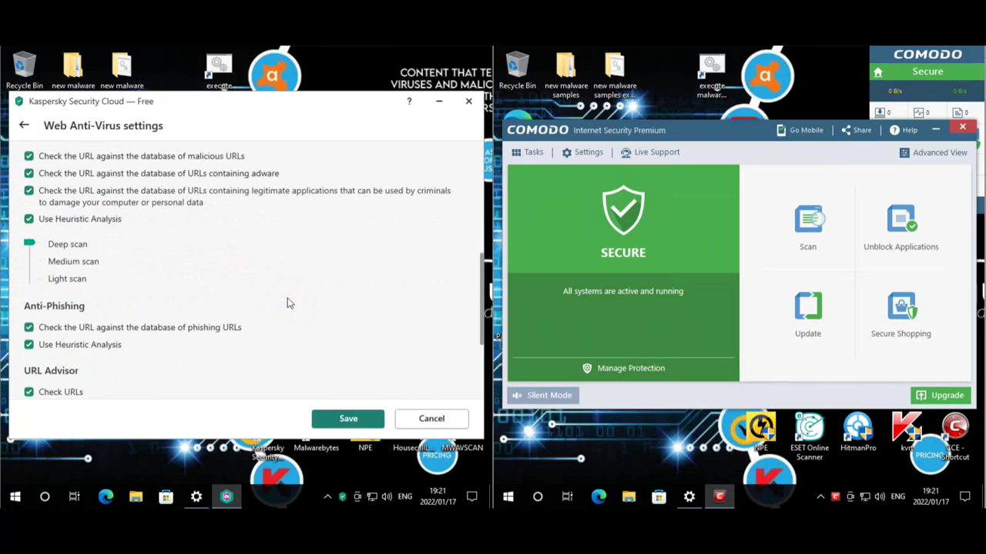
pyautogui.scroll(-3, 334, 298)
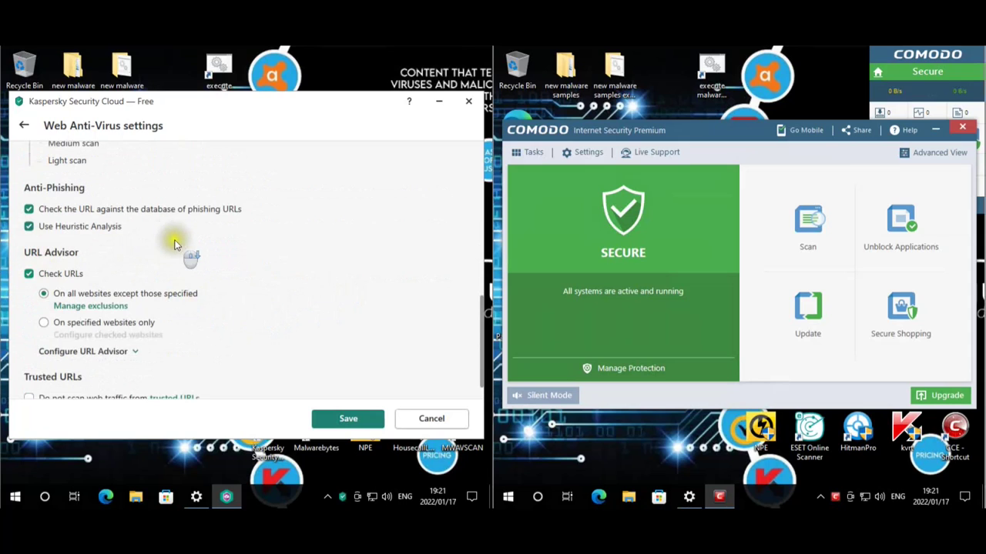
pyautogui.scroll(-1, 175, 242)
pyautogui.click(350, 416)
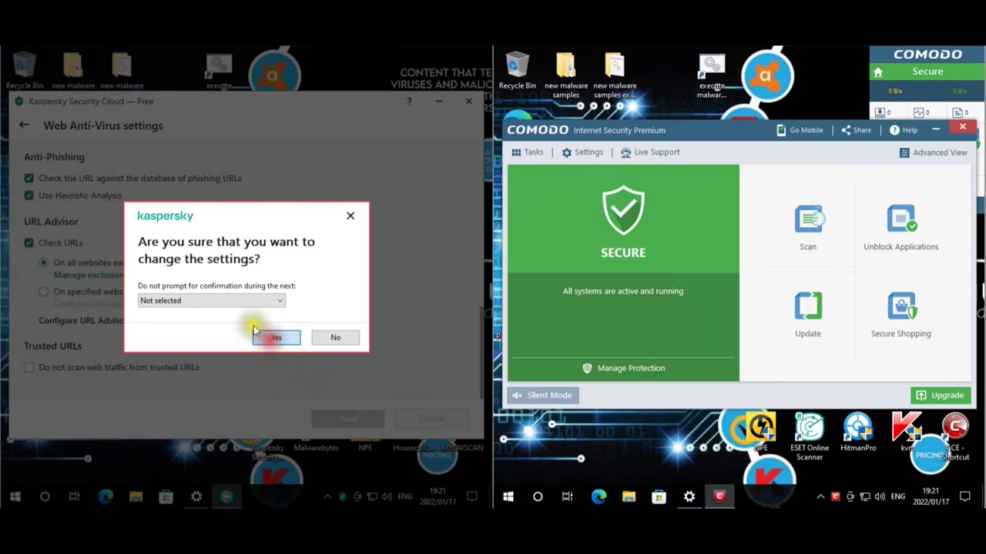
pyautogui.click(262, 340)
pyautogui.click(24, 125)
# - Inspect the Network Attack Blocker settings and its IP address exclusions list without changing anything
pyautogui.scroll(-2, 271, 272)
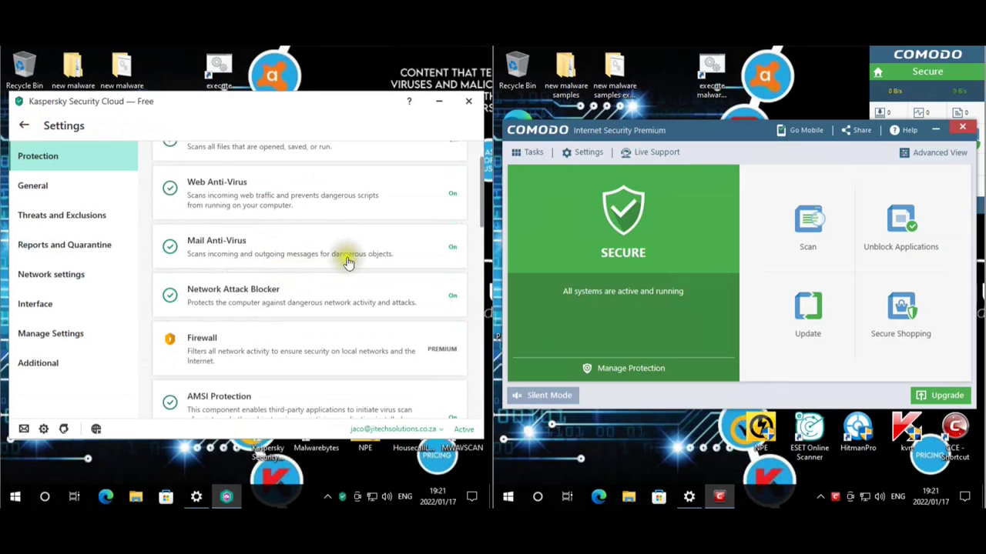
pyautogui.click(332, 276)
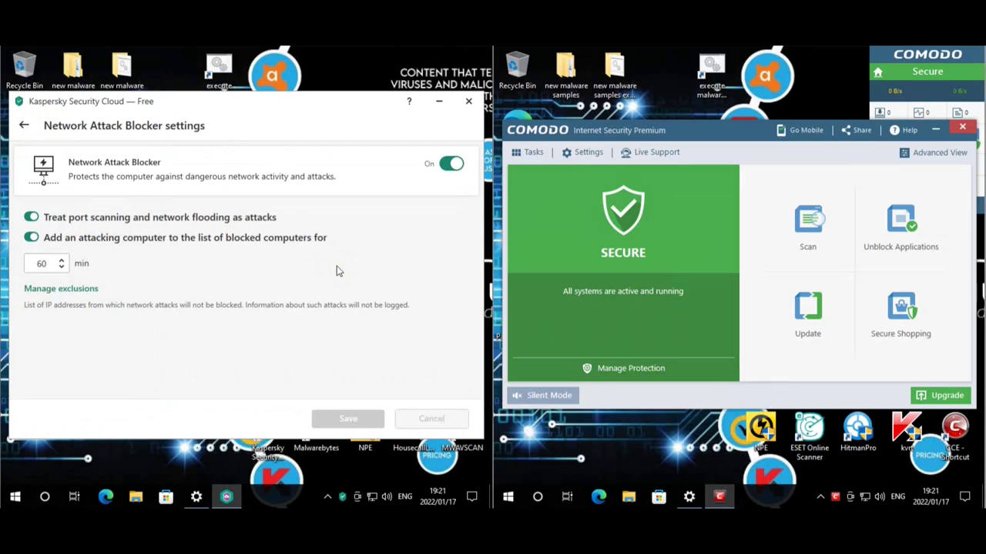
pyautogui.click(72, 289)
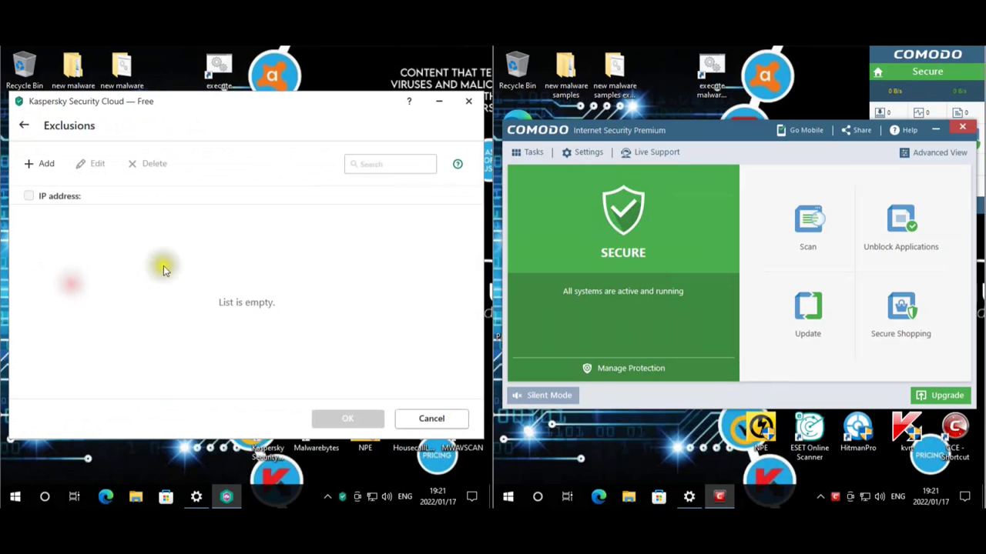
pyautogui.click(417, 426)
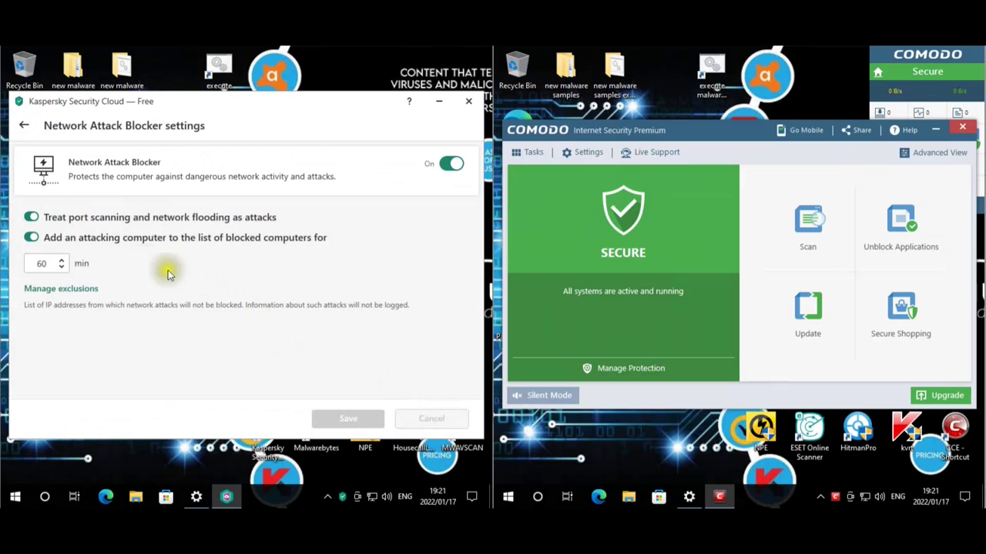
pyautogui.click(25, 124)
# - Review the AMSI Protection settings for compound file scanning and size limit
pyautogui.scroll(-1, 261, 258)
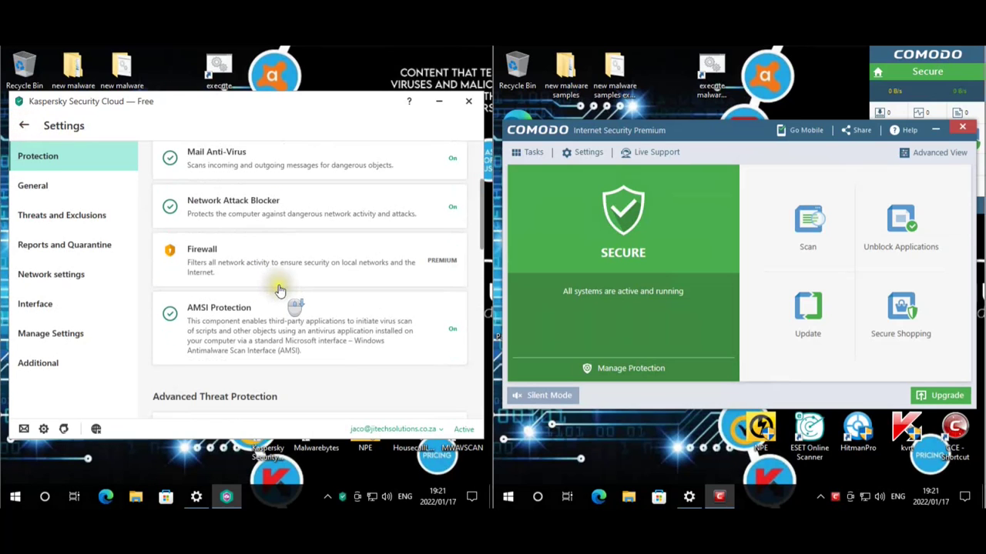
pyautogui.click(316, 329)
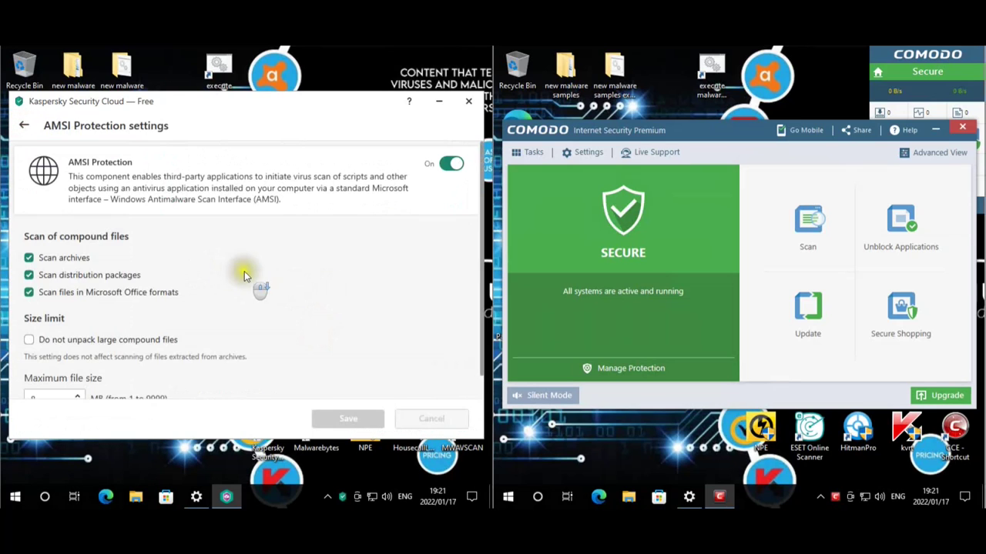
pyautogui.scroll(-1, 247, 274)
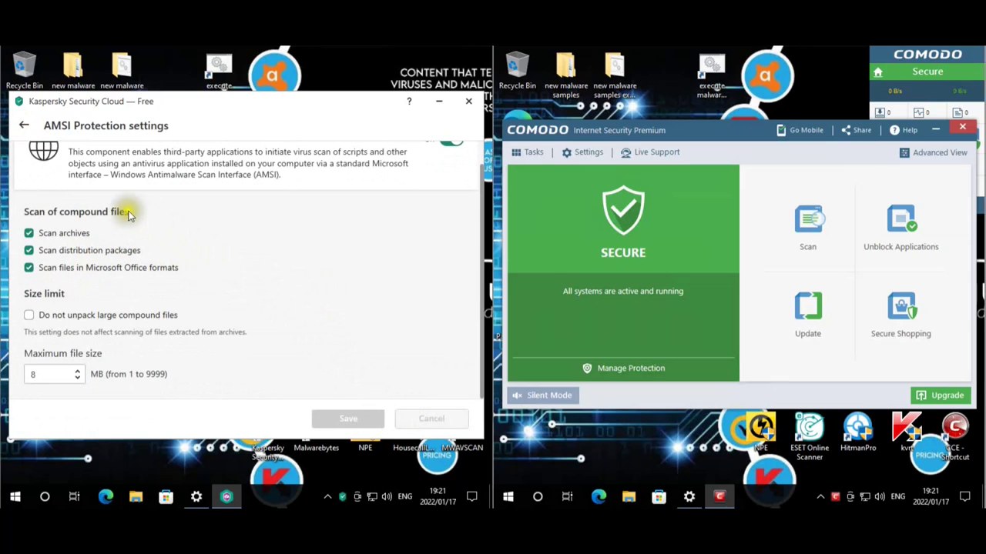
pyautogui.scroll(1, 231, 270)
pyautogui.press('Escape')
# - Examine the System Watcher settings, including the available Application Activity Control actions on detection of malicious activity
pyautogui.scroll(-3, 379, 315)
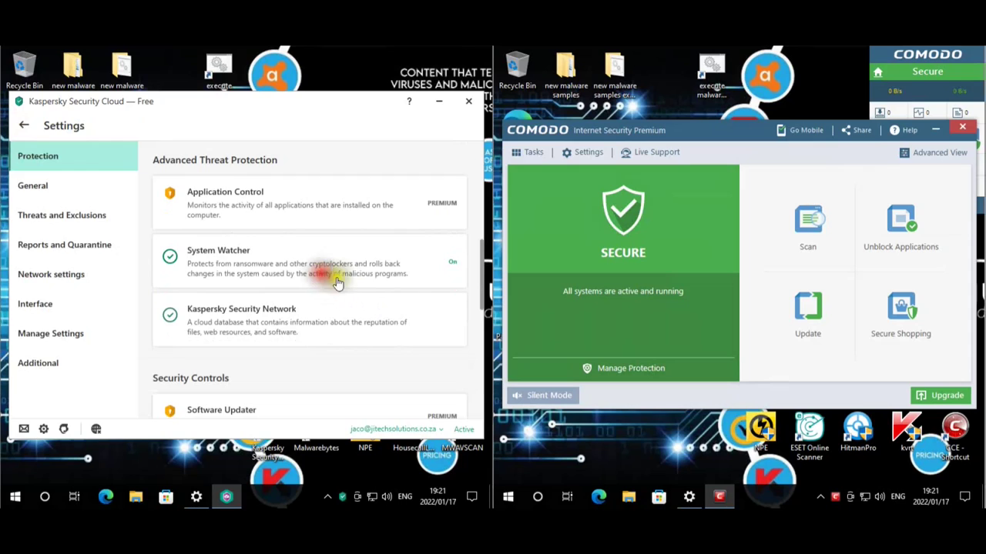
pyautogui.click(323, 279)
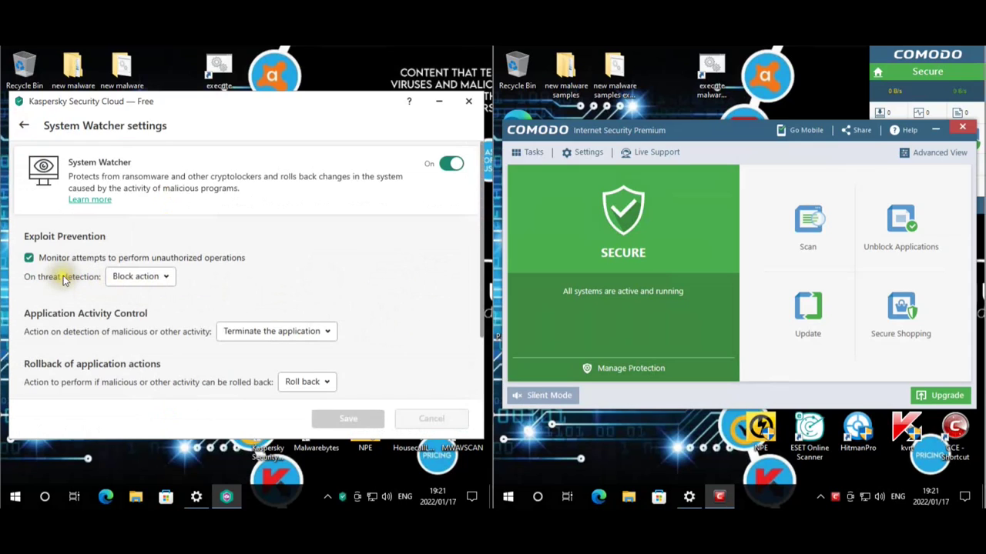
pyautogui.scroll(-1, 439, 273)
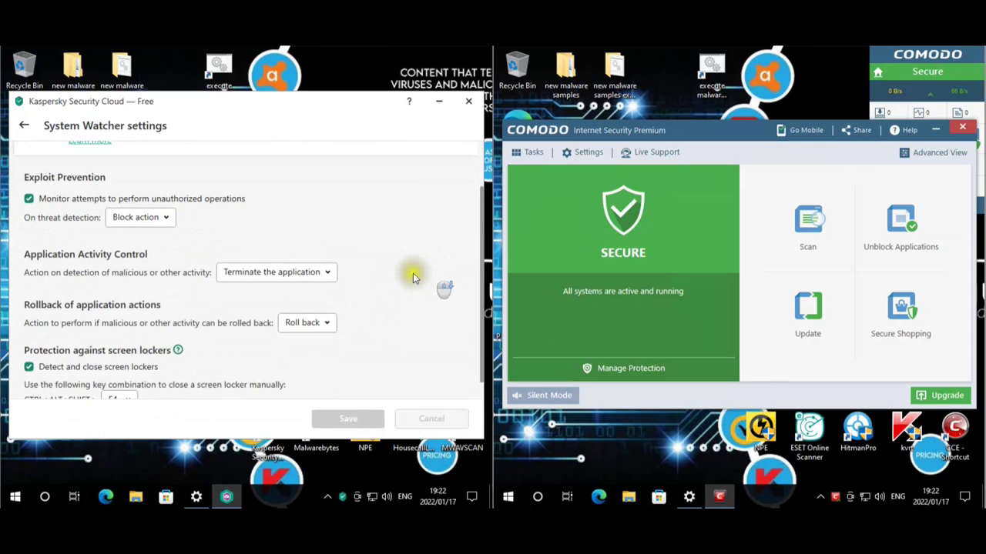
pyautogui.click(329, 276)
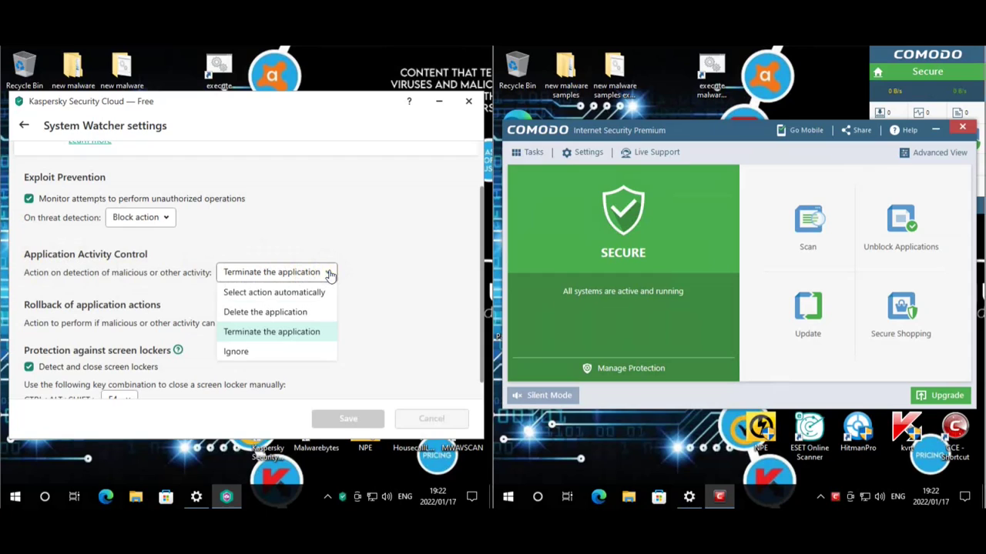
pyautogui.click(383, 235)
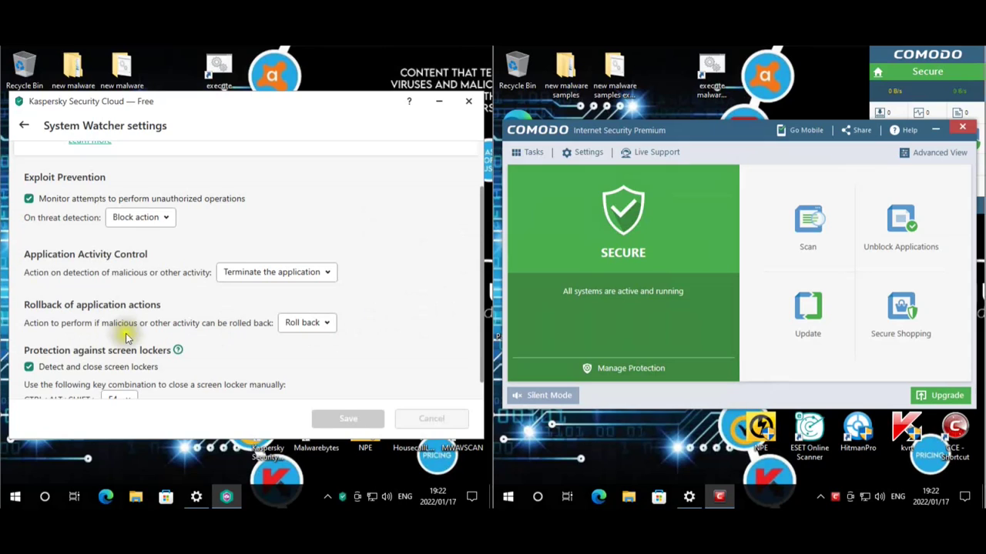
# - Examine the System Watcher rollback actions, keep Roll back selected, check the screen locker protection and return to the protection settings
pyautogui.click(335, 324)
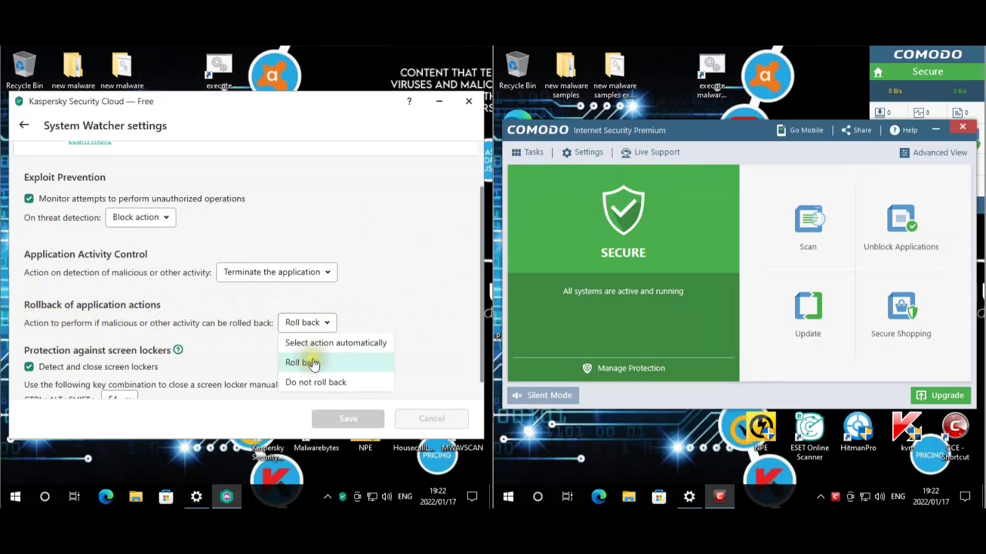
pyautogui.click(311, 362)
pyautogui.scroll(-1, 315, 315)
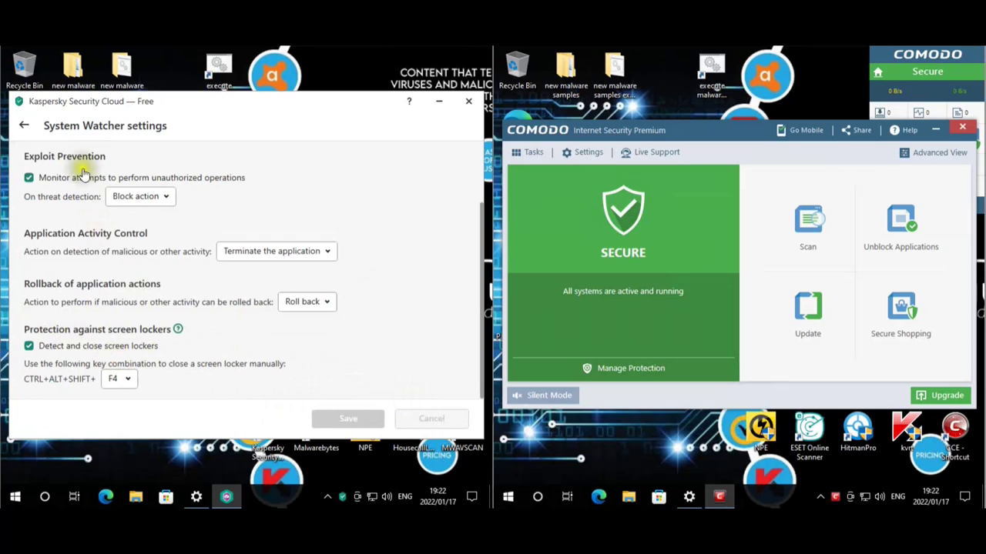
pyautogui.click(24, 125)
# - Check the Kaspersky Security Network setting, then look over the Security Controls components in the protection settings
pyautogui.scroll(-3, 302, 301)
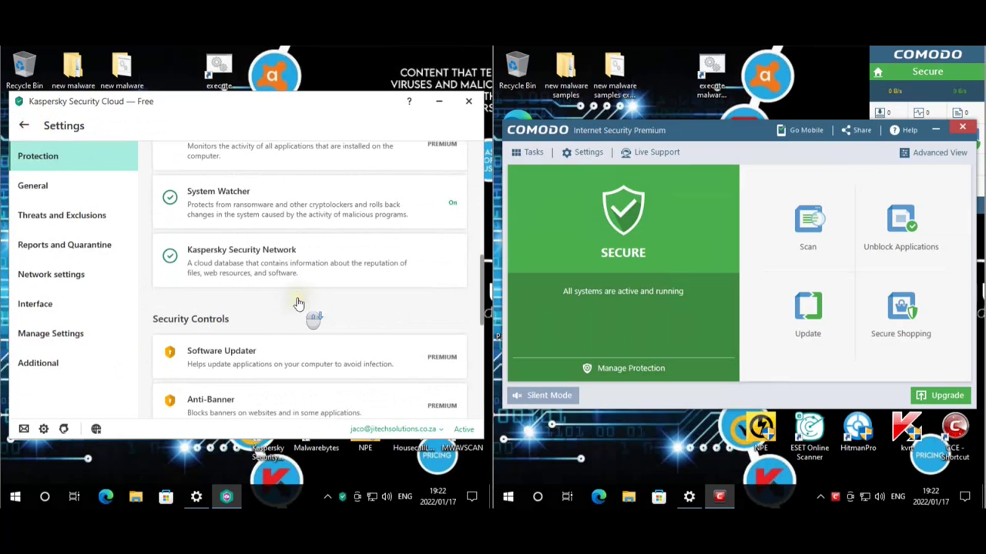
pyautogui.click(304, 263)
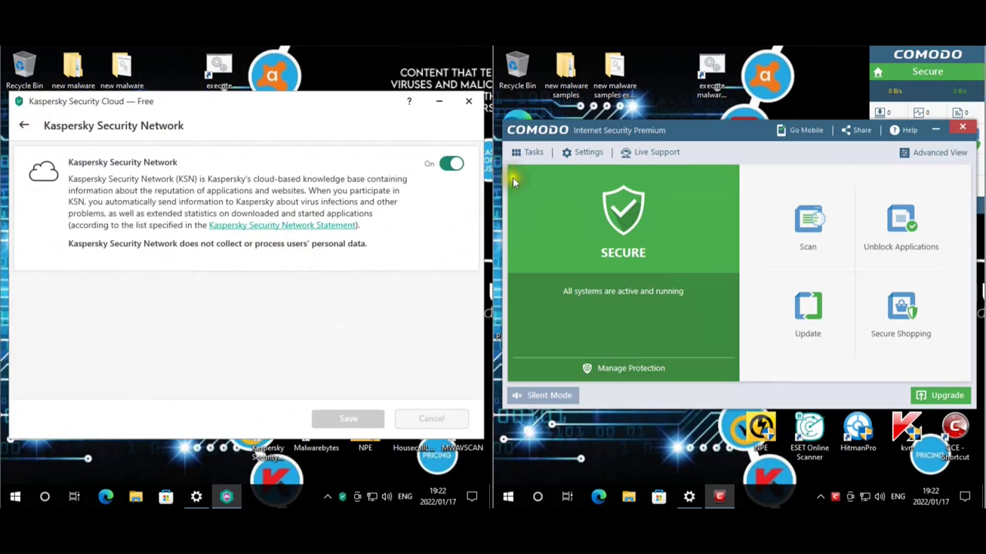
pyautogui.click(18, 127)
pyautogui.scroll(-10, 236, 223)
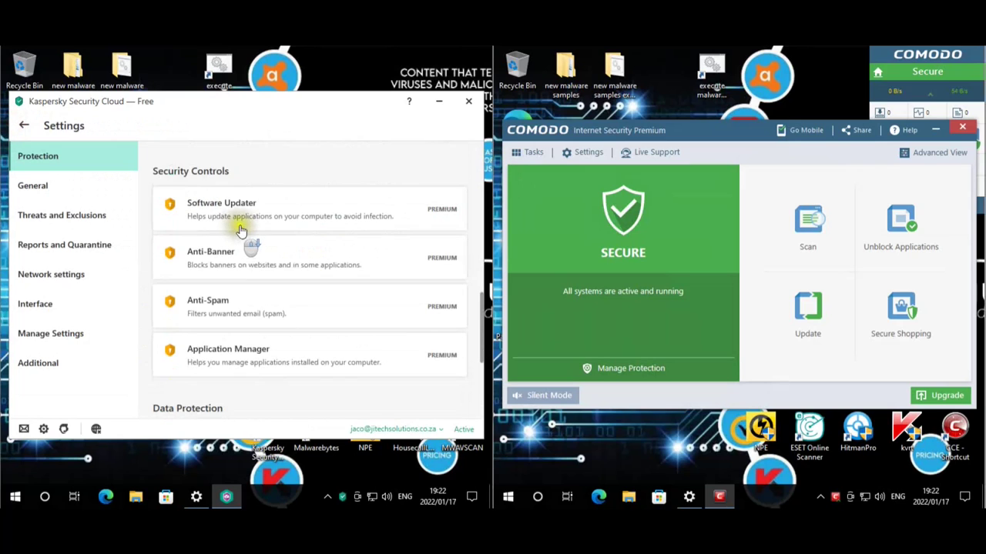
# - Review the General performance and Self-Defense options, and the detected object types and exclusions under Threats and Exclusions
pyautogui.click(126, 189)
pyautogui.scroll(-4, 330, 264)
pyautogui.scroll(-3, 316, 247)
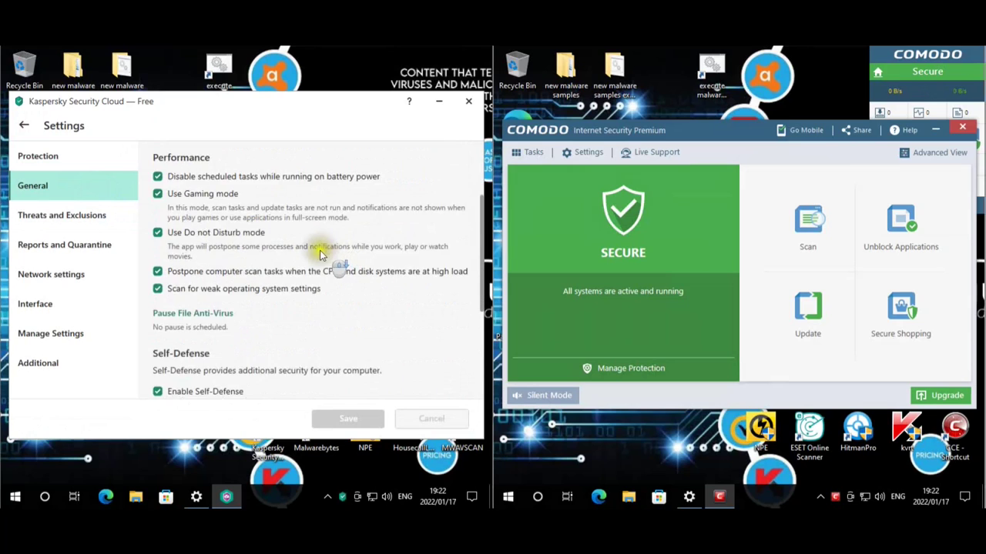
pyautogui.scroll(-3, 238, 258)
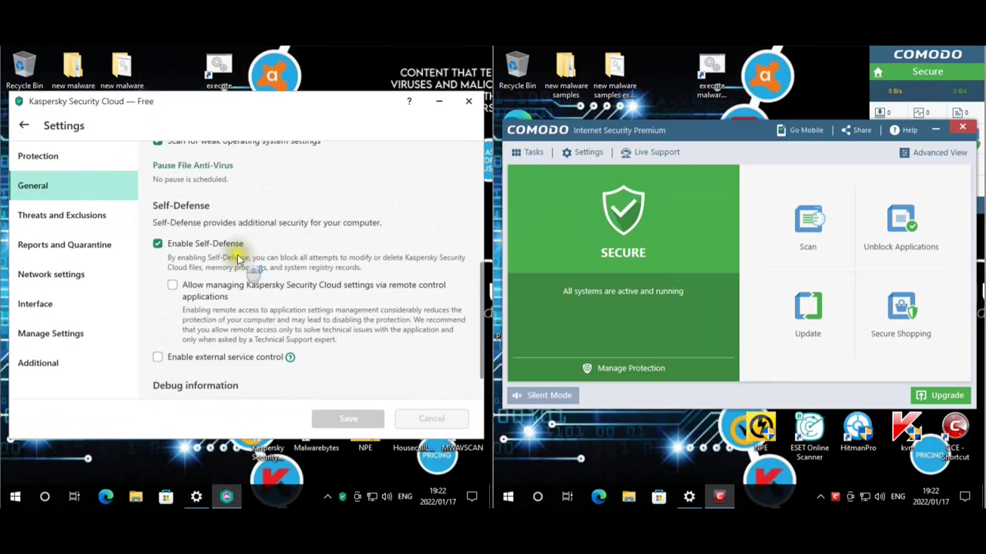
pyautogui.click(70, 216)
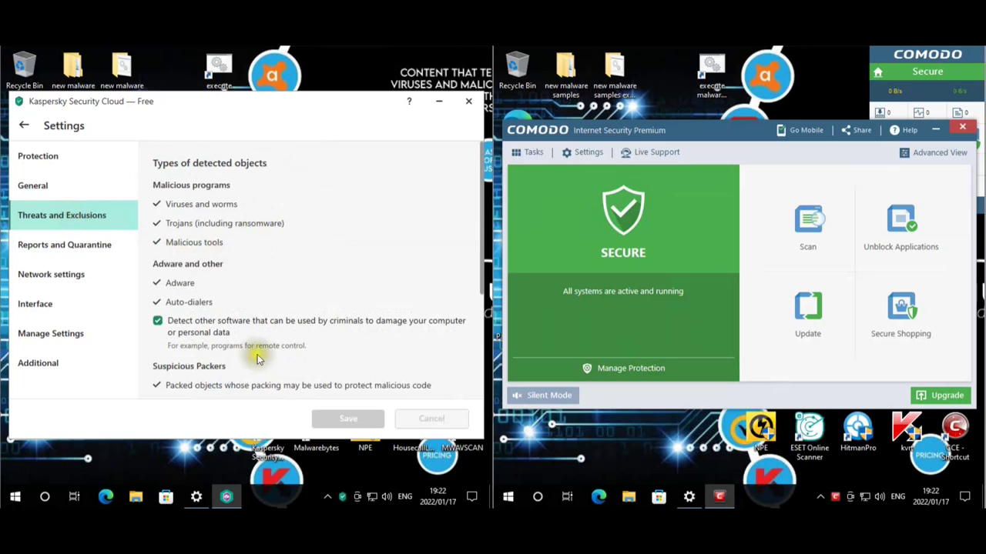
pyautogui.scroll(-3, 231, 354)
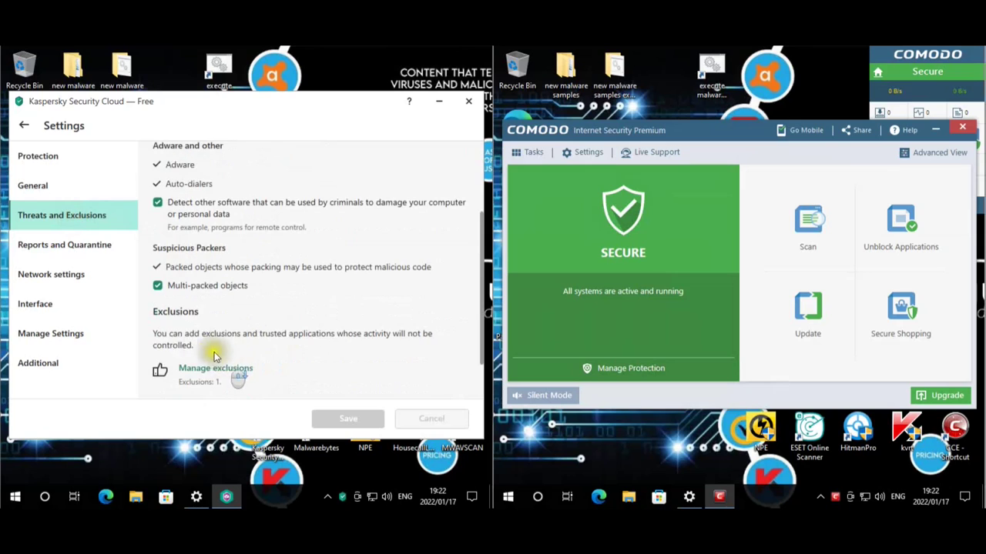
# - Look through the Network, Interface, Manage Settings and Additional settings, including the secure data input and password strength options
pyautogui.click(80, 273)
pyautogui.click(70, 305)
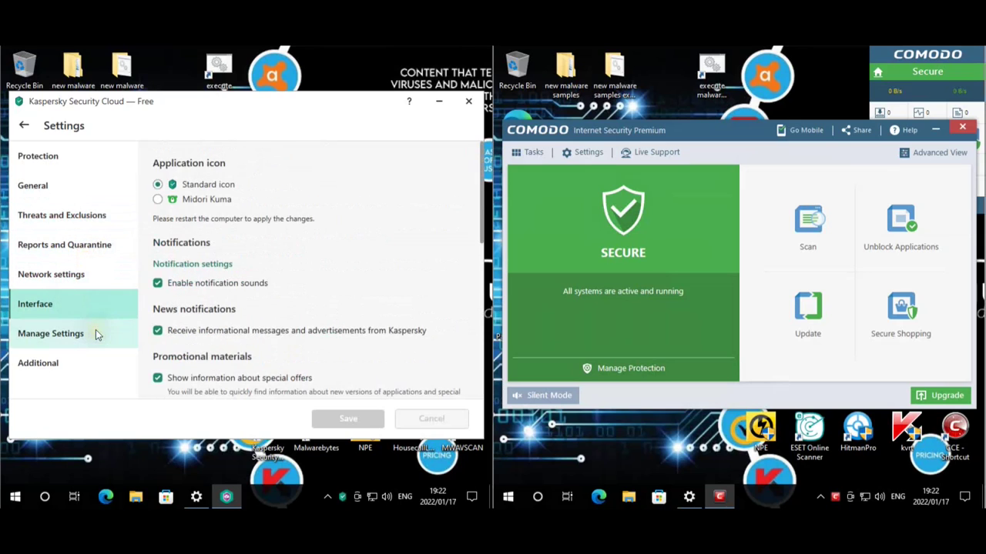
pyautogui.click(87, 337)
pyautogui.click(77, 364)
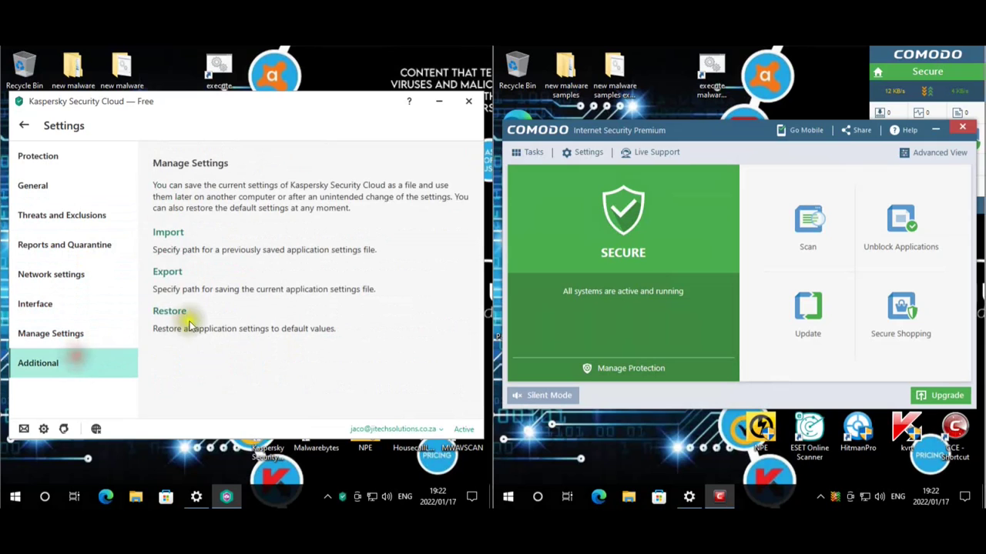
pyautogui.scroll(-3, 308, 289)
pyautogui.scroll(-5, 308, 295)
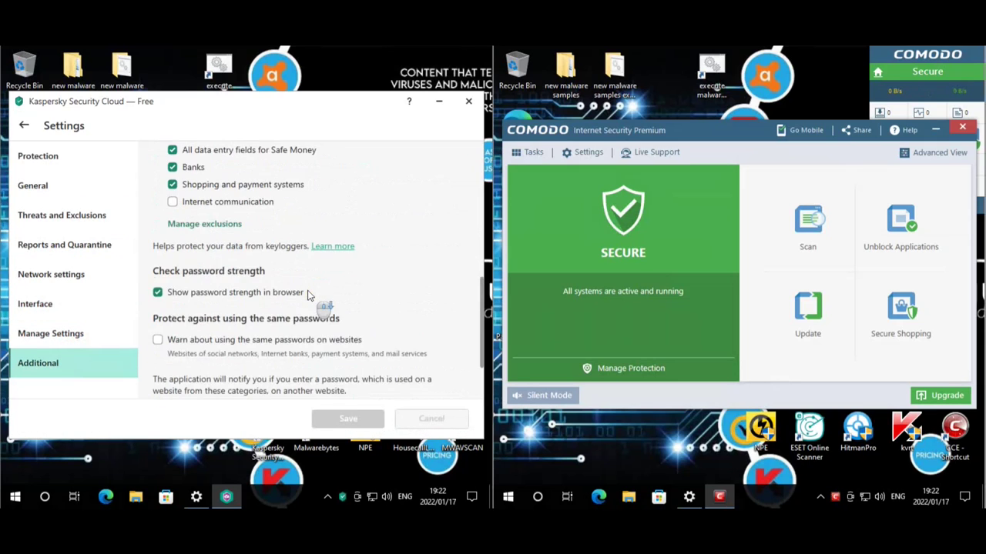
pyautogui.scroll(5, 308, 295)
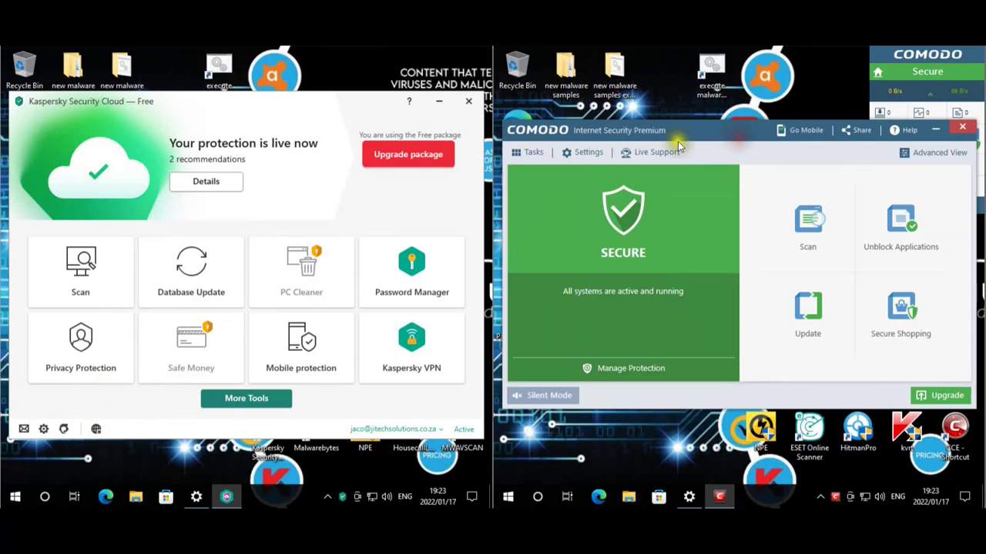
# - Switch to Comodo Internet Security Premium and review the User Interface, Updates and antivirus Realtime Scan options in its advanced settings
pyautogui.click(640, 188)
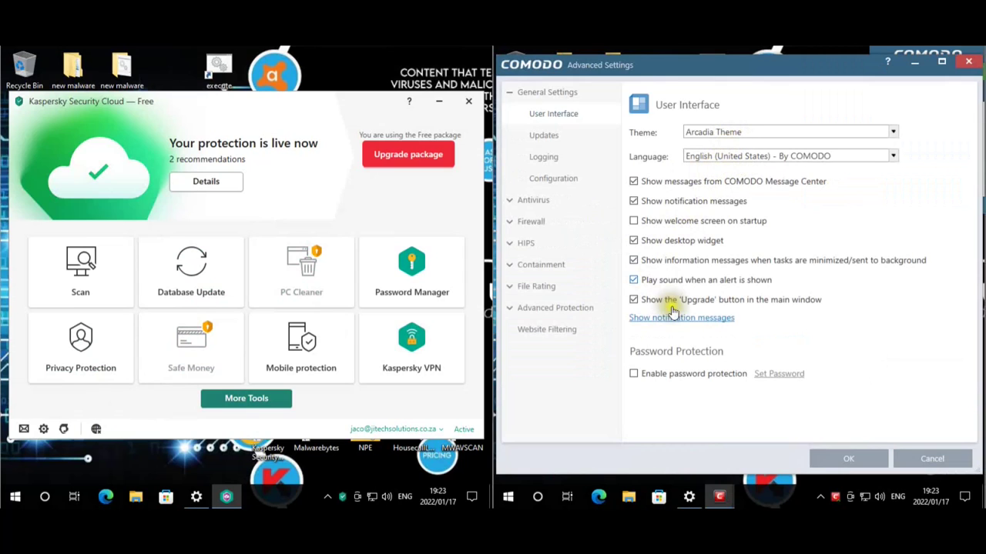
pyautogui.click(570, 135)
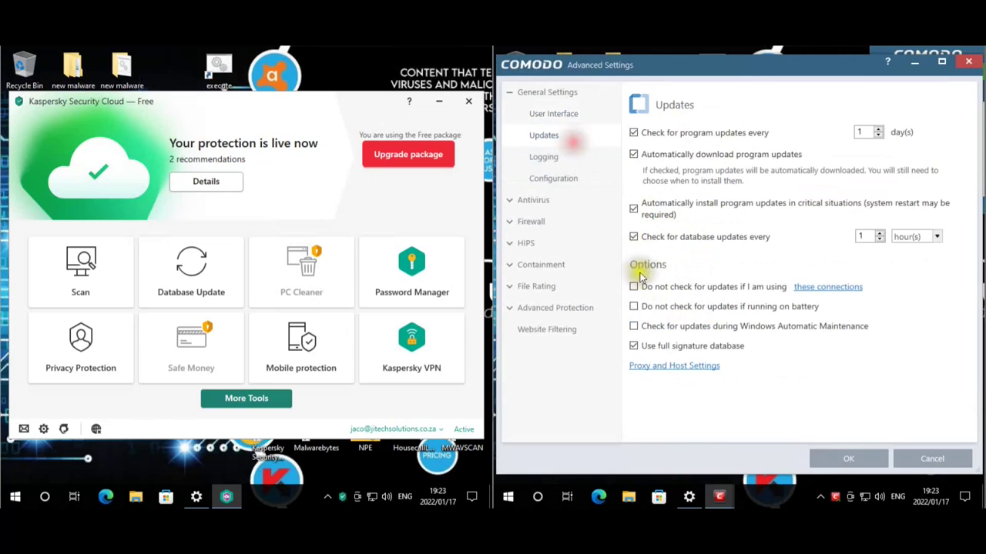
pyautogui.click(567, 200)
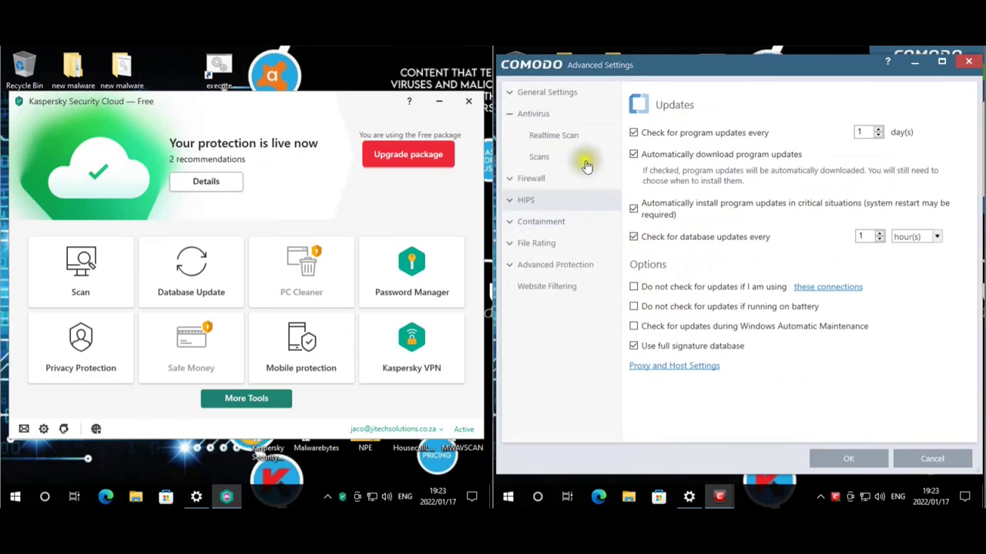
pyautogui.click(583, 144)
pyautogui.scroll(-2, 801, 246)
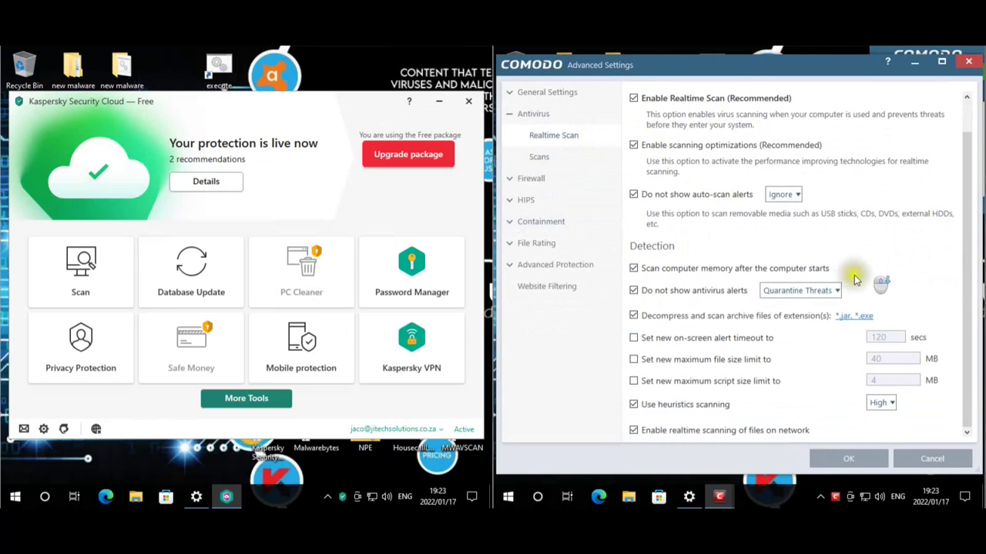
pyautogui.scroll(2, 755, 339)
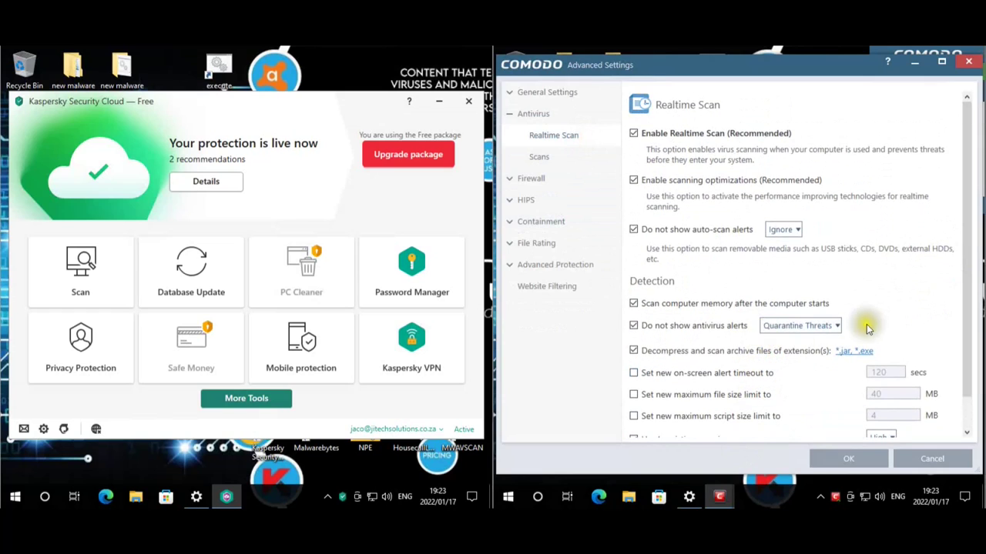
# - Review the Comodo firewall's general settings, application rules, global rules, rulesets and portsets
pyautogui.click(539, 178)
pyautogui.click(563, 157)
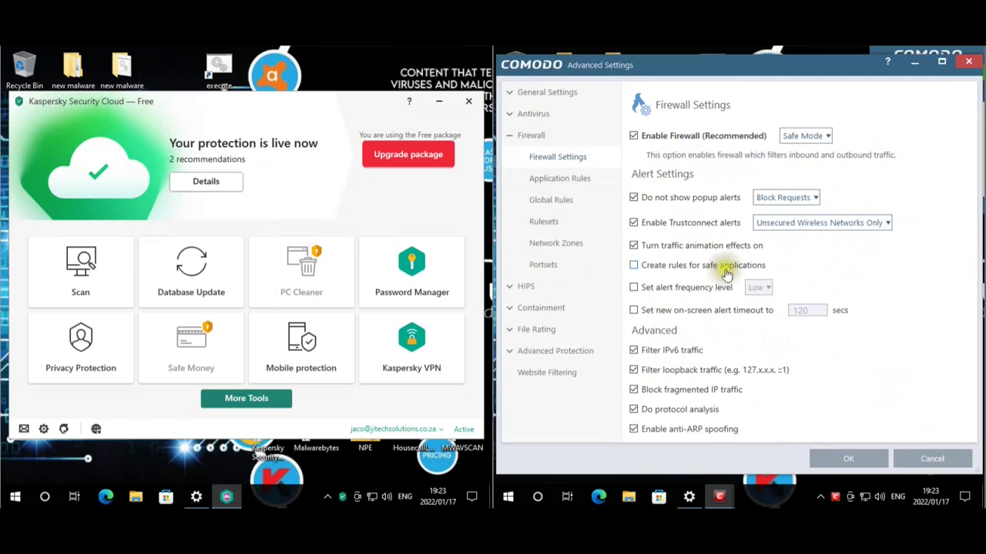
pyautogui.click(585, 181)
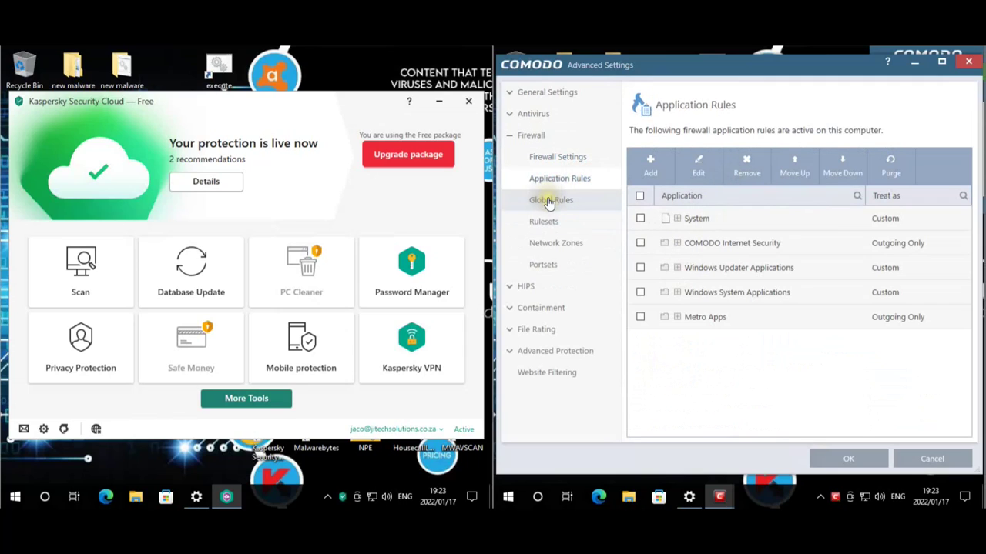
pyautogui.click(549, 201)
pyautogui.click(577, 221)
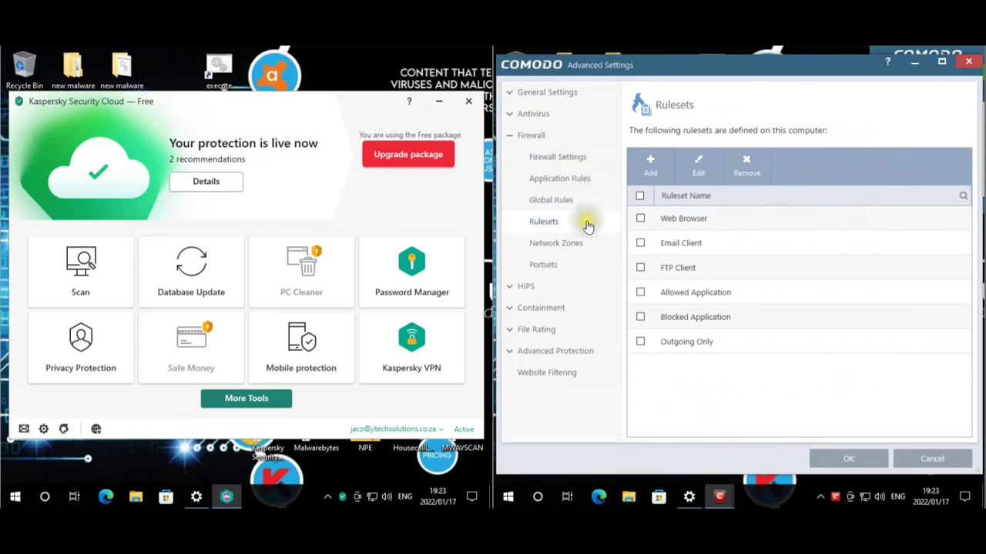
pyautogui.click(548, 264)
# - Review the HIPS settings, its monitored activities and objects without changing them, and the HIPS rules and rulesets
pyautogui.click(520, 286)
pyautogui.click(539, 176)
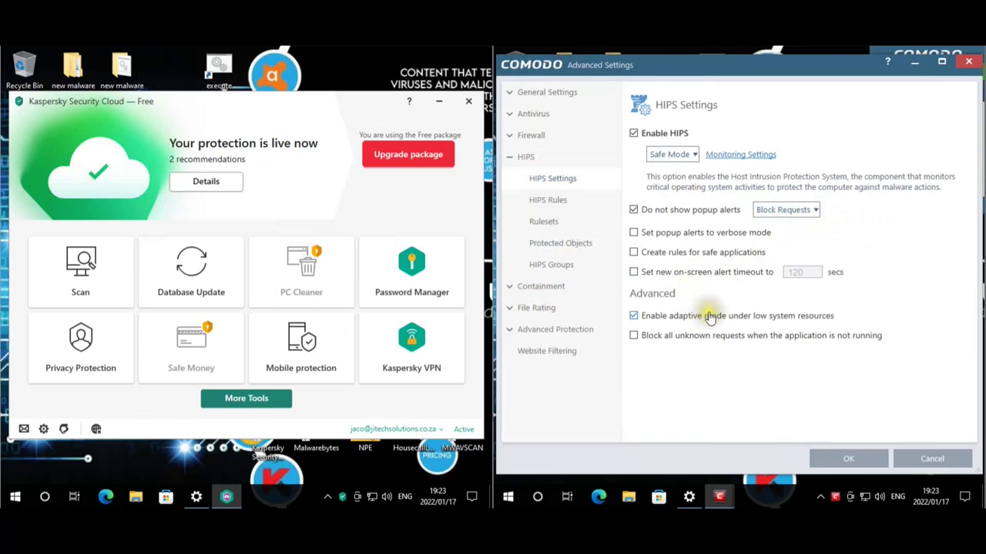
pyautogui.click(766, 156)
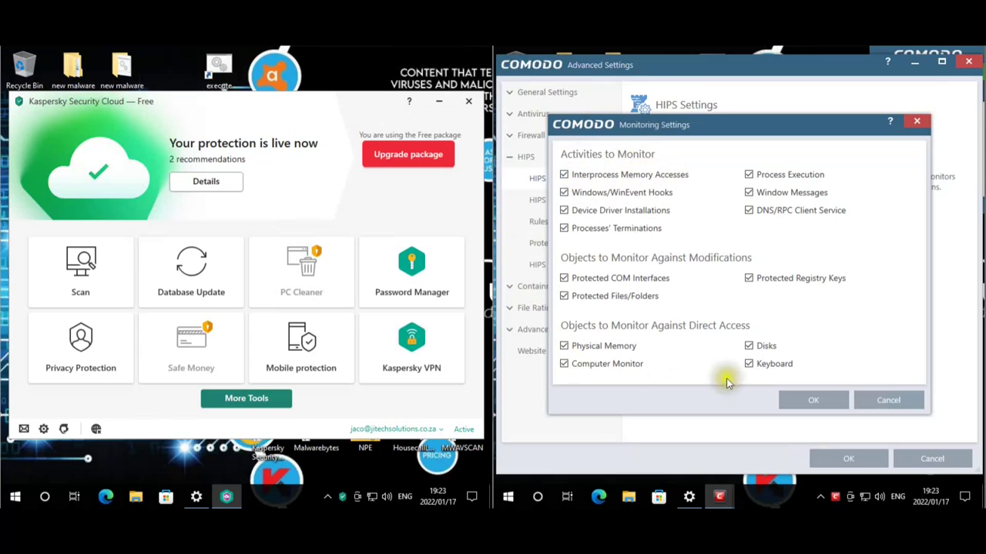
pyautogui.click(882, 404)
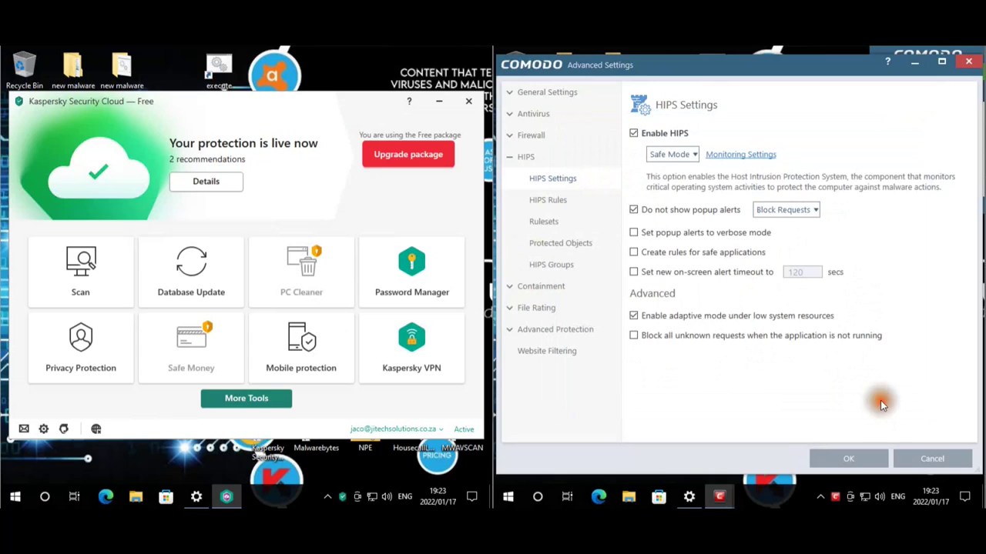
pyautogui.click(570, 212)
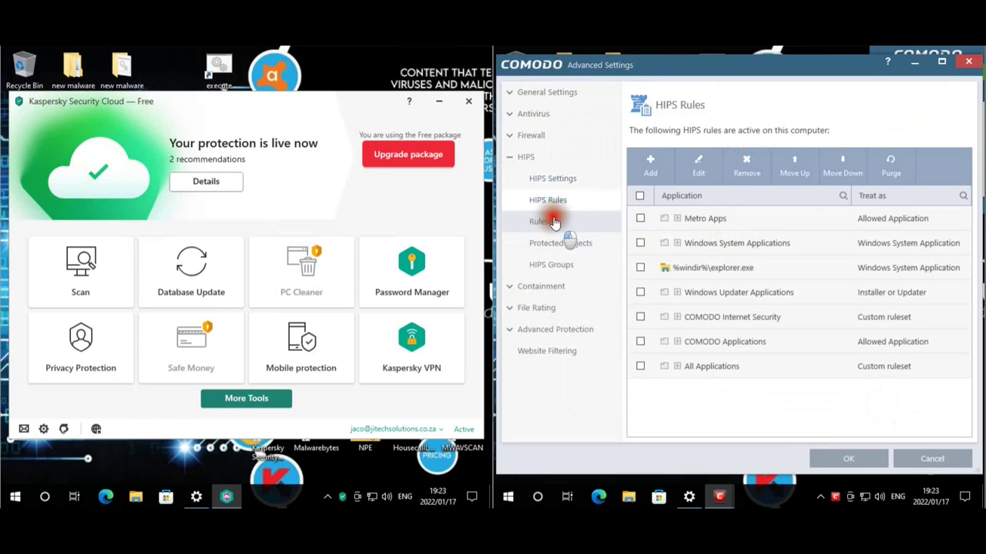
pyautogui.click(553, 221)
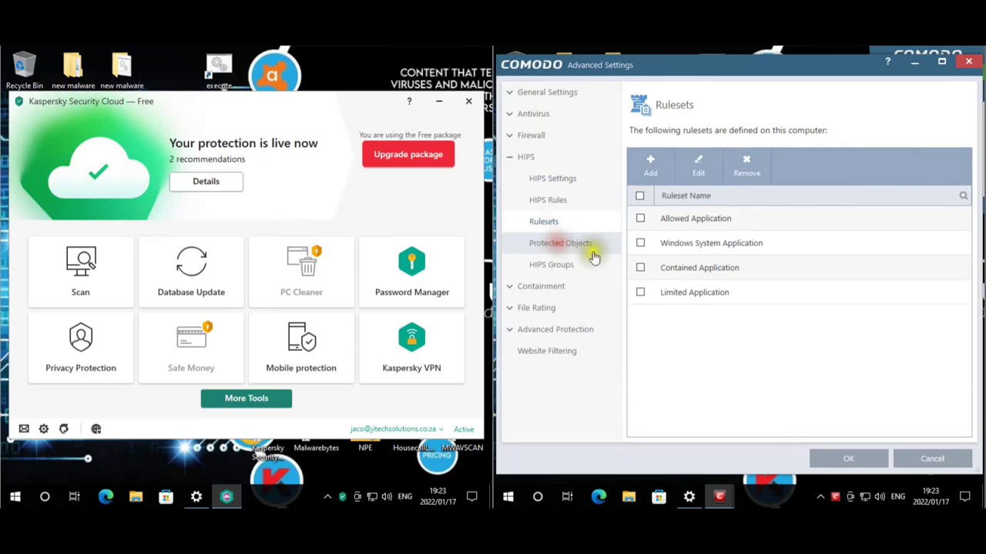
# - Inspect the HIPS protected files, blocked files, registry keys, COM interfaces and protected data, plus the HIPS registry and COM groups
pyautogui.click(573, 250)
pyautogui.click(716, 163)
pyautogui.click(772, 163)
pyautogui.click(833, 163)
pyautogui.click(892, 164)
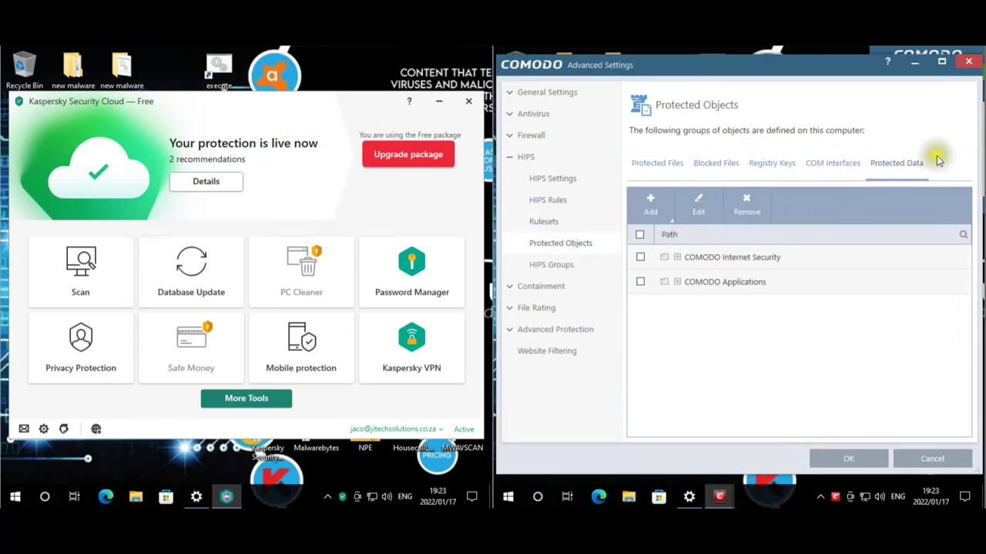
pyautogui.click(833, 163)
pyautogui.click(771, 163)
pyautogui.click(716, 163)
pyautogui.click(657, 163)
pyautogui.click(819, 163)
pyautogui.click(902, 161)
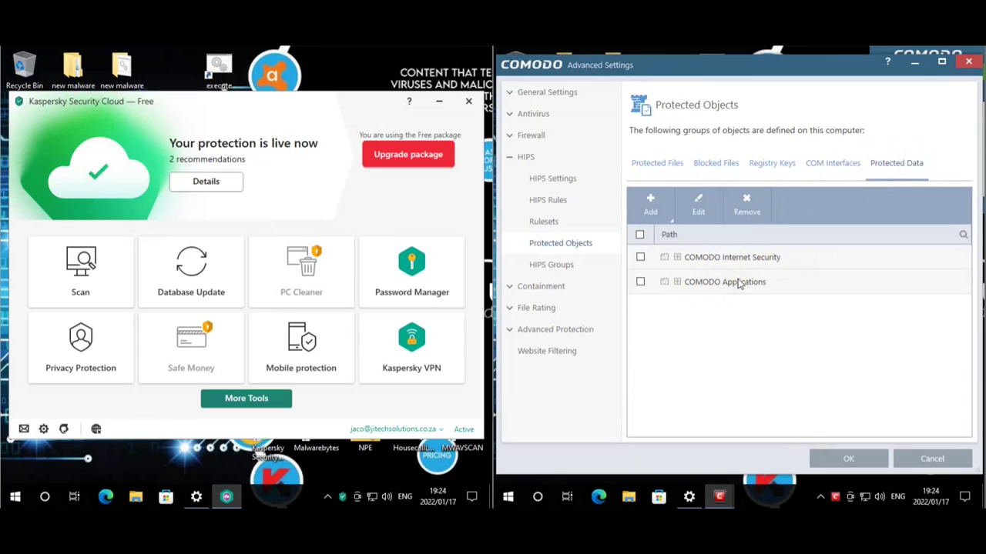
pyautogui.click(533, 265)
pyautogui.click(730, 163)
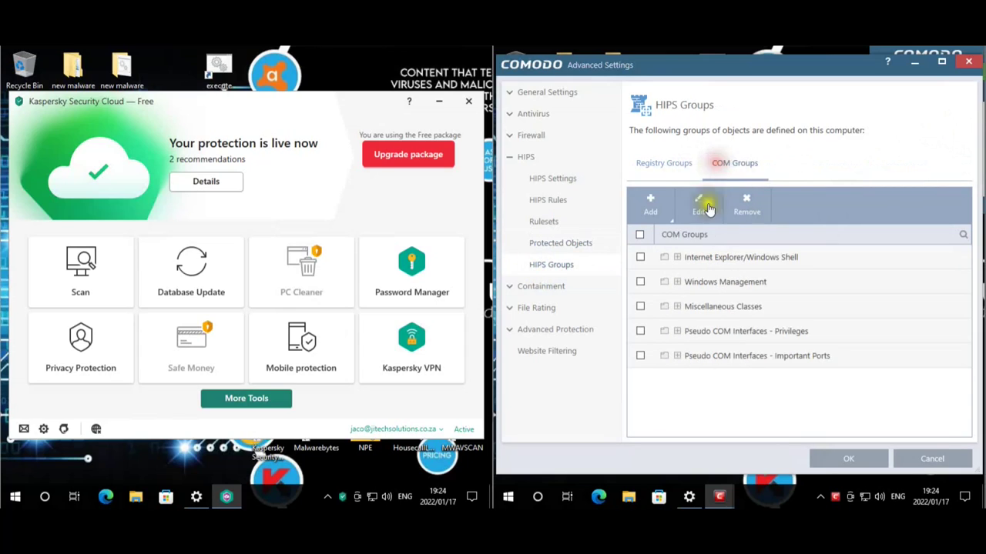
# - Review the Containment settings and the full list of Auto-Containment rules
pyautogui.click(540, 286)
pyautogui.click(566, 200)
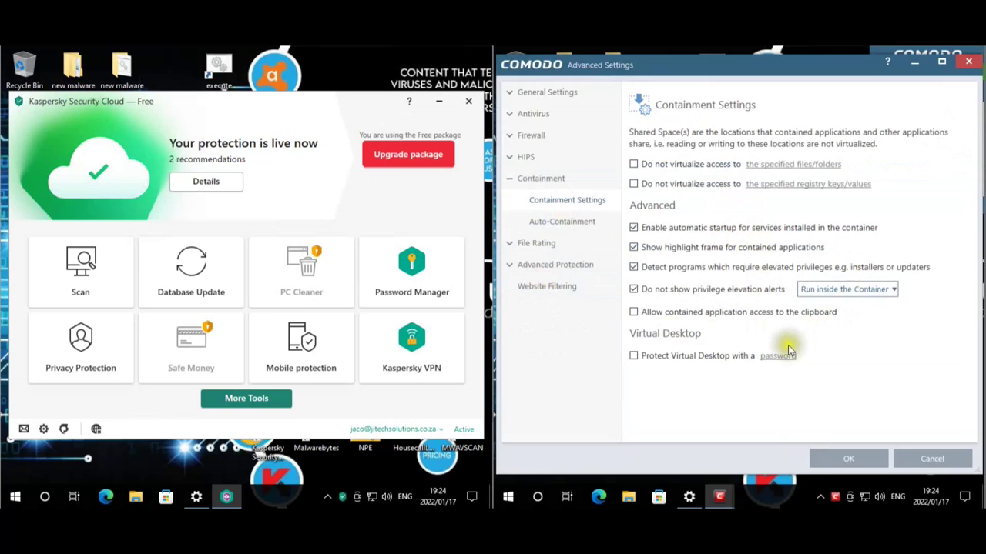
pyautogui.click(599, 223)
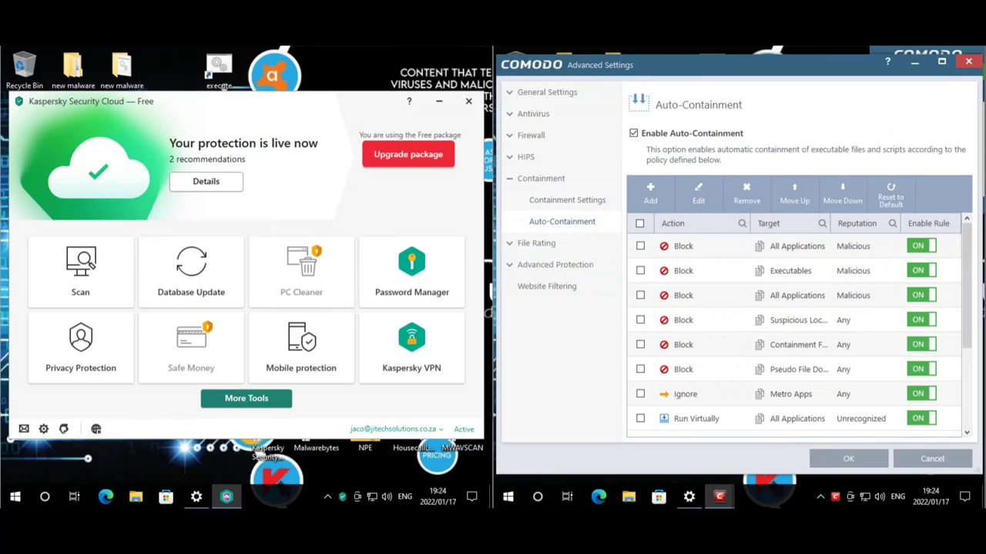
pyautogui.moveTo(964, 255); pyautogui.dragTo(962, 308)
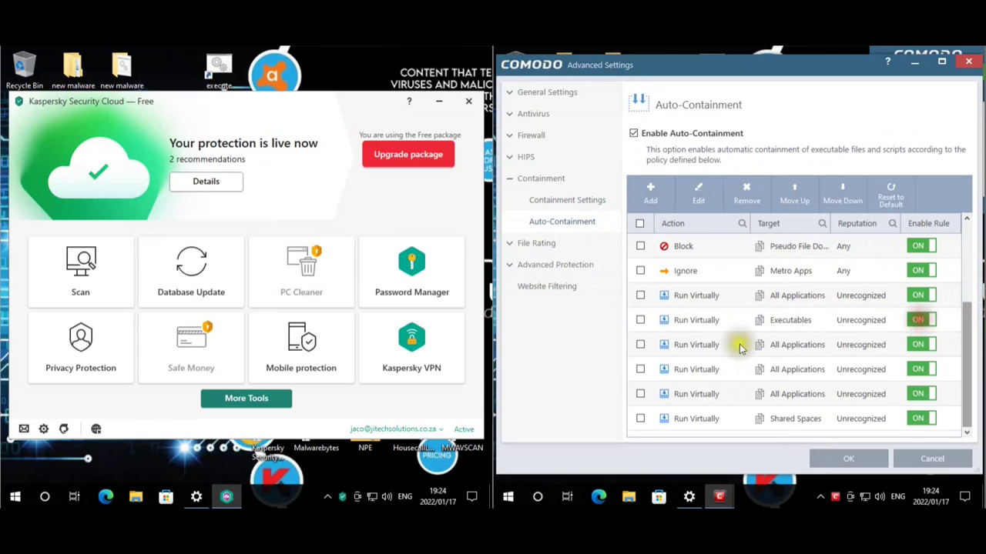
# - Review the File Rating settings for cloud lookup and unknown files, along with the file groups and file list
pyautogui.click(553, 242)
pyautogui.click(574, 225)
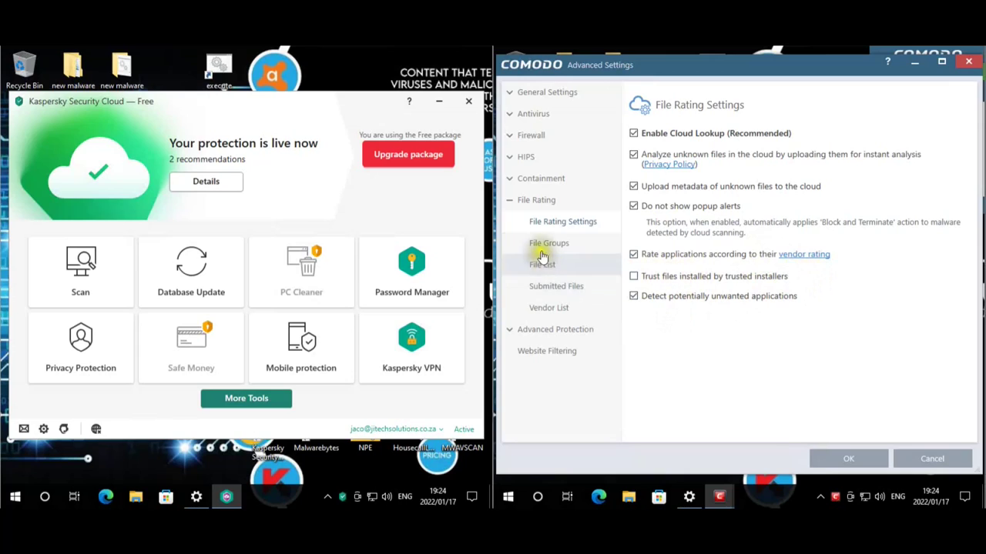
pyautogui.click(585, 245)
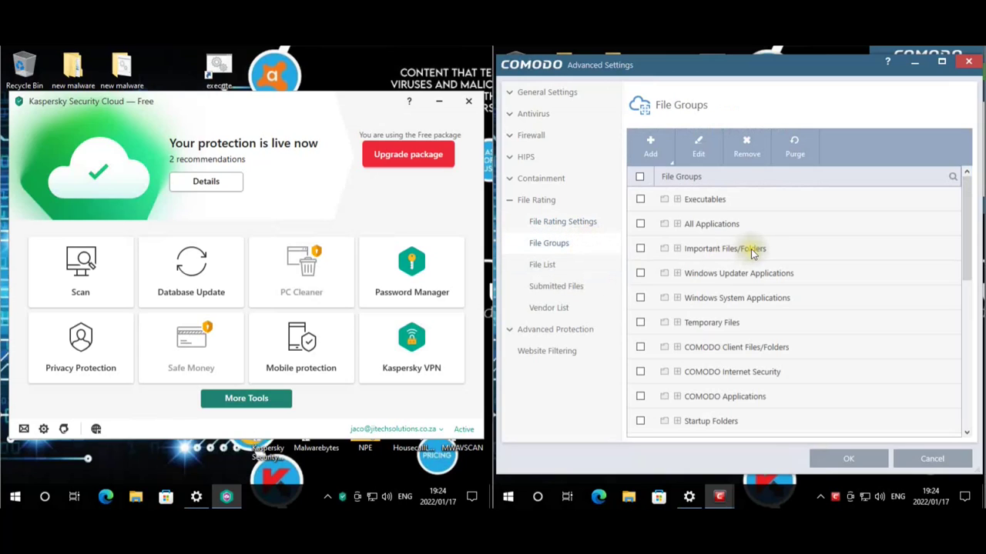
pyautogui.click(576, 265)
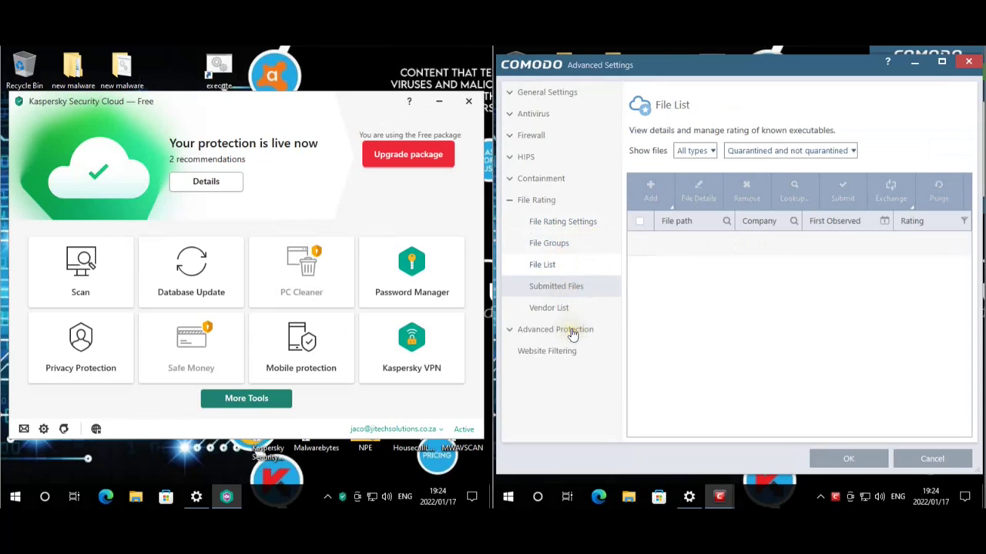
# - Review Comodo's Advanced Protection settings for VirusScope, scan exclusions and device control
pyautogui.click(572, 331)
pyautogui.click(566, 243)
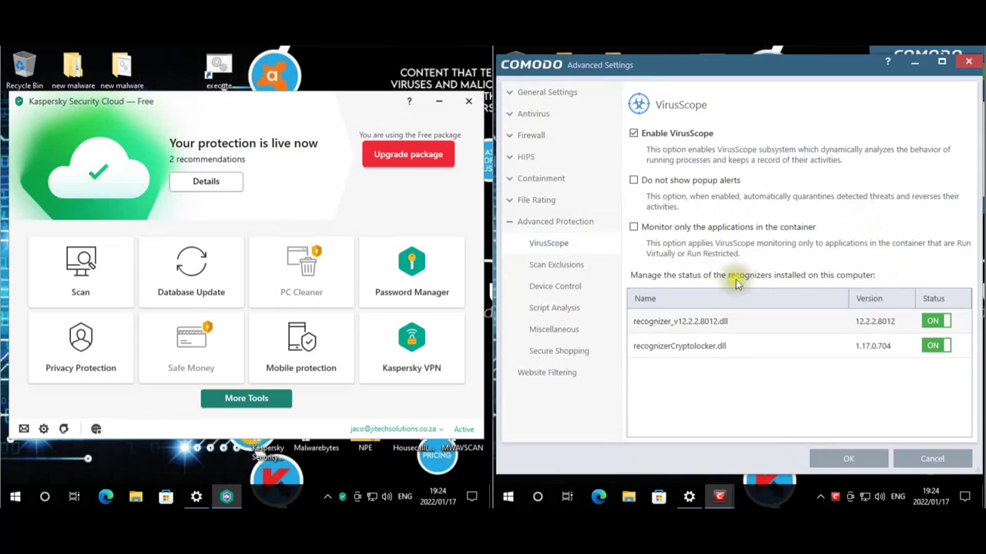
pyautogui.click(577, 265)
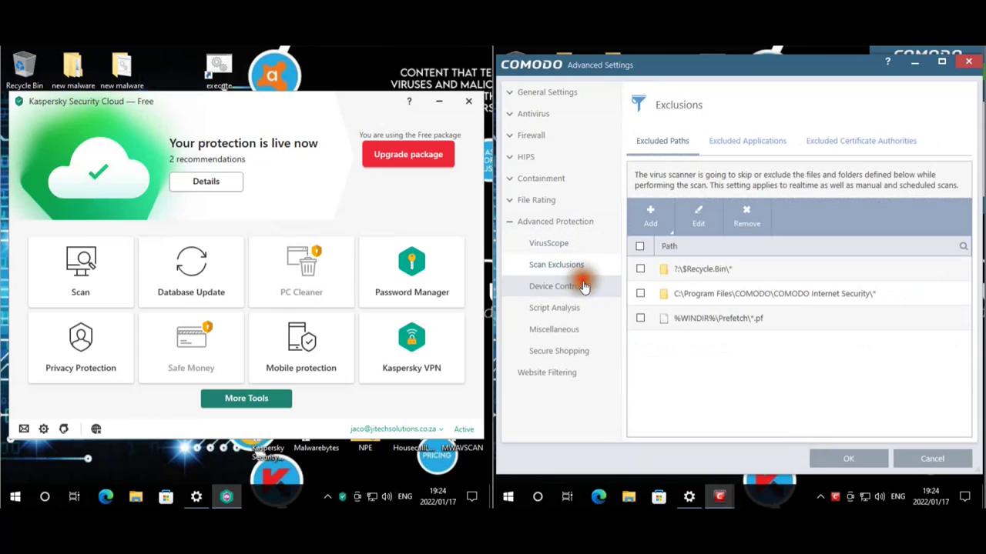
pyautogui.click(583, 285)
pyautogui.click(728, 220)
pyautogui.click(662, 220)
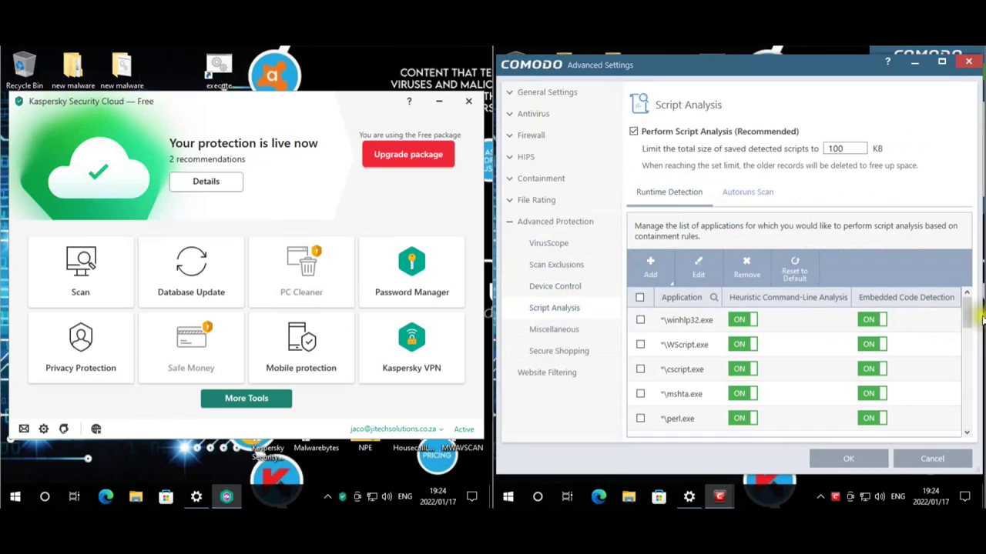
# - Examine the Script Analysis application lists for Runtime Detection and Autoruns Scan
pyautogui.moveTo(967, 306); pyautogui.dragTo(964, 420)
pyautogui.click(748, 202)
pyautogui.moveTo(962, 308); pyautogui.dragTo(959, 430)
# - Review the Miscellaneous protection settings and their shellcode injection exclusions, and close the Advanced Settings
pyautogui.click(554, 329)
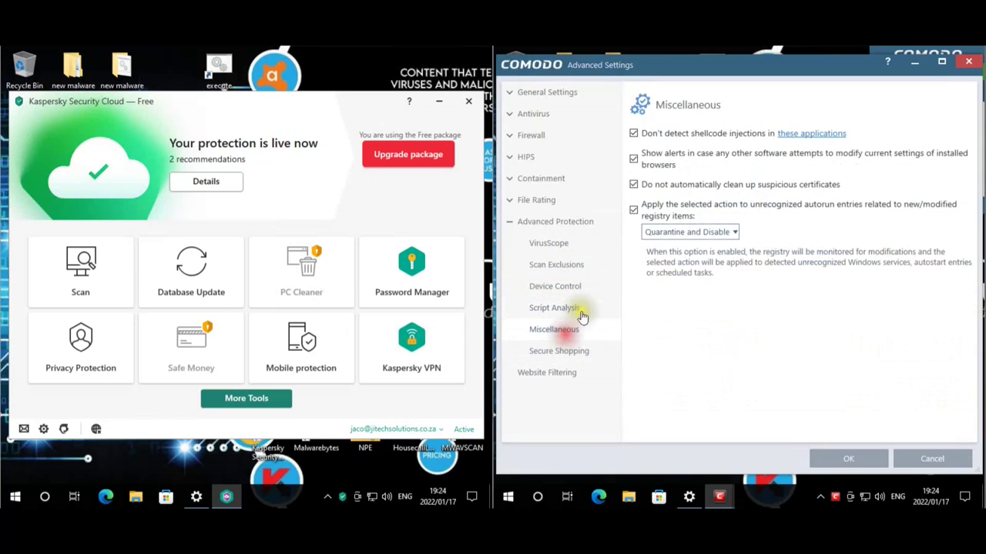
pyautogui.click(824, 134)
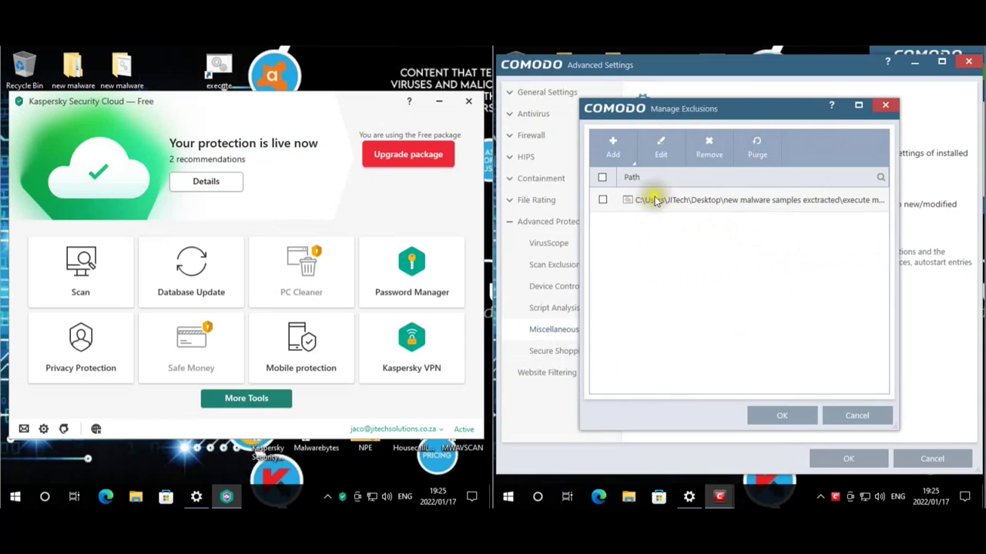
pyautogui.click(844, 415)
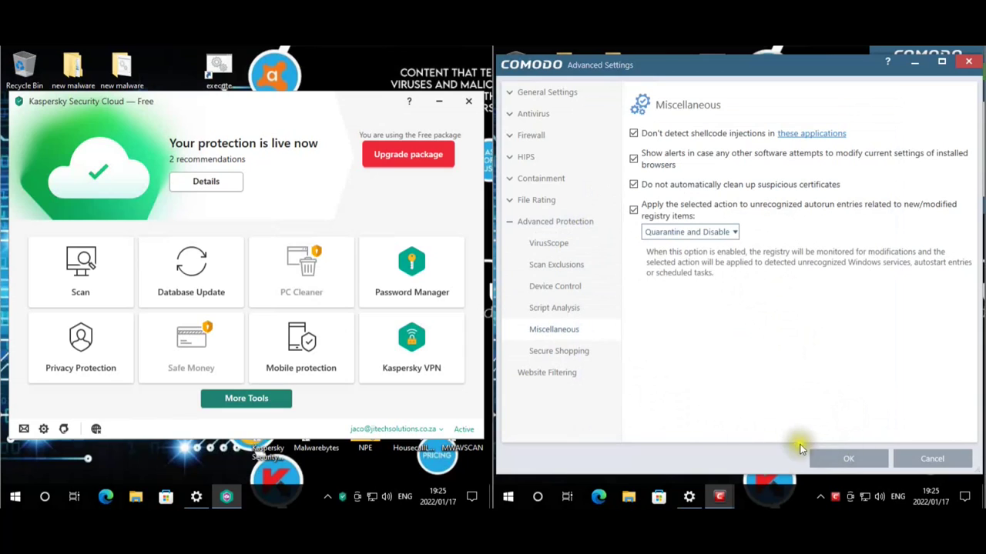
pyautogui.click(848, 459)
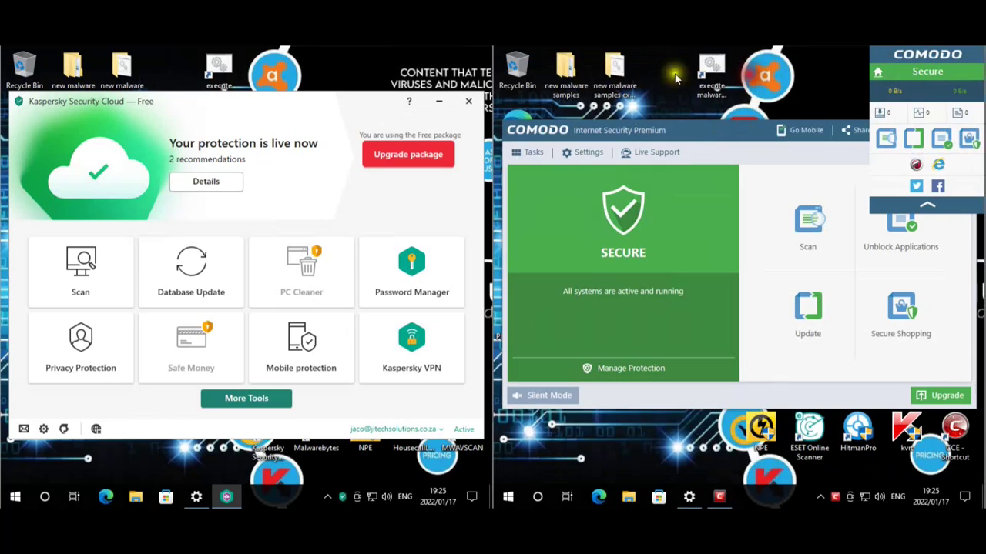
# - Look at the archives in the new malware samples folder and at Comodo's list of active network connections
pyautogui.doubleClick(565, 69)
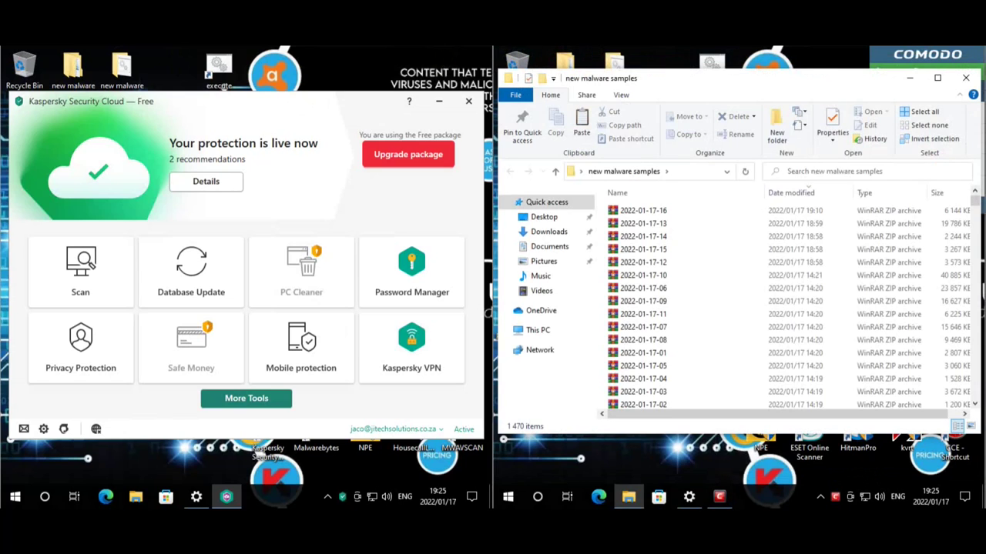
pyautogui.click(964, 79)
pyautogui.click(880, 93)
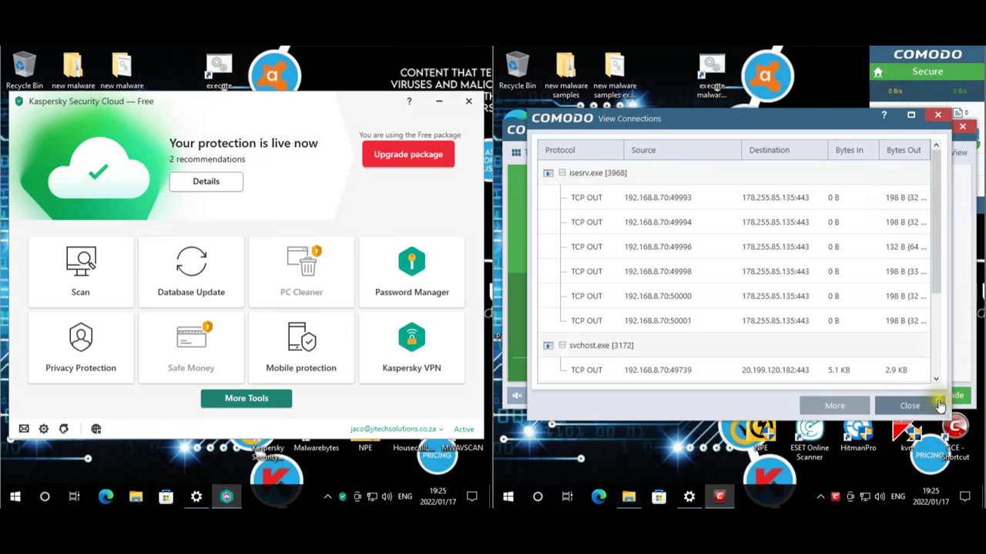
pyautogui.click(936, 118)
pyautogui.moveTo(725, 139); pyautogui.dragTo(720, 137)
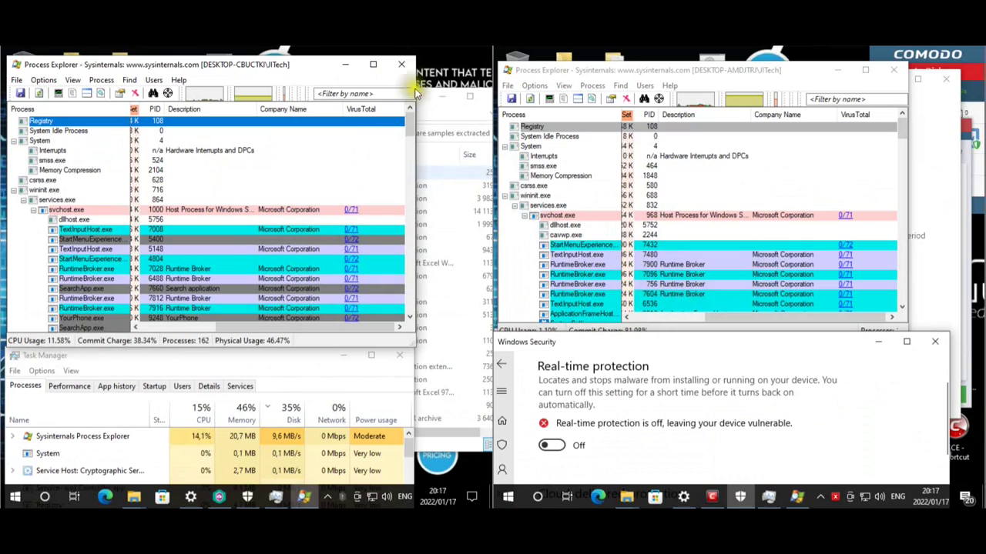
# - Browse the extracted malware samples folder on the Kaspersky machine and close it
pyautogui.click(431, 111)
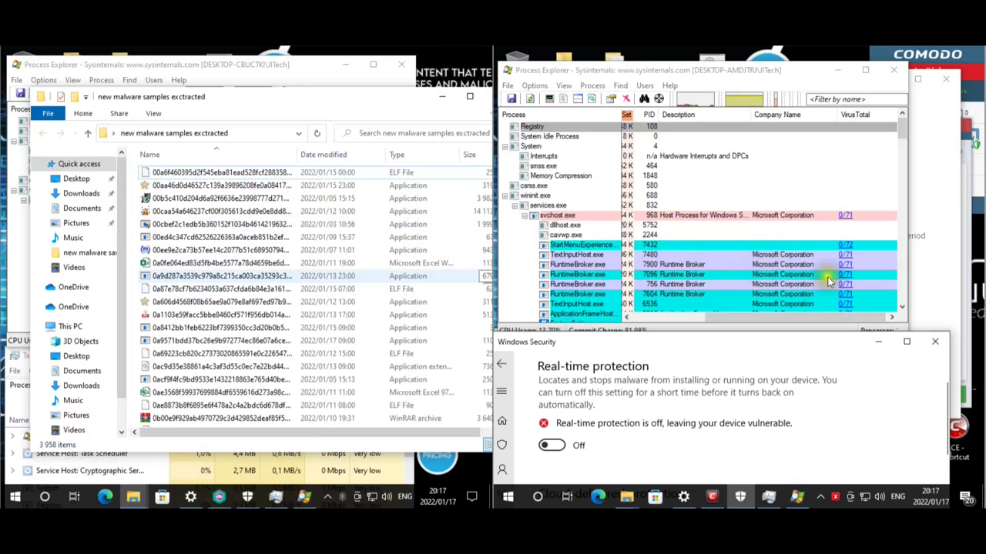
pyautogui.moveTo(409, 99); pyautogui.dragTo(403, 100)
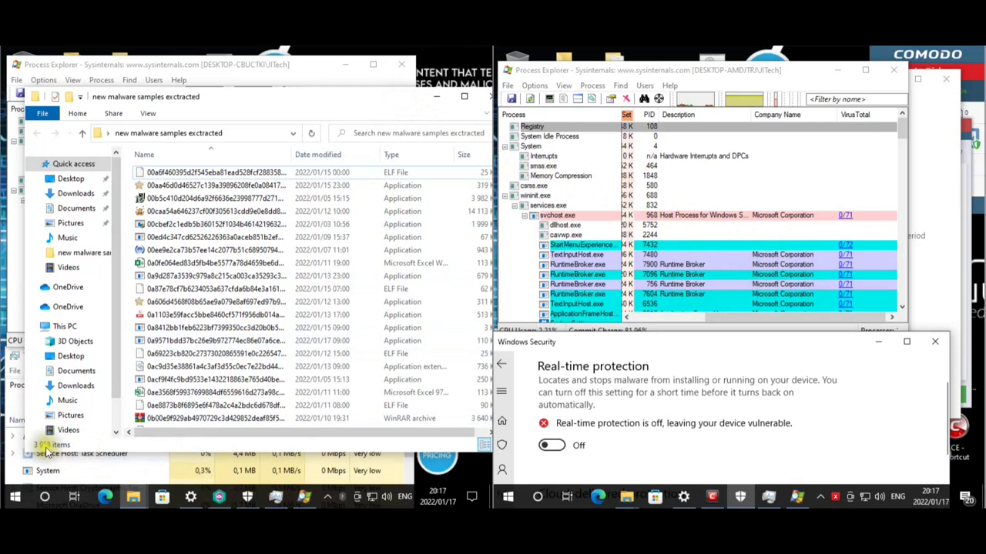
pyautogui.moveTo(393, 112); pyautogui.dragTo(374, 99)
pyautogui.moveTo(478, 227); pyautogui.dragTo(479, 404)
pyautogui.moveTo(487, 327); pyautogui.dragTo(476, 115)
pyautogui.scroll(-10, 351, 276)
pyautogui.click(353, 279)
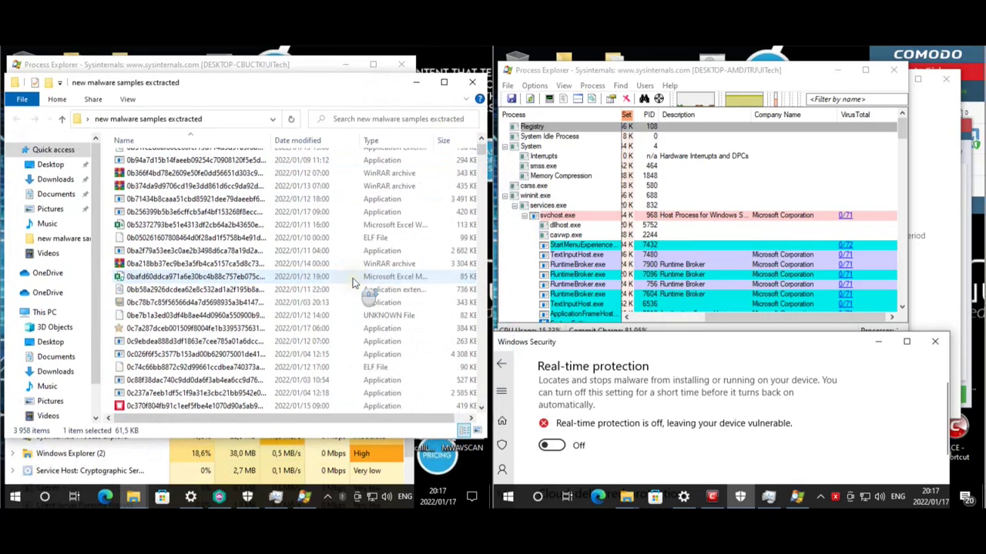
pyautogui.click(472, 82)
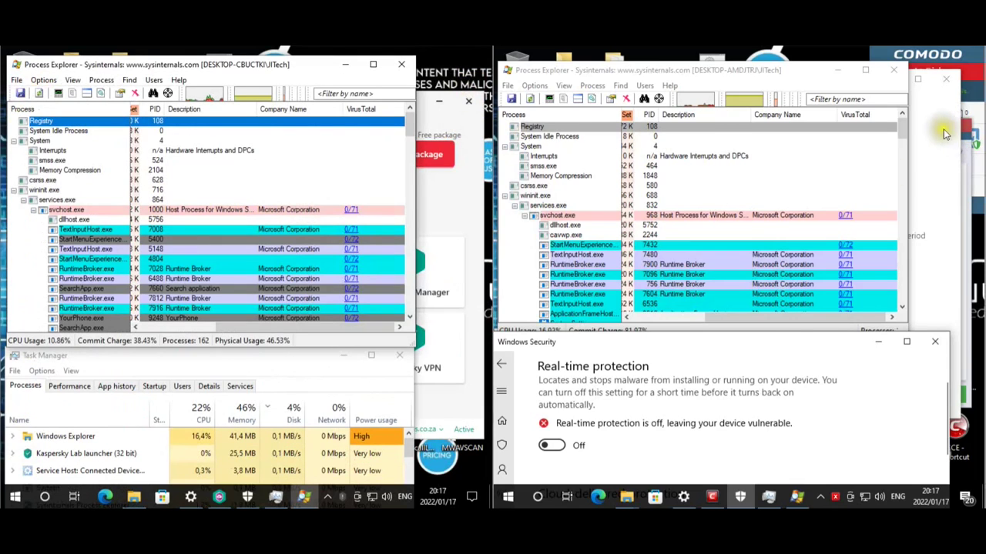
# - Check the extracted malware samples folder on the Comodo machine, closing it and the window behind Process Explorer
pyautogui.click(946, 79)
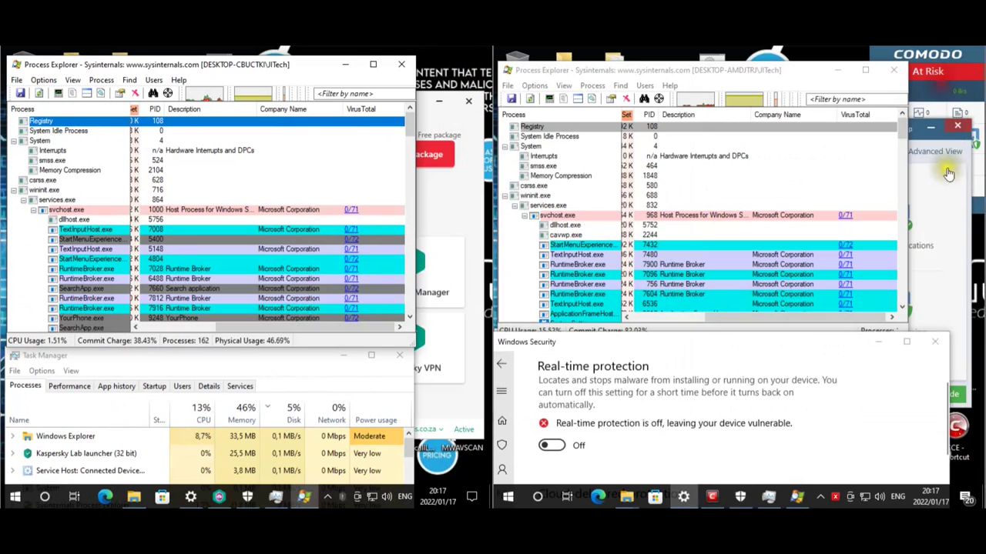
pyautogui.moveTo(629, 497)
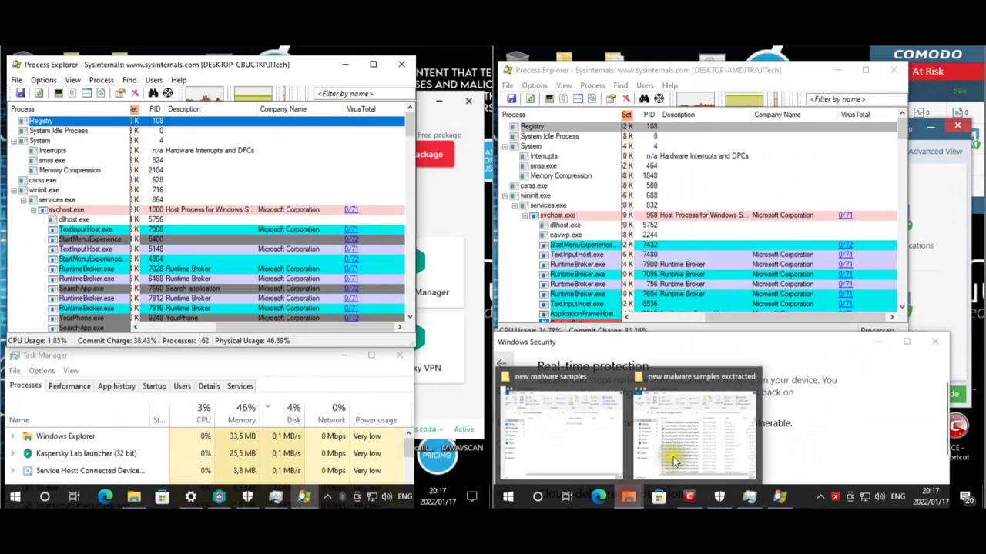
pyautogui.click(695, 451)
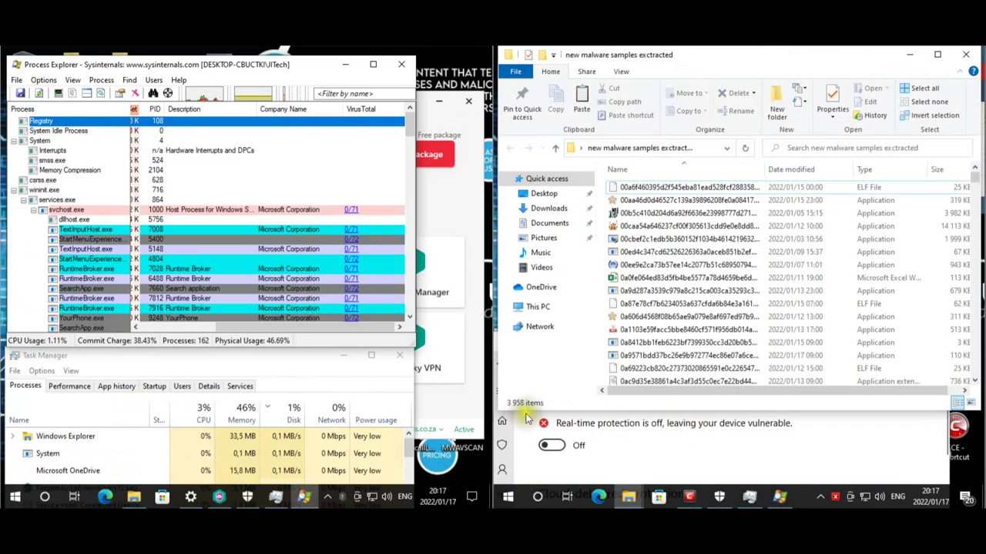
pyautogui.click(968, 56)
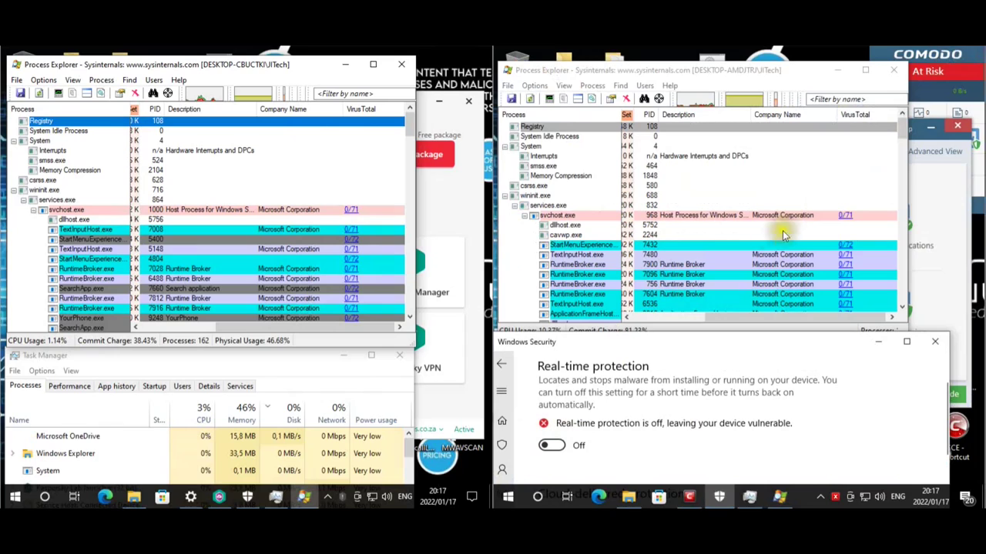
# - Start the update in Comodo and the database update in Kaspersky
pyautogui.click(923, 123)
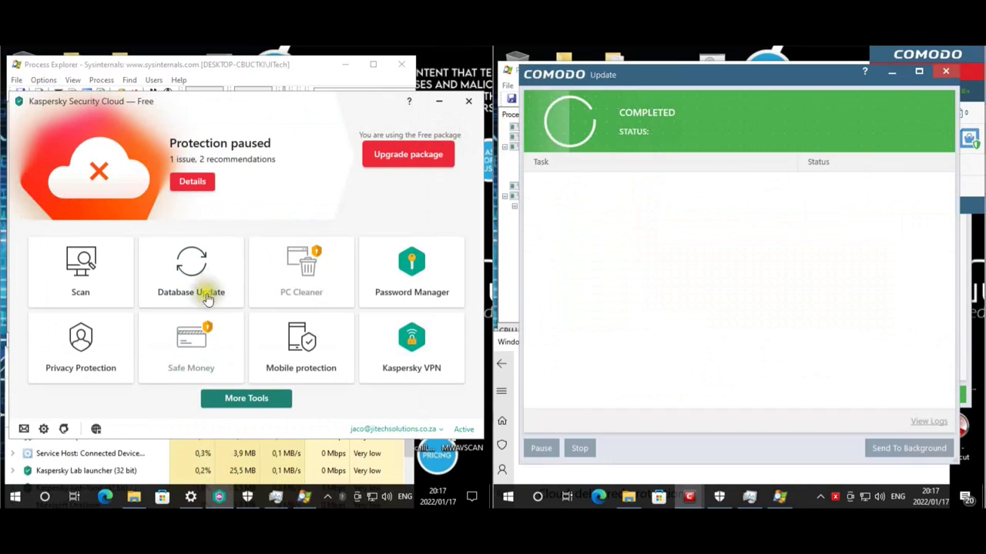
pyautogui.click(200, 283)
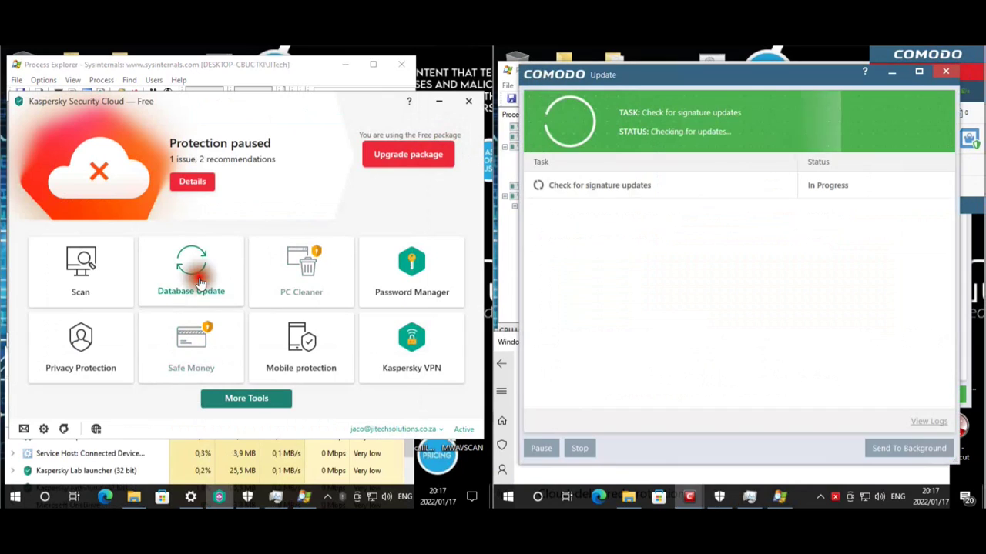
pyautogui.click(220, 284)
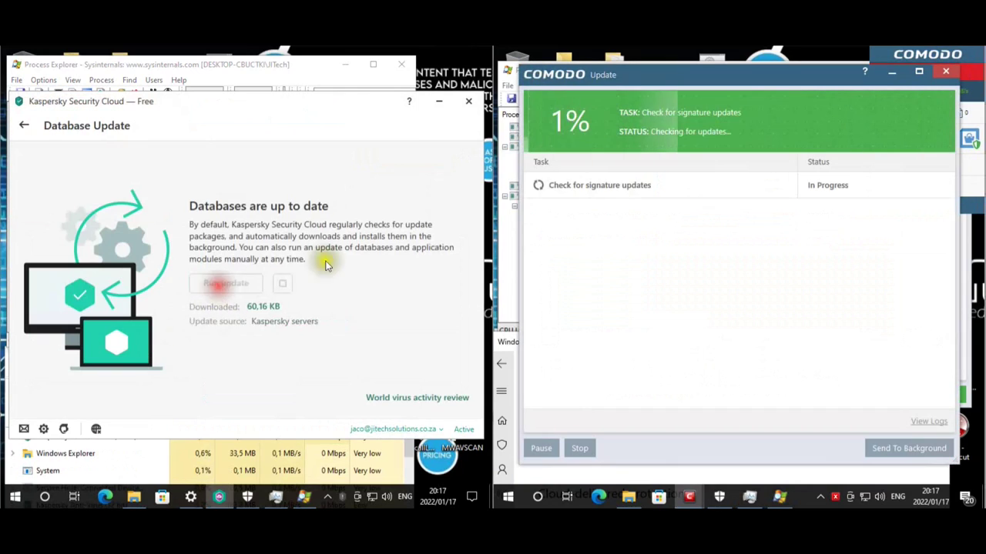
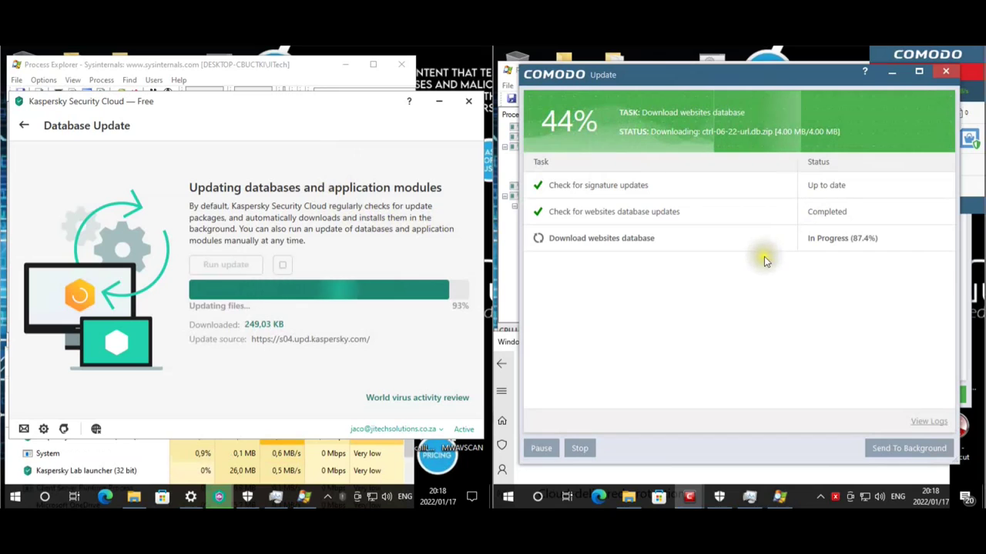
# - Check the status of Comodo's protection components in Manage Protection
pyautogui.click(688, 497)
pyautogui.click(640, 428)
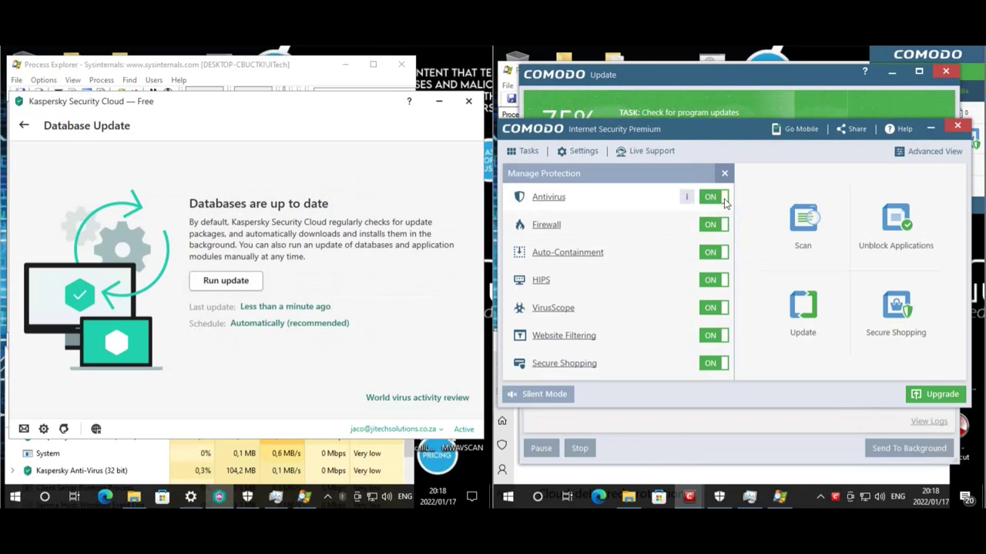
# - Run the Kaspersky database update again and resume Kaspersky's paused protection
pyautogui.click(226, 281)
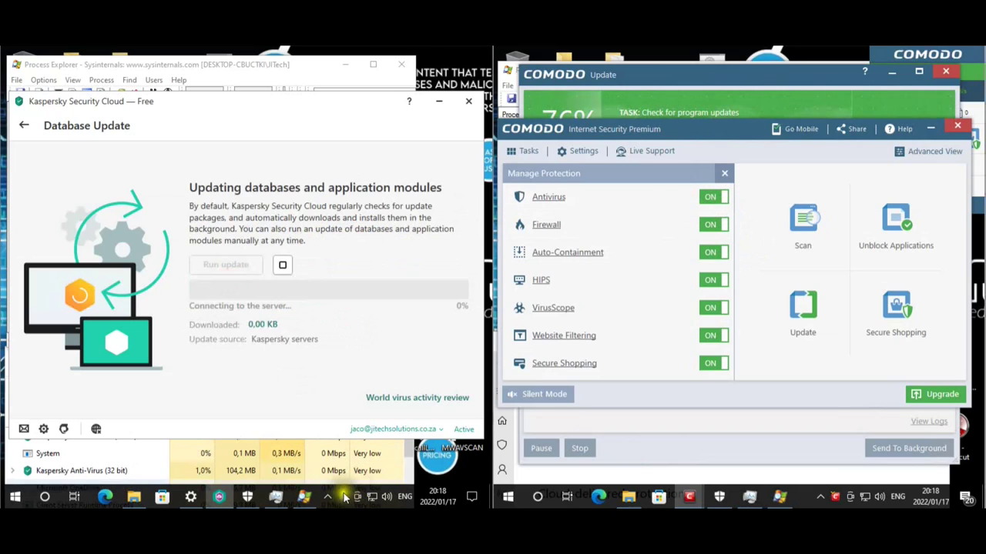
pyautogui.rightClick(345, 498)
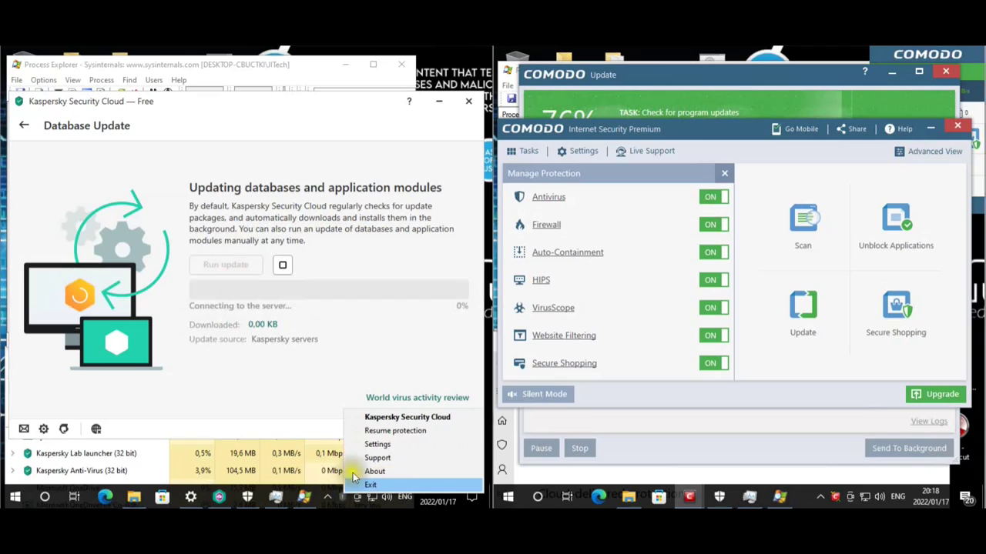
pyautogui.click(377, 436)
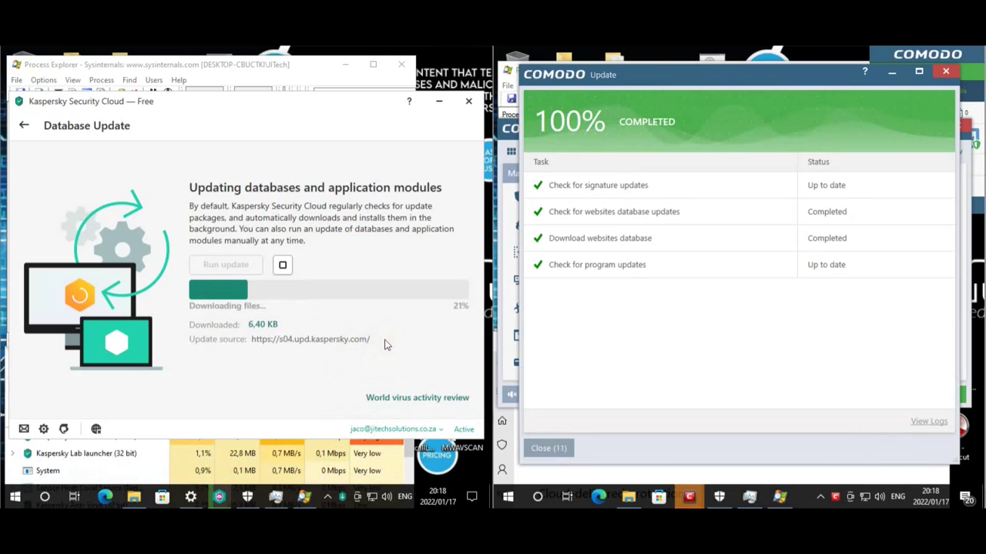
# - Close Comodo's update results, its protection component list and its main window
pyautogui.click(541, 448)
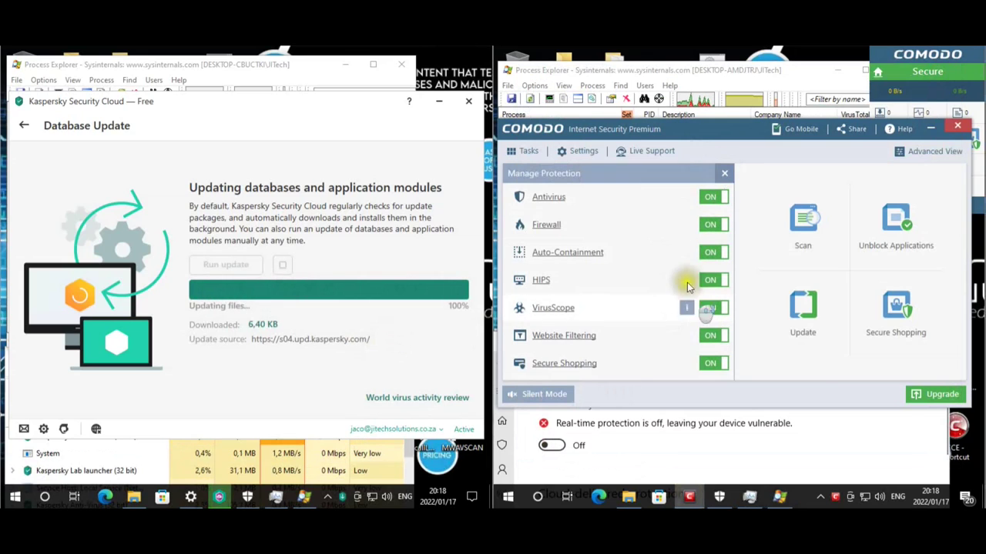
pyautogui.click(725, 176)
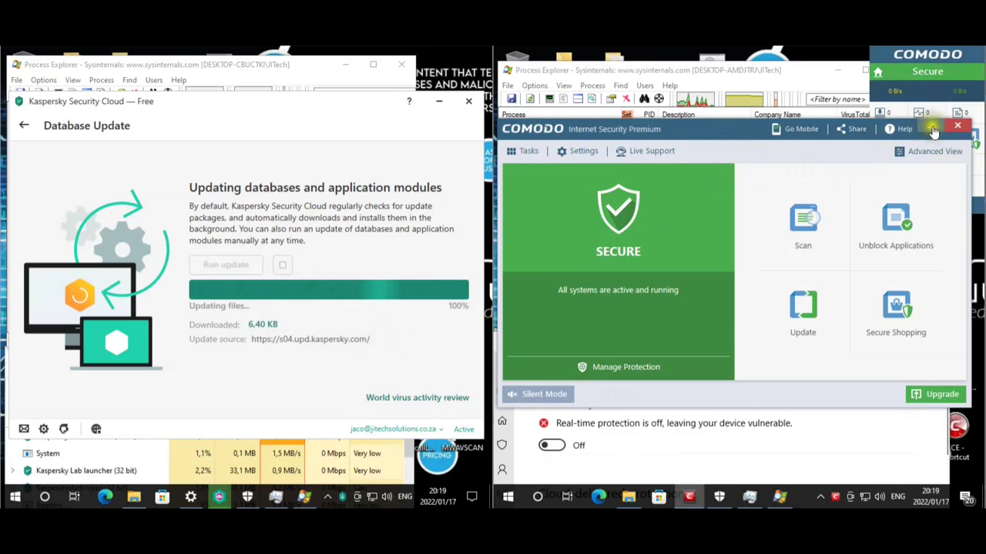
pyautogui.click(957, 129)
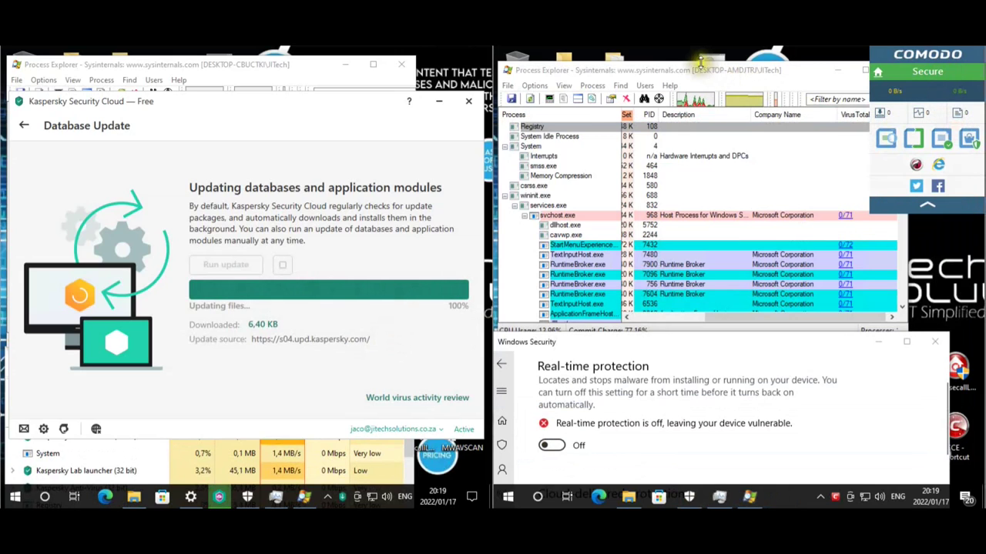
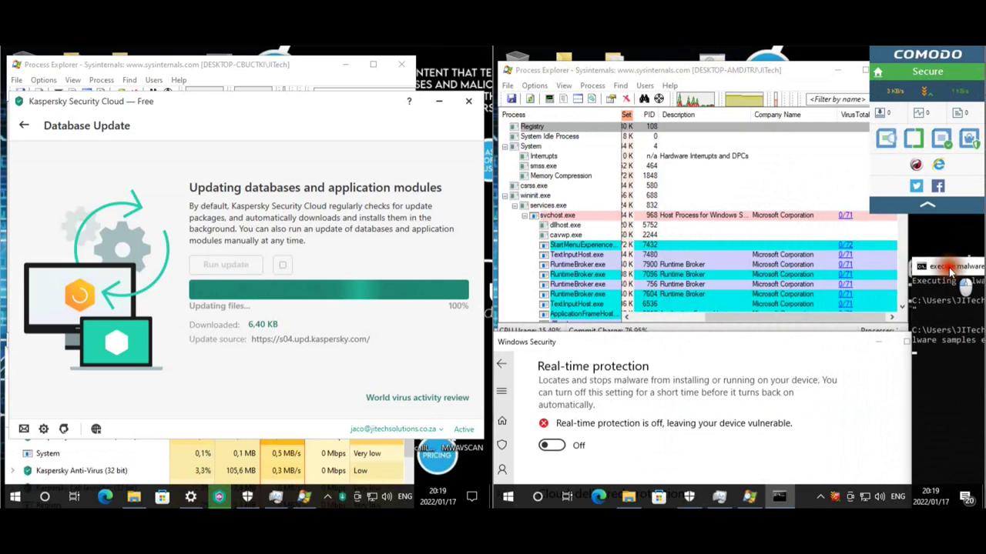
# - Narrow Process Explorer on the Comodo machine and show the processes at the end of its list
pyautogui.moveTo(907, 242); pyautogui.dragTo(876, 239)
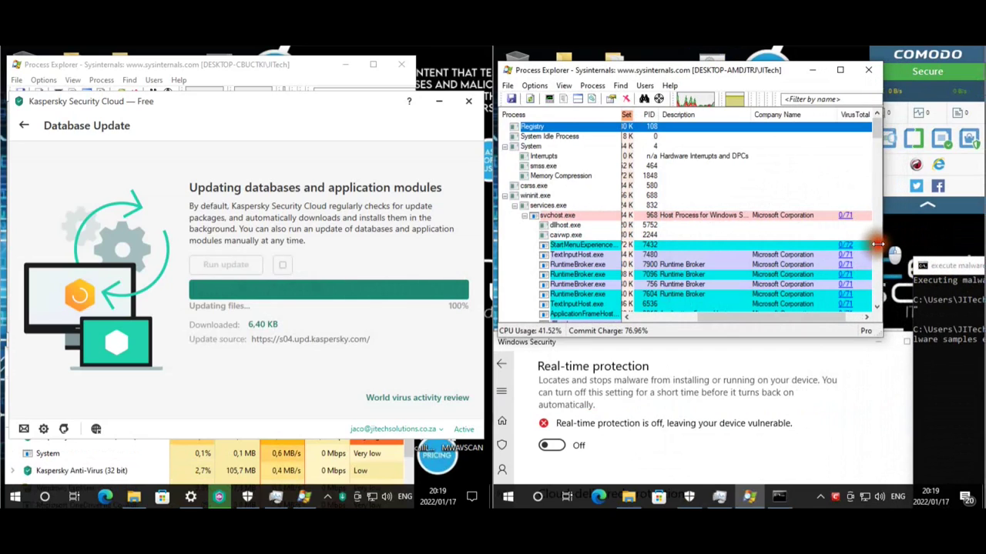
pyautogui.moveTo(868, 136); pyautogui.dragTo(874, 316)
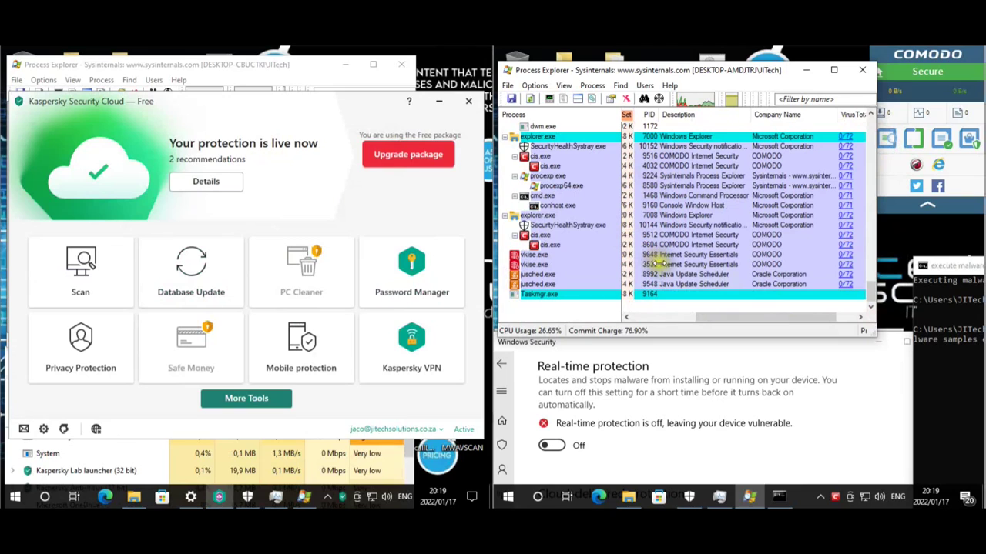
# - Close the Kaspersky window and run the execute malware script on that machine
pyautogui.click(468, 104)
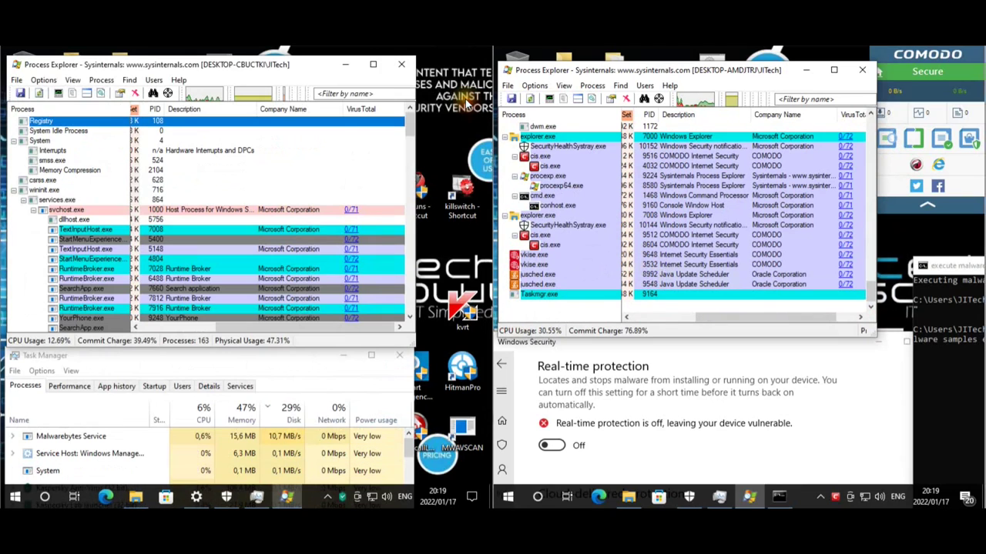
pyautogui.doubleClick(225, 59)
pyautogui.doubleClick(226, 54)
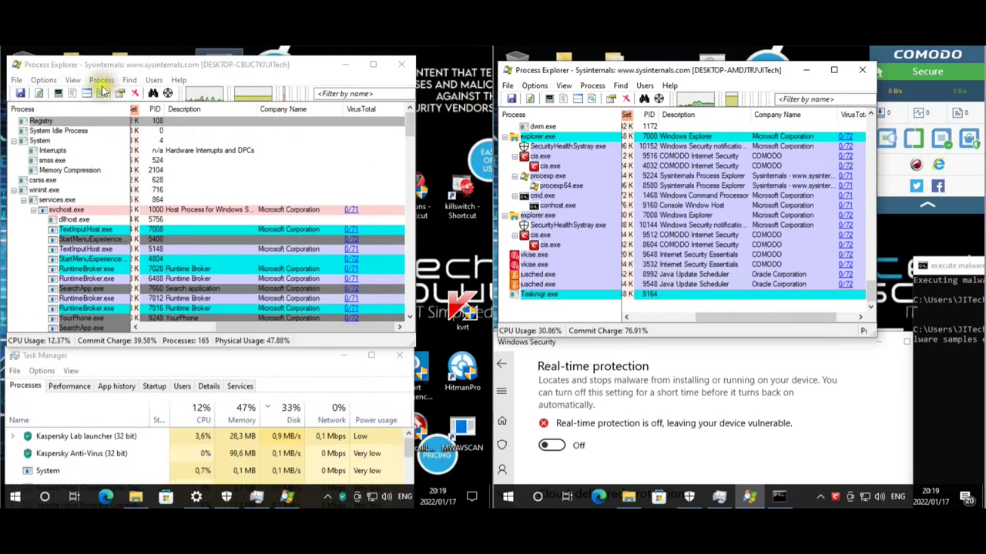
# - Place the malware script's console beside Process Explorer on the Kaspersky machine and narrow Process Explorer to uncover it
pyautogui.moveTo(27, 123); pyautogui.dragTo(462, 196)
pyautogui.moveTo(416, 260); pyautogui.dragTo(374, 263)
pyautogui.click(429, 140)
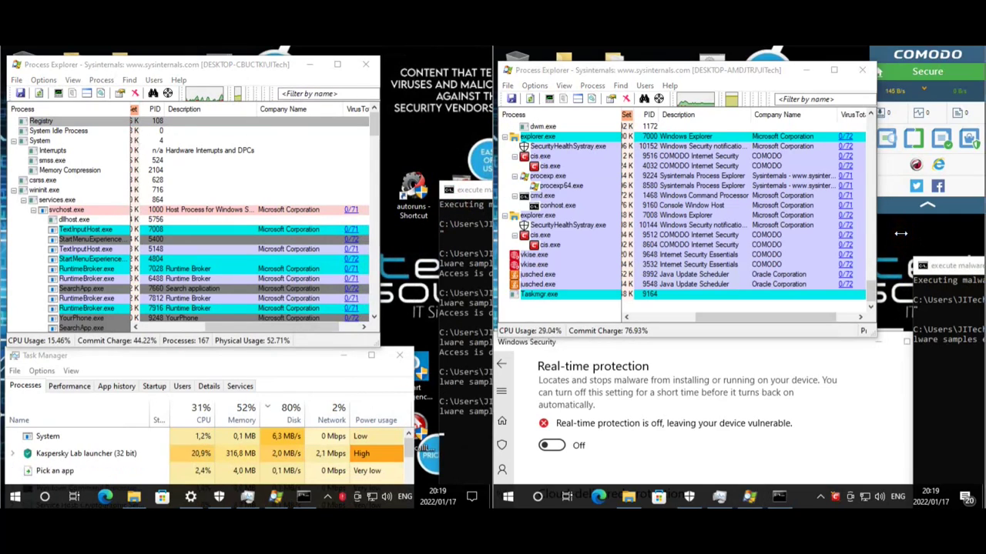
# - Narrow Process Explorer slightly on the Comodo machine and bring the malware script's console into focus
pyautogui.click(466, 115)
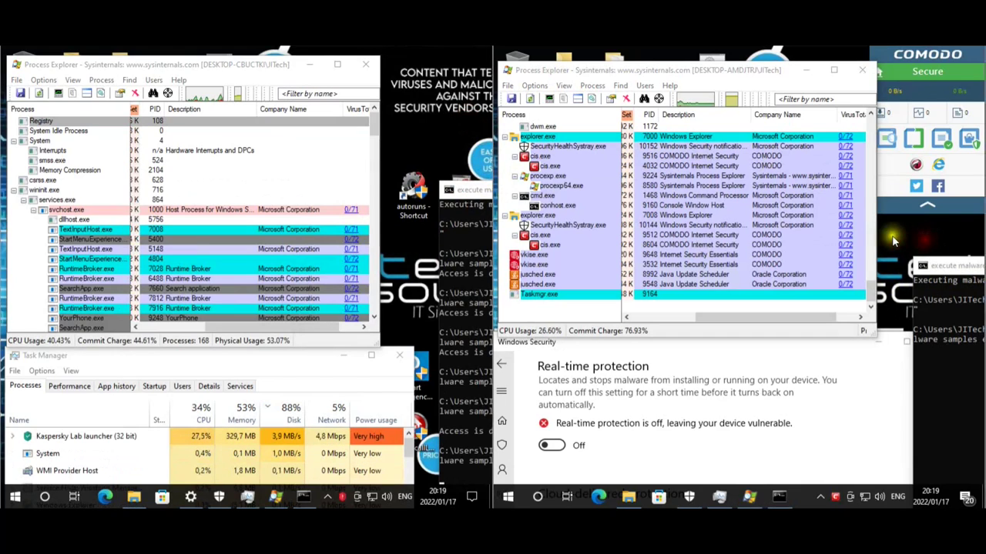
pyautogui.moveTo(878, 230); pyautogui.dragTo(870, 231)
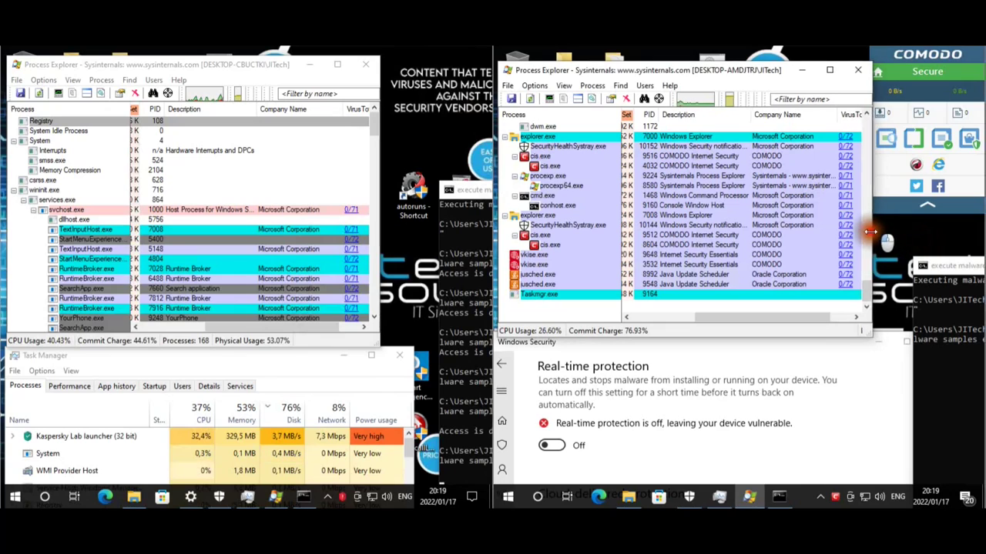
pyautogui.click(954, 270)
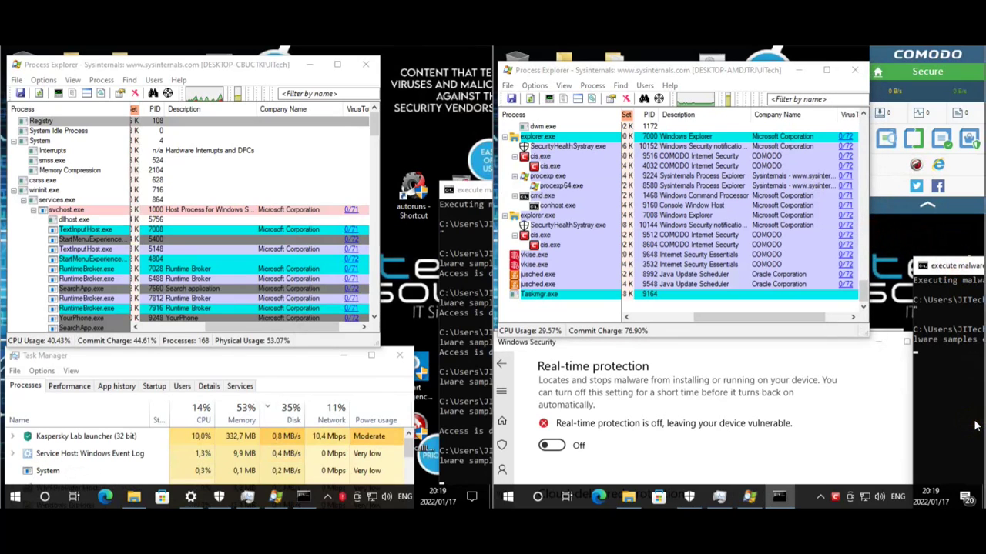
pyautogui.scroll(1, 768, 283)
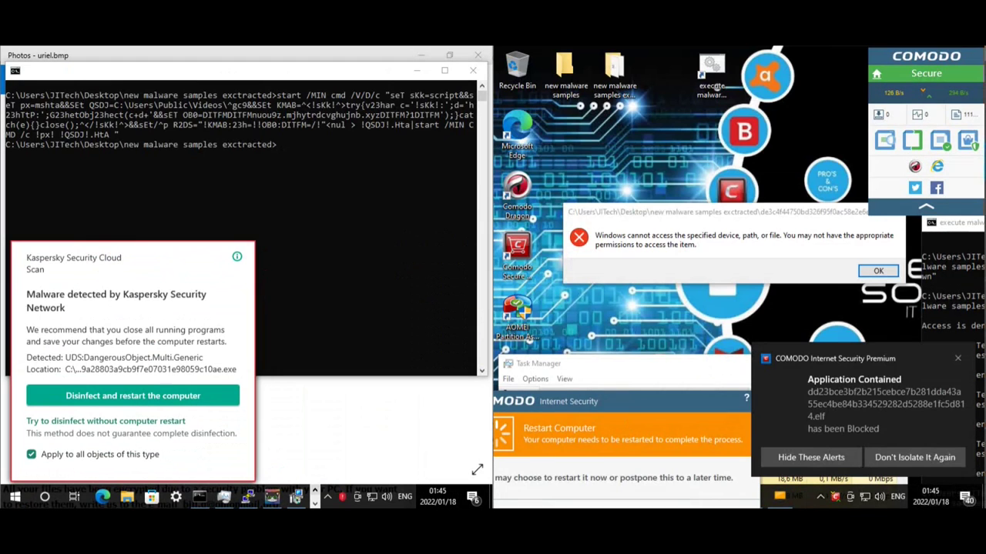
# - Dismiss the file access error on the Comodo machine and close Free Screen Recorder on the Kaspersky machine
pyautogui.click(878, 272)
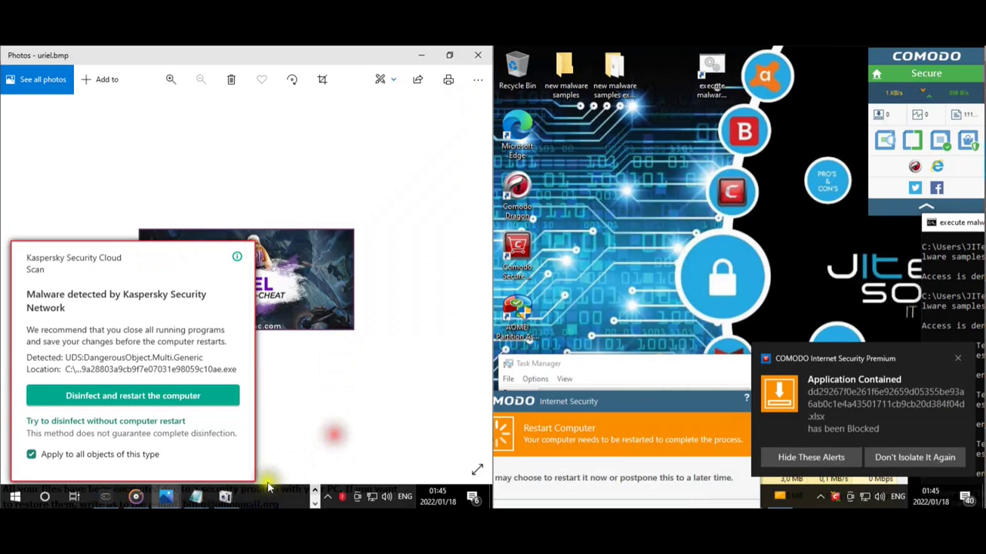
pyautogui.click(227, 496)
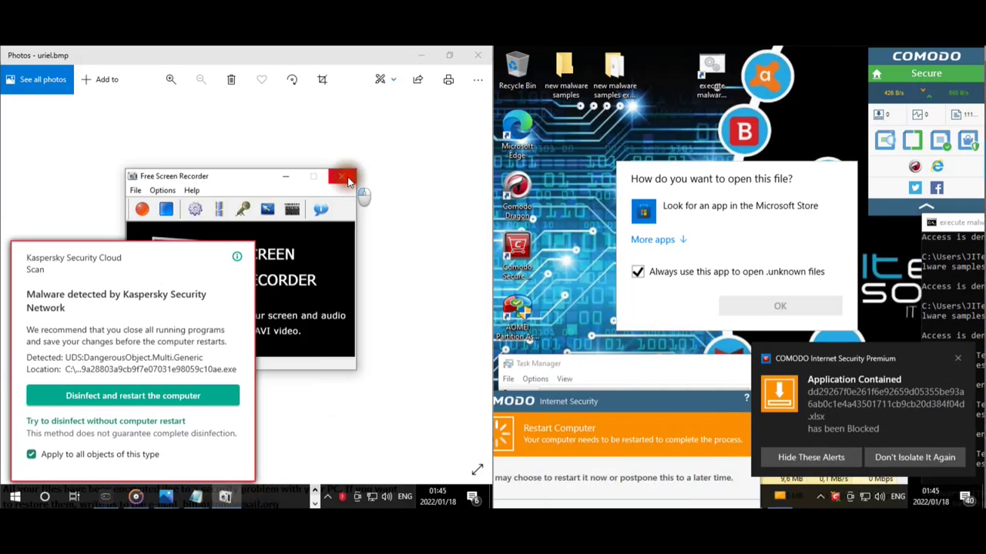
pyautogui.click(344, 178)
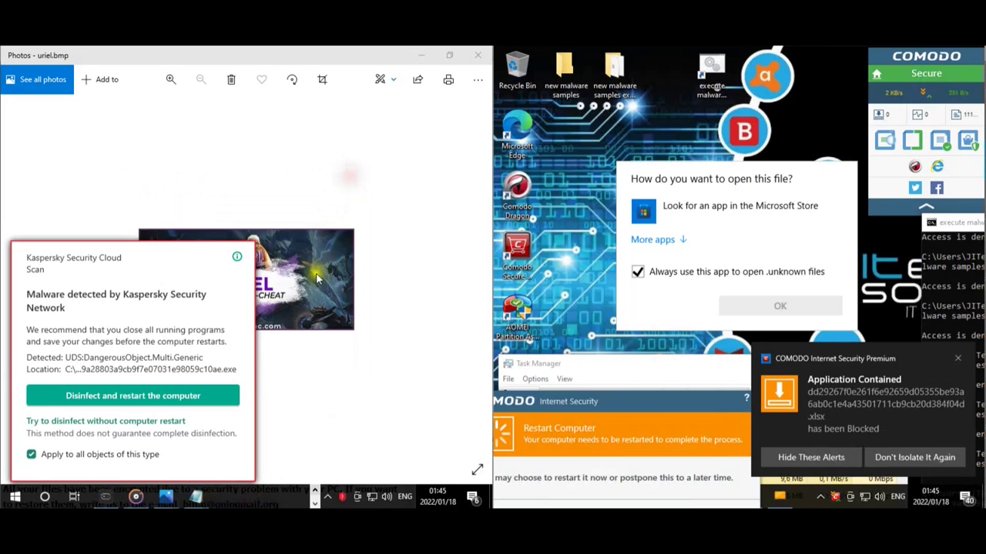
# - Close all Photos windows opened by the samples on the Kaspersky machine
pyautogui.click(167, 499)
pyautogui.rightClick(173, 501)
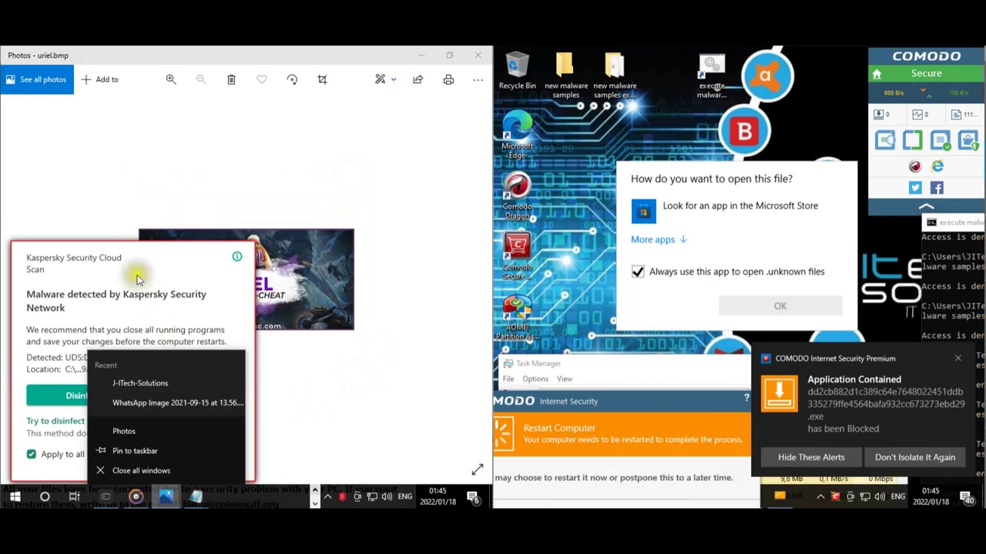
pyautogui.click(142, 471)
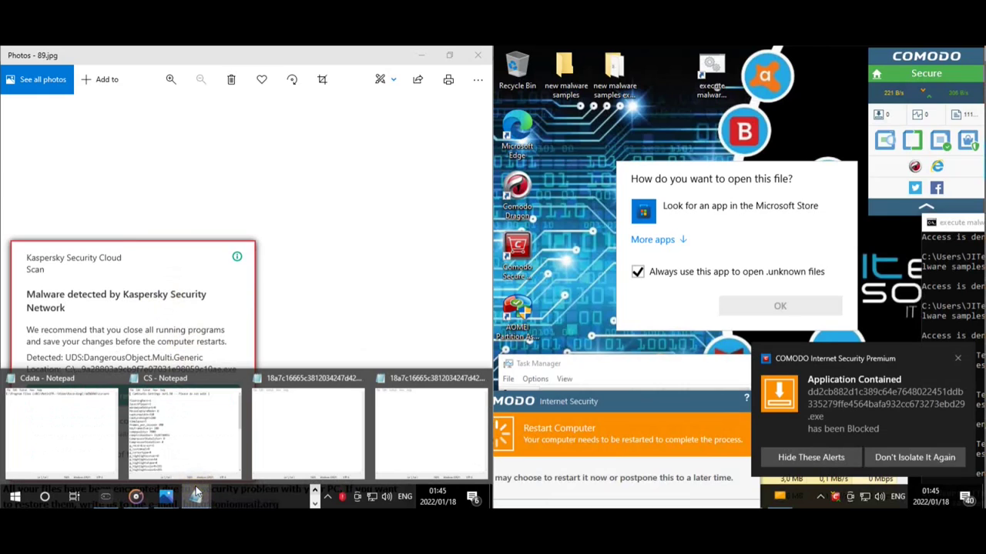
# - Check the open Notepad files on the Kaspersky machine and close all Notepad windows at once
pyautogui.moveTo(196, 494)
pyautogui.click(73, 453)
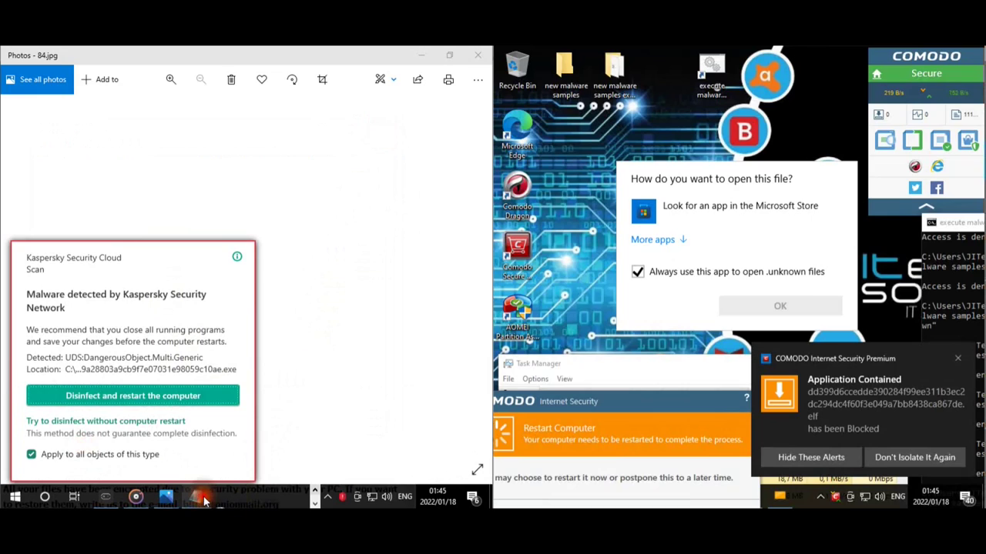
pyautogui.click(185, 474)
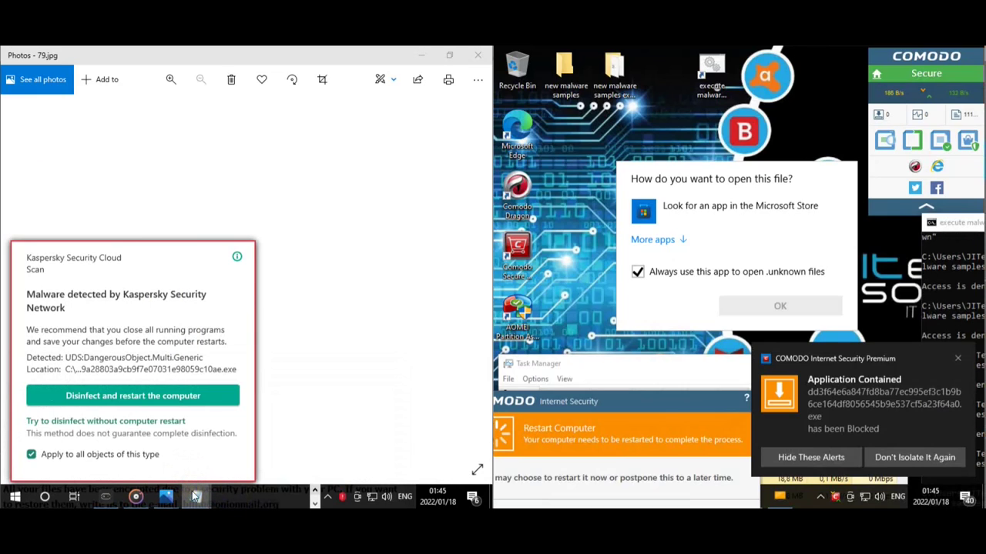
pyautogui.rightClick(197, 497)
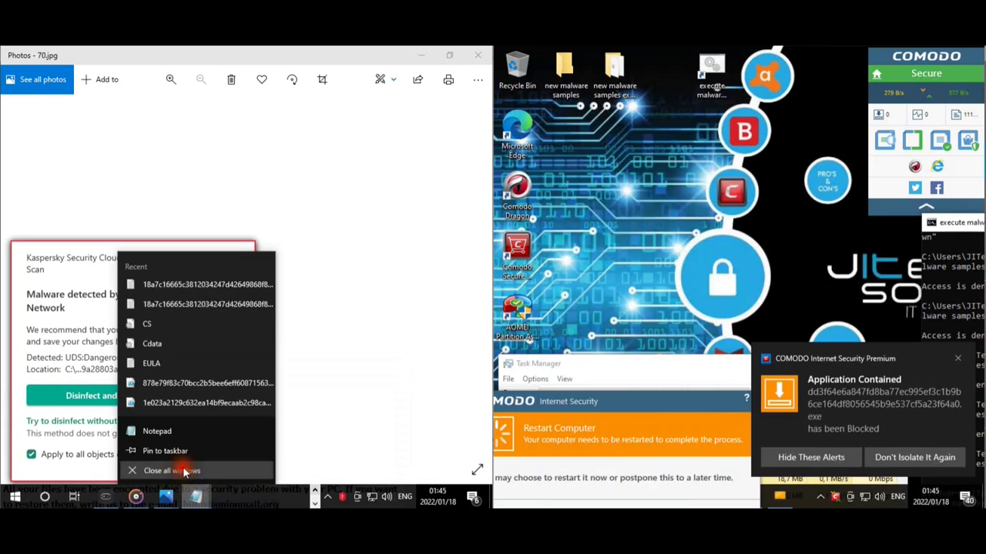
pyautogui.click(182, 469)
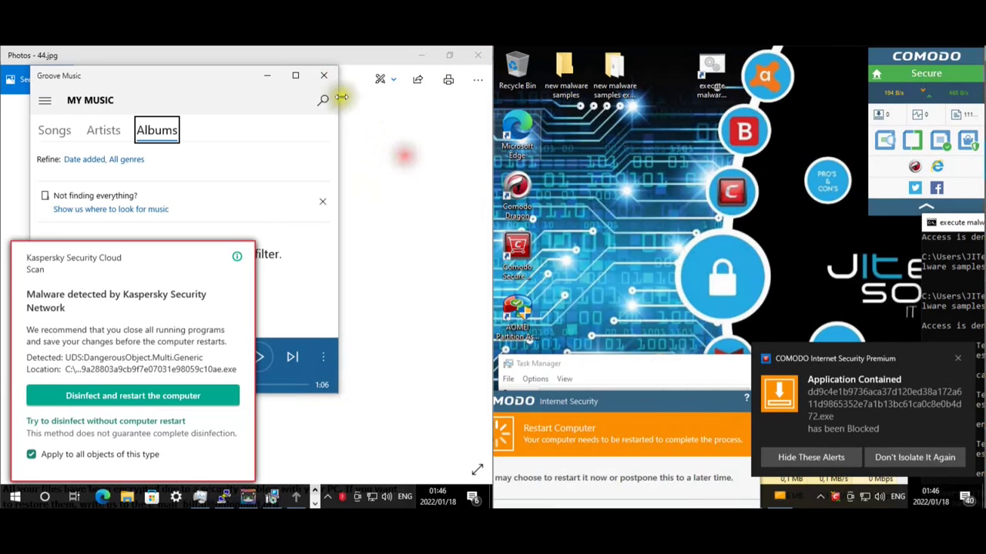
# - Close the PuTTY window on the Kaspersky machine and move the "encrypted" ransom note up to show its message
pyautogui.click(328, 77)
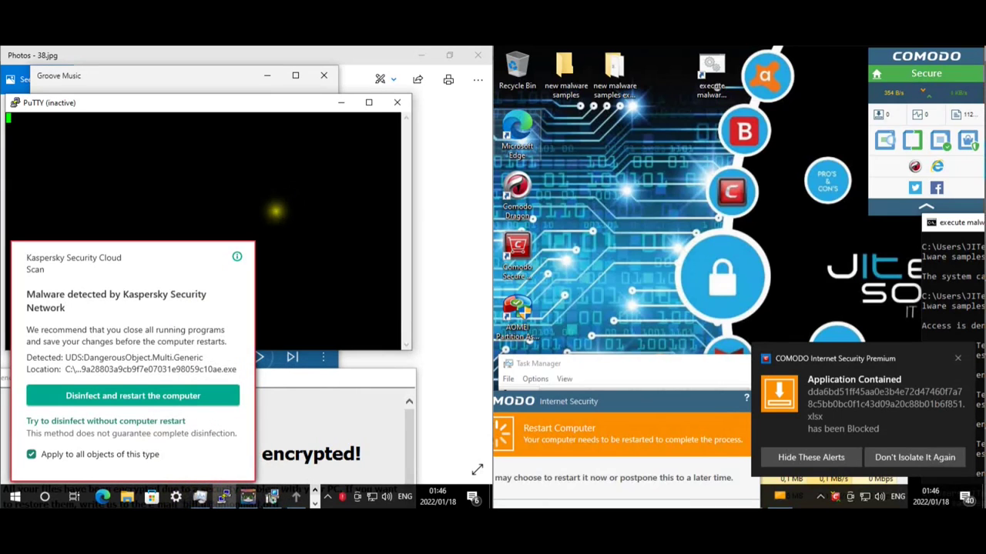
pyautogui.click(393, 105)
pyautogui.moveTo(308, 376); pyautogui.dragTo(371, 104)
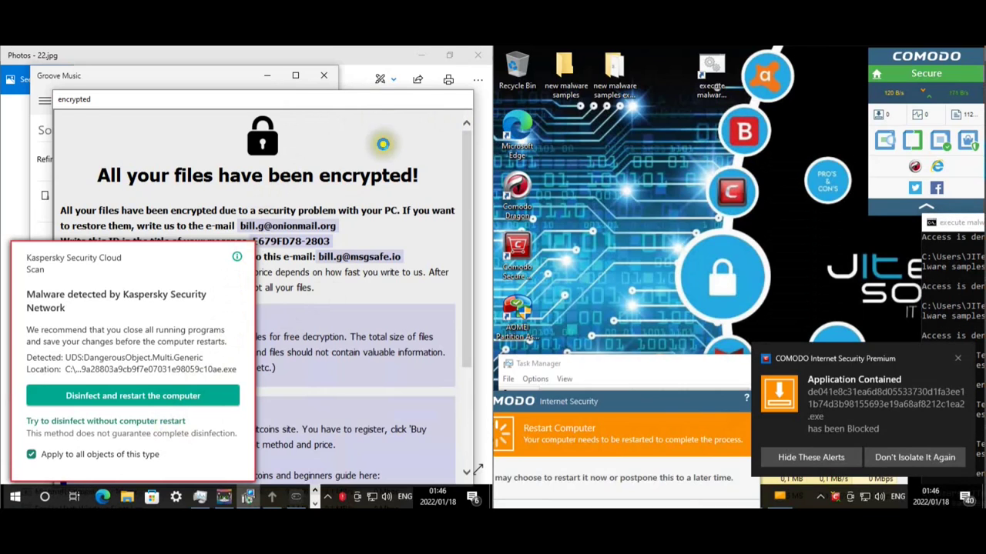
pyautogui.click(243, 78)
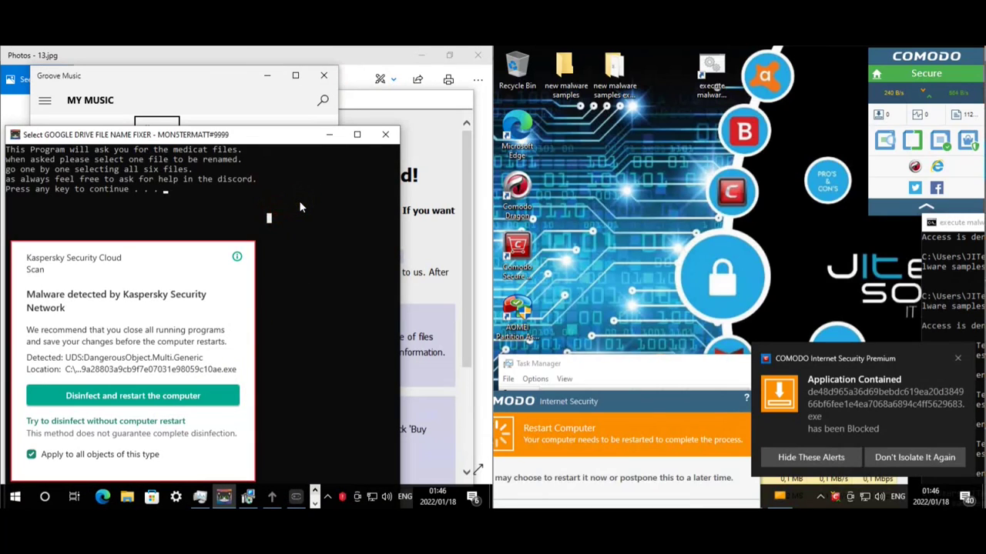
# - Clear the ransom note, Groove Music and the Google Drive File Name Fixer console from the Kaspersky machine's desktop
pyautogui.press('Return')
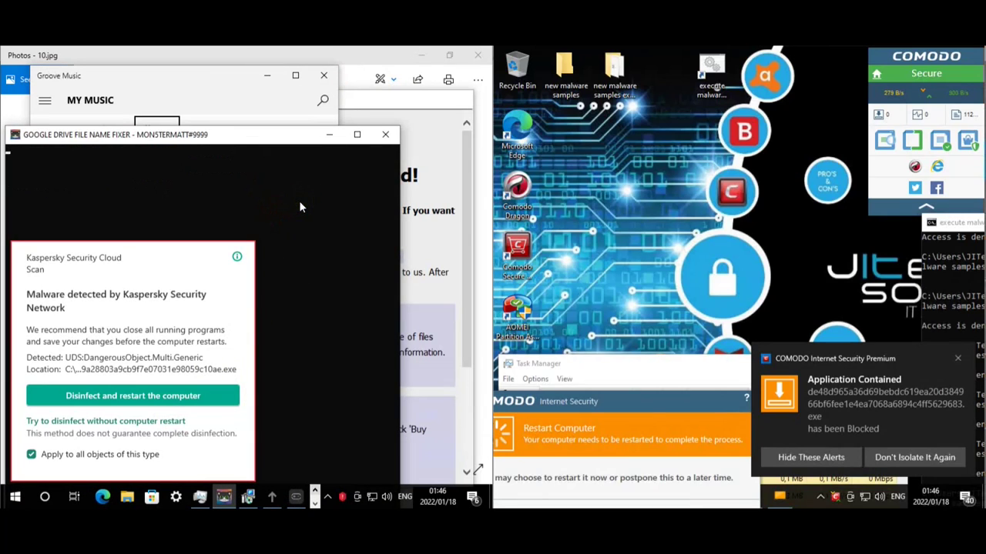
pyautogui.click(202, 494)
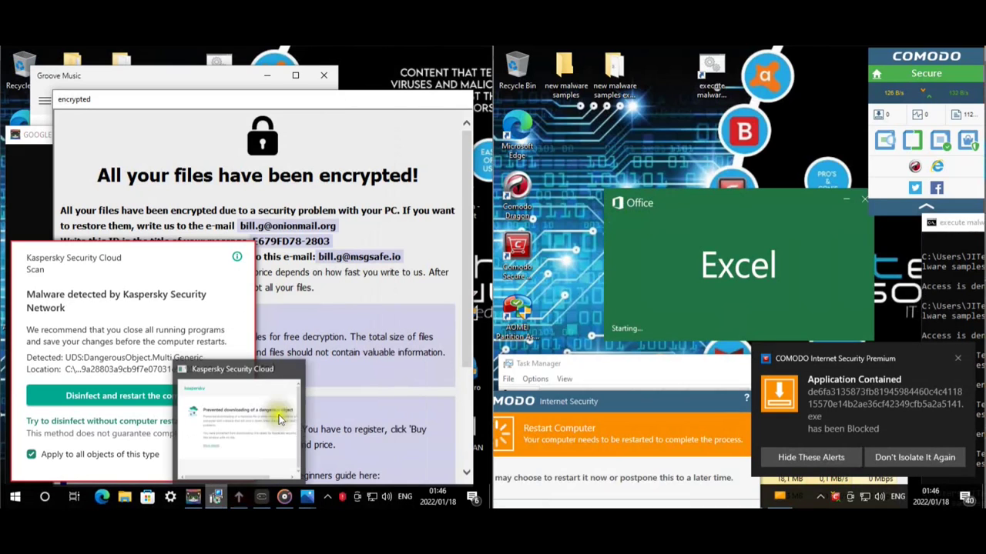
pyautogui.click(408, 99)
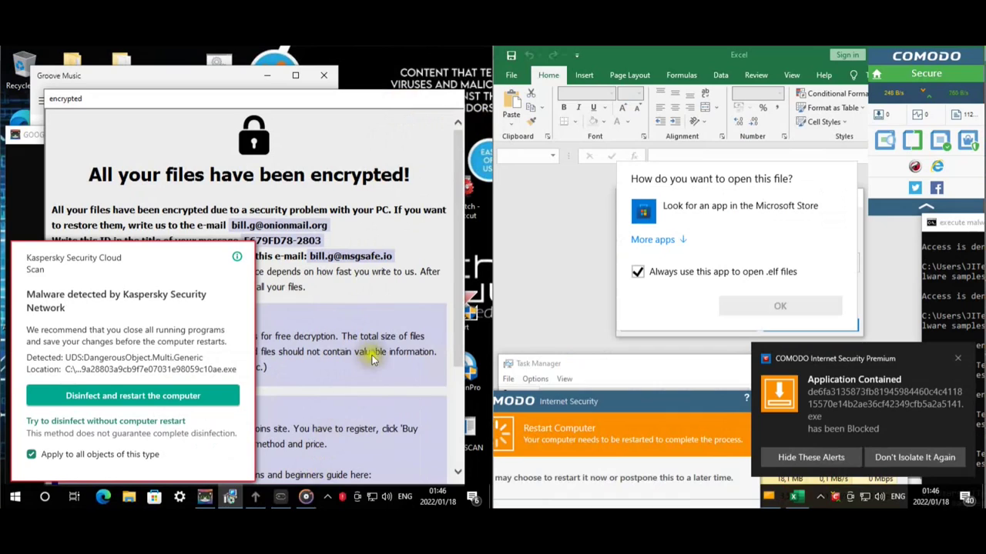
pyautogui.click(428, 271)
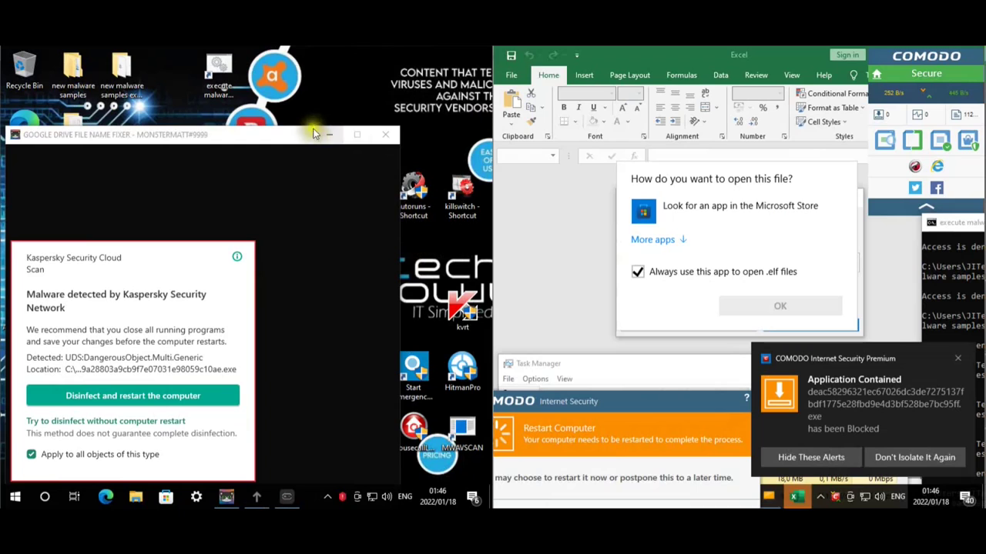
pyautogui.moveTo(286, 148); pyautogui.dragTo(345, 149)
pyautogui.click(354, 185)
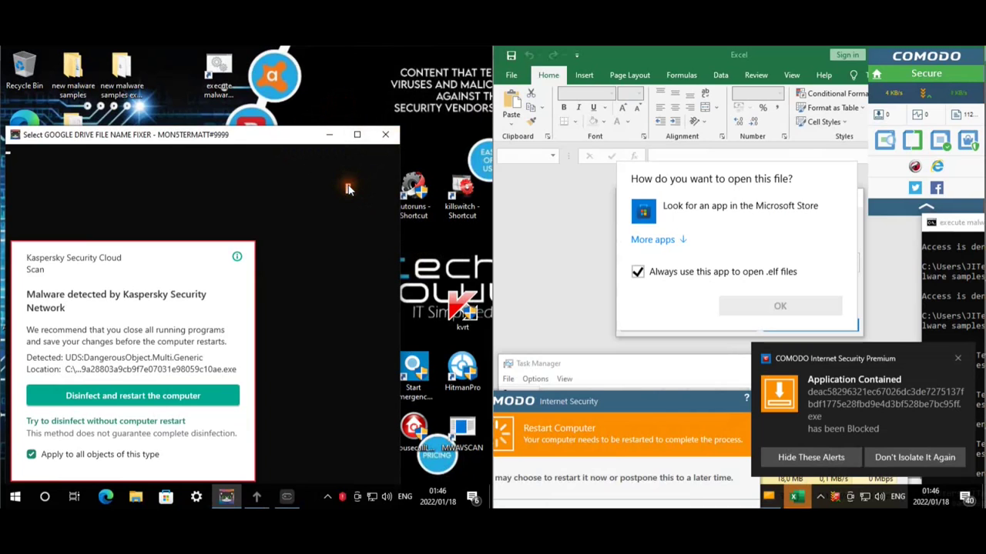
pyautogui.click(385, 136)
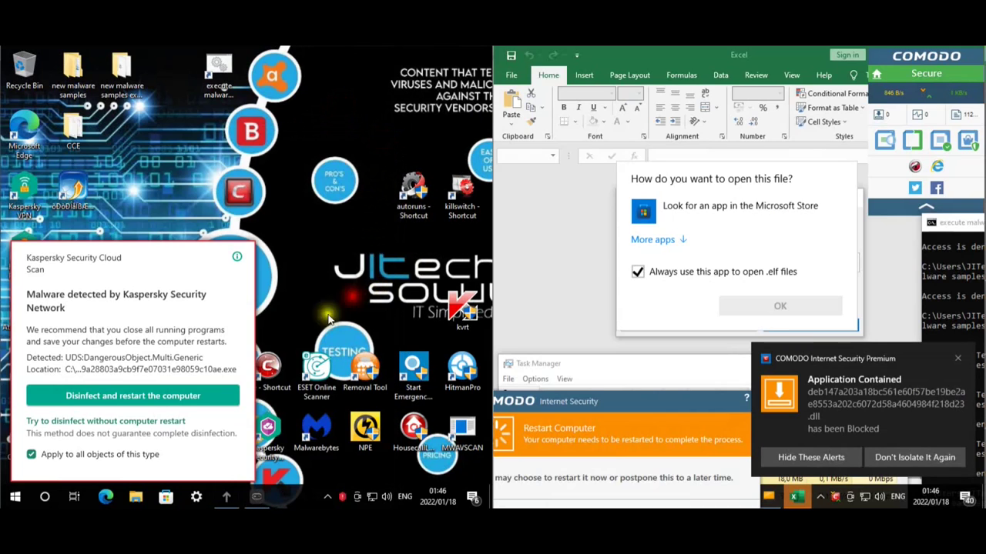
# - View and close Kaspersky's dangerous download notice, then start disinfection with a computer restart for all objects of this type
pyautogui.click(228, 501)
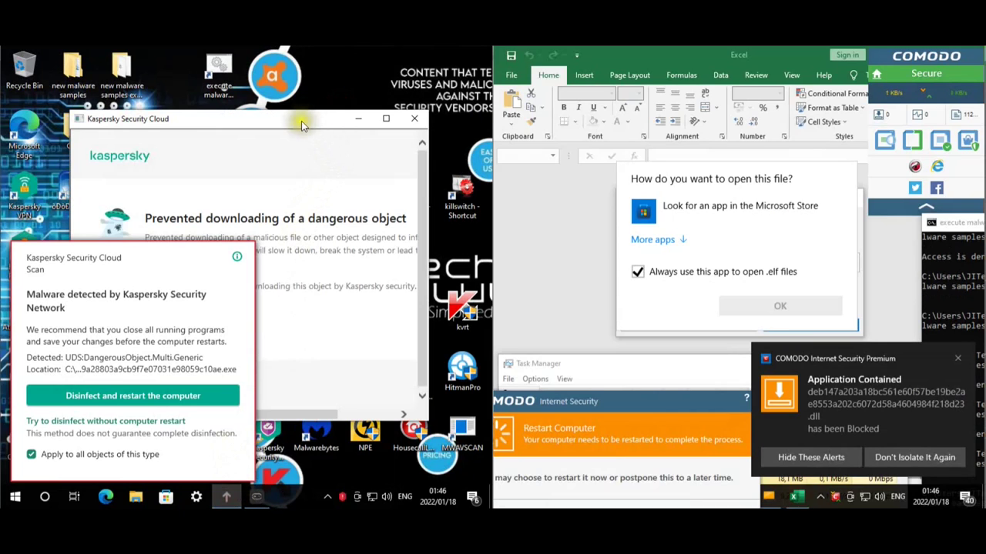
pyautogui.moveTo(305, 100); pyautogui.dragTo(344, 79)
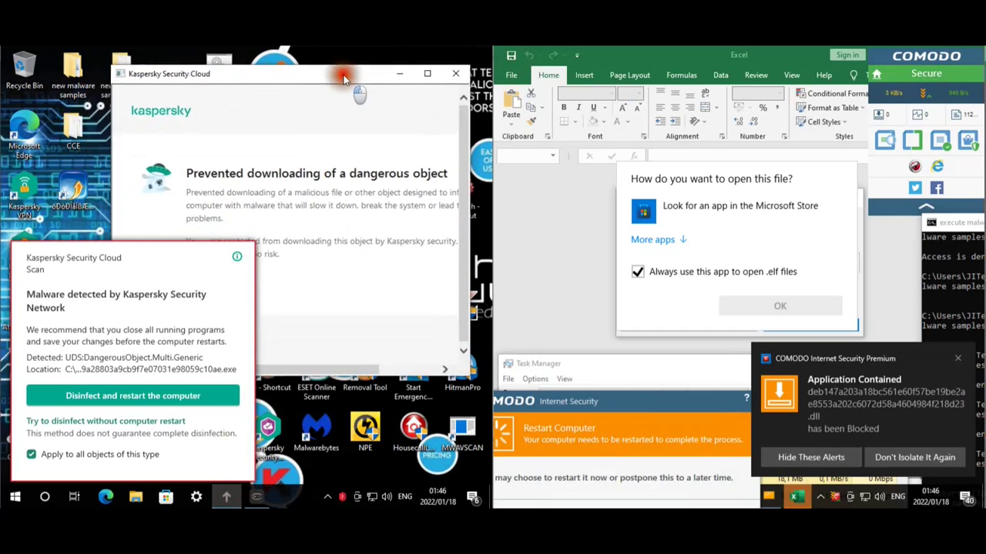
pyautogui.click(456, 73)
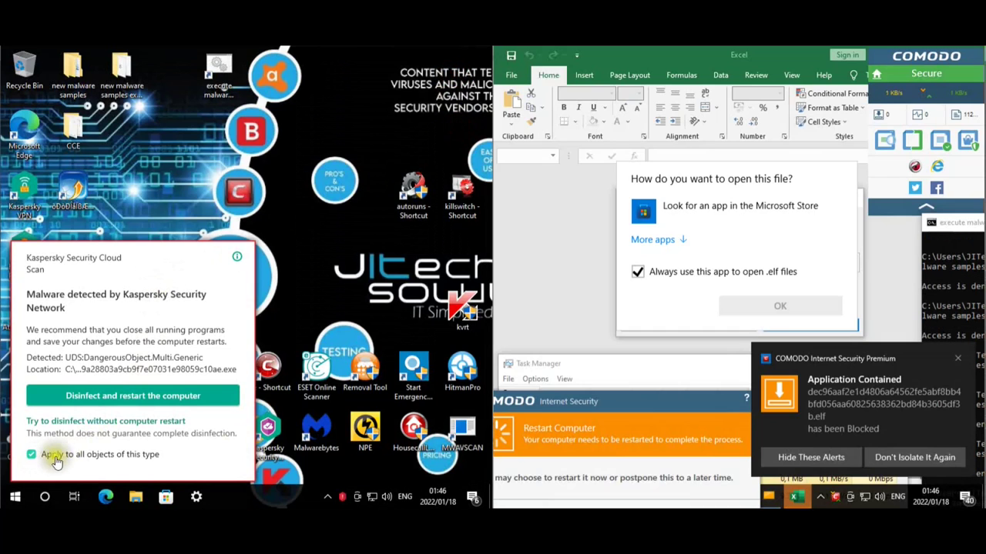
pyautogui.click(143, 396)
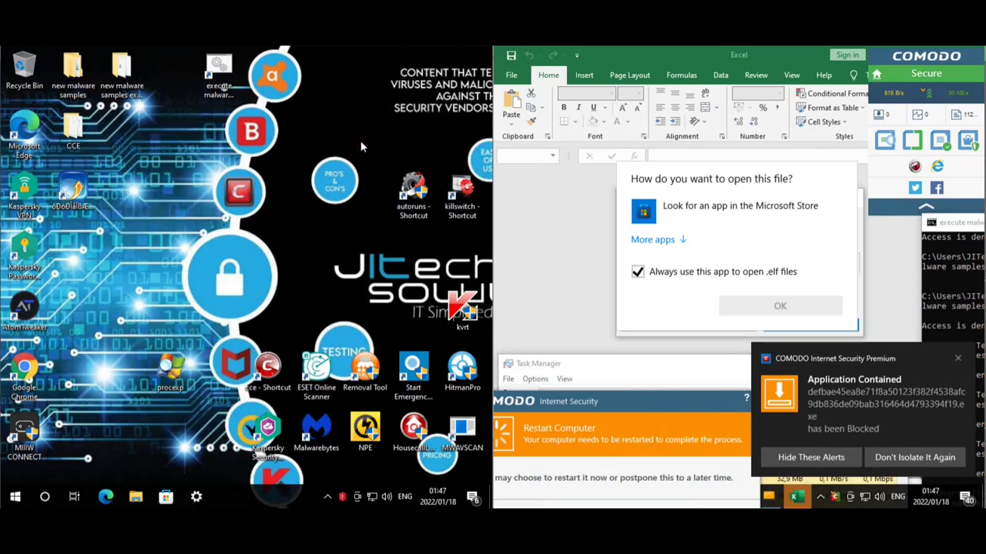
# - Dismiss the .elf file-opening prompt on the Comodo machine, then enable the Excel sample's macro content and accept the personal information warning
pyautogui.click(572, 265)
pyautogui.click(733, 331)
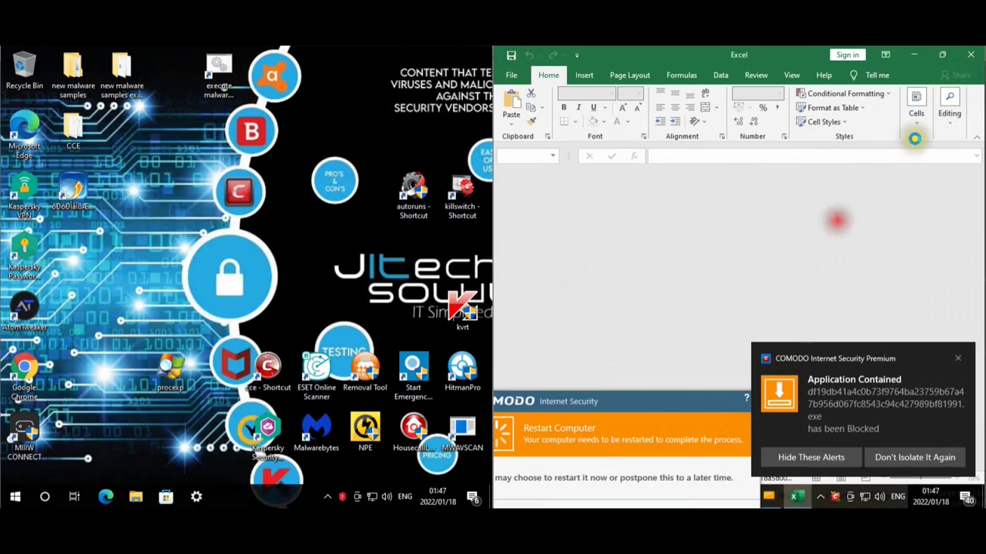
pyautogui.click(757, 285)
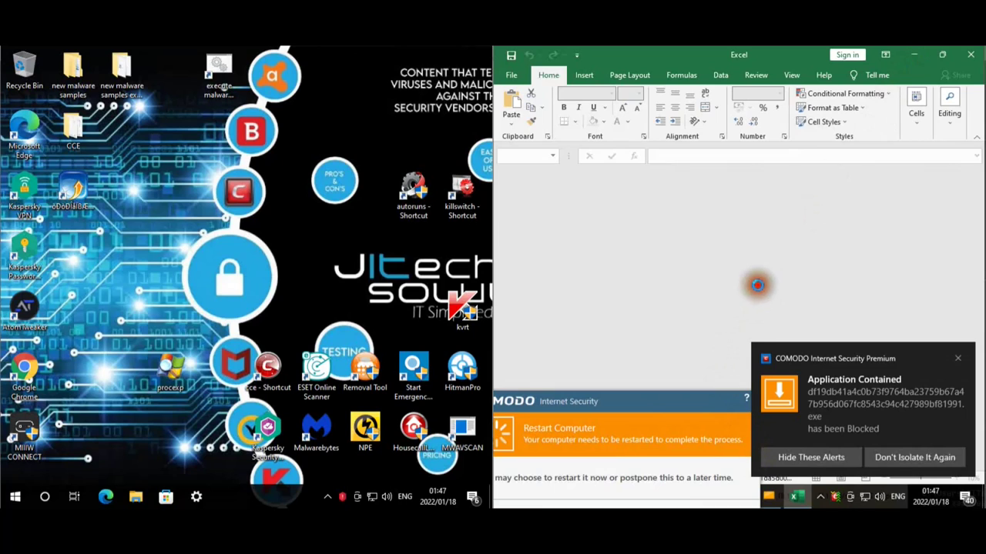
pyautogui.click(341, 266)
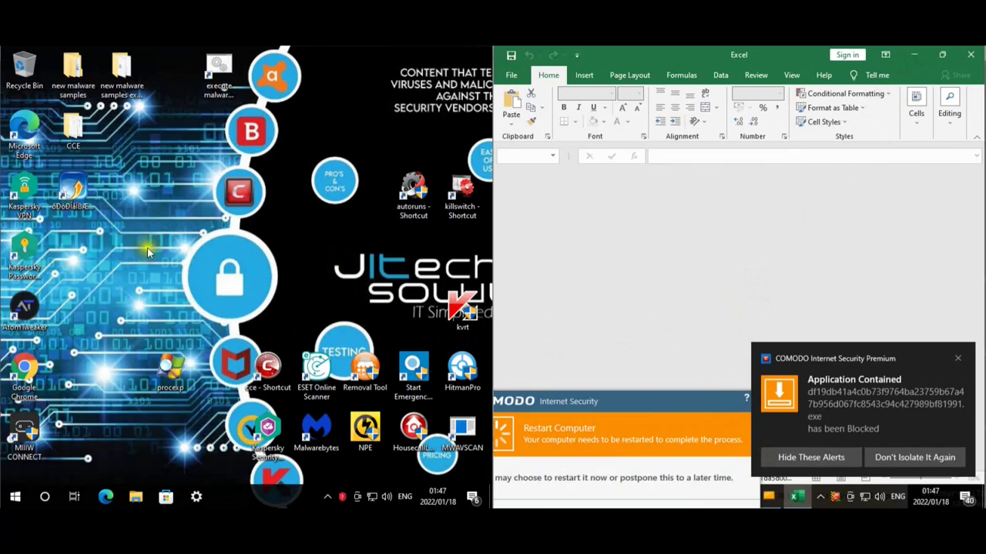
pyautogui.click(752, 196)
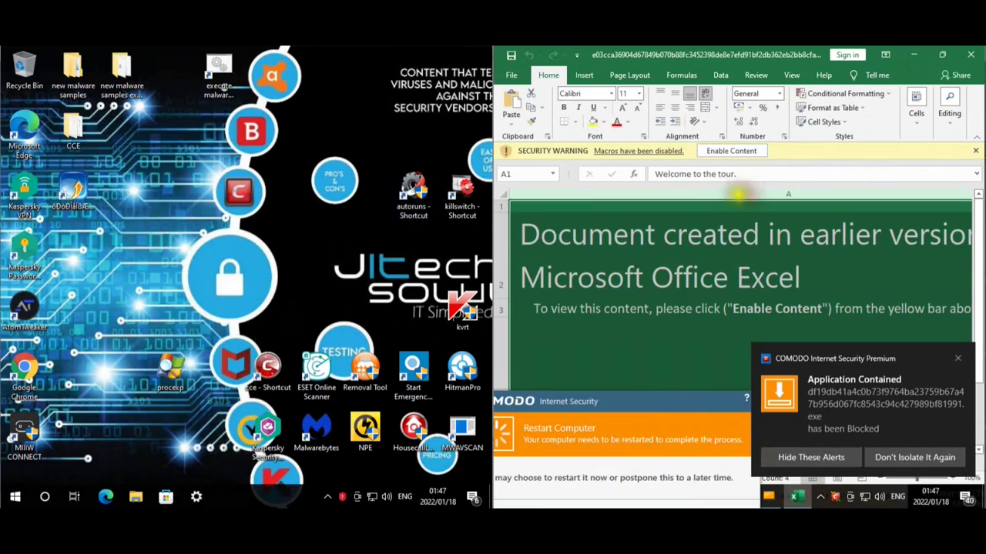
pyautogui.click(731, 151)
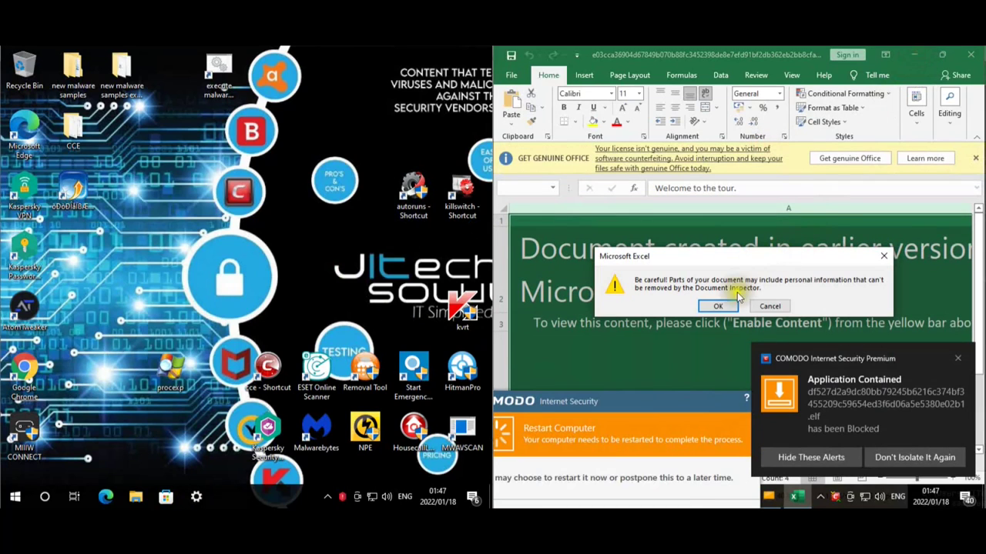
pyautogui.click(724, 305)
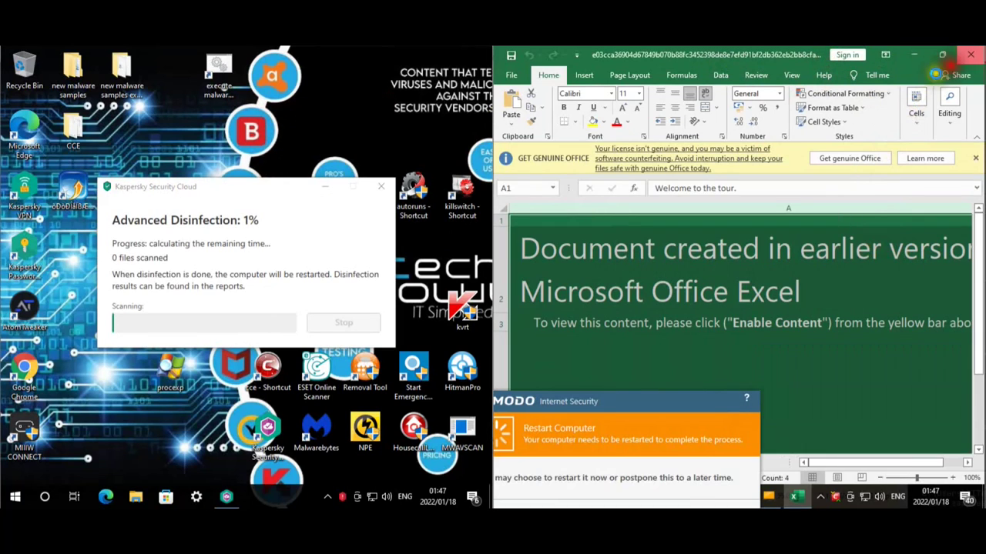
# - Close the Excel workbook on the Comodo machine and dismiss the script's file error dialogs
pyautogui.click(971, 55)
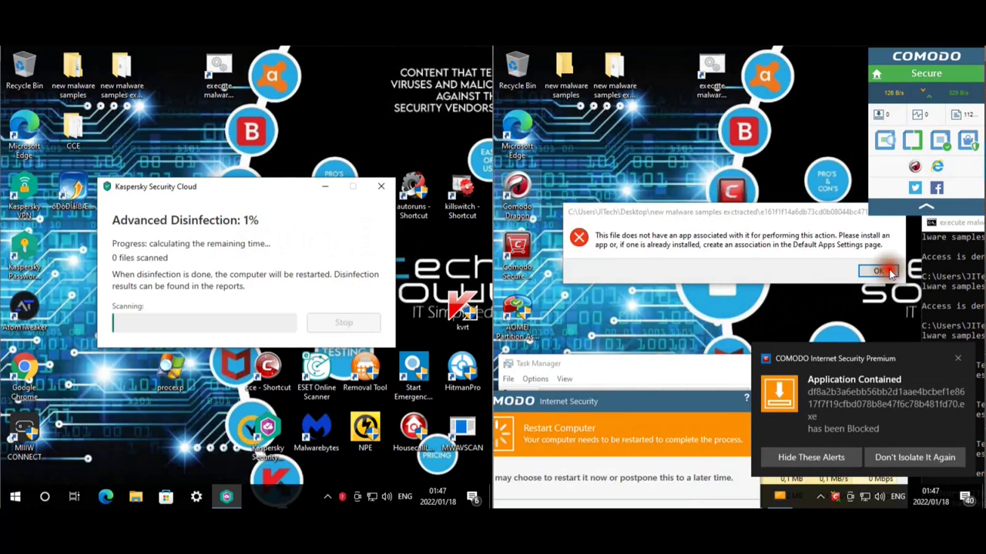
pyautogui.click(889, 272)
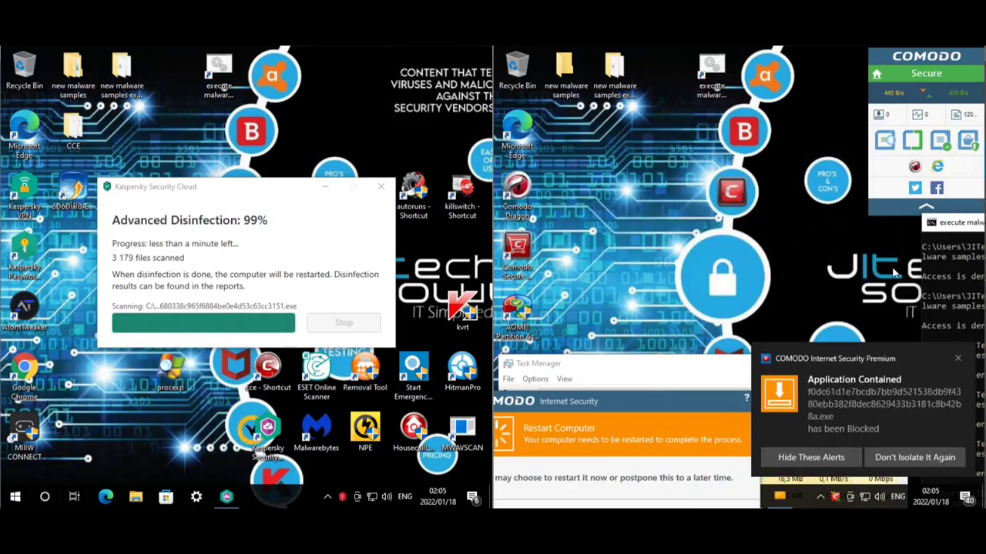
pyautogui.click(878, 271)
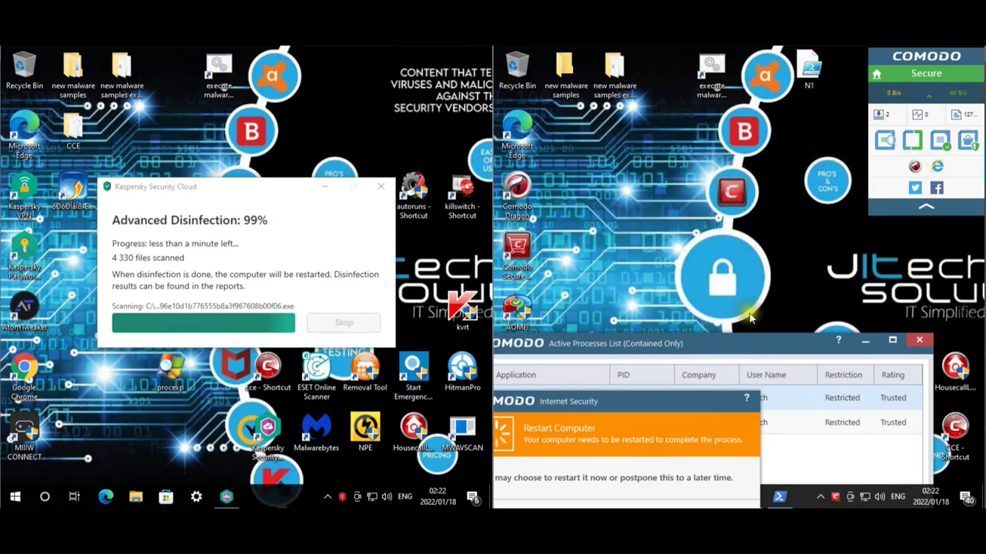
# - Close the contained active processes list on the Comodo machine and reset the container, erasing its saved changes
pyautogui.click(724, 358)
pyautogui.moveTo(724, 358); pyautogui.dragTo(765, 153)
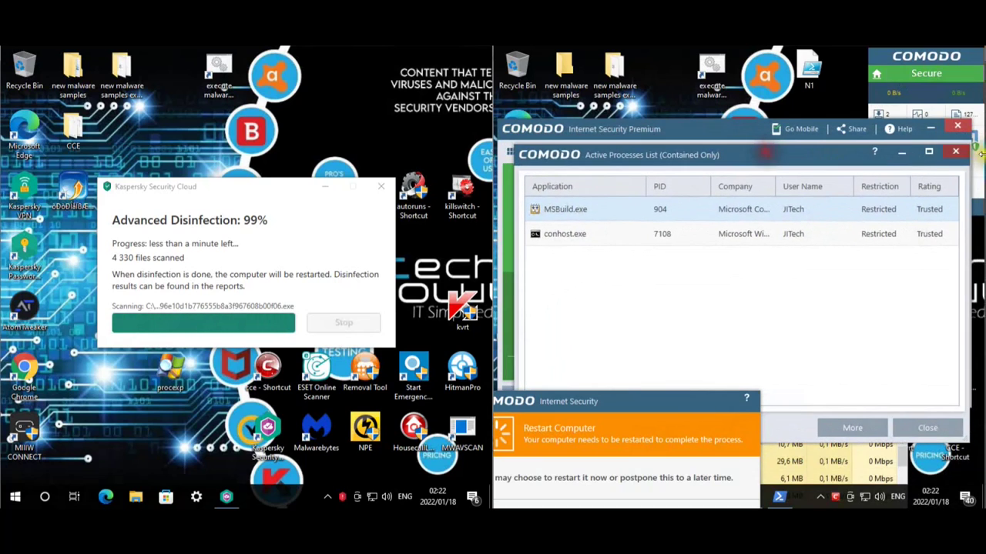
pyautogui.click(954, 153)
pyautogui.click(704, 165)
pyautogui.click(803, 197)
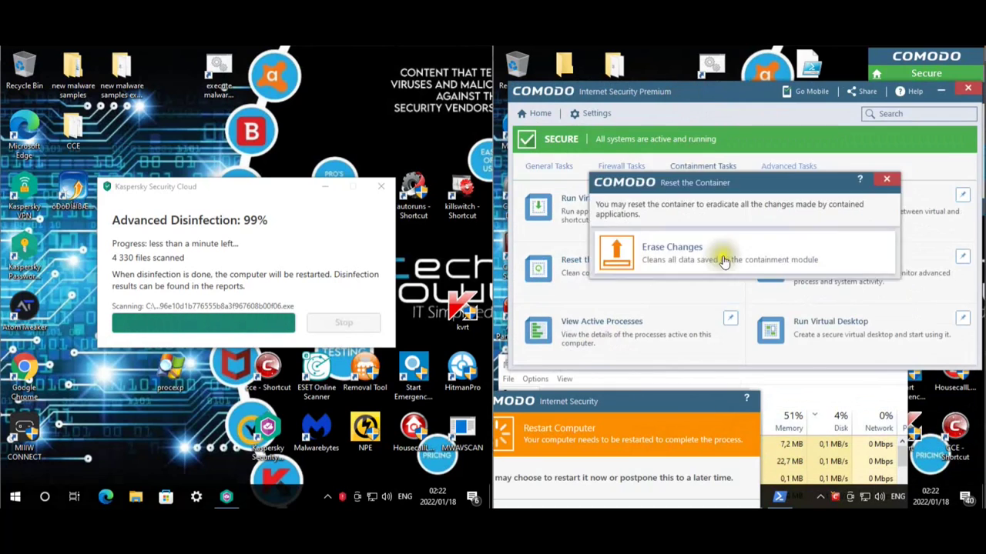
pyautogui.click(660, 249)
pyautogui.click(737, 290)
# - Bring up Comodo's list of applications that can be unblocked and sort it by the blocking component
pyautogui.click(548, 165)
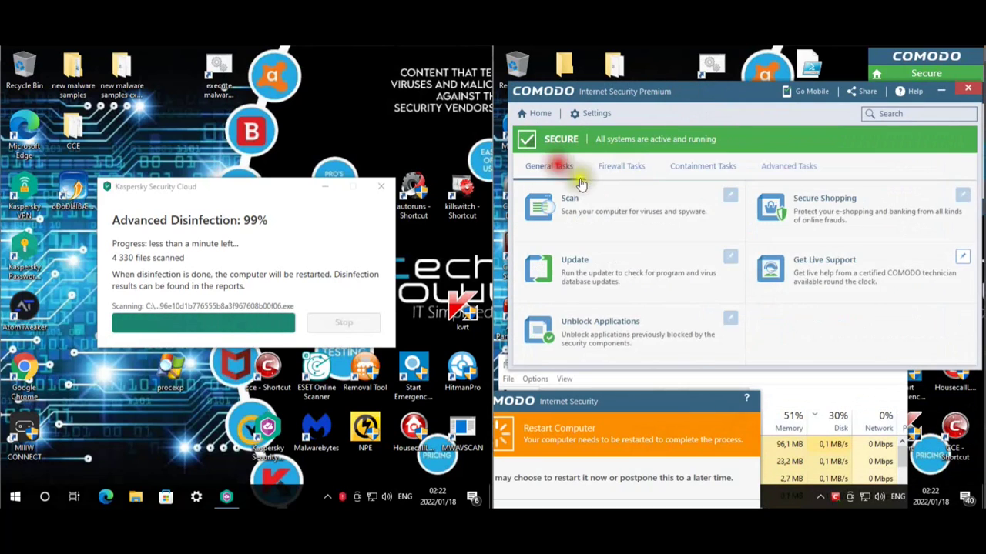
pyautogui.click(698, 320)
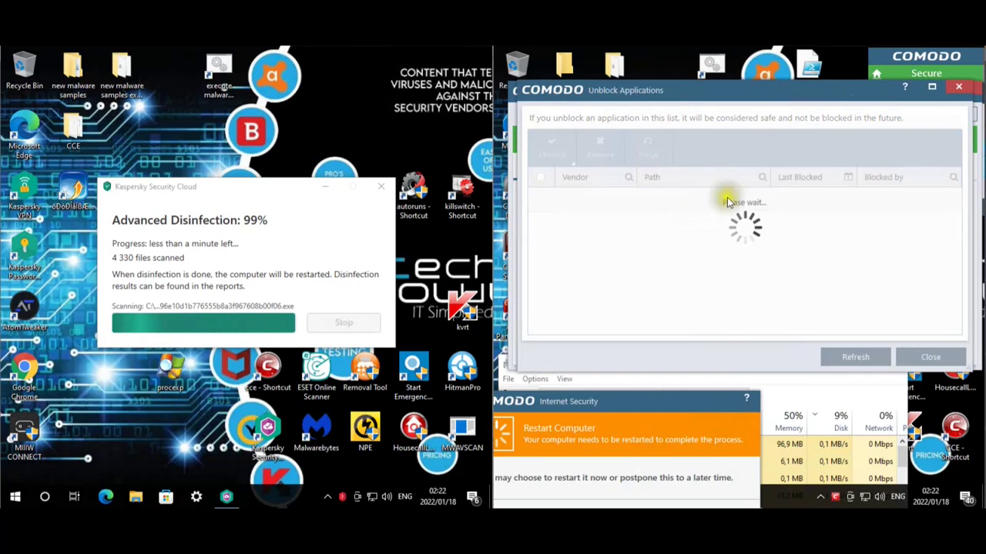
pyautogui.moveTo(755, 100)
pyautogui.mouseDown()
pyautogui.moveTo(757, 89)
pyautogui.moveTo(742, 91)
pyautogui.mouseUp()
pyautogui.click(874, 169)
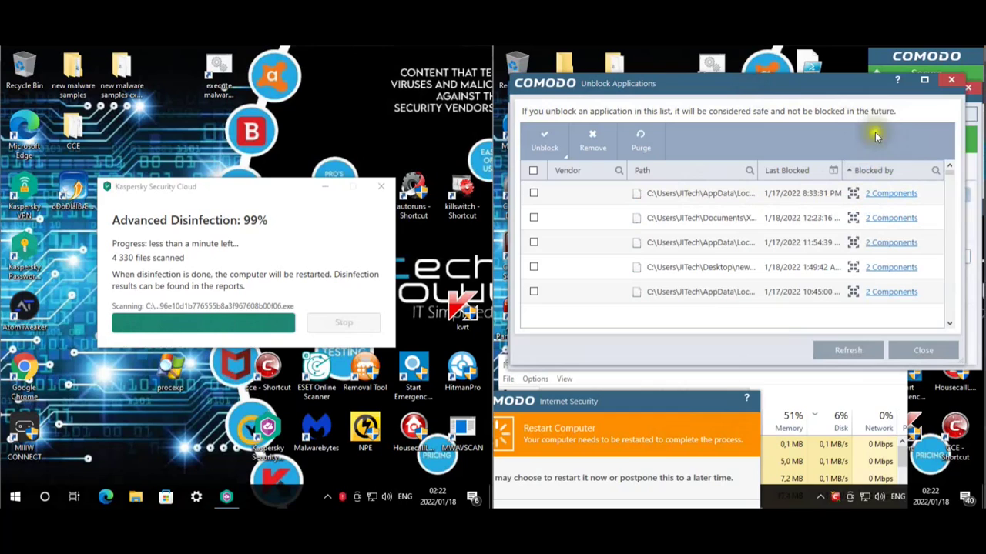
# - Check which components blocked the two-component entries near the start of the blocked applications list
pyautogui.scroll(-5, 949, 177)
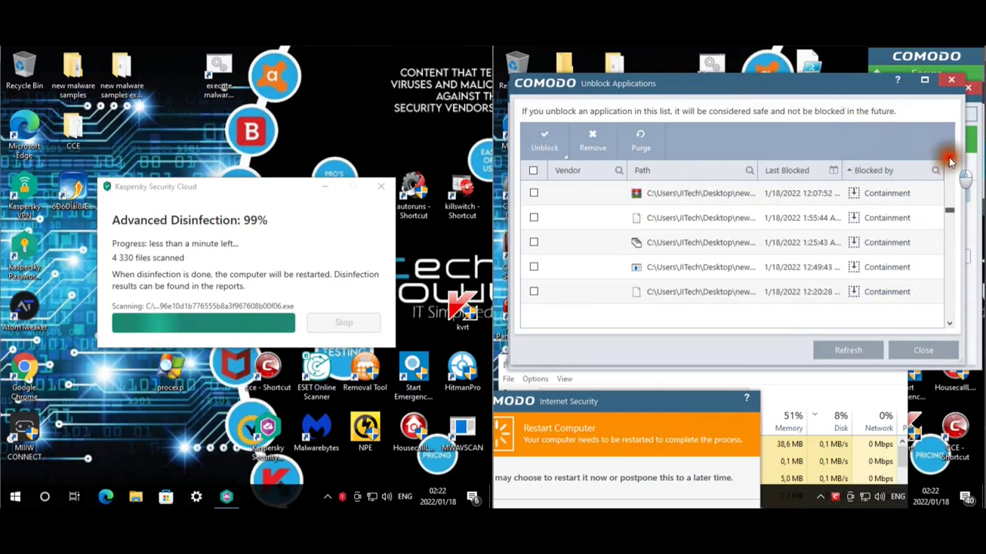
pyautogui.scroll(5, 950, 158)
pyautogui.click(898, 195)
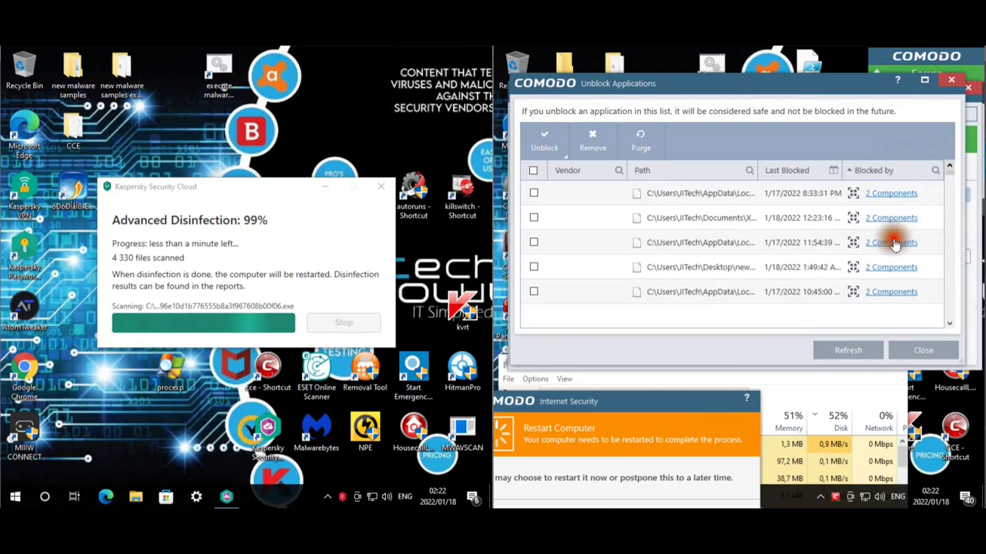
pyautogui.moveTo(900, 240)
pyautogui.moveTo(891, 216)
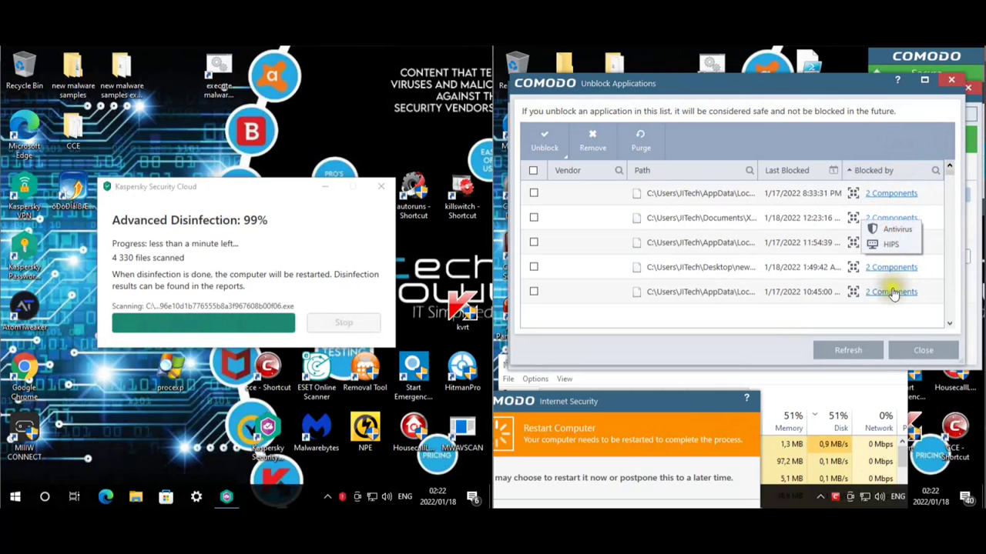
pyautogui.click(949, 245)
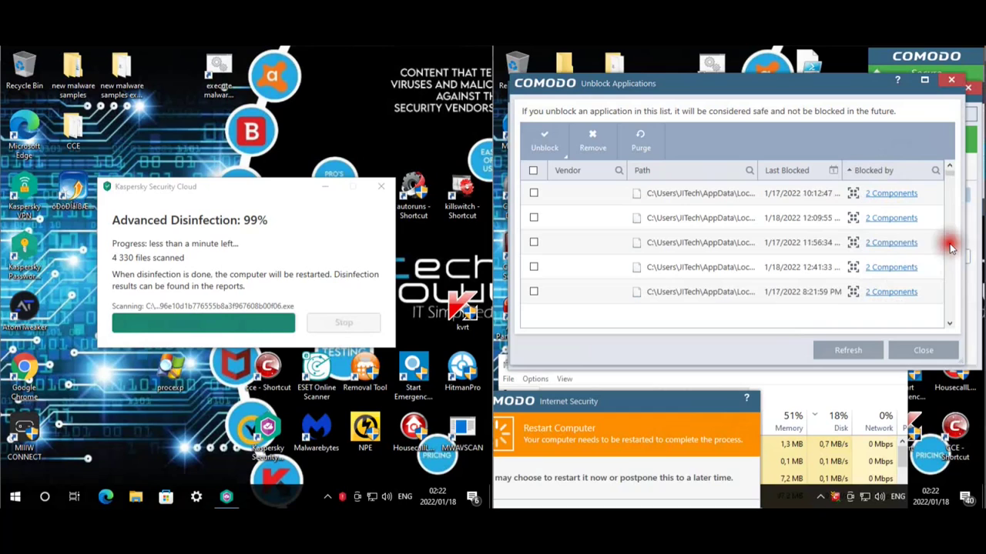
pyautogui.moveTo(893, 242)
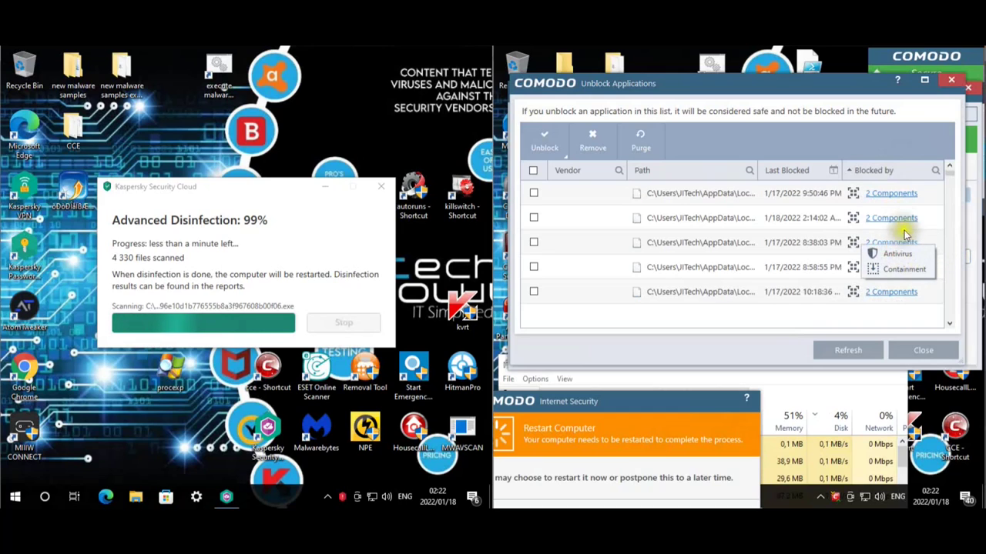
pyautogui.click(893, 268)
pyautogui.moveTo(898, 295)
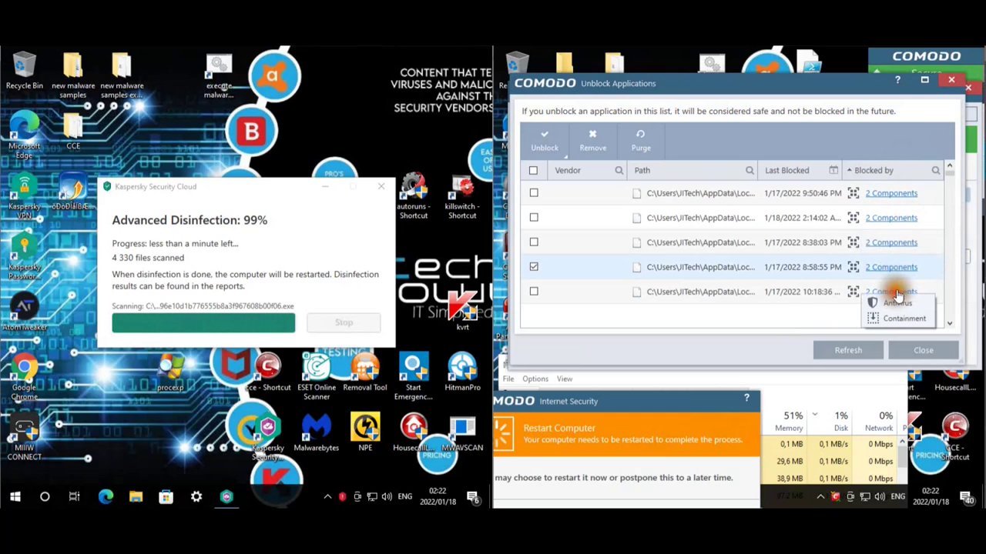
pyautogui.click(949, 241)
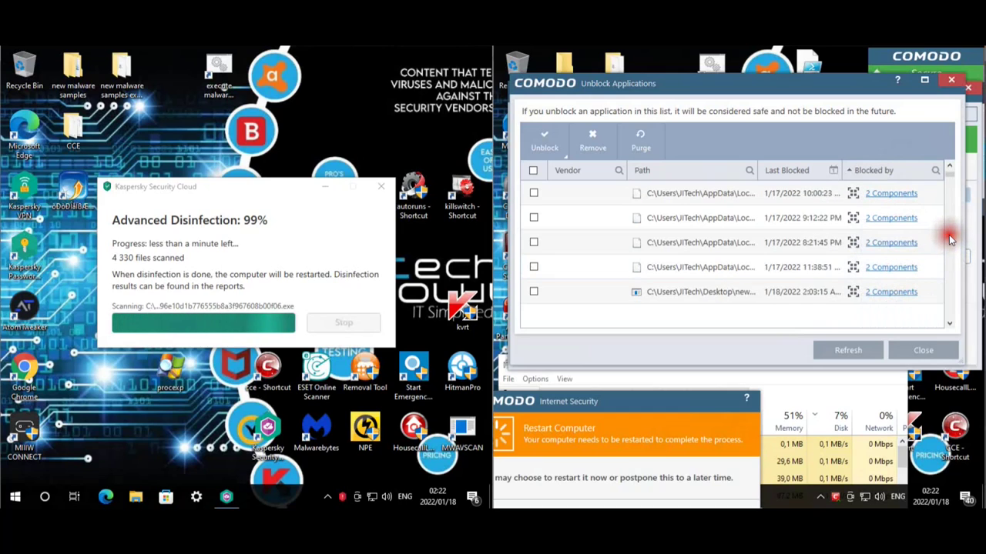
# - Check which components blocked the two-component and three-component entries further down the blocked applications list
pyautogui.scroll(-3, 949, 260)
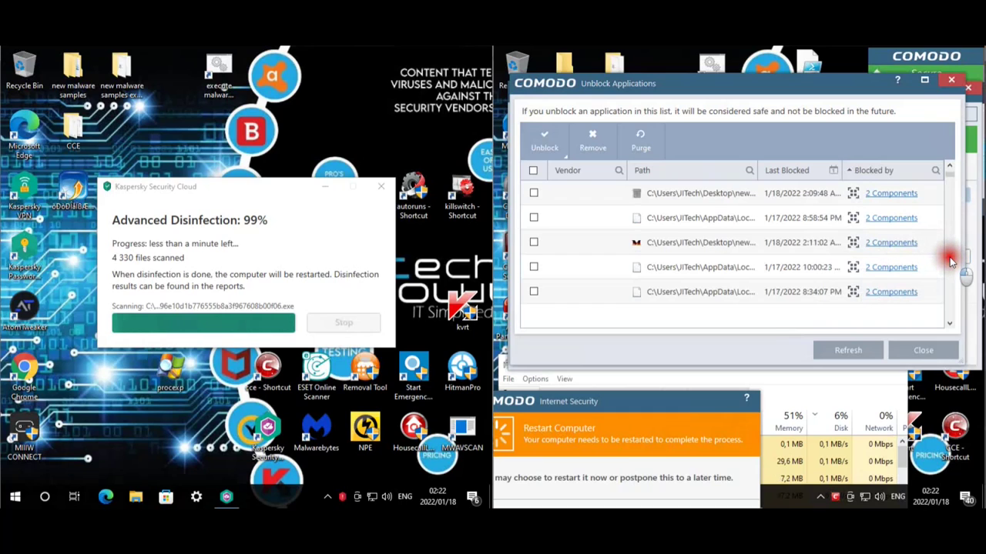
pyautogui.scroll(-2, 949, 261)
pyautogui.scroll(-3, 949, 260)
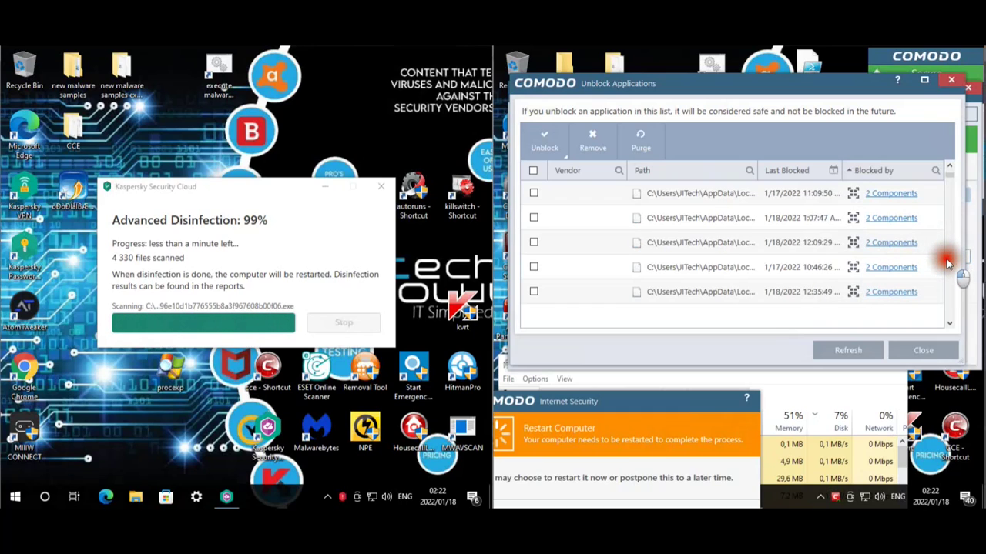
pyautogui.moveTo(946, 181); pyautogui.dragTo(922, 206)
pyautogui.click(905, 220)
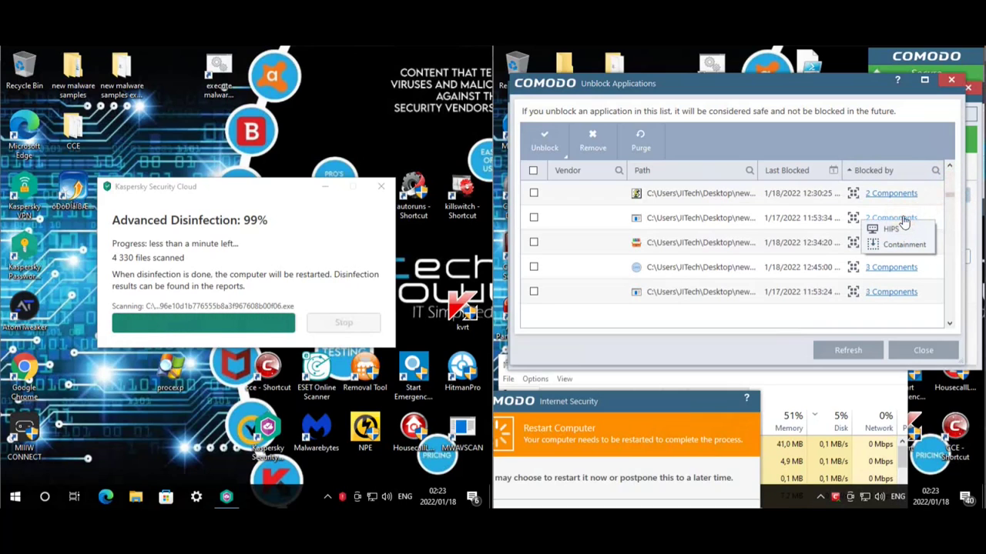
pyautogui.click(896, 195)
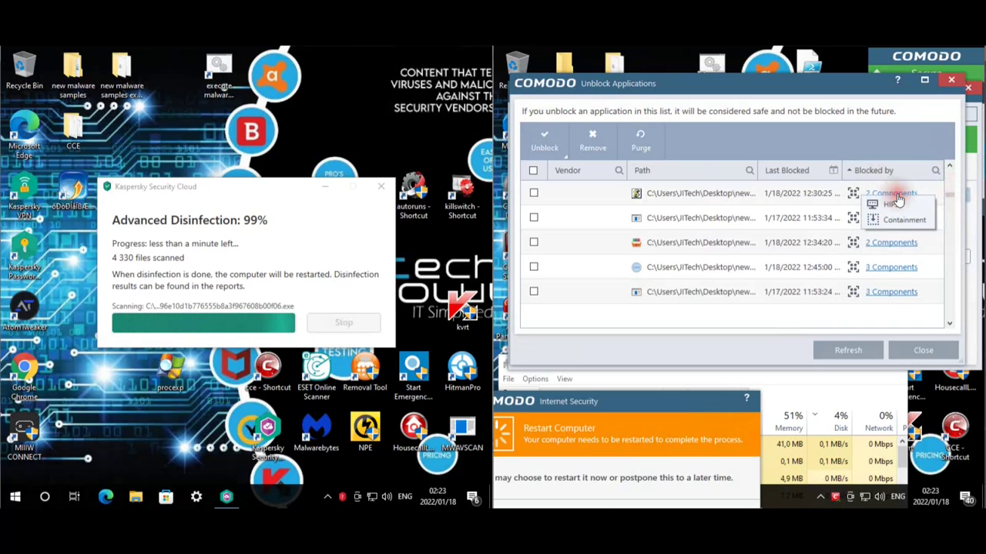
pyautogui.click(908, 268)
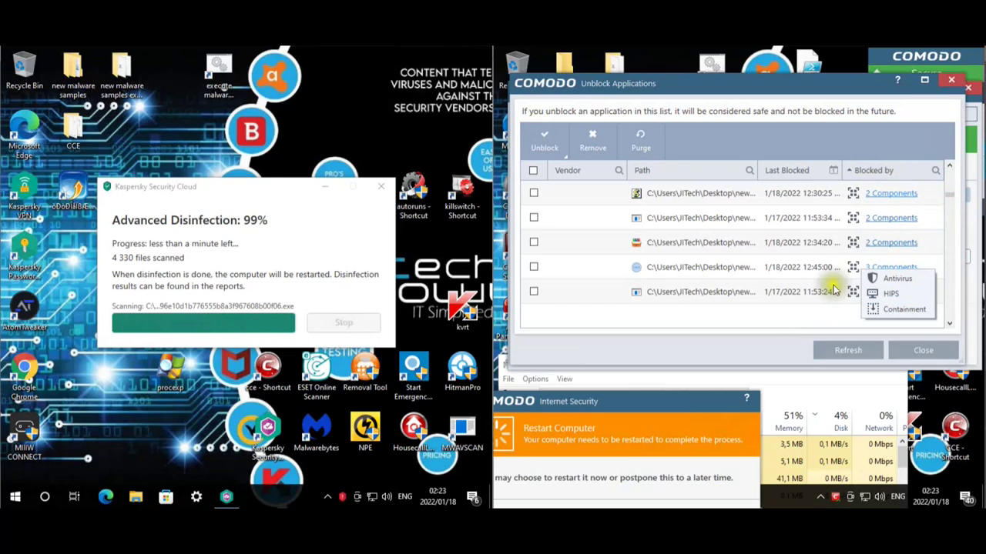
pyautogui.click(812, 312)
# - Review the remaining entries blocked by Antivirus, Containment or HIPS, and close the blocked applications list and Comodo's main window
pyautogui.scroll(-5, 950, 204)
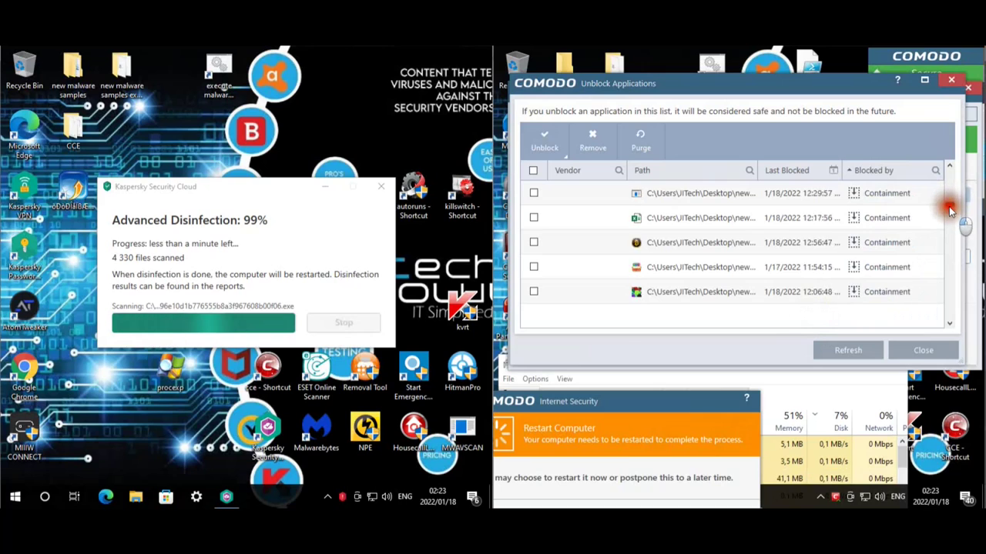
pyautogui.scroll(5, 949, 208)
pyautogui.scroll(-5, 924, 223)
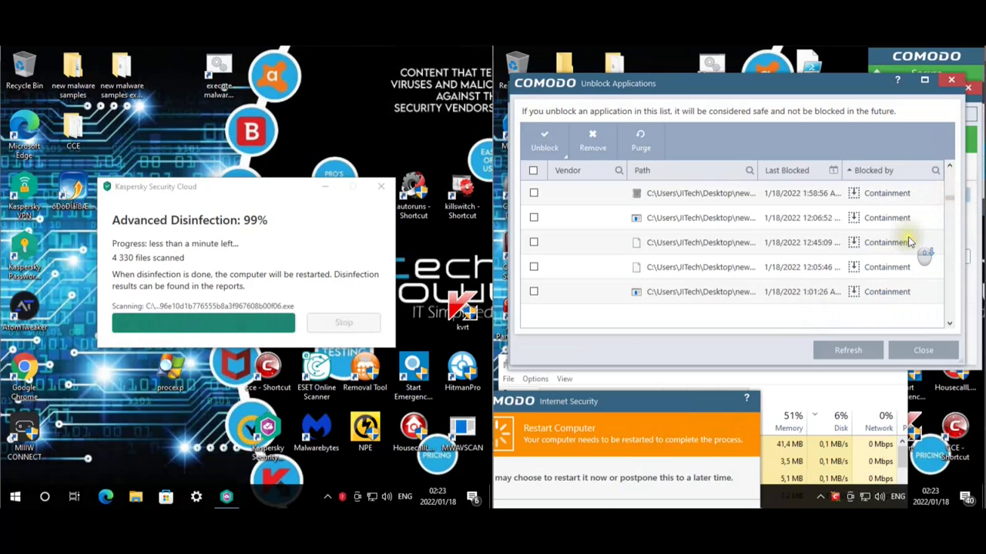
pyautogui.scroll(-3, 908, 237)
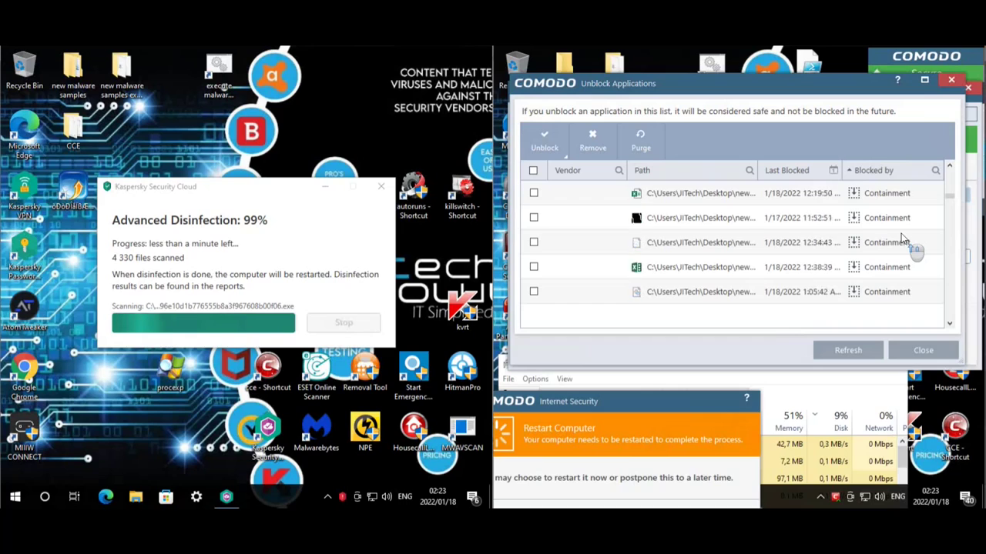
pyautogui.scroll(-3, 903, 239)
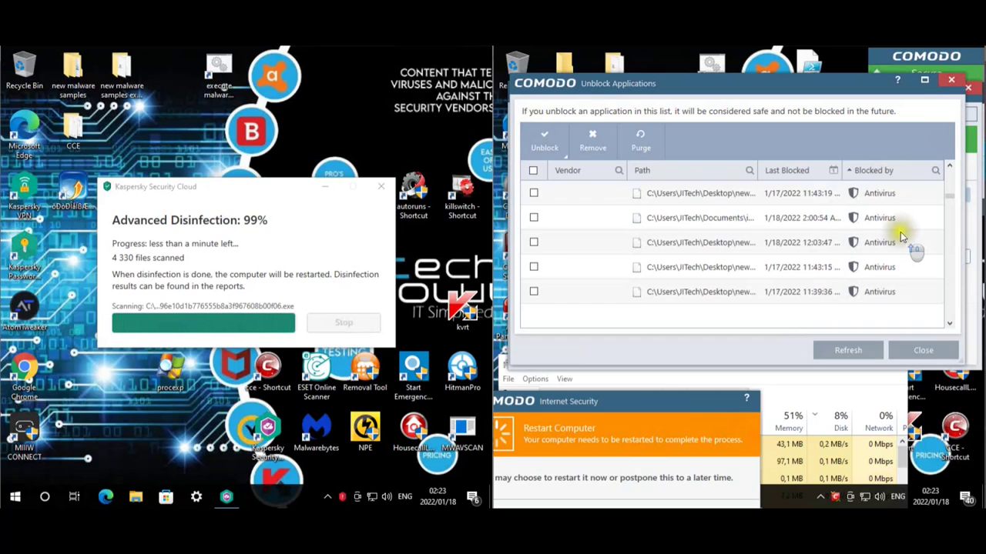
pyautogui.scroll(-3, 897, 233)
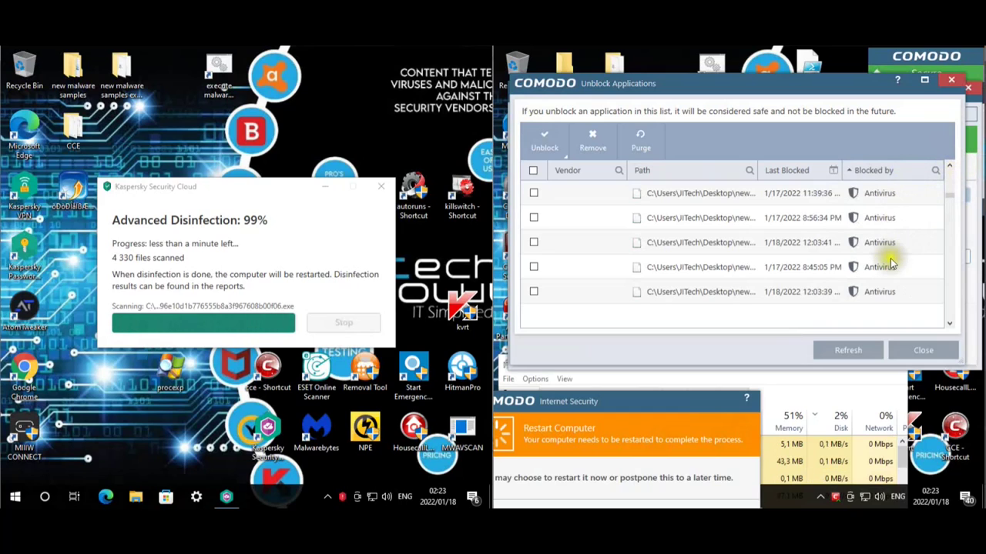
pyautogui.scroll(-3, 891, 265)
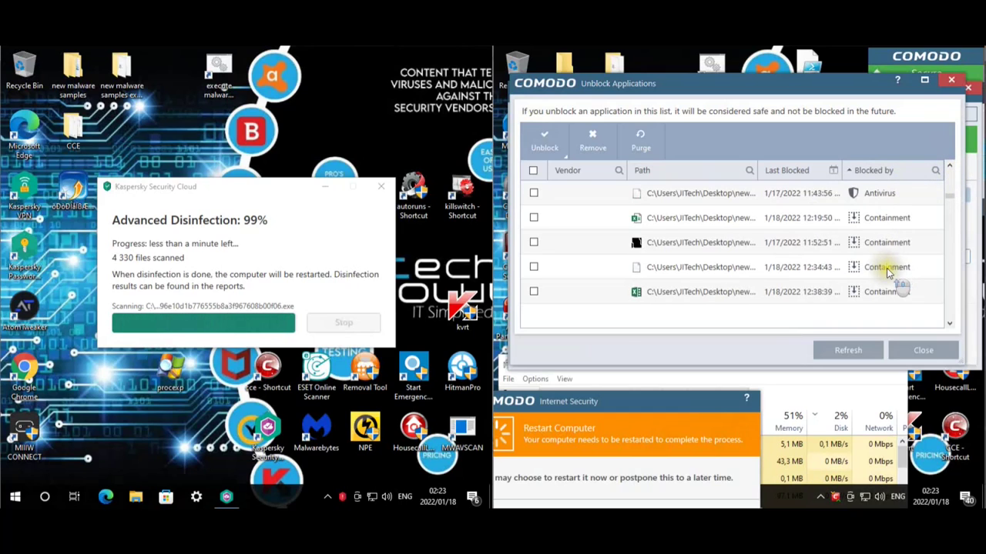
pyautogui.scroll(-2, 888, 272)
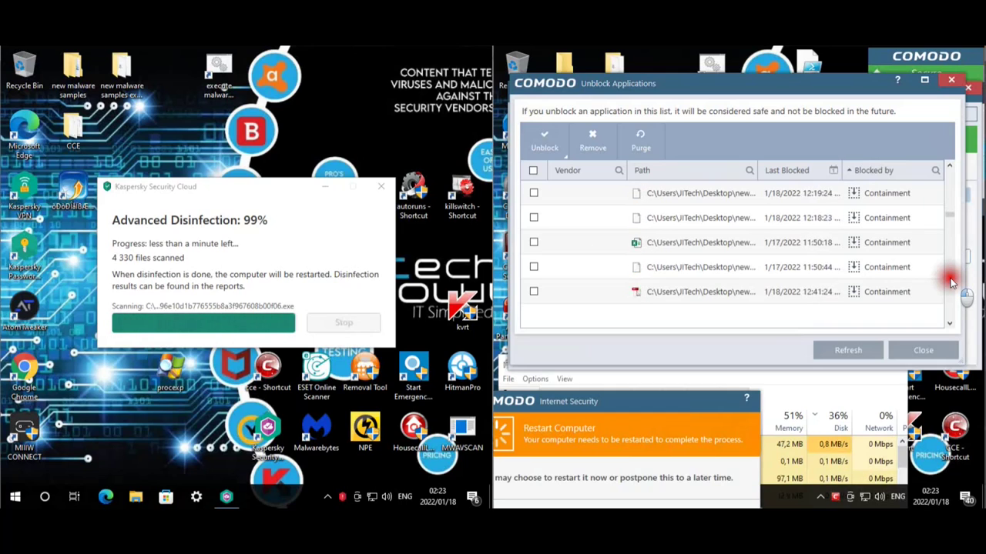
pyautogui.click(949, 280)
pyautogui.click(952, 223)
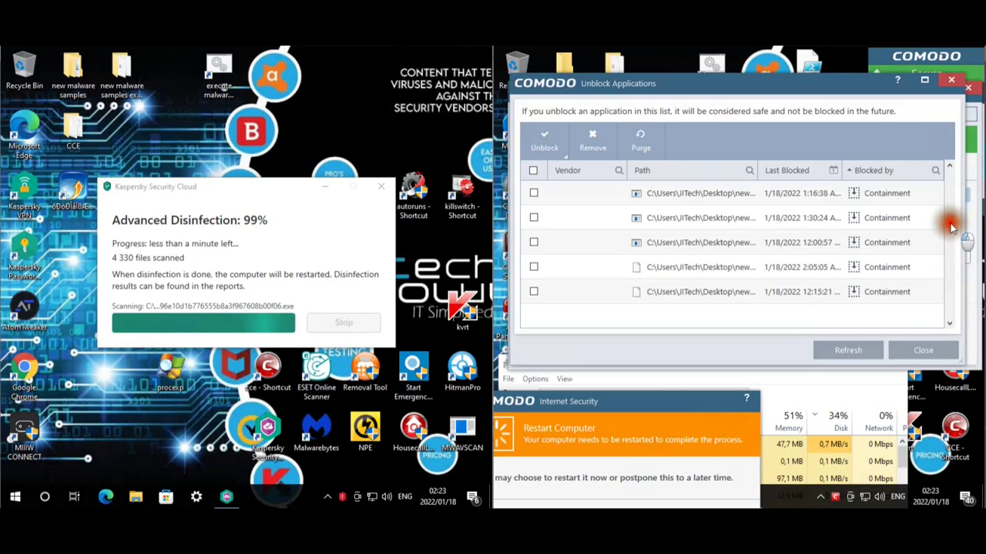
pyautogui.moveTo(948, 228); pyautogui.dragTo(947, 262)
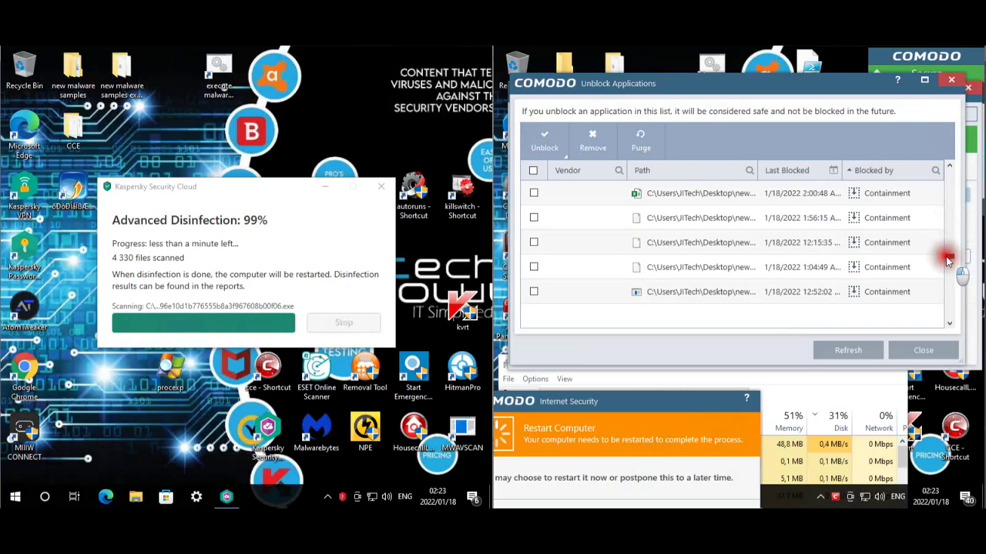
pyautogui.moveTo(950, 269); pyautogui.dragTo(949, 329)
pyautogui.scroll(5, 866, 293)
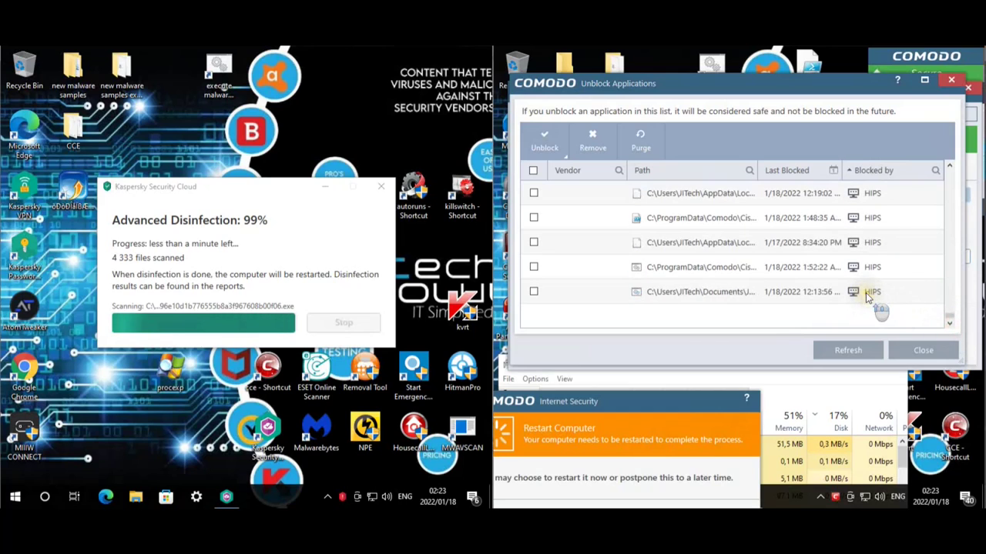
pyautogui.moveTo(950, 193); pyautogui.dragTo(952, 208)
pyautogui.scroll(-2, 945, 327)
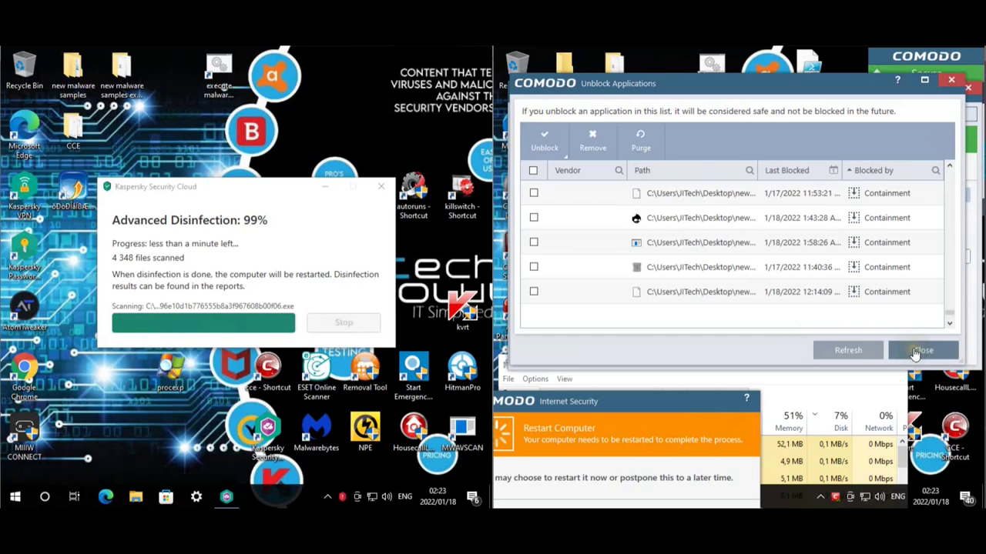
pyautogui.click(922, 351)
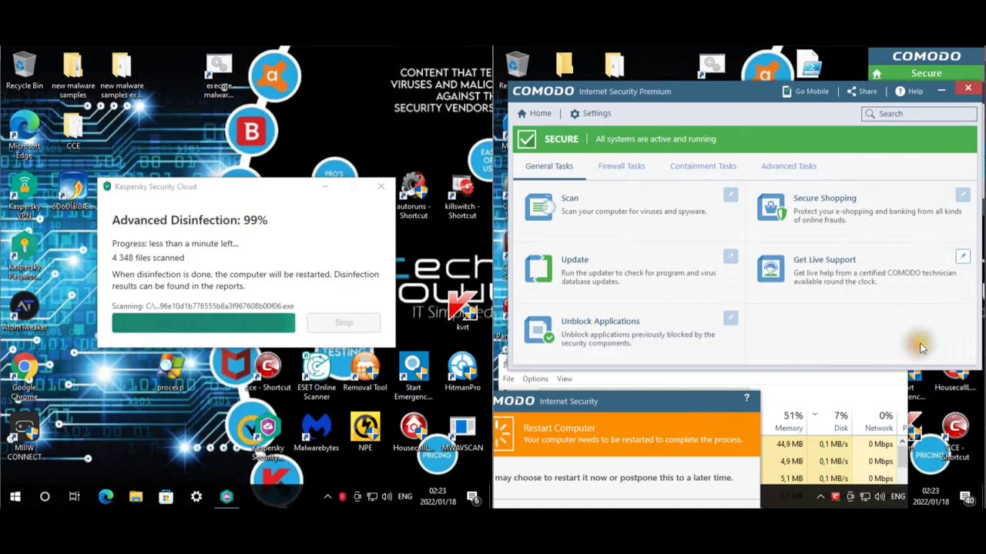
pyautogui.click(968, 88)
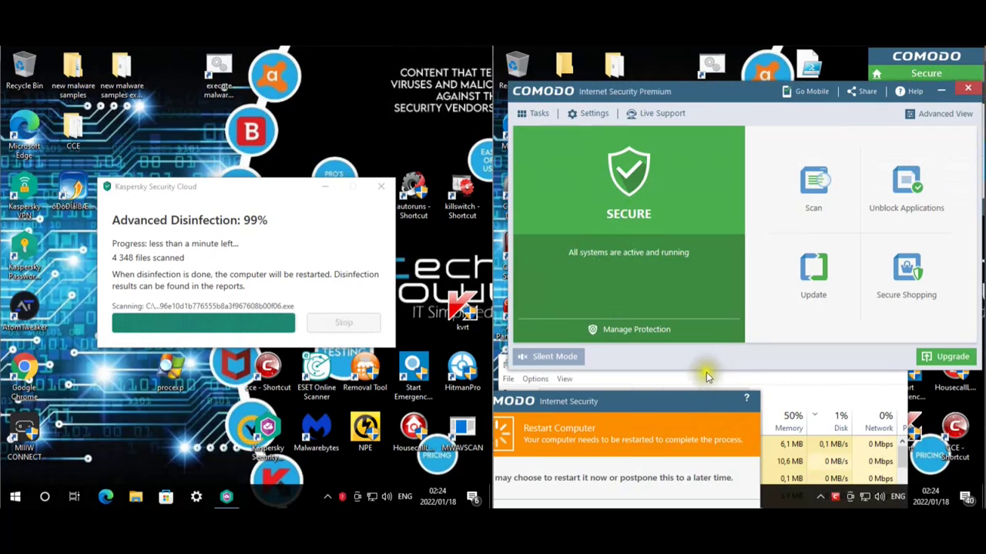
# - Open Comodo's Quarantine from the advanced tasks, select all quarantined items and submit them for analysis
pyautogui.click(543, 117)
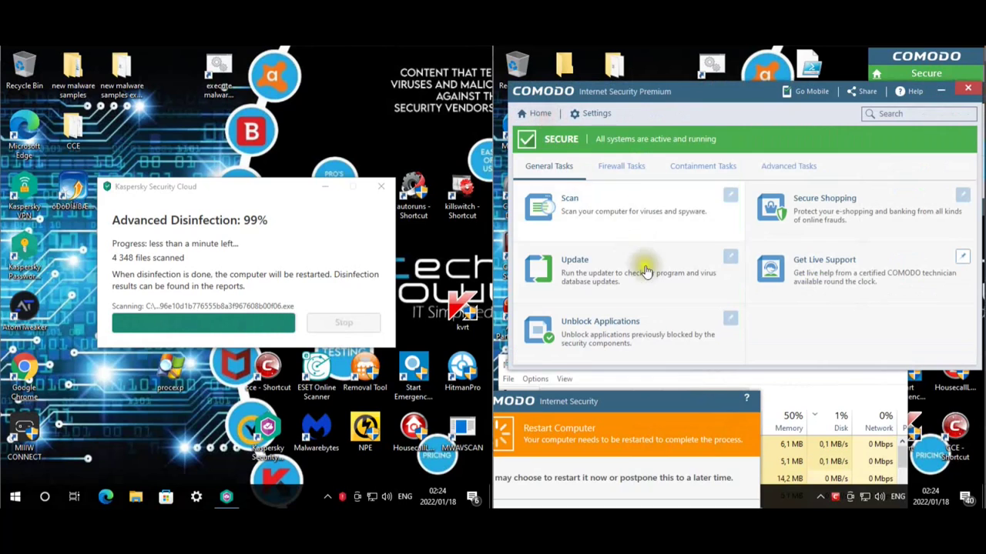
pyautogui.click(780, 165)
pyautogui.click(821, 277)
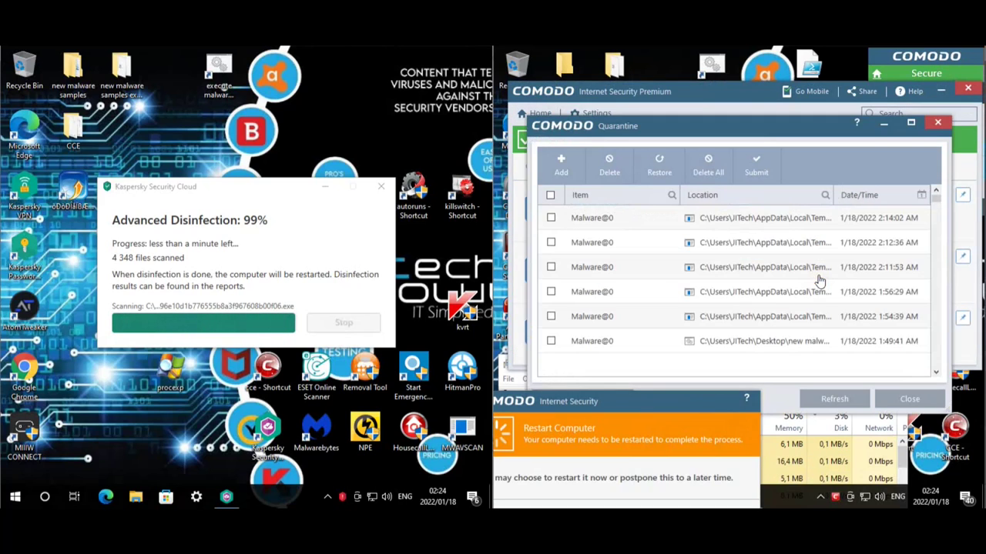
pyautogui.moveTo(928, 202); pyautogui.dragTo(930, 157)
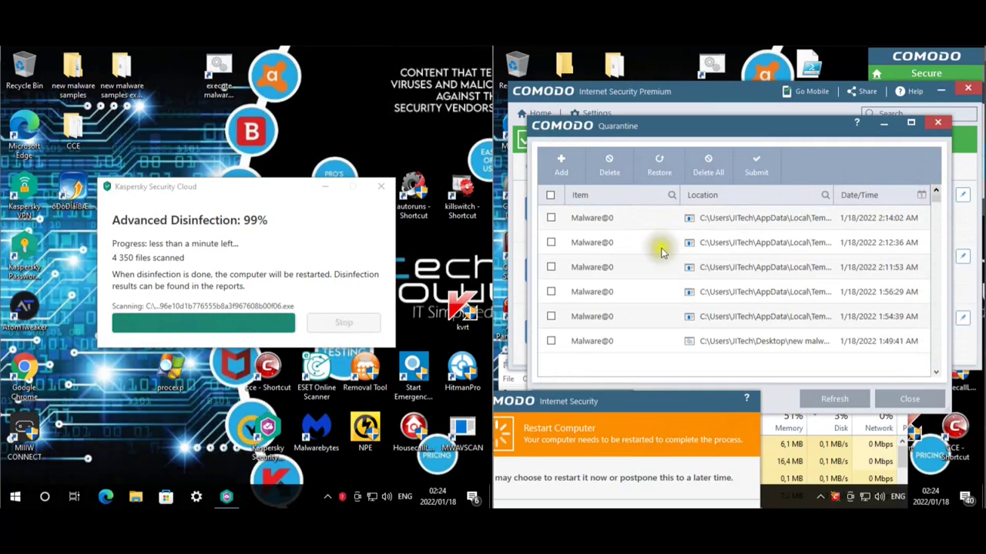
pyautogui.click(550, 194)
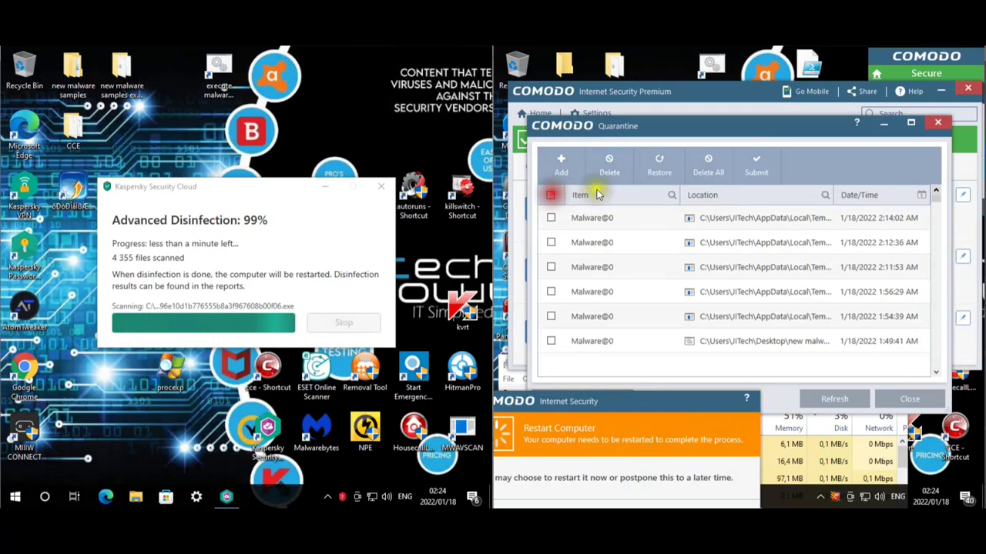
pyautogui.click(751, 165)
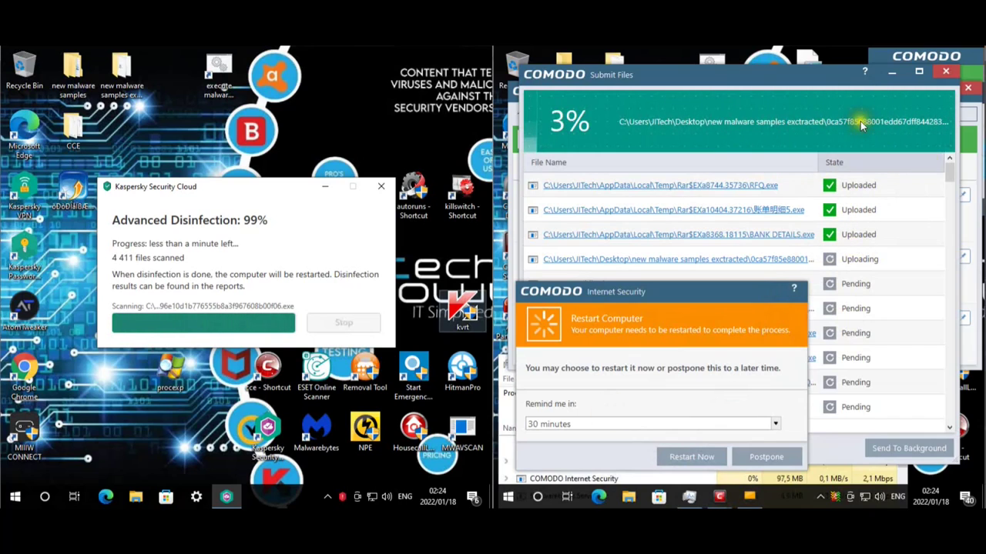
# - Close the properties of the ELF sample and open the protection settings from the Malwarebytes real-time protection alert
pyautogui.moveTo(924, 73)
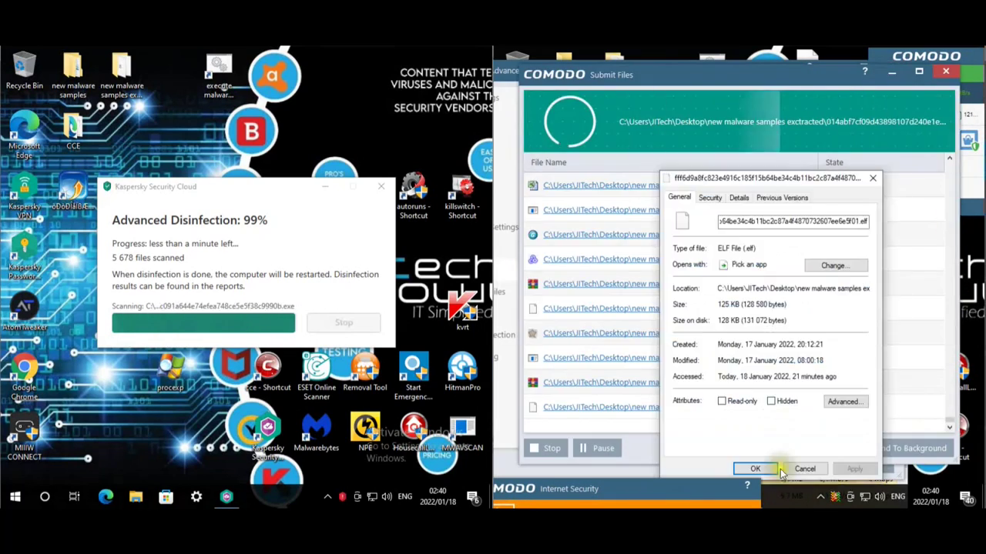
pyautogui.click(777, 470)
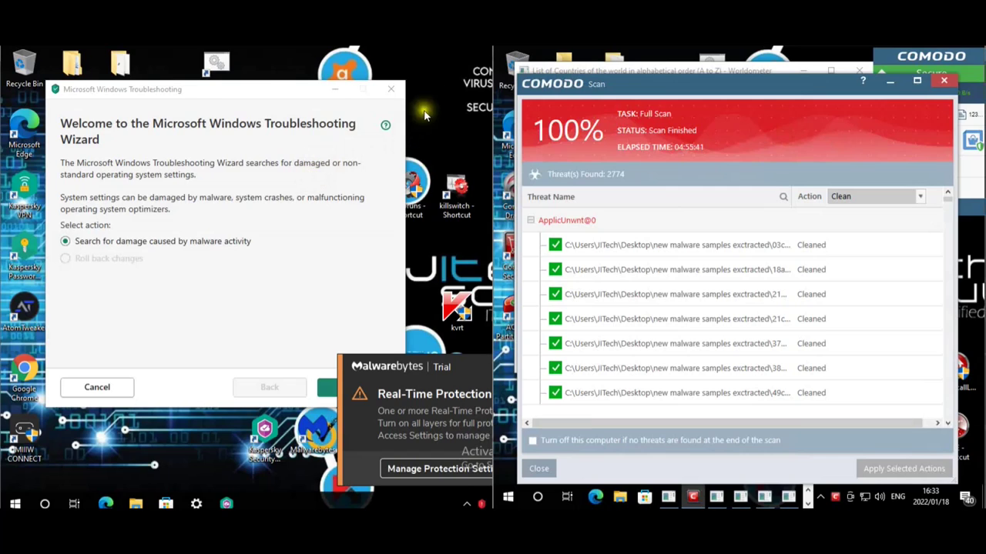
pyautogui.click(262, 156)
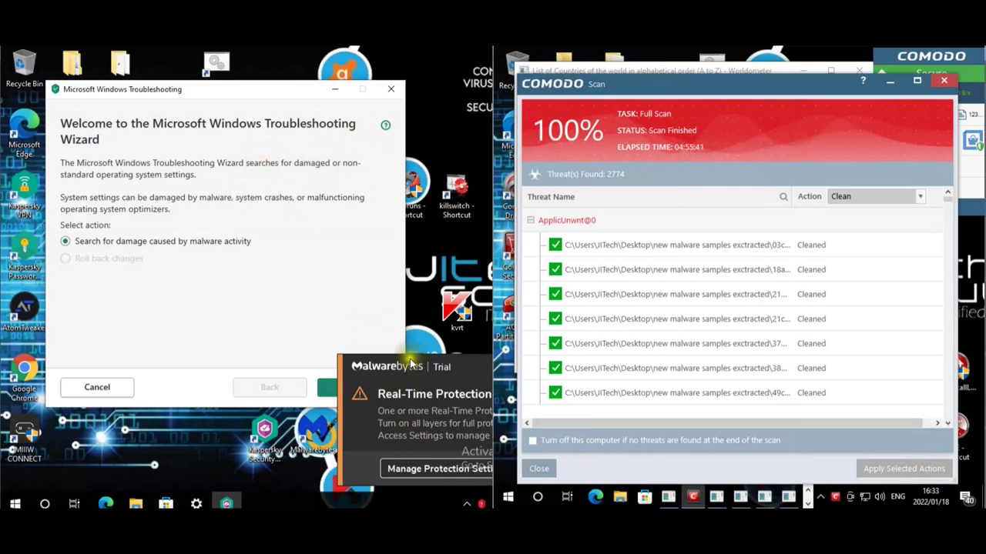
pyautogui.click(466, 471)
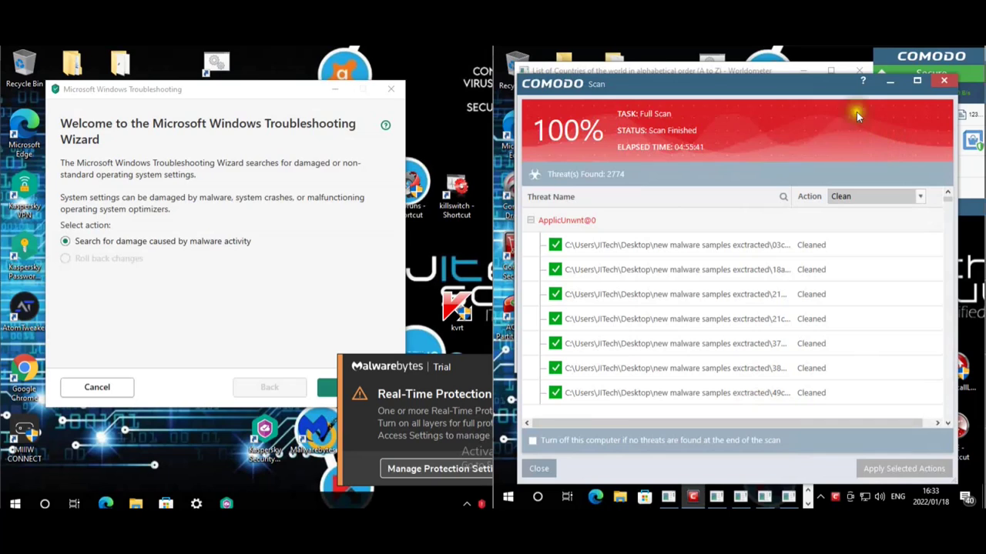
# - Close Comodo's finished full scan results and dismiss the Worldometer script errors without continuing to run scripts
pyautogui.click(540, 469)
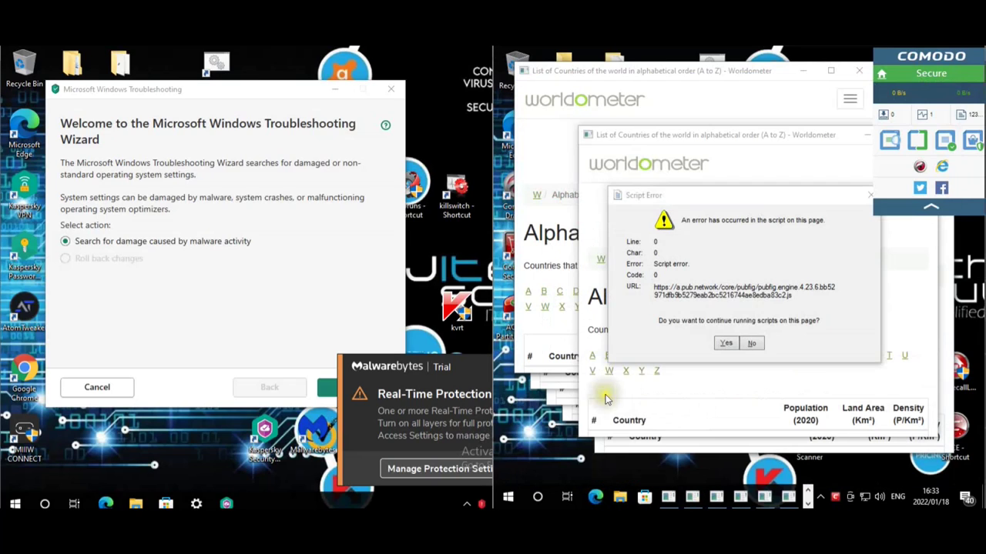
pyautogui.click(751, 343)
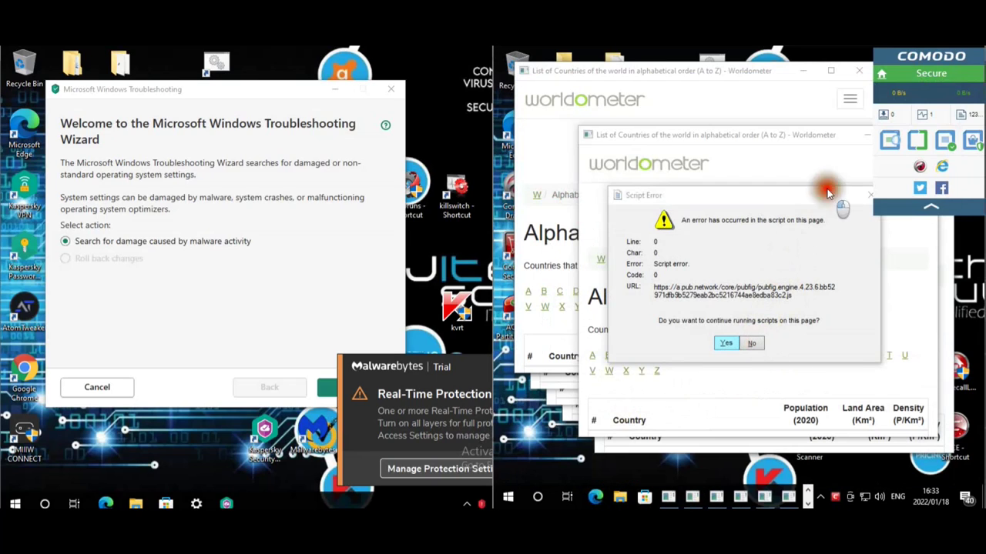
pyautogui.click(871, 195)
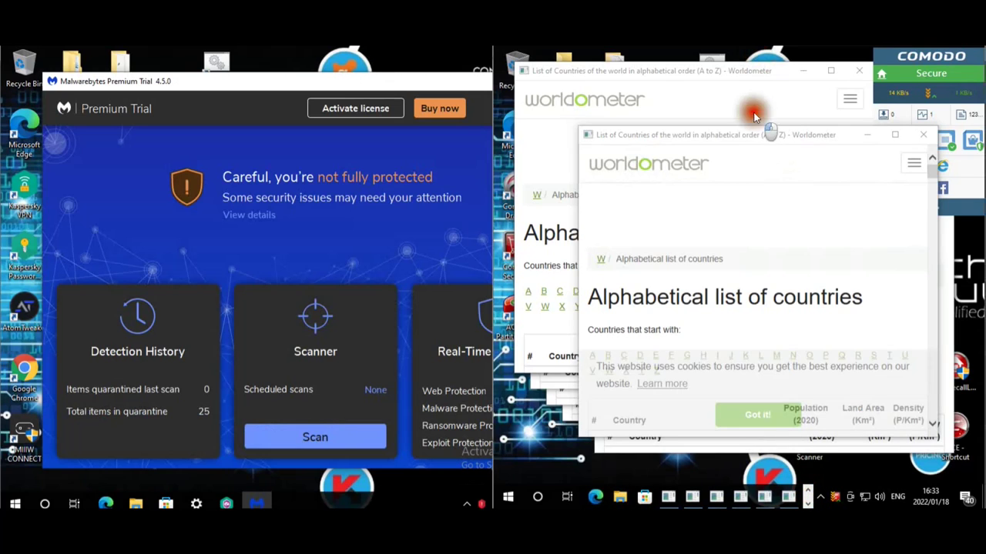
pyautogui.click(754, 344)
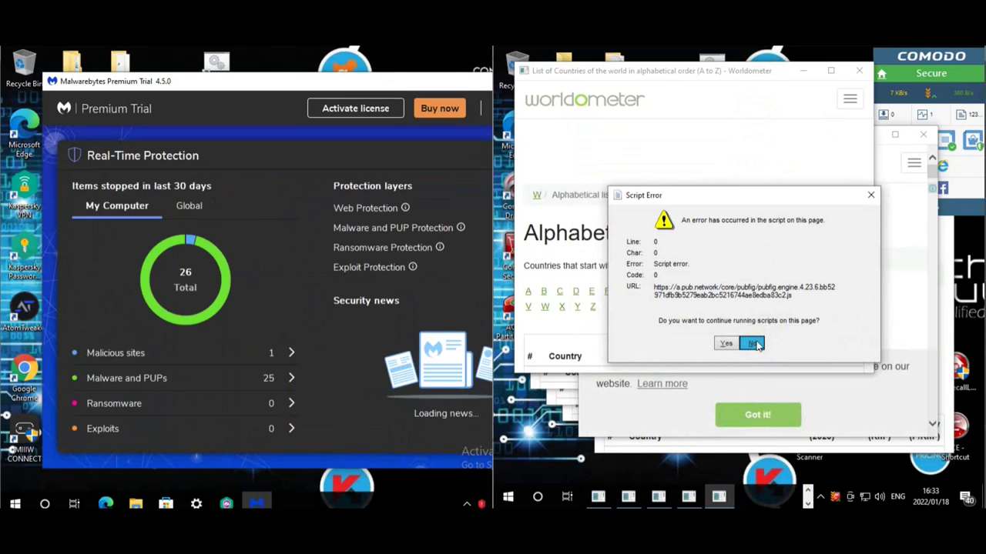
# - Request a Windows restart on the Comodo machine
pyautogui.rightClick(511, 498)
pyautogui.moveTo(616, 461)
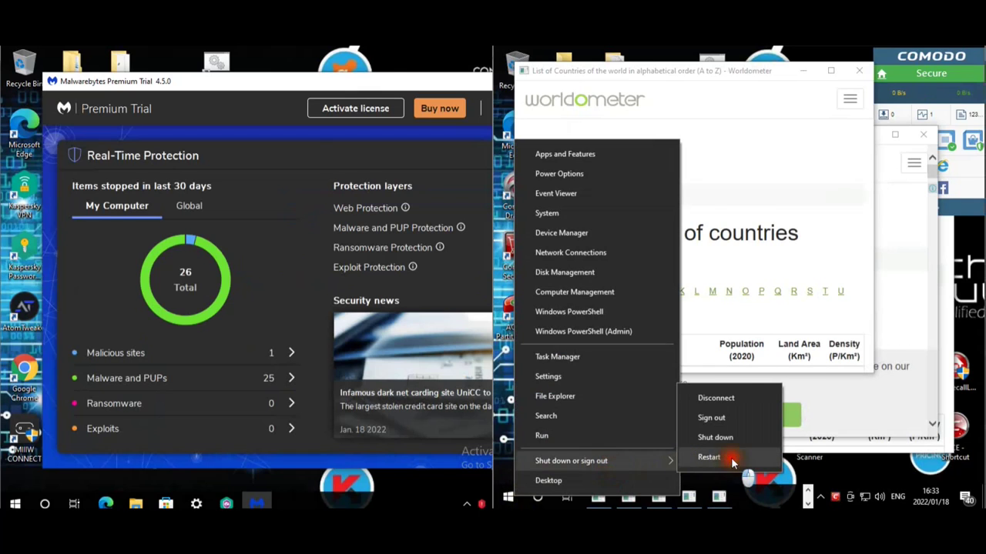
pyautogui.click(720, 459)
# - Close Malwarebytes on the Kaspersky machine and start the Windows Troubleshooting search for damage caused by malware activity
pyautogui.moveTo(365, 83); pyautogui.dragTo(245, 88)
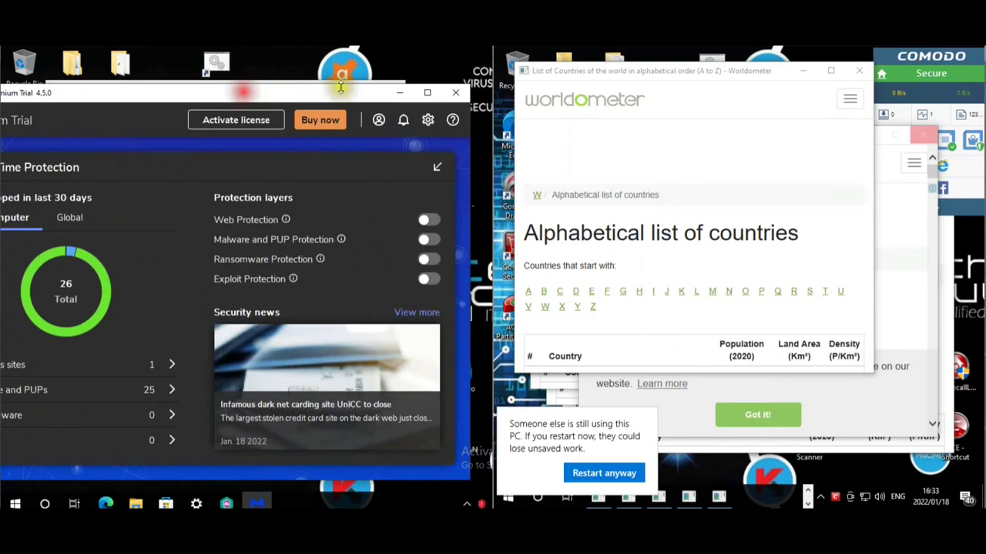
pyautogui.click(451, 91)
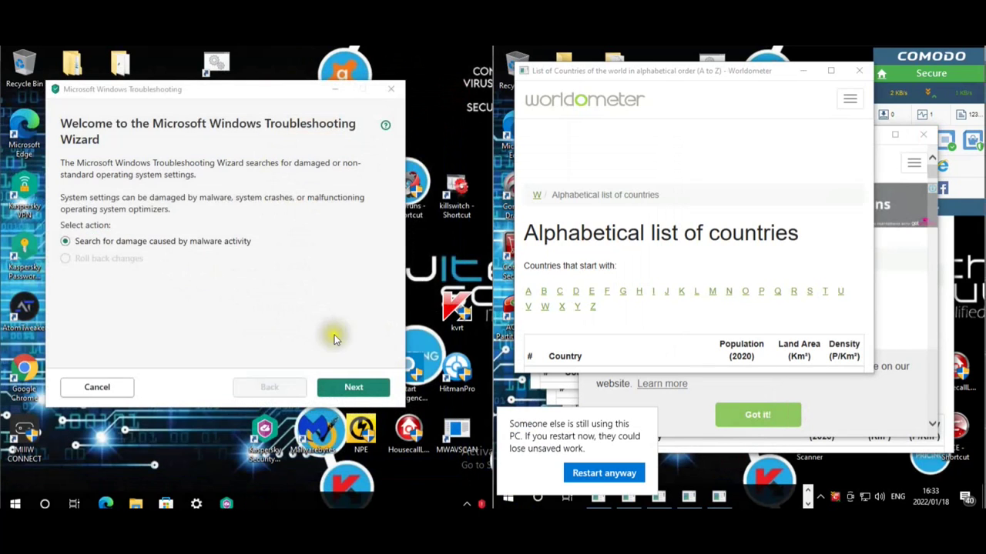
pyautogui.click(358, 391)
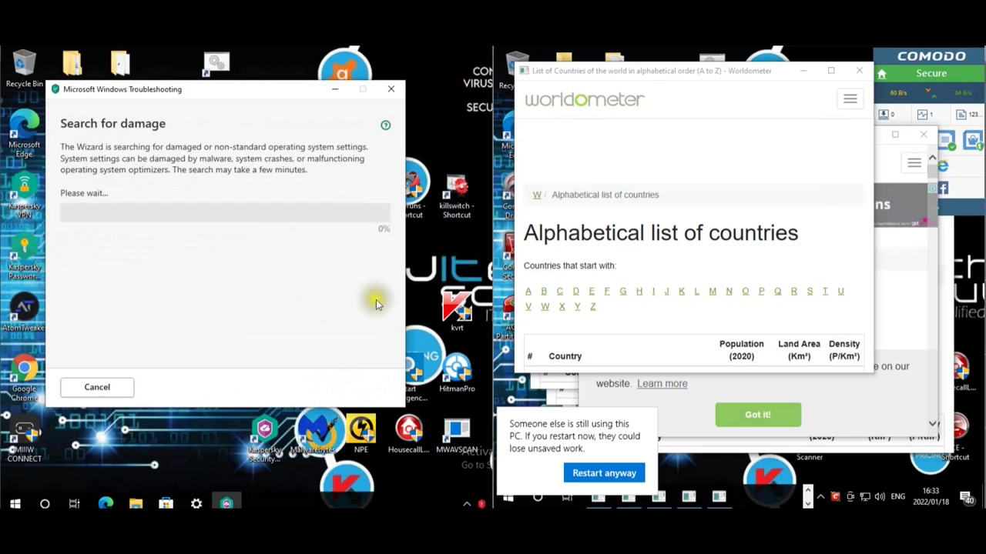
# - Restart the Comodo machine anyway, and apply all recommended and additional fixes in Kaspersky's Windows Troubleshooting wizard
pyautogui.click(632, 472)
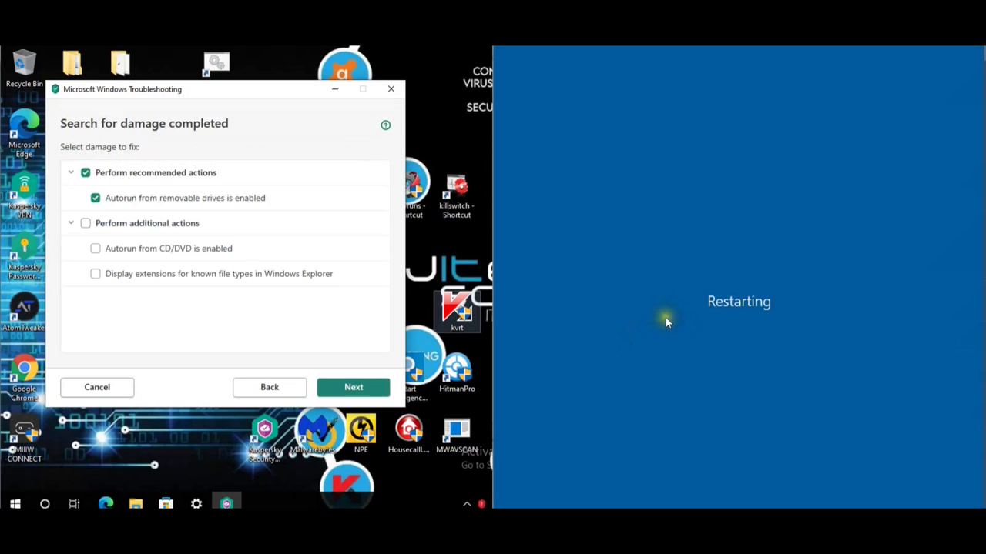
pyautogui.click(86, 222)
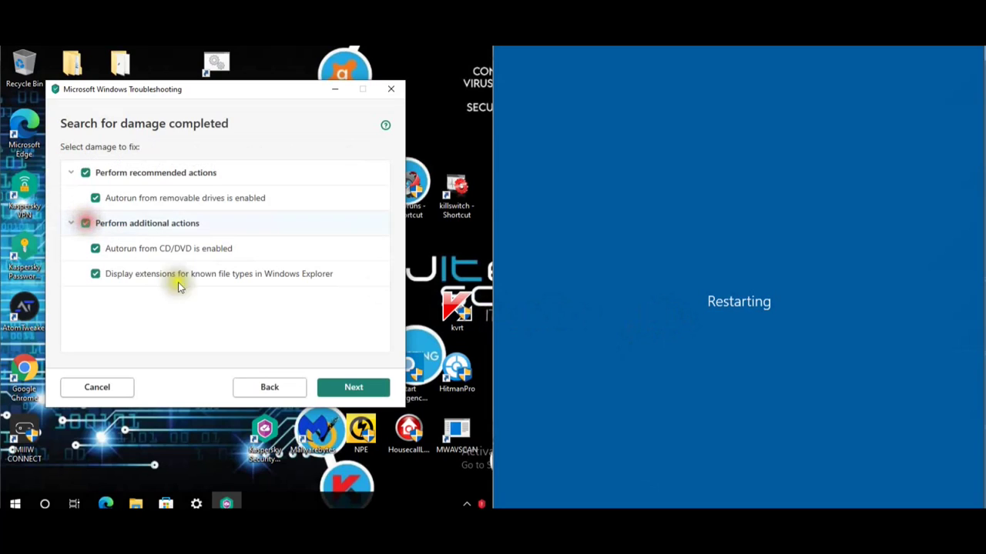
pyautogui.click(359, 384)
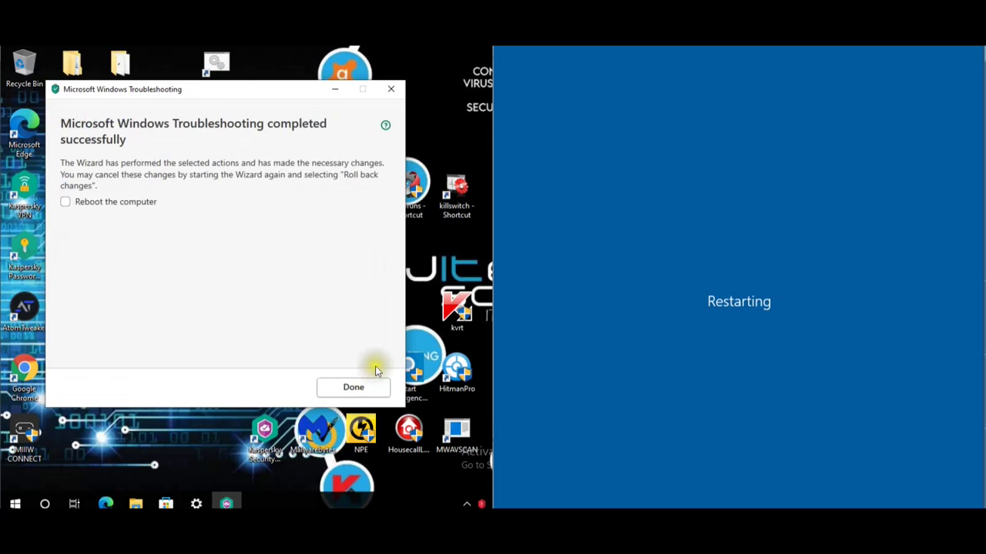
# - Finish the troubleshooting wizard with the option to reboot the computer and confirm the reboot
pyautogui.click(65, 202)
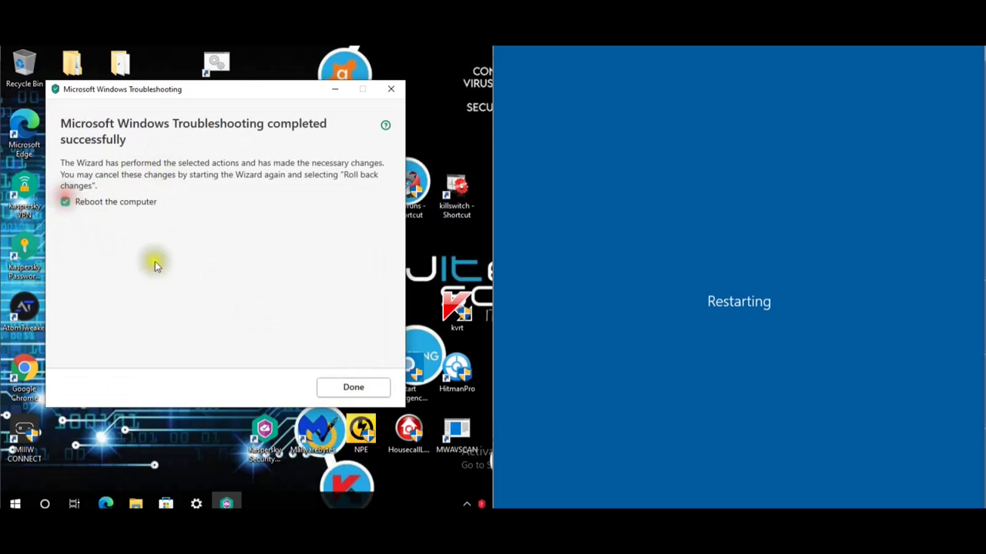
pyautogui.click(372, 392)
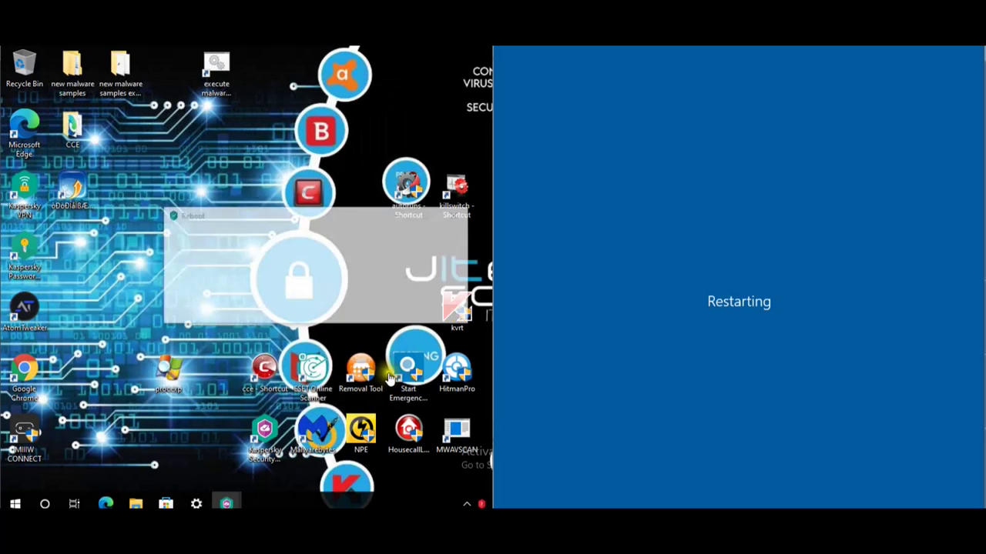
pyautogui.click(355, 306)
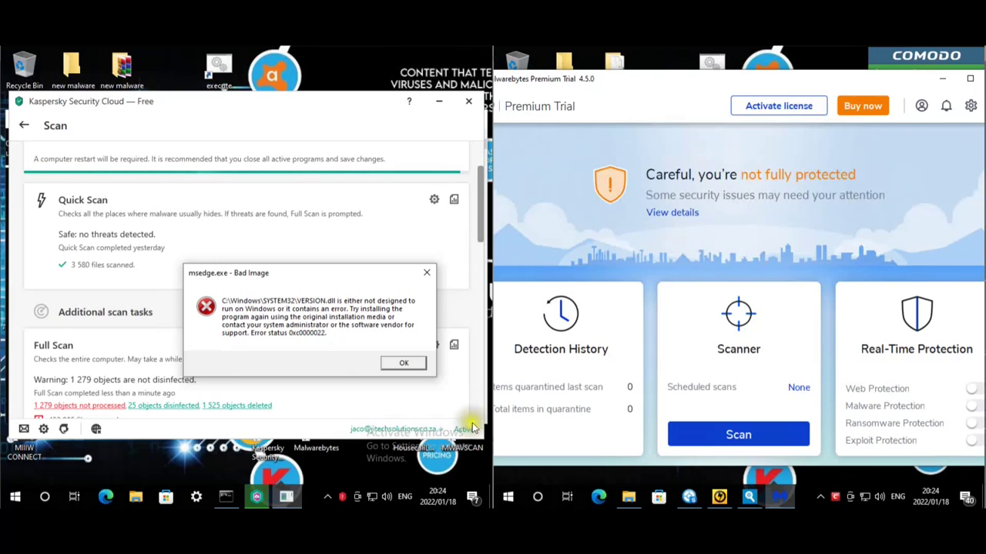
# - Review Kaspersky's Full Scan results and Advanced Disinfection status, moving the msedge.exe error message aside
pyautogui.click(158, 346)
pyautogui.scroll(-1, 157, 350)
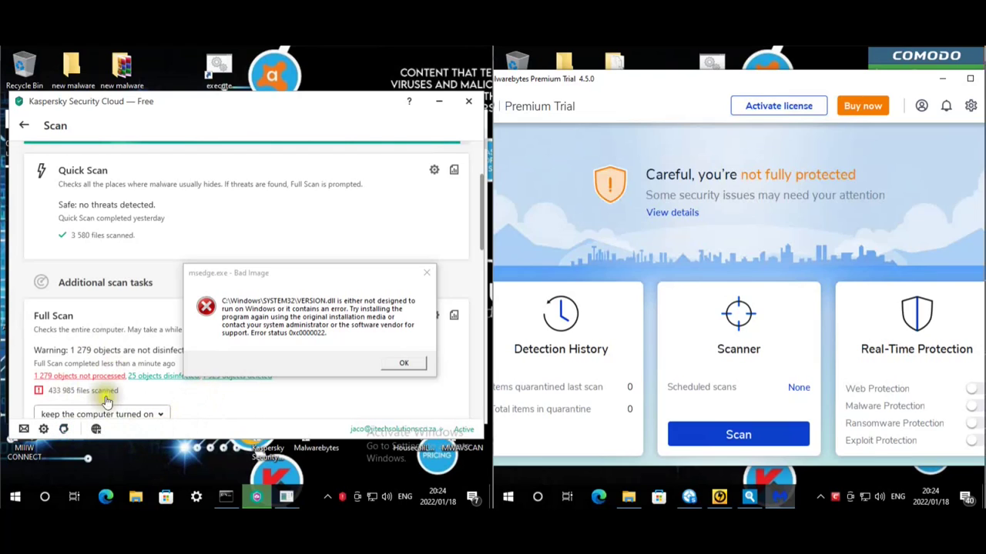
pyautogui.scroll(1, 108, 315)
pyautogui.scroll(2, 124, 298)
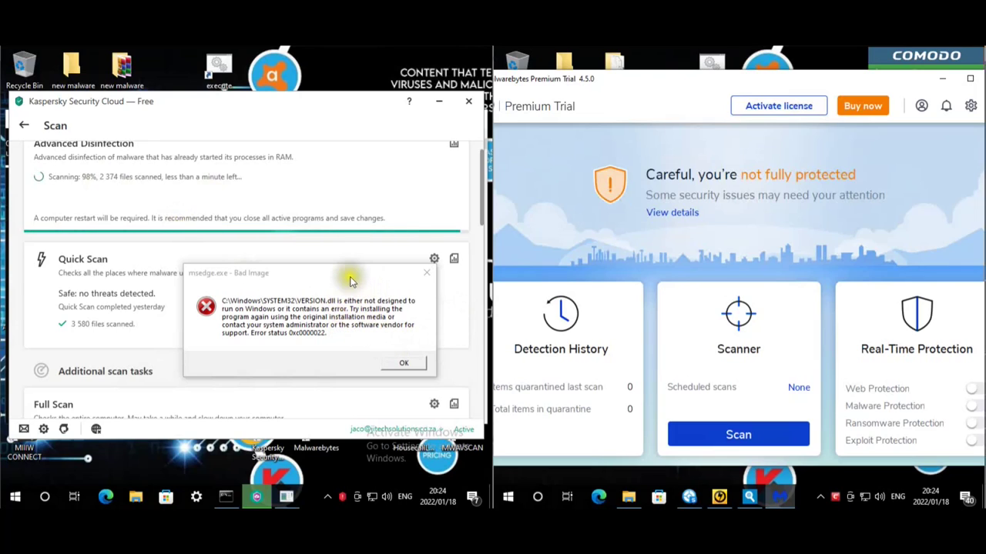
pyautogui.moveTo(348, 278); pyautogui.dragTo(376, 275)
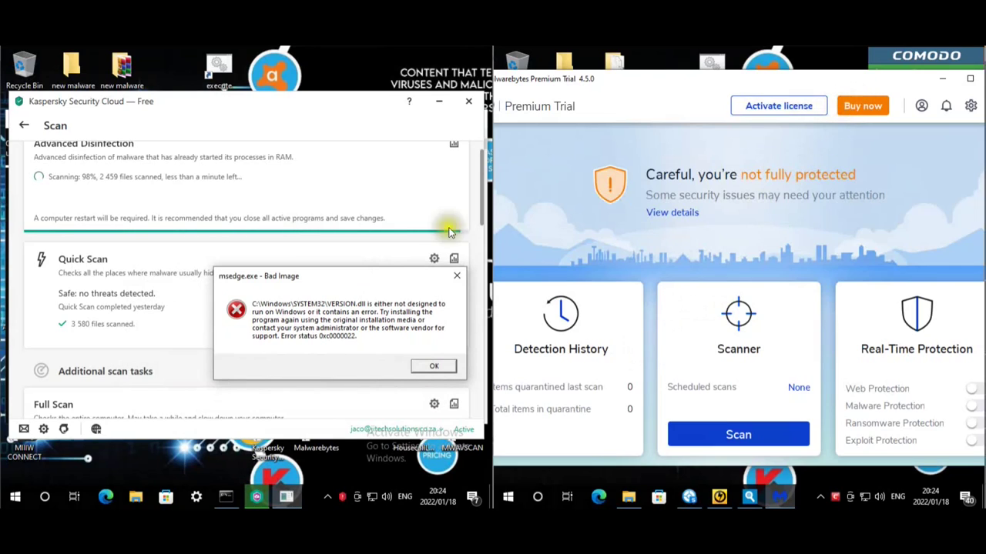
pyautogui.moveTo(376, 281)
pyautogui.mouseDown()
pyautogui.moveTo(367, 268)
pyautogui.moveTo(373, 281)
pyautogui.mouseUp()
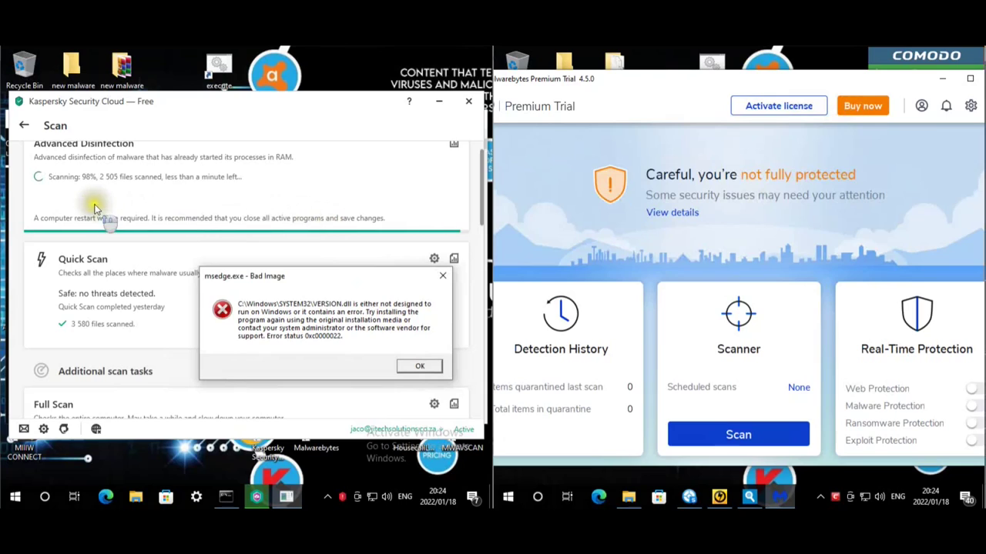
pyautogui.scroll(1, 108, 200)
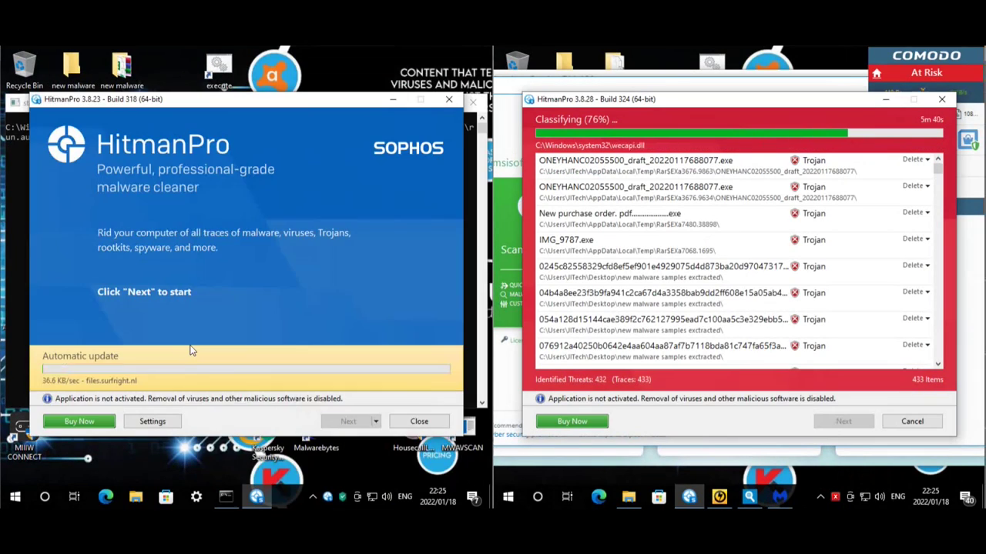
# - Run a HitmanPro scan on the Kaspersky machine and inspect its first detections, from UnPuck.exe through 7z.exe
pyautogui.click(348, 421)
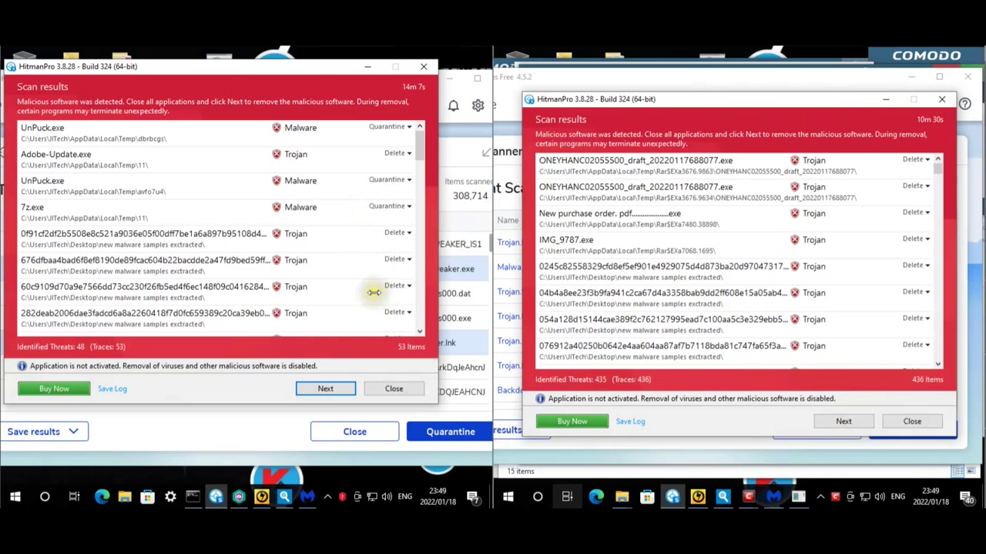
pyautogui.moveTo(244, 70); pyautogui.dragTo(282, 91)
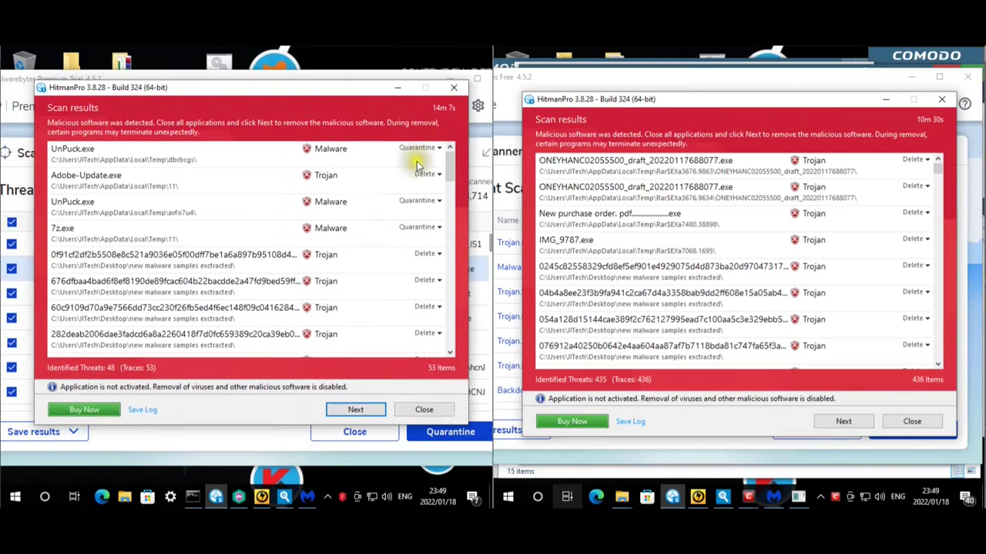
pyautogui.click(185, 159)
pyautogui.click(177, 184)
pyautogui.click(180, 203)
pyautogui.click(180, 228)
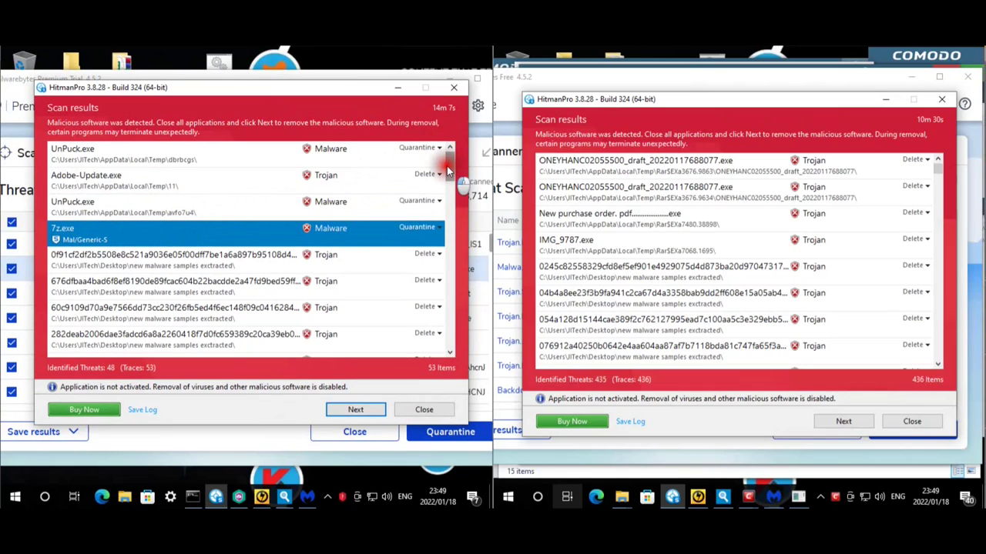
# - Inspect the detection details of the last HitmanPro entries on the Kaspersky machine, including sxiw.exe and version.dll
pyautogui.moveTo(449, 169); pyautogui.dragTo(457, 339)
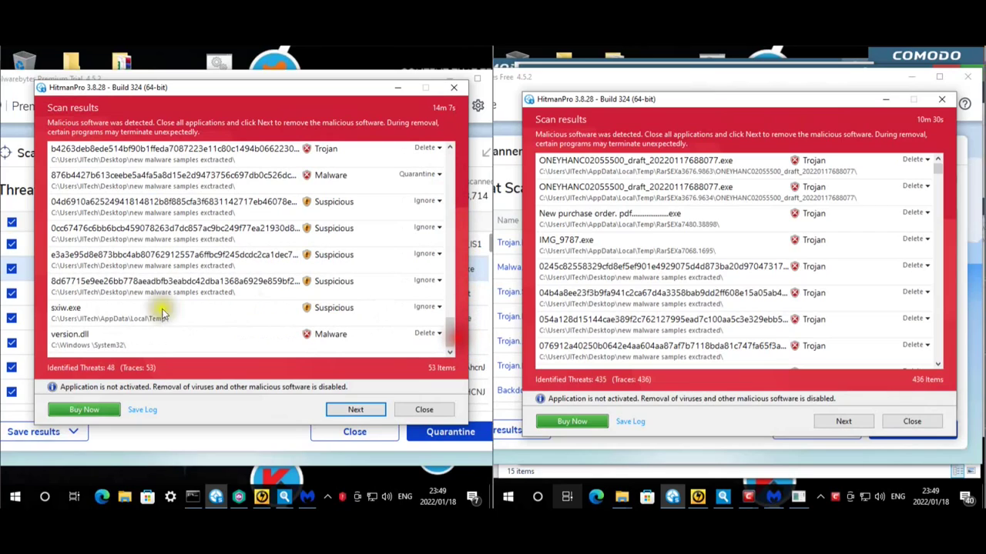
pyautogui.click(116, 314)
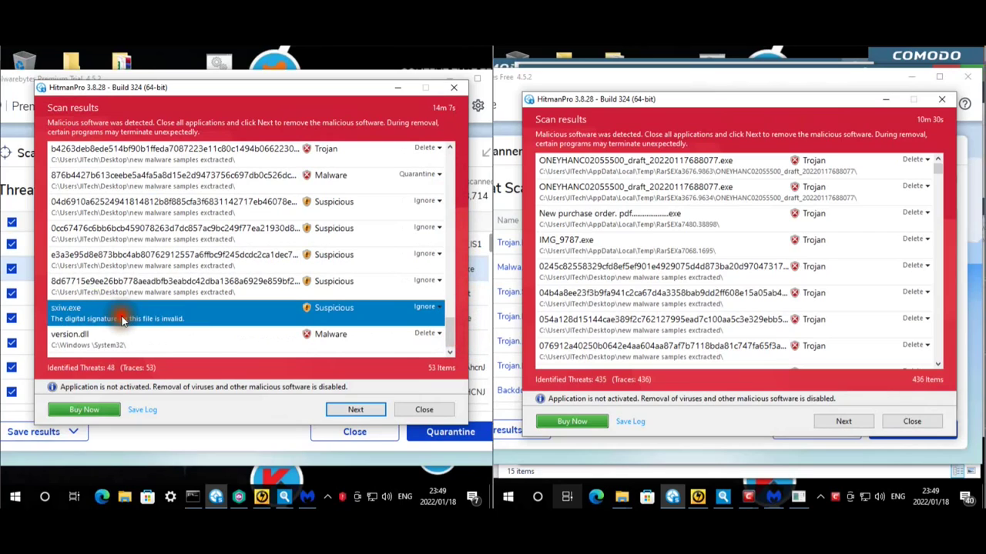
pyautogui.click(183, 343)
pyautogui.click(188, 298)
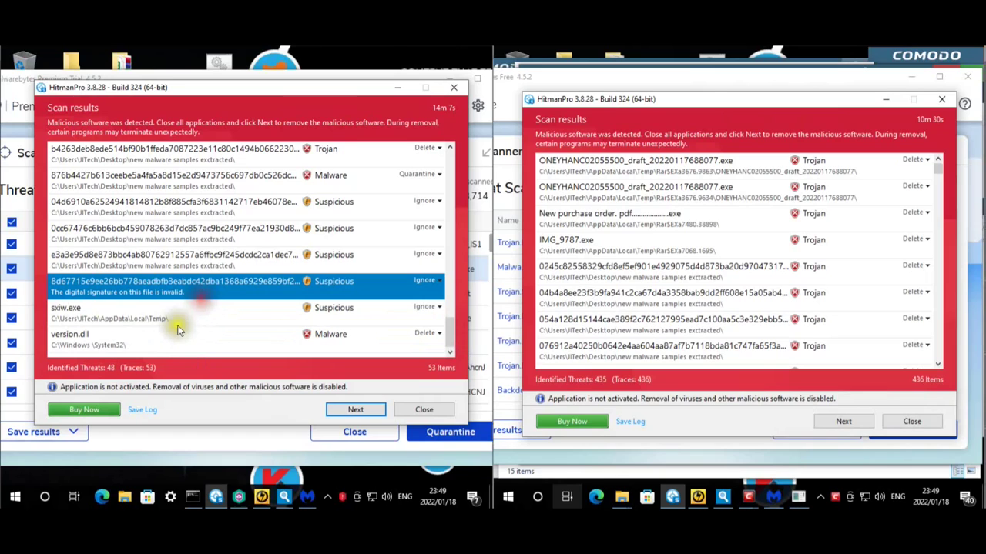
pyautogui.click(177, 335)
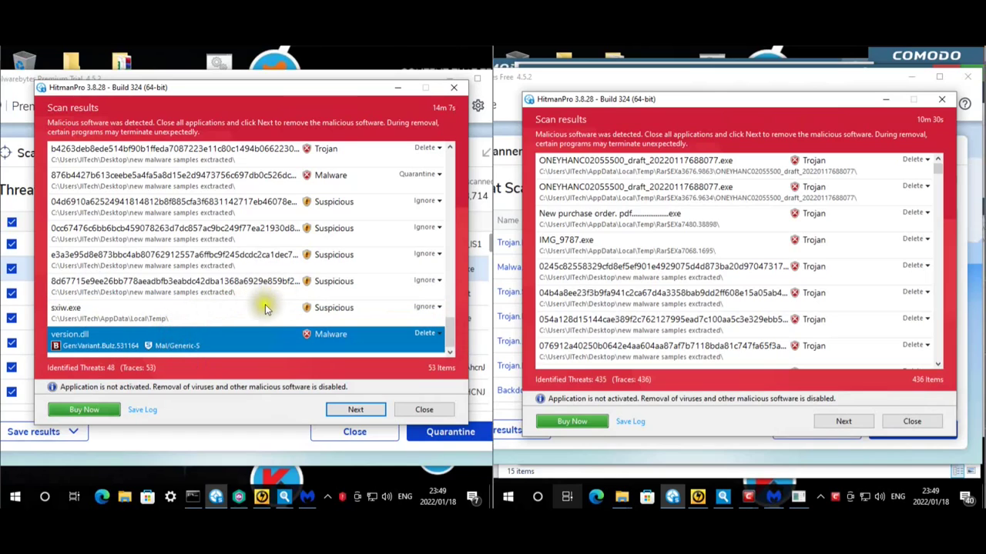
# - Return to the start of the Kaspersky machine's HitmanPro results and recheck 7z.exe, Adobe-Update.exe and UnPuck.exe
pyautogui.moveTo(445, 331); pyautogui.dragTo(436, 149)
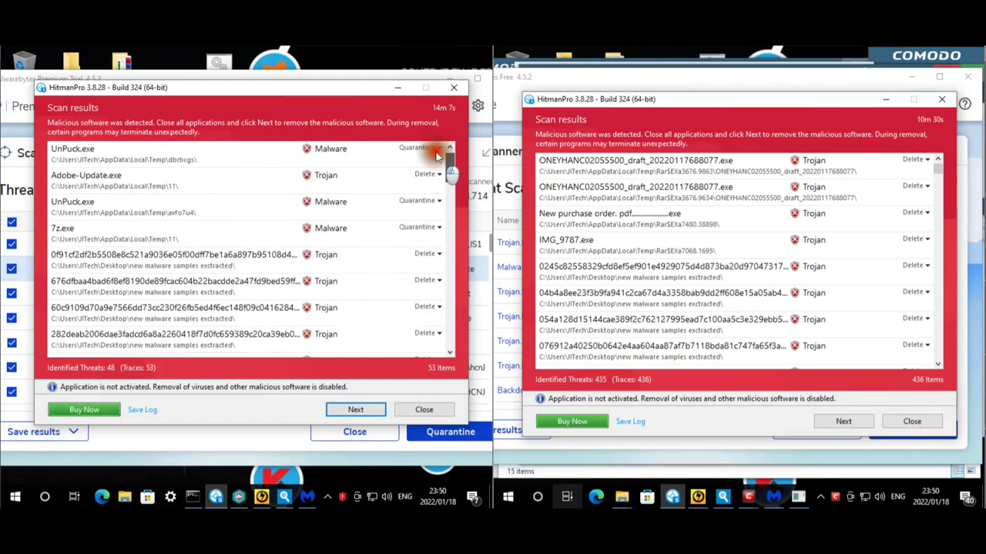
pyautogui.click(190, 228)
pyautogui.click(202, 173)
pyautogui.click(206, 154)
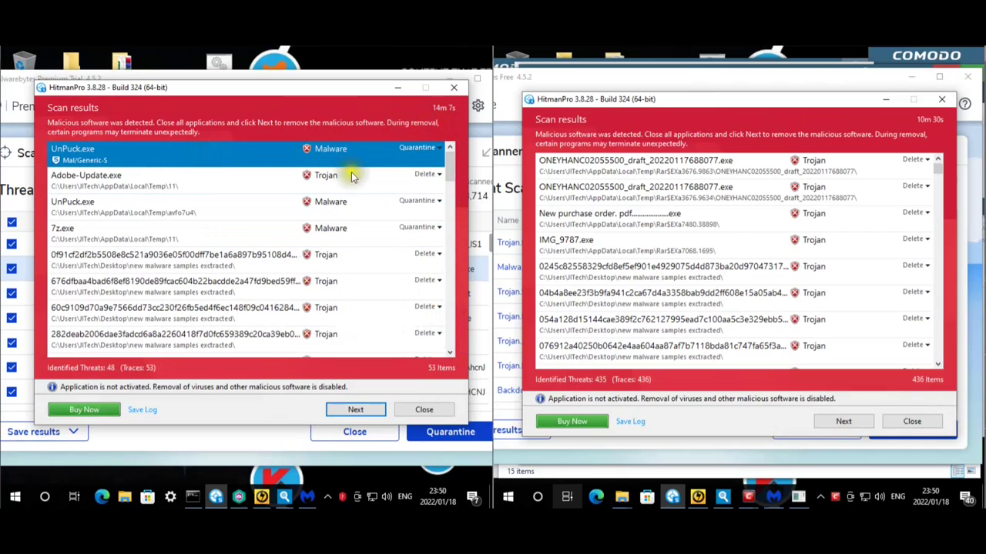
# - Inspect the detection details of the first four HitmanPro entries on the Comodo machine, ending with IMG_9787.exe
pyautogui.click(738, 176)
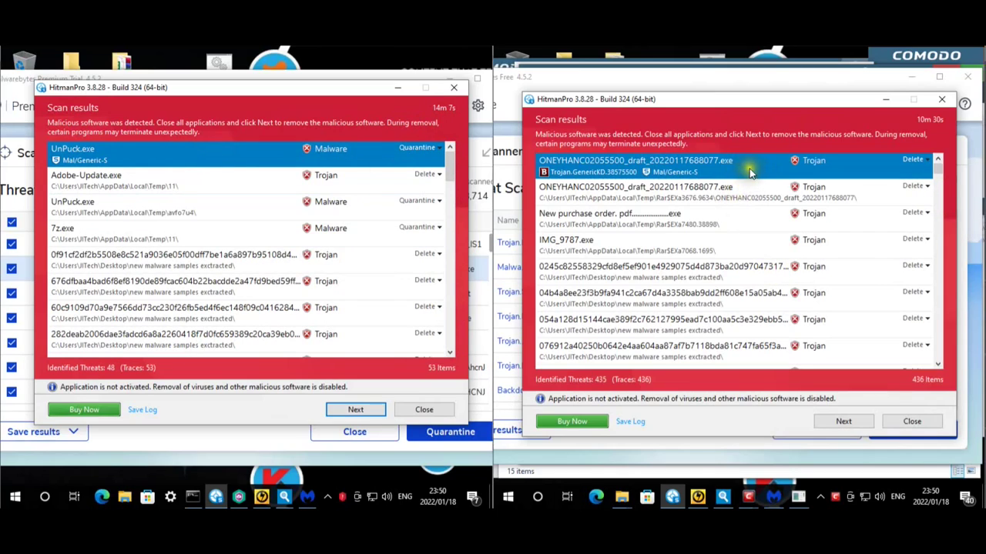
pyautogui.click(743, 201)
pyautogui.click(721, 223)
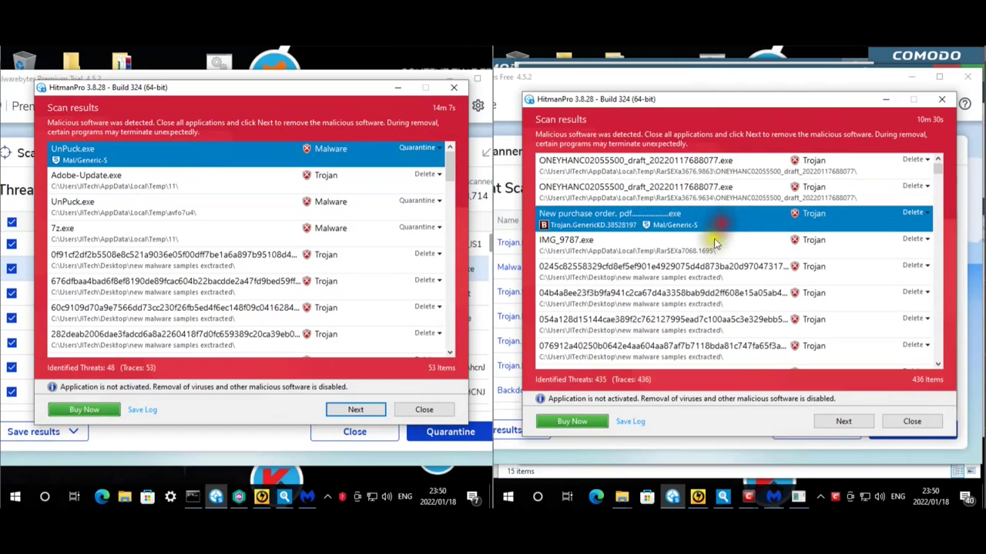
pyautogui.click(711, 243)
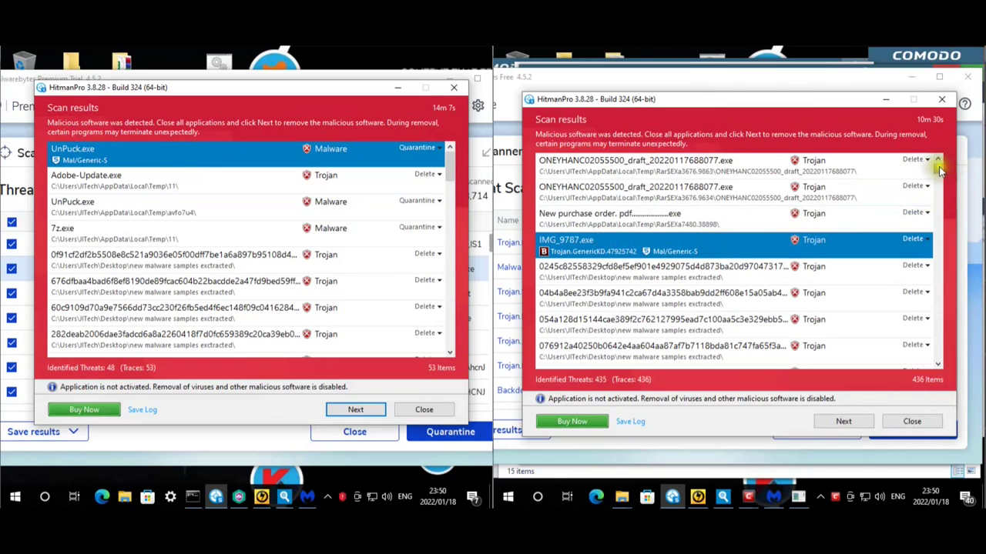
# - Go through the rest of the HitmanPro results on the Comodo machine to the last entry, inspecting the detection details of ourl.ocx
pyautogui.scroll(-5, 938, 181)
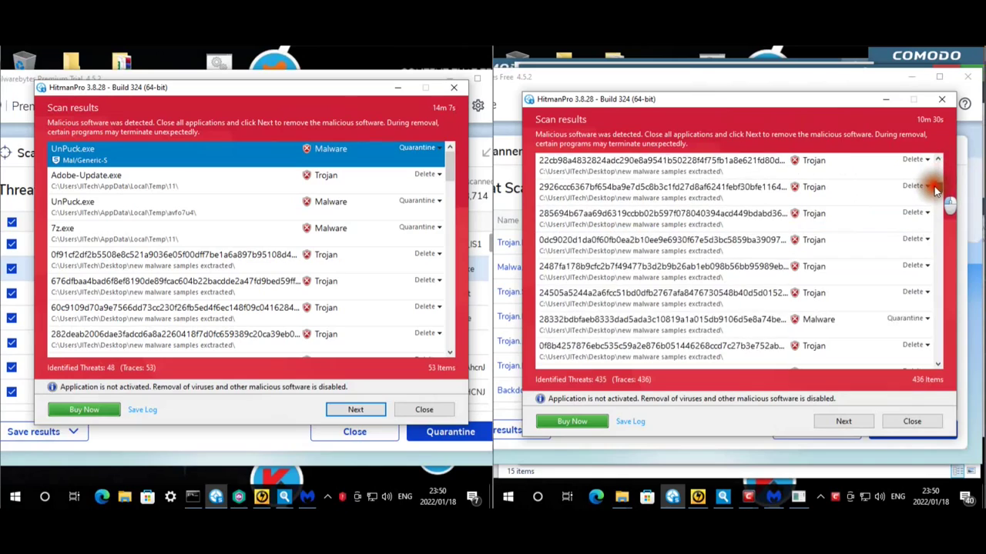
pyautogui.scroll(-8, 936, 189)
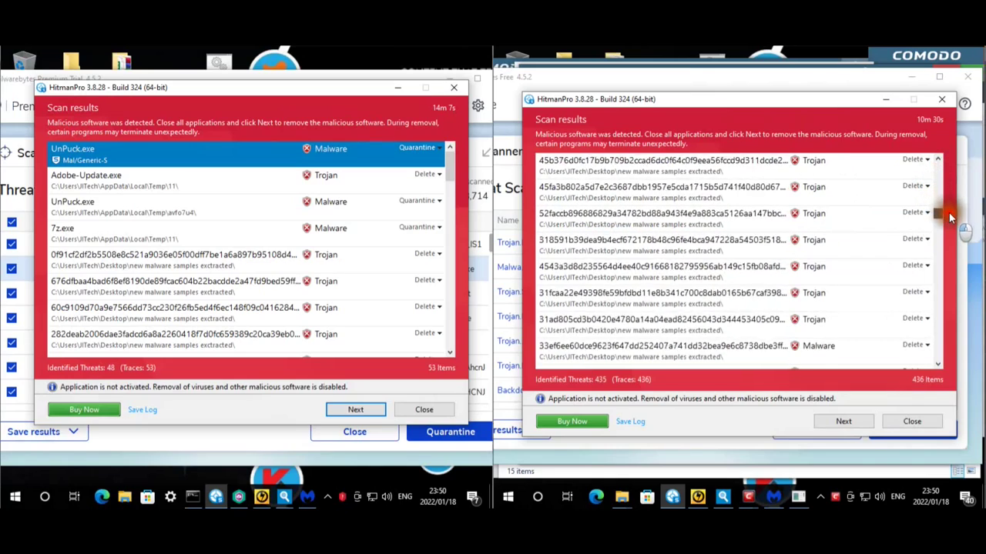
pyautogui.moveTo(949, 219); pyautogui.dragTo(939, 337)
pyautogui.scroll(-2, 943, 262)
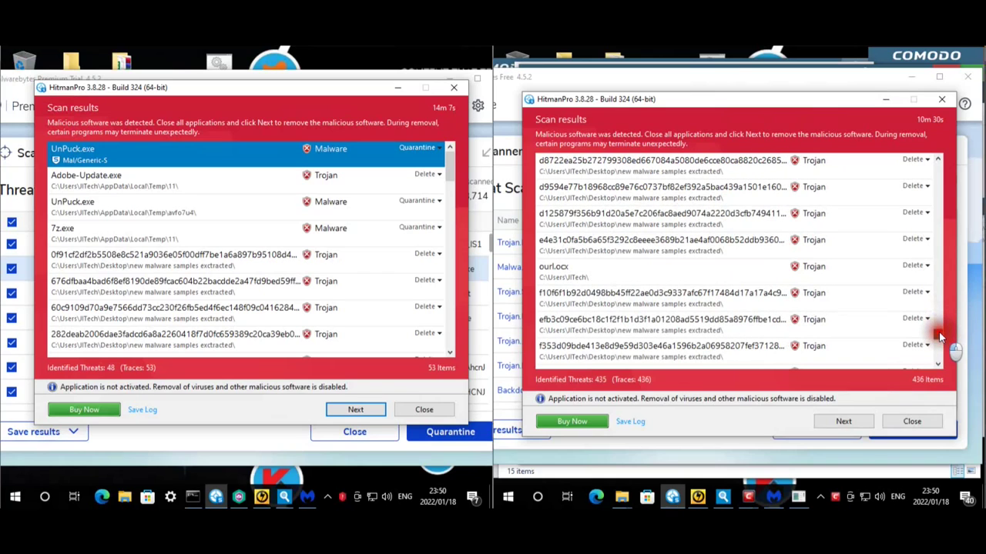
pyautogui.click(616, 273)
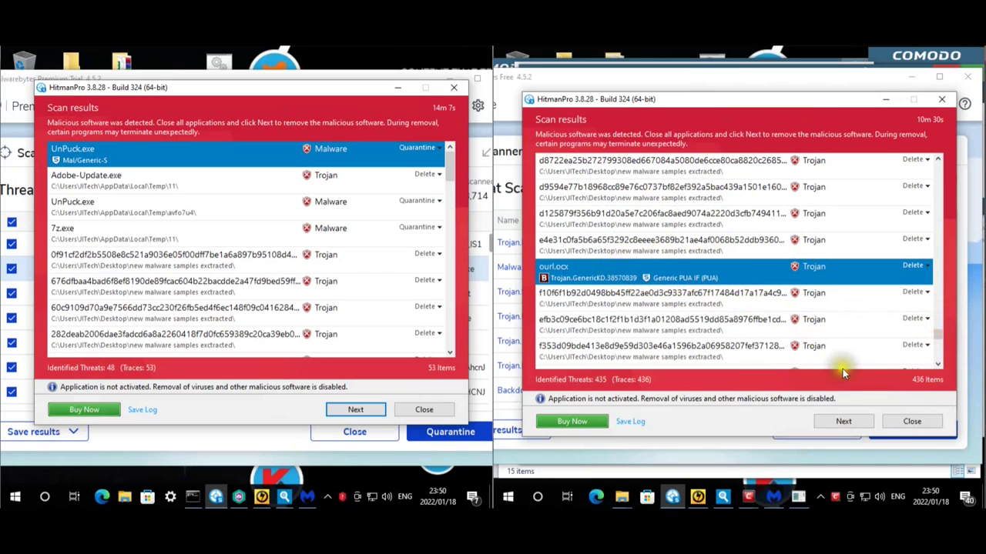
pyautogui.moveTo(939, 332); pyautogui.dragTo(940, 365)
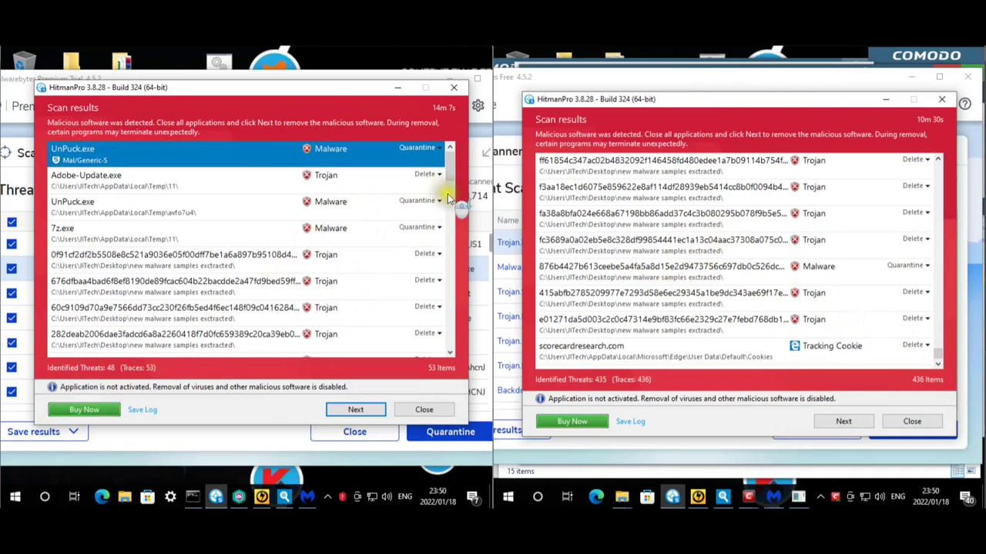
# - Review the Kaspersky machine's HitmanPro results to the last entry and close HitmanPro on both machines
pyautogui.moveTo(450, 157); pyautogui.dragTo(445, 355)
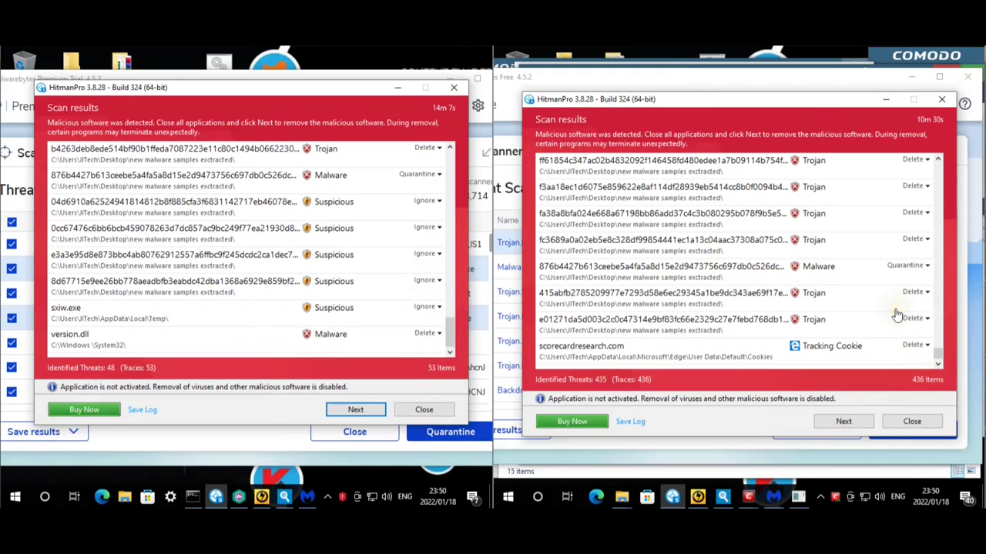
pyautogui.click(911, 423)
pyautogui.click(428, 408)
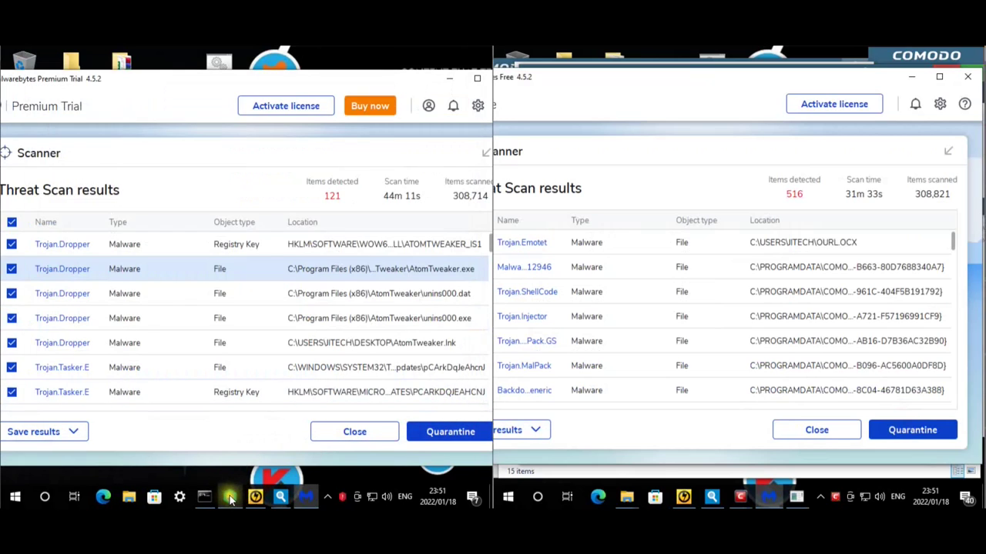
# - Minimize Malwarebytes on the Kaspersky machine, review the Kaspersky Security Cloud Notification Center and minimize it again
pyautogui.click(446, 79)
pyautogui.click(375, 311)
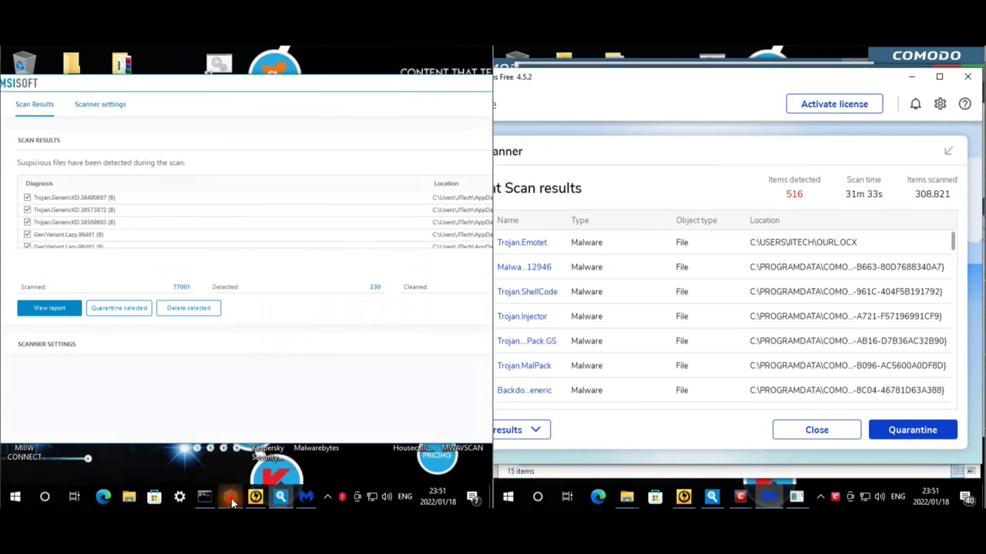
pyautogui.click(231, 498)
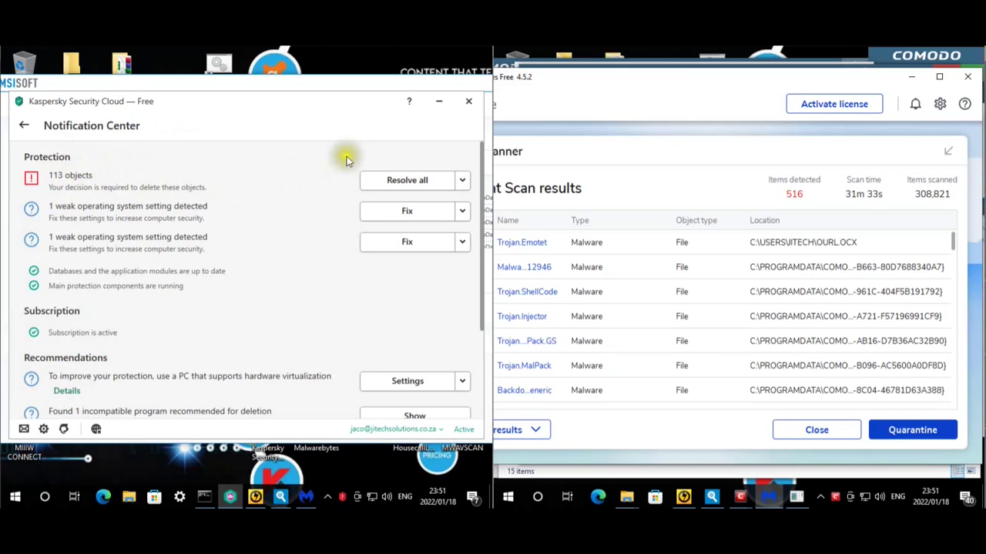
pyautogui.click(440, 103)
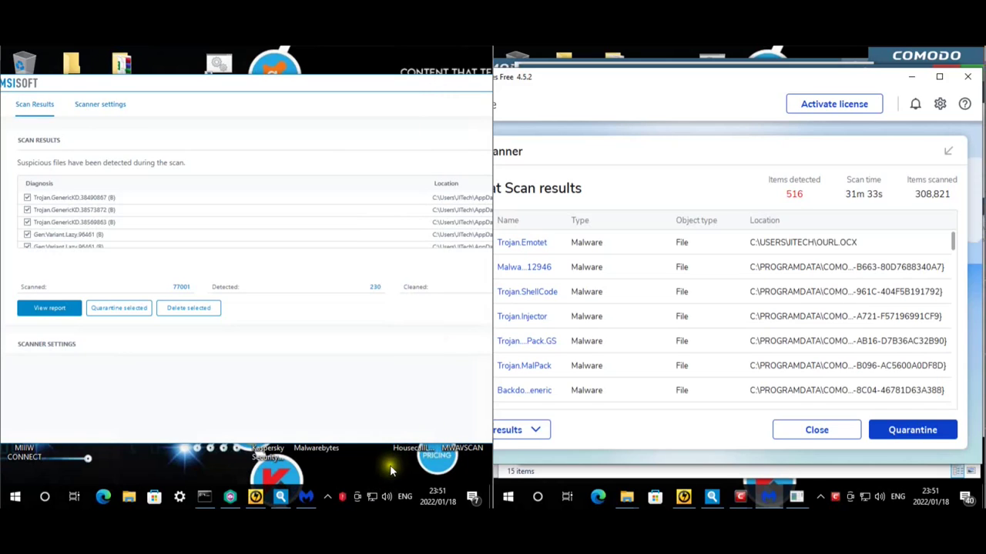
# - Show the Norton Power Eraser results of both machines side by side and open the details of the Kaspersky machine's 7z.exe threat
pyautogui.click(255, 493)
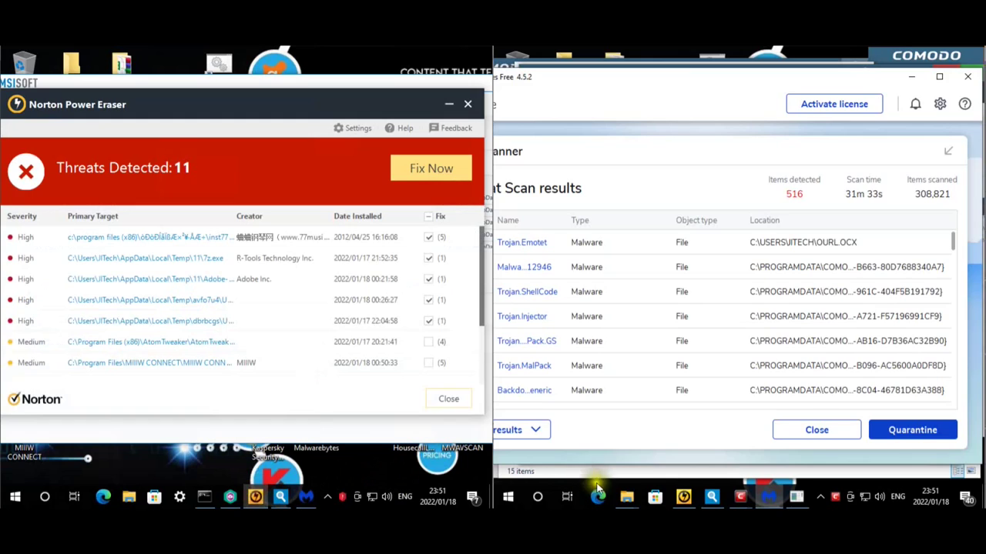
pyautogui.click(684, 497)
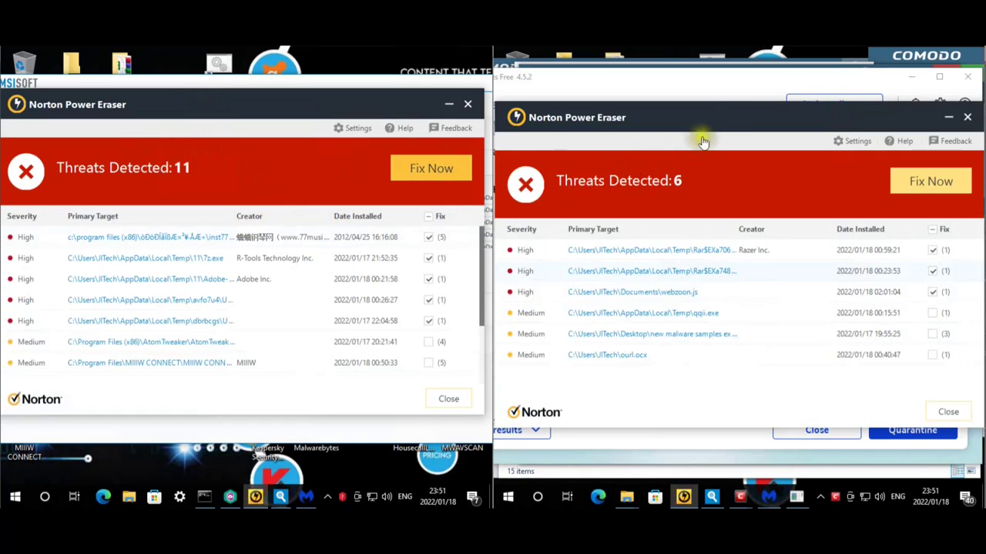
pyautogui.moveTo(712, 118); pyautogui.dragTo(720, 106)
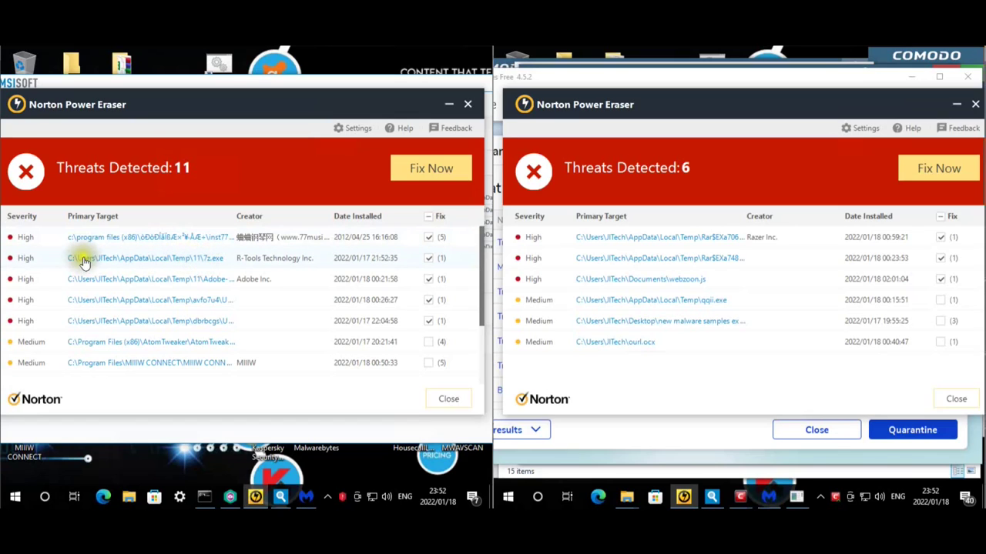
pyautogui.click(198, 260)
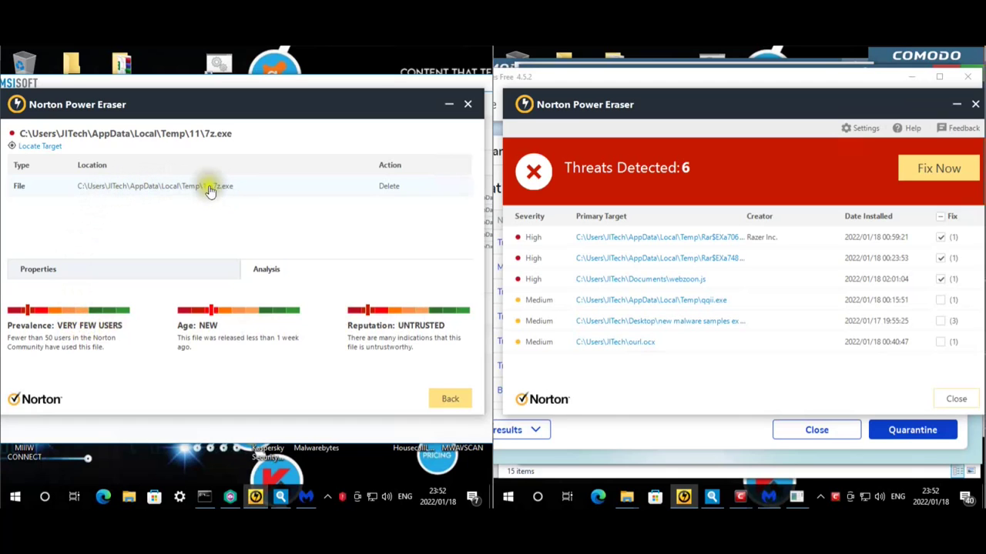
# - Leave the 7z.exe details, review the threat list, and inspect the IMG_9787.exe threat on the Comodo machine
pyautogui.click(444, 398)
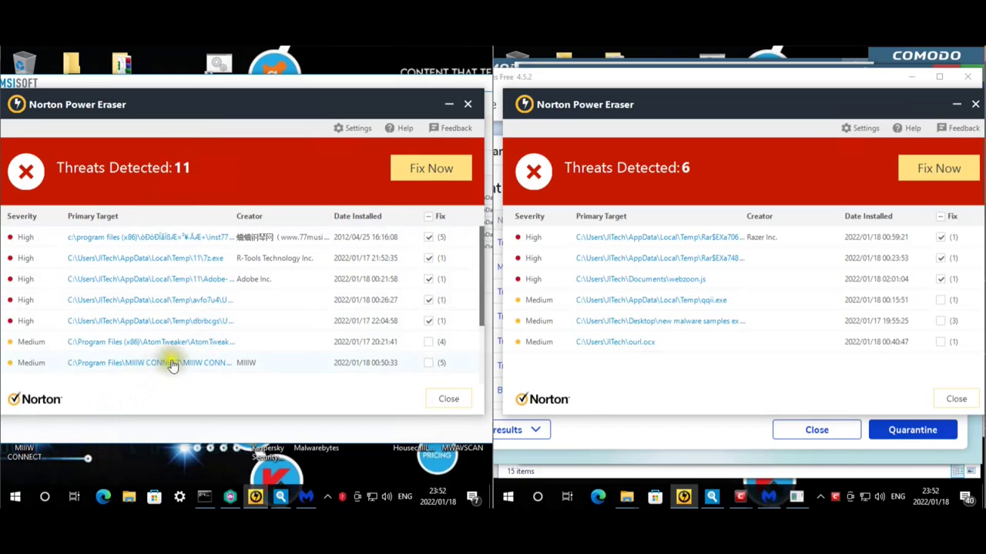
pyautogui.scroll(-2, 189, 350)
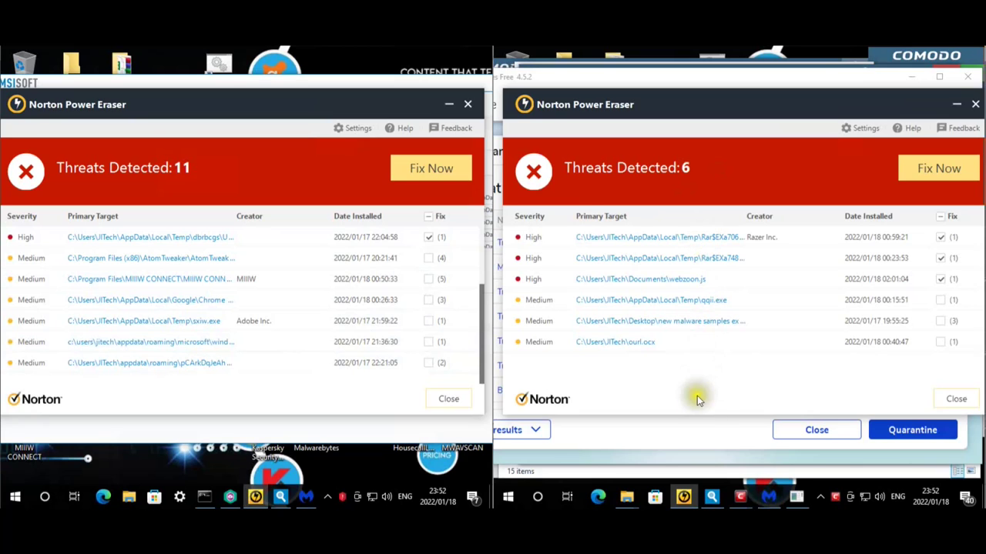
pyautogui.click(707, 237)
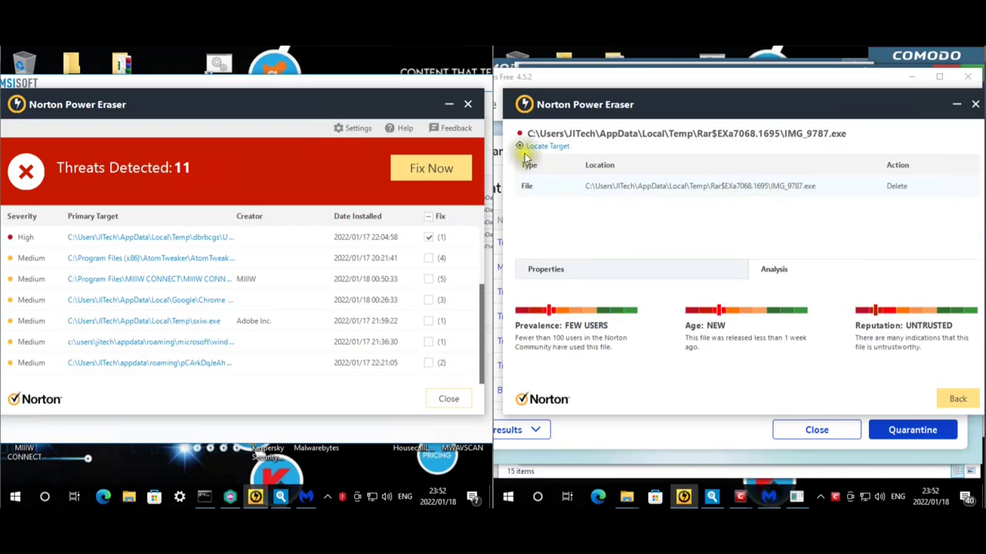
pyautogui.click(955, 398)
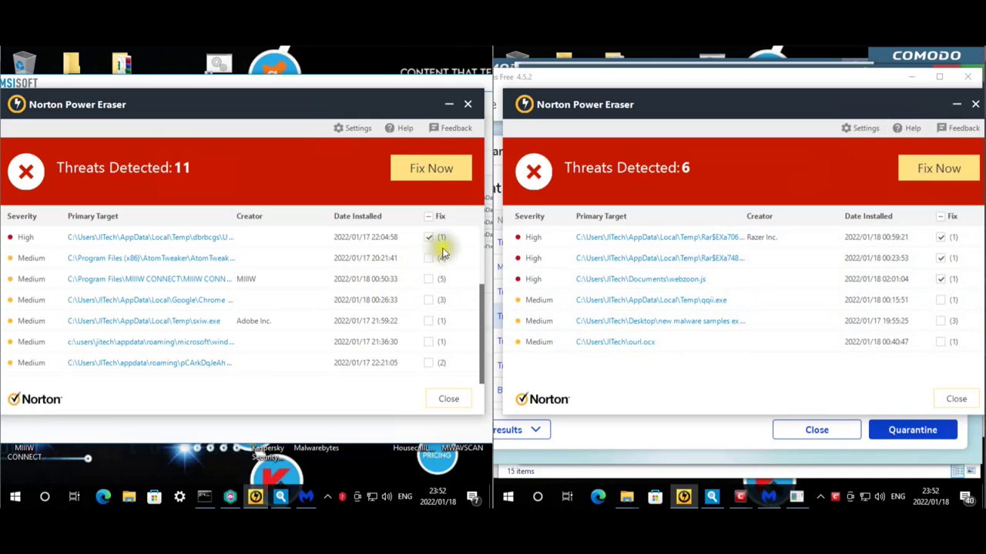
# - Inspect the Chrome Software.exe threat in the first machine's Norton results and review its remaining threat list
pyautogui.click(473, 292)
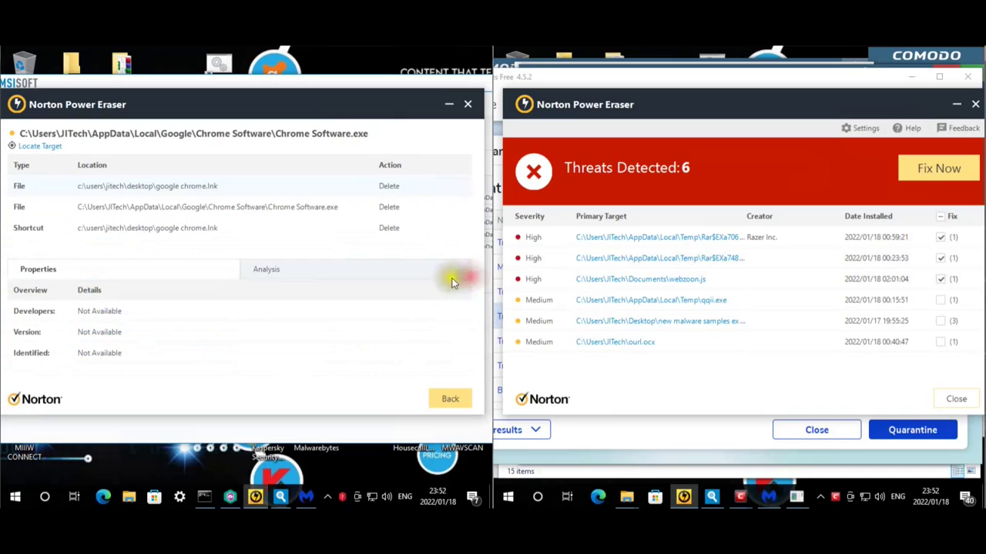
pyautogui.click(452, 397)
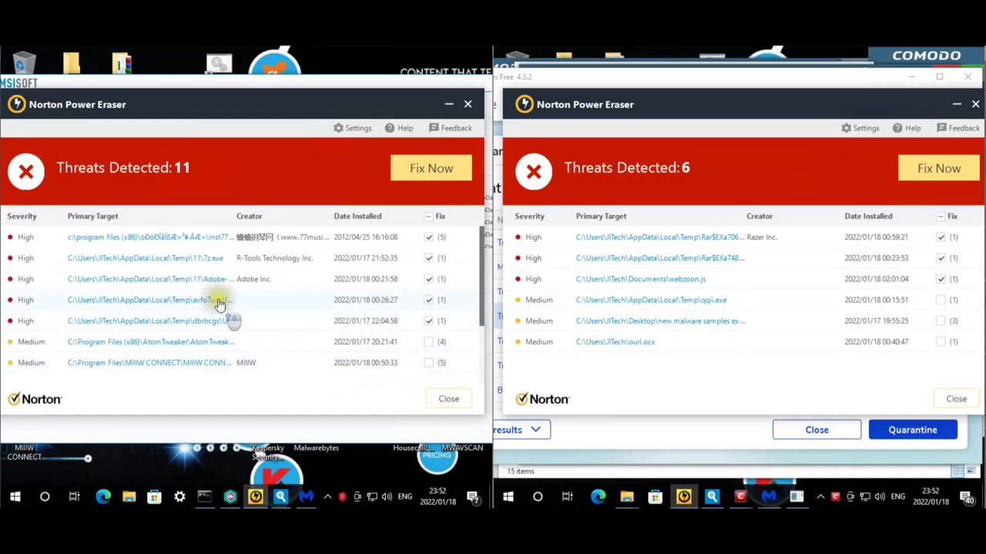
pyautogui.scroll(-2, 231, 308)
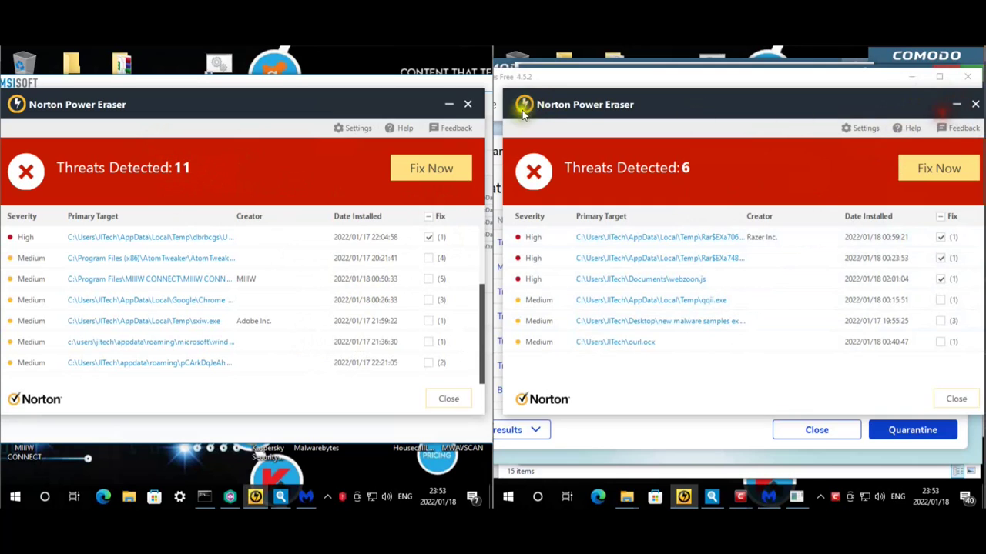
# - Minimize Norton Power Eraser and Malwarebytes so the Emsisoft scan results show on both machines
pyautogui.click(458, 112)
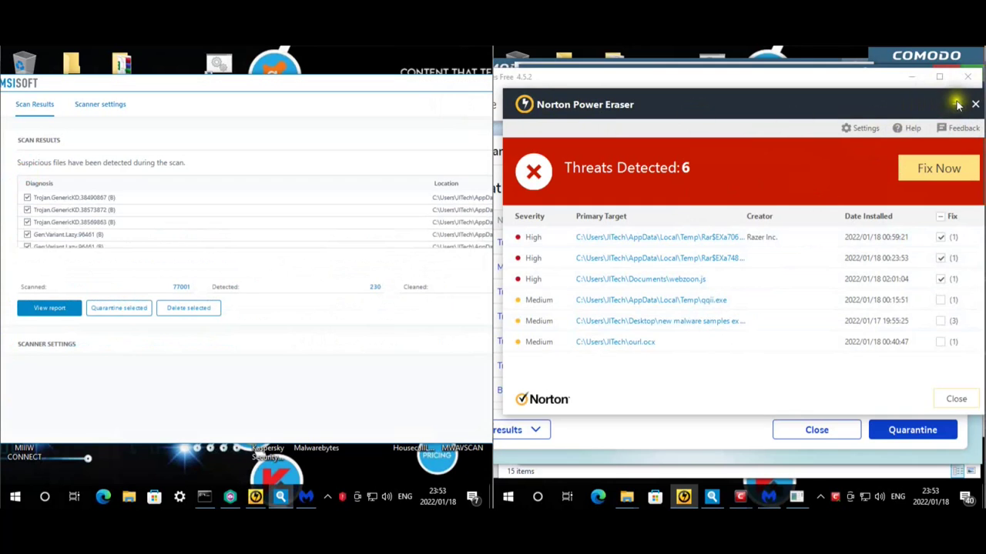
pyautogui.click(957, 102)
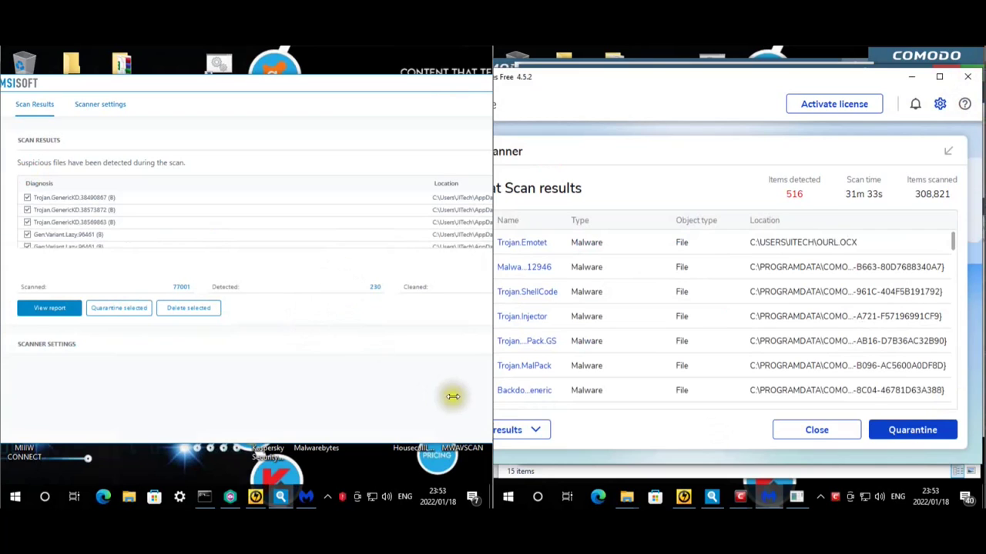
pyautogui.click(767, 496)
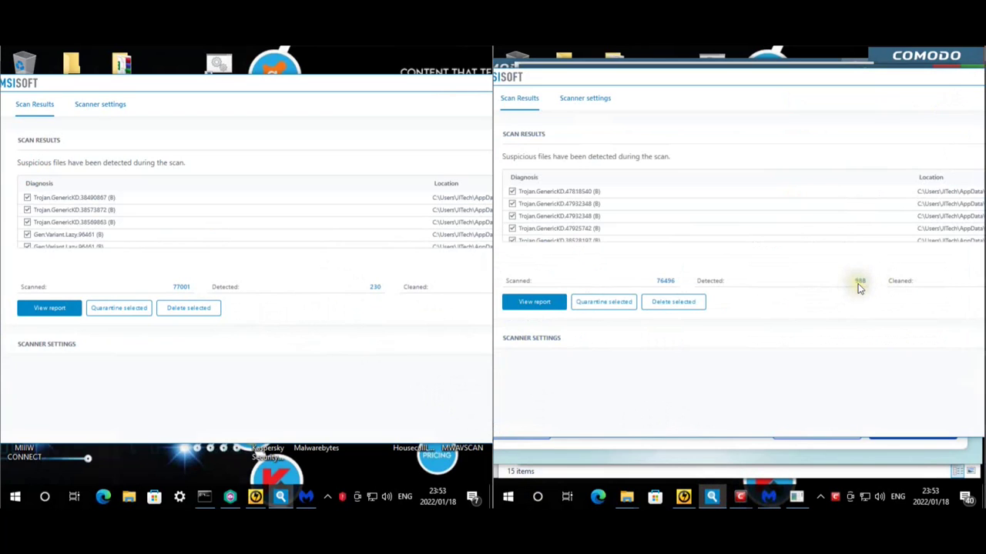
# - Sort the Emsisoft scan results by location in descending order on both machines, repositioning the windows to expose the Location column
pyautogui.click(437, 184)
pyautogui.moveTo(414, 88); pyautogui.dragTo(392, 107)
pyautogui.click(448, 191)
pyautogui.click(949, 178)
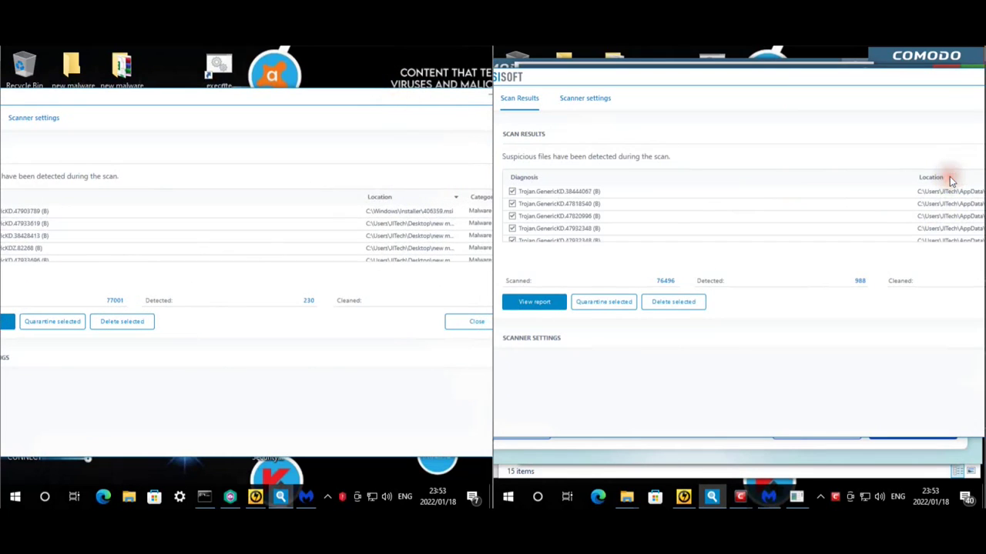
pyautogui.moveTo(858, 94); pyautogui.dragTo(777, 104)
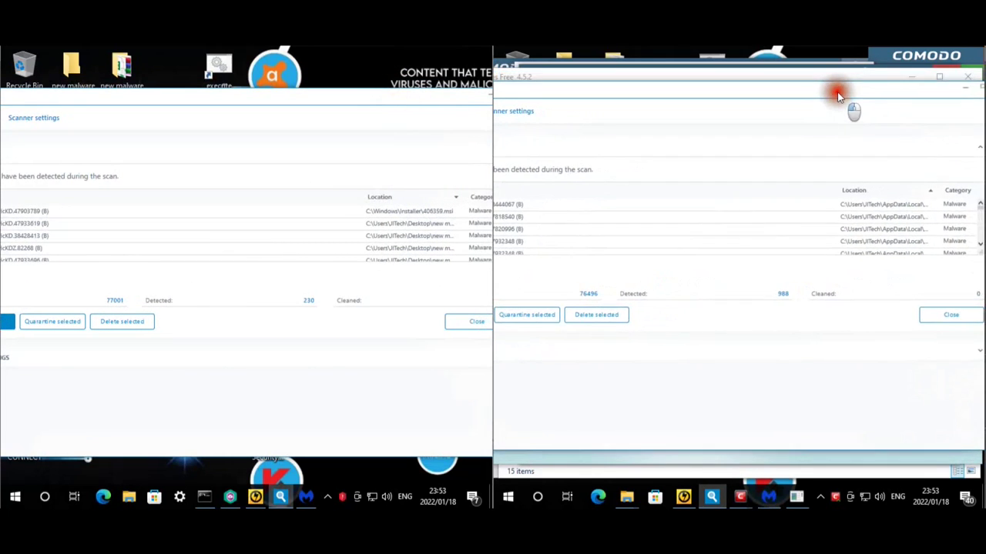
pyautogui.click(875, 189)
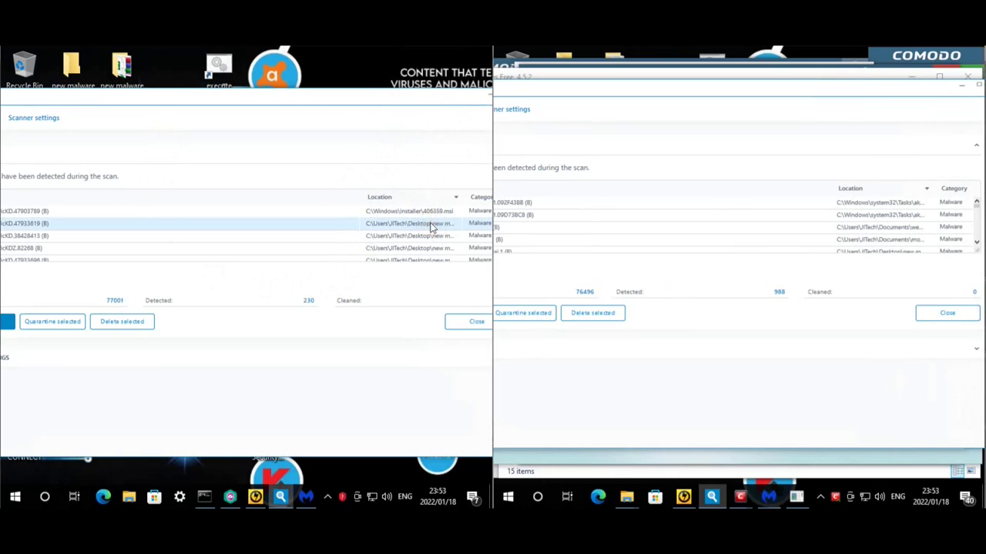
# - Examine the Desktop malware sample detections in the first machine's Emsisoft results
pyautogui.scroll(-1, 432, 225)
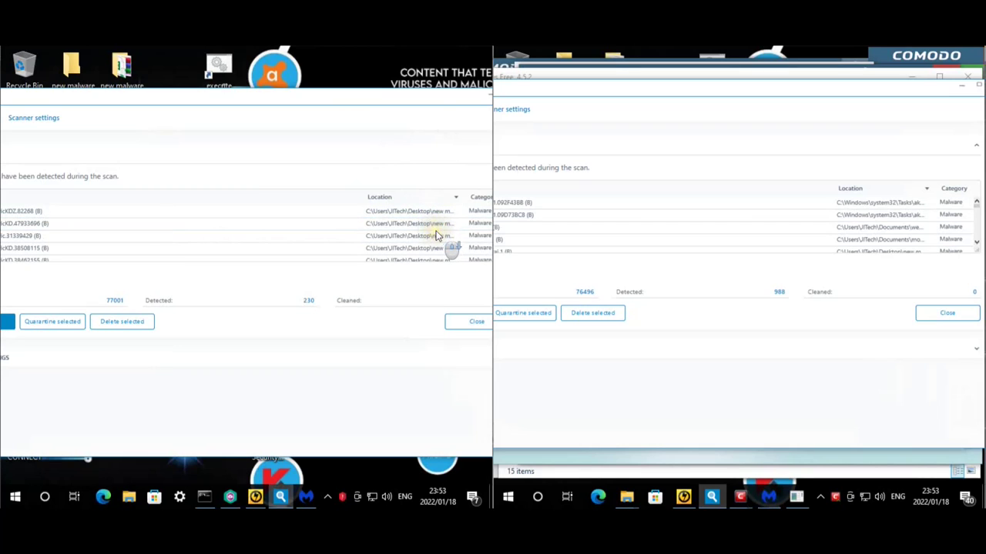
pyautogui.scroll(-1, 436, 236)
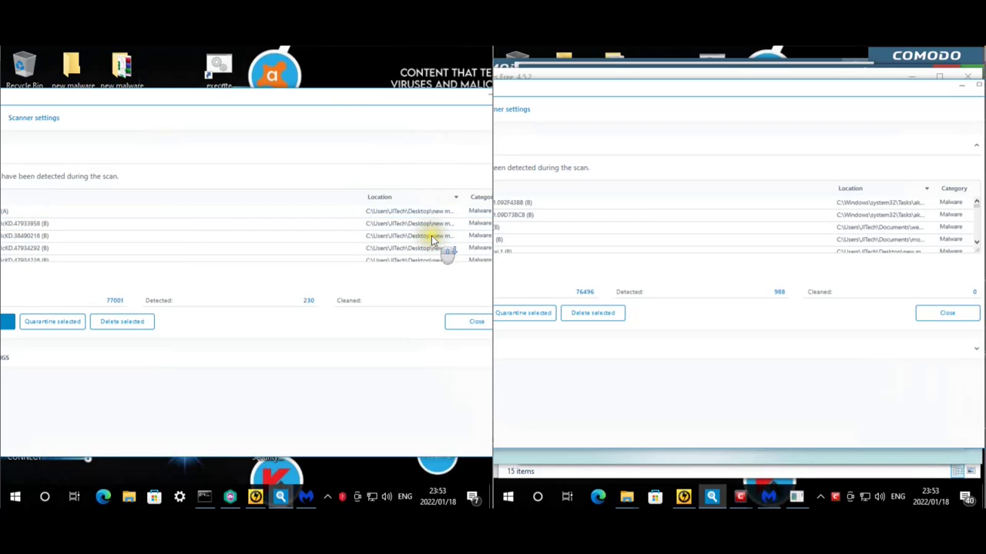
pyautogui.scroll(-3, 432, 235)
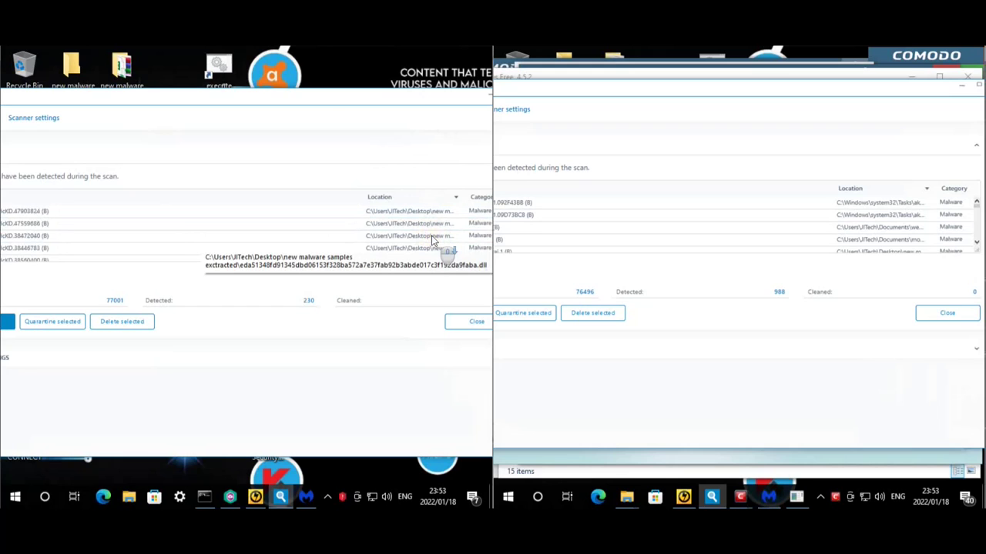
pyautogui.scroll(5, 431, 236)
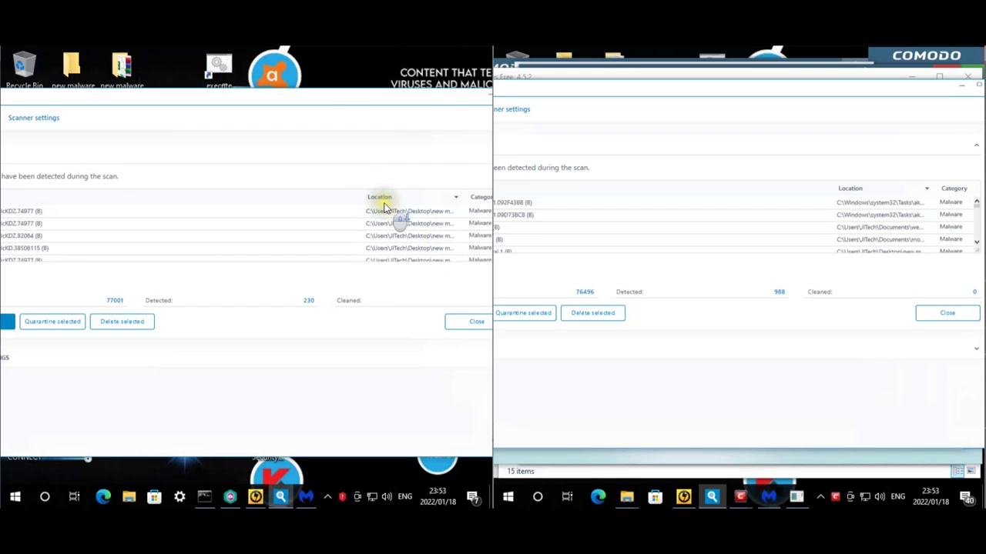
# - Examine the AppData\Local detections, including gchromeDLL in the Chrome Software folder, in the first machine's Emsisoft results
pyautogui.moveTo(420, 101); pyautogui.dragTo(378, 99)
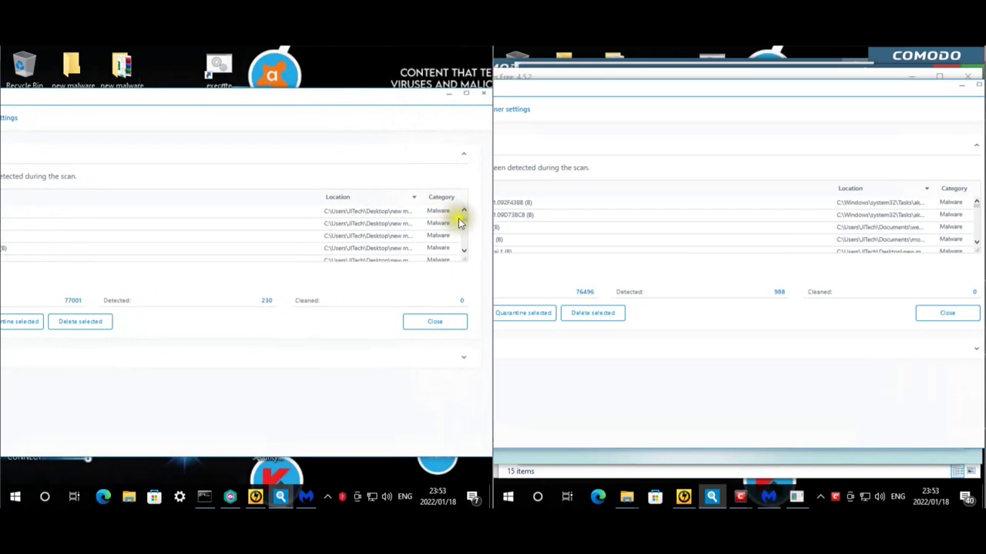
pyautogui.scroll(-1, 465, 231)
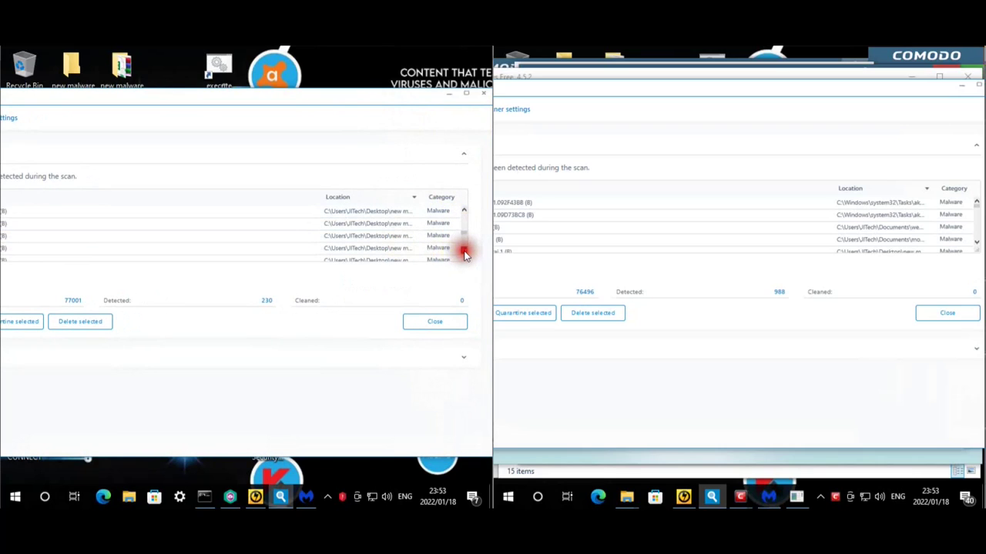
pyautogui.moveTo(465, 255); pyautogui.dragTo(465, 246)
pyautogui.click(399, 252)
pyautogui.scroll(-1, 408, 254)
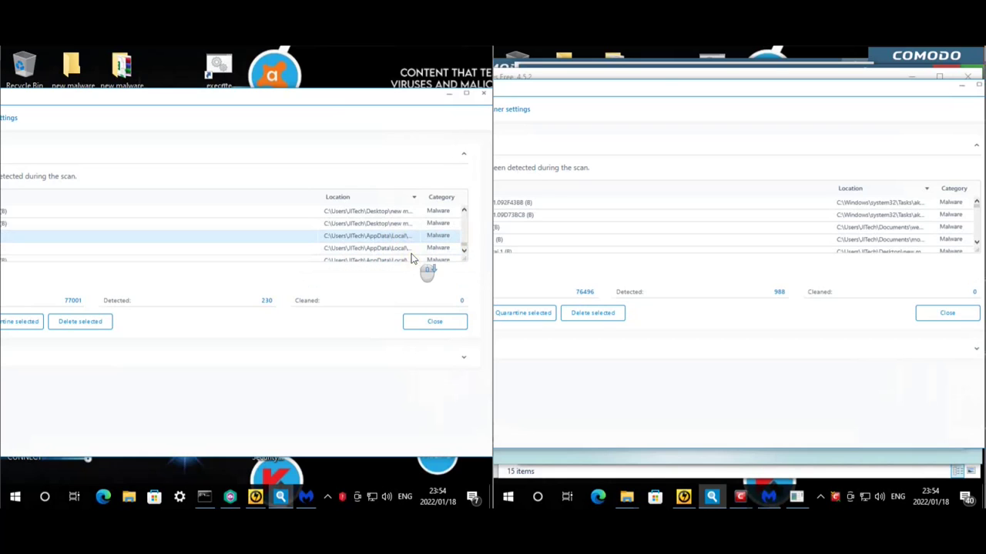
pyautogui.scroll(-2, 411, 255)
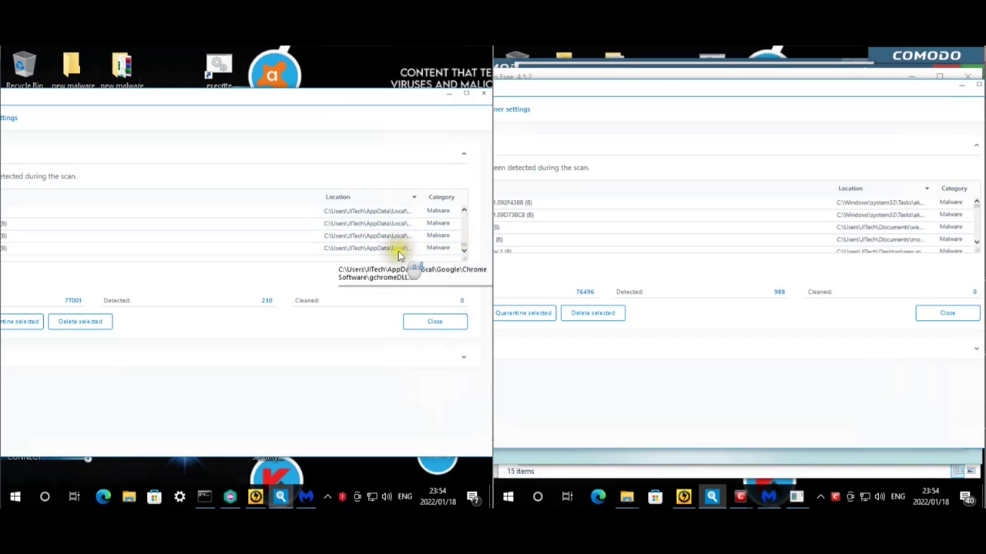
pyautogui.click(397, 249)
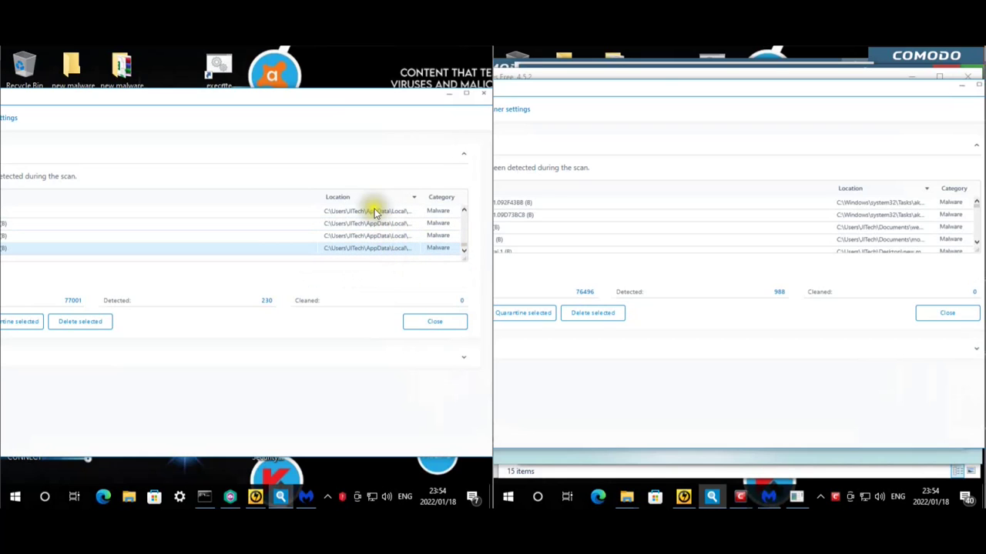
pyautogui.scroll(1, 462, 250)
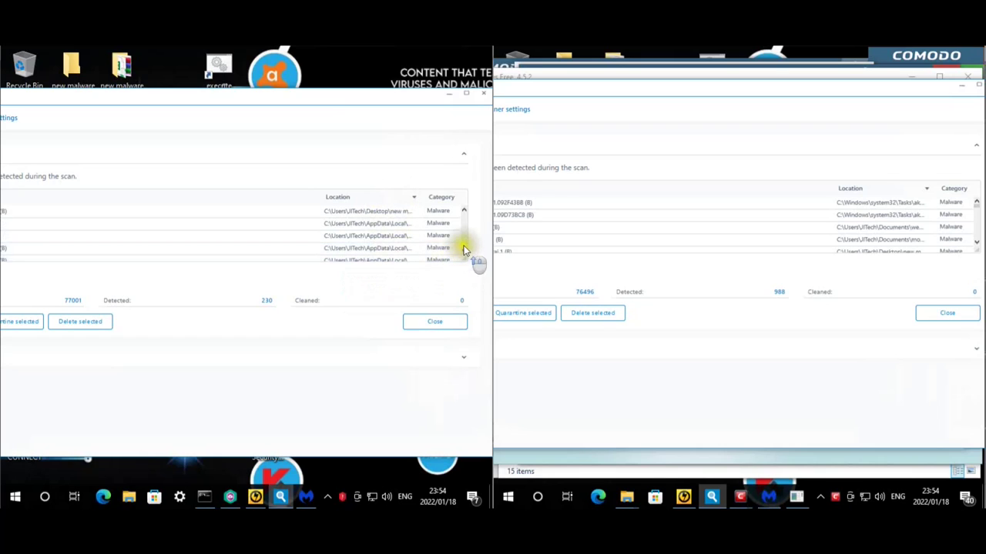
pyautogui.scroll(1, 463, 231)
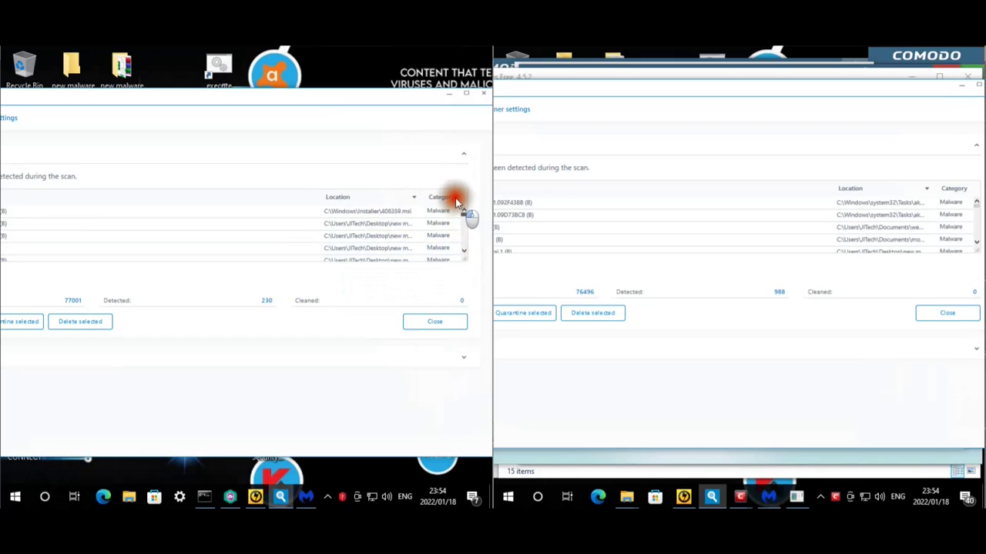
# - Reposition the Comodo machine's Emsisoft window and check the first Windows\system32\Tasks detection
pyautogui.click(705, 98)
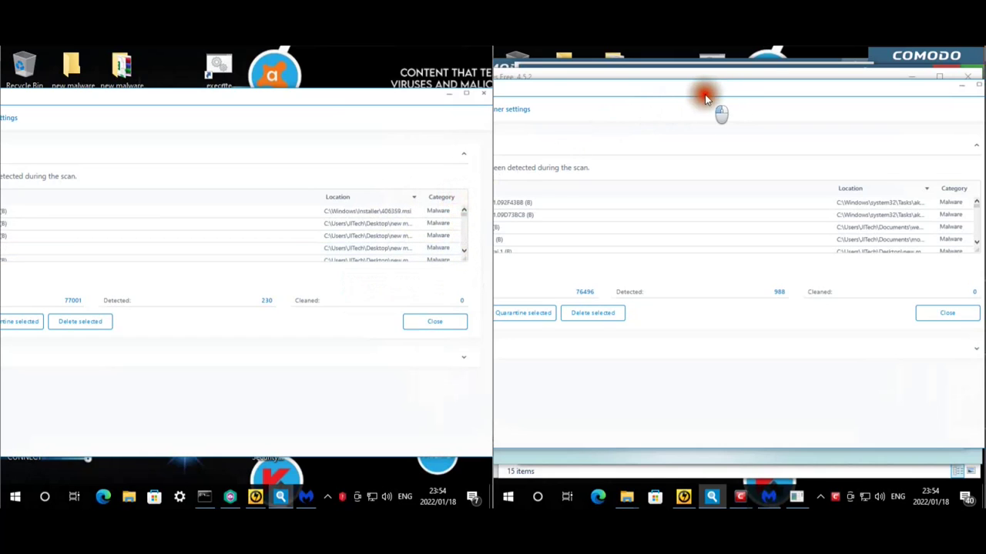
pyautogui.click(880, 206)
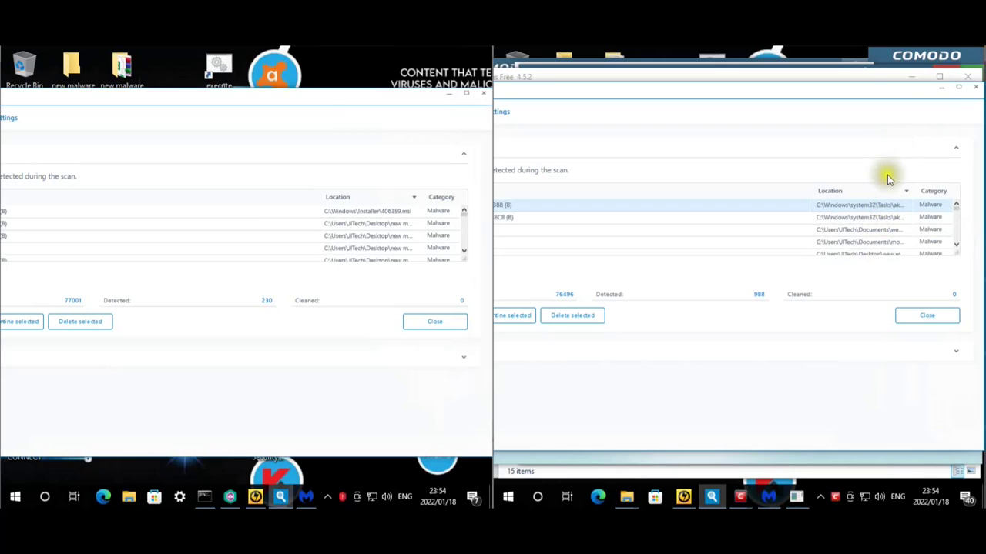
# - Bring up the Worldometer countries page, decline to continue its scripts at both script errors, and close the window
pyautogui.click(797, 497)
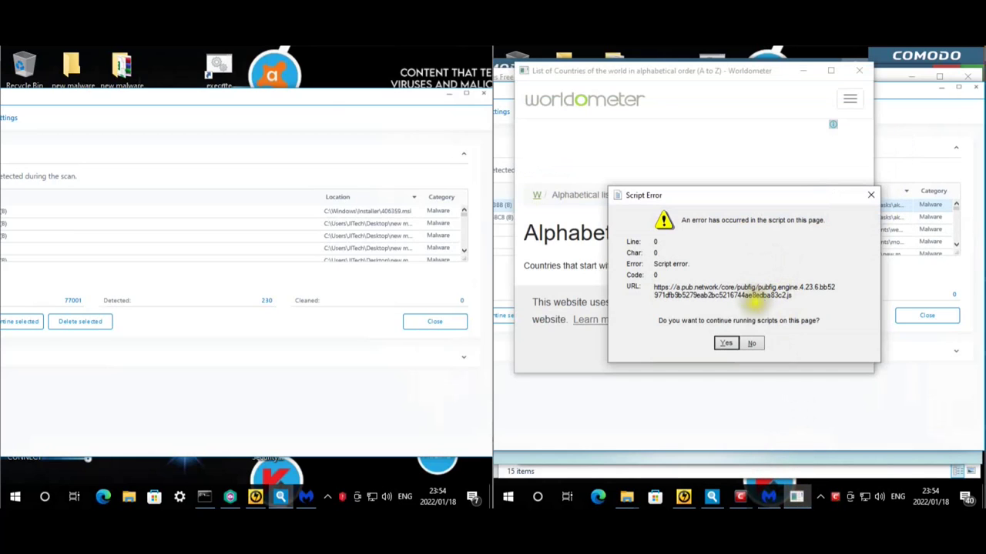
pyautogui.click(756, 344)
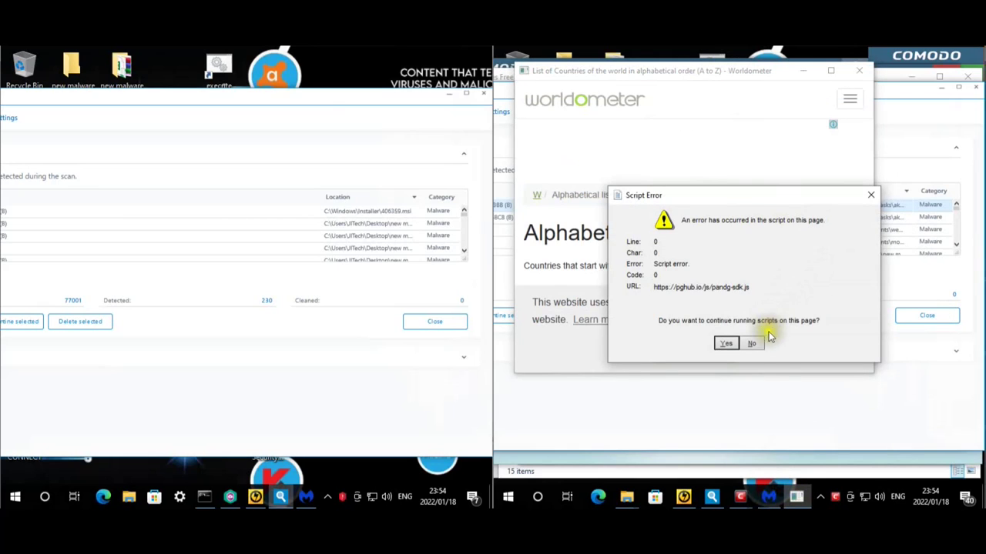
pyautogui.click(761, 343)
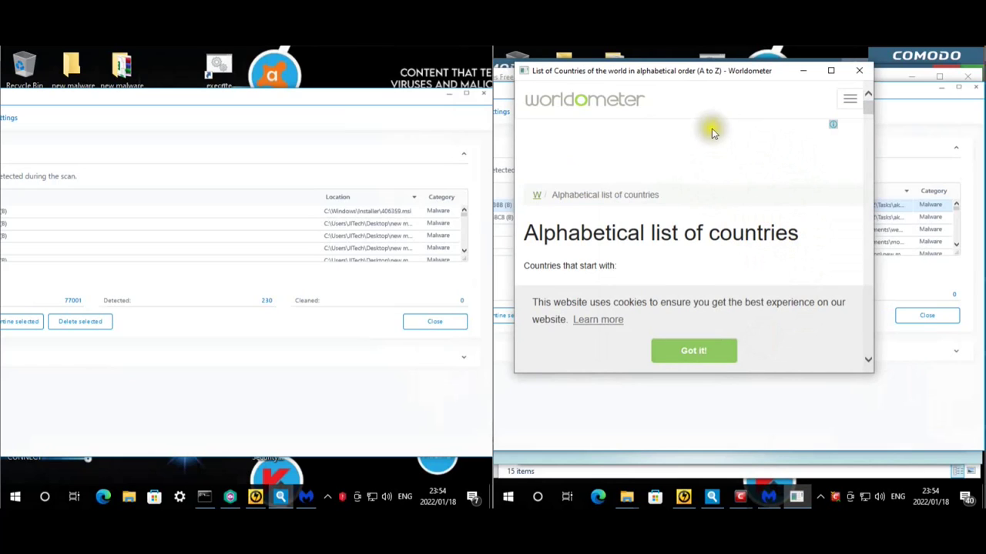
pyautogui.moveTo(728, 70)
pyautogui.mouseDown()
pyautogui.moveTo(718, 61)
pyautogui.moveTo(728, 74)
pyautogui.mouseUp()
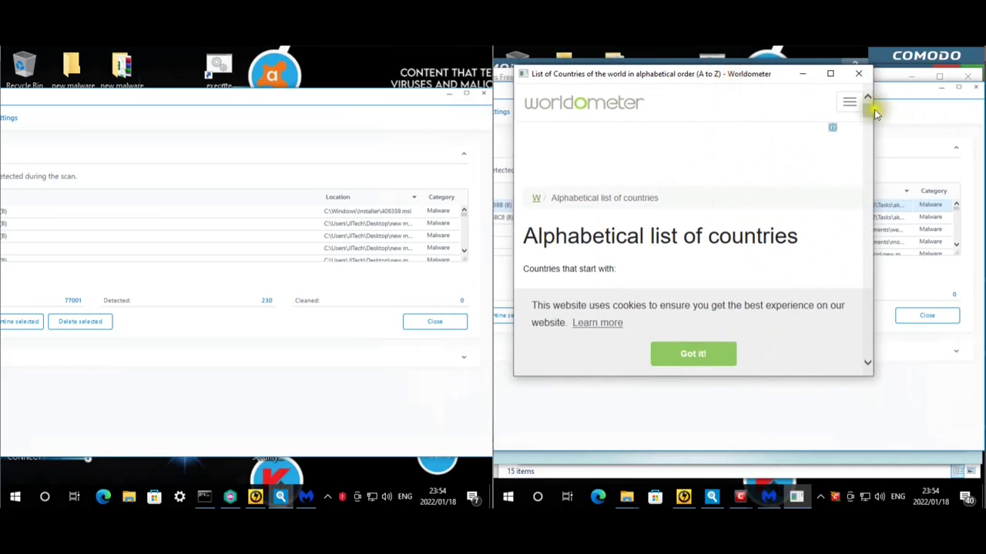
pyautogui.moveTo(866, 113); pyautogui.dragTo(863, 62)
pyautogui.click(864, 74)
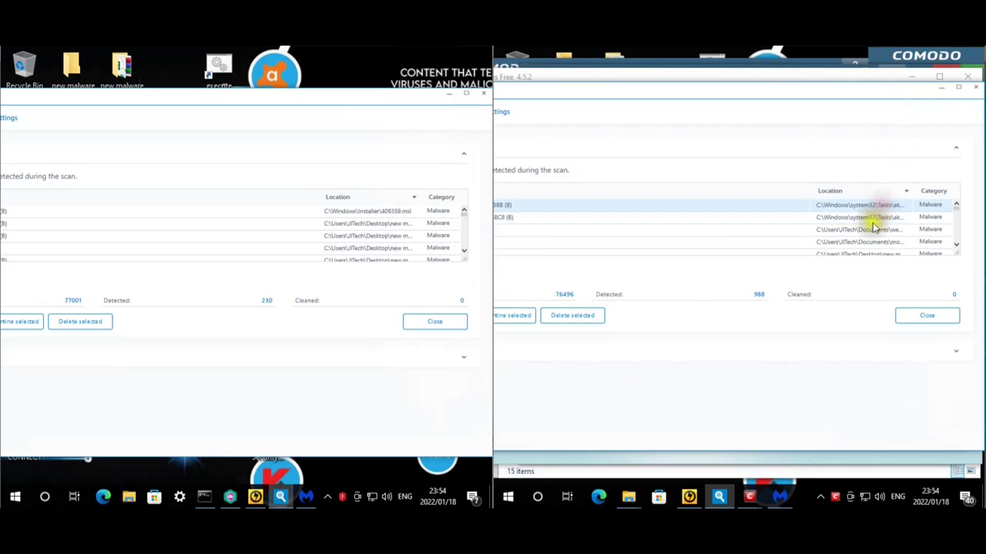
# - Examine the Documents detections, including webzoon.js, and the Desktop malware sample detections in the Comodo machine's Emsisoft results
pyautogui.click(896, 231)
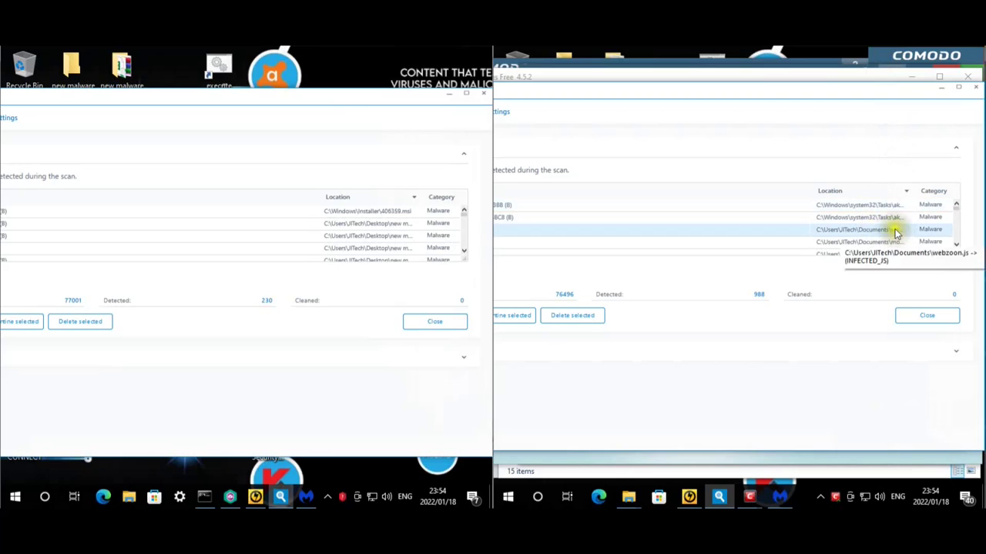
pyautogui.scroll(-1, 896, 232)
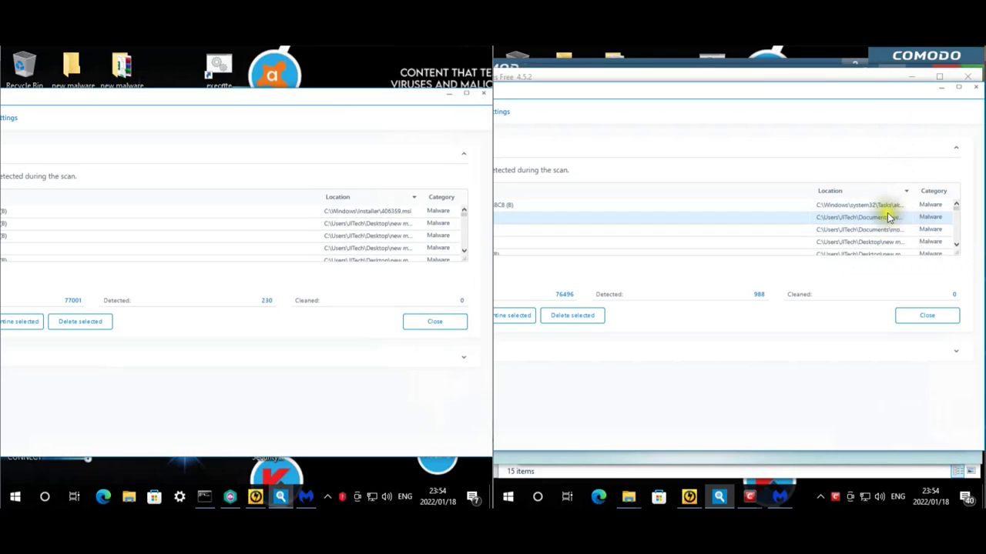
pyautogui.scroll(-4, 895, 239)
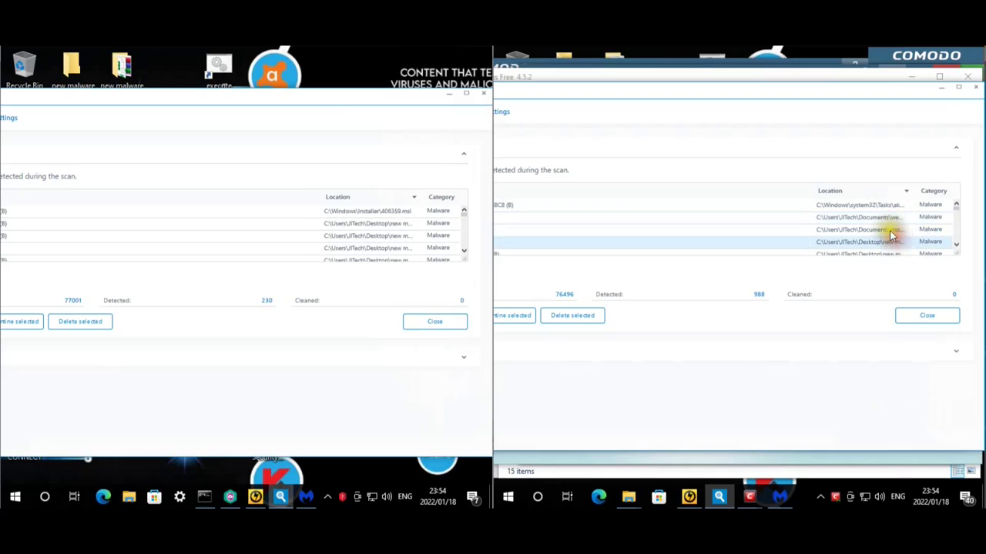
pyautogui.click(959, 243)
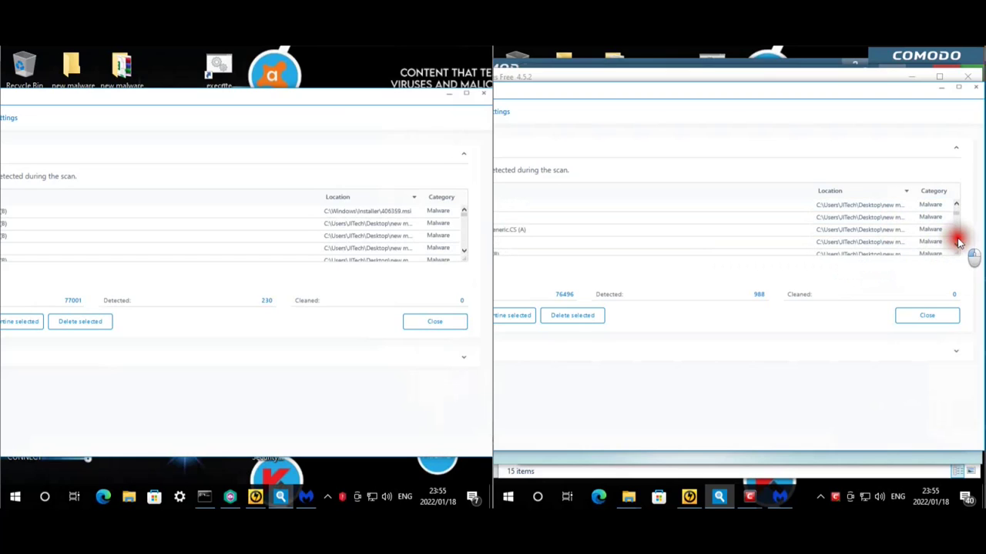
pyautogui.click(956, 229)
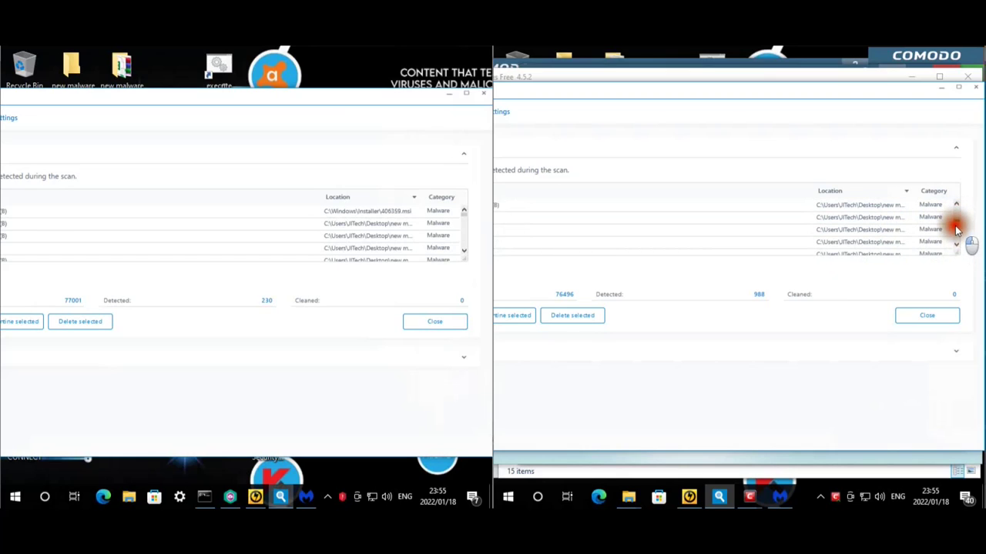
# - Examine the AppData\Local detections at the end of the Comodo machine's Emsisoft results
pyautogui.scroll(-5, 956, 231)
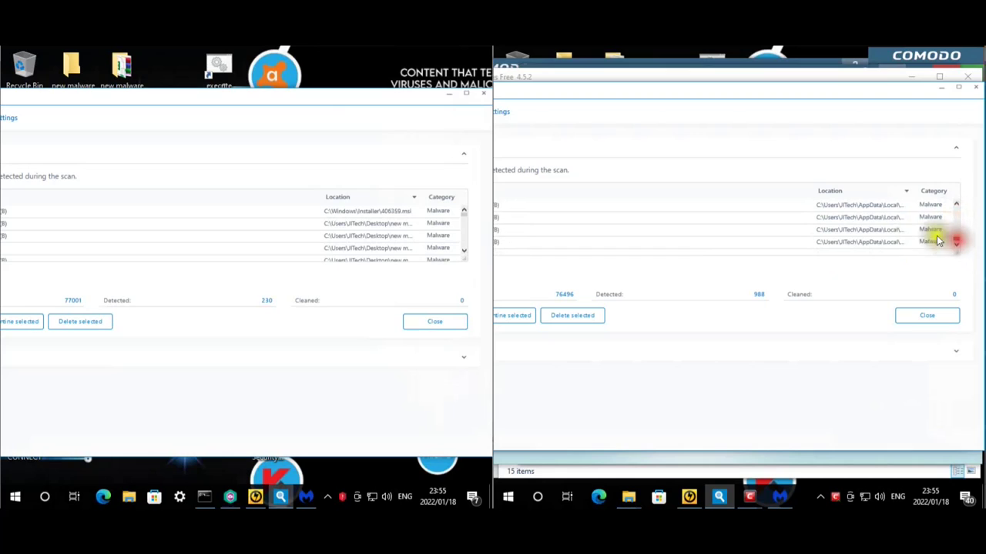
pyautogui.scroll(1, 901, 235)
pyautogui.scroll(-1, 895, 227)
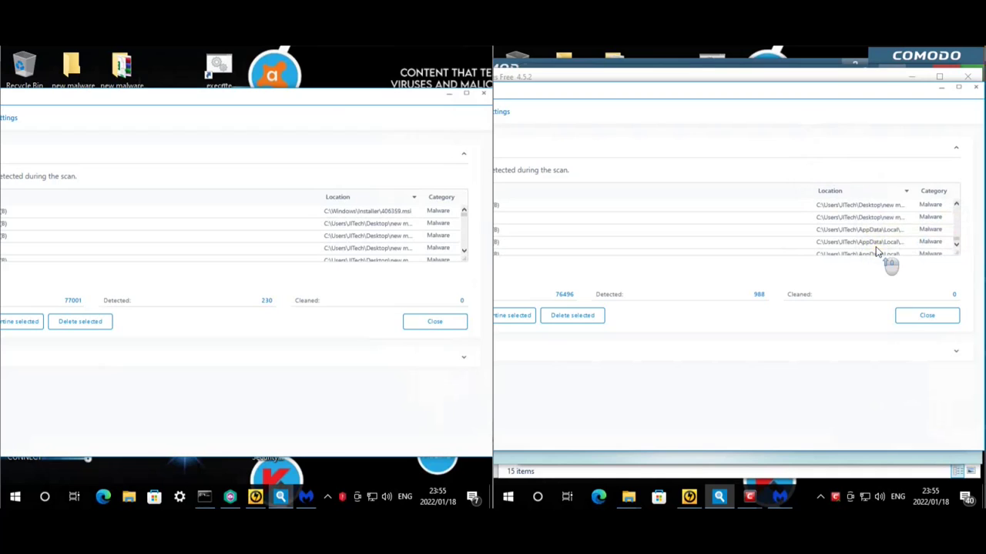
pyautogui.scroll(-1, 891, 244)
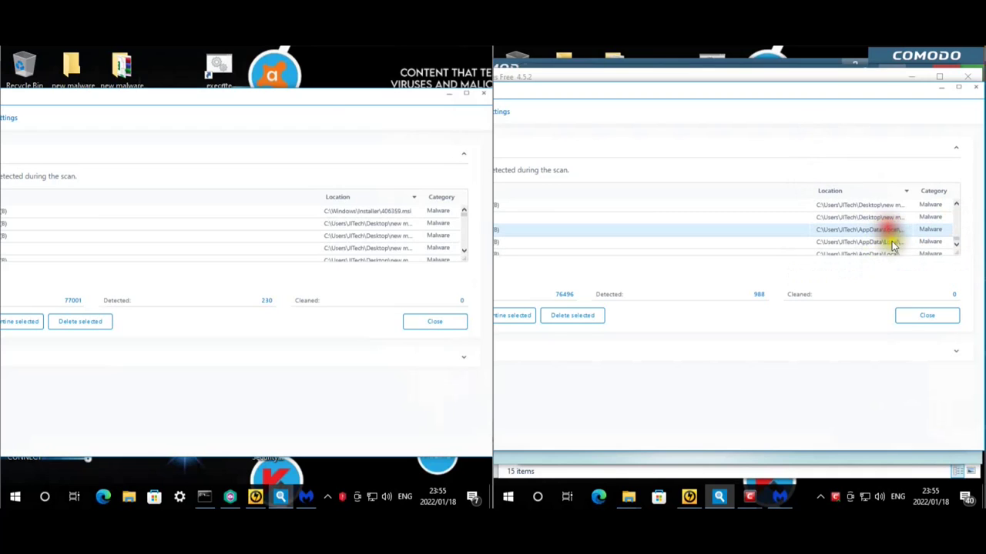
pyautogui.click(958, 246)
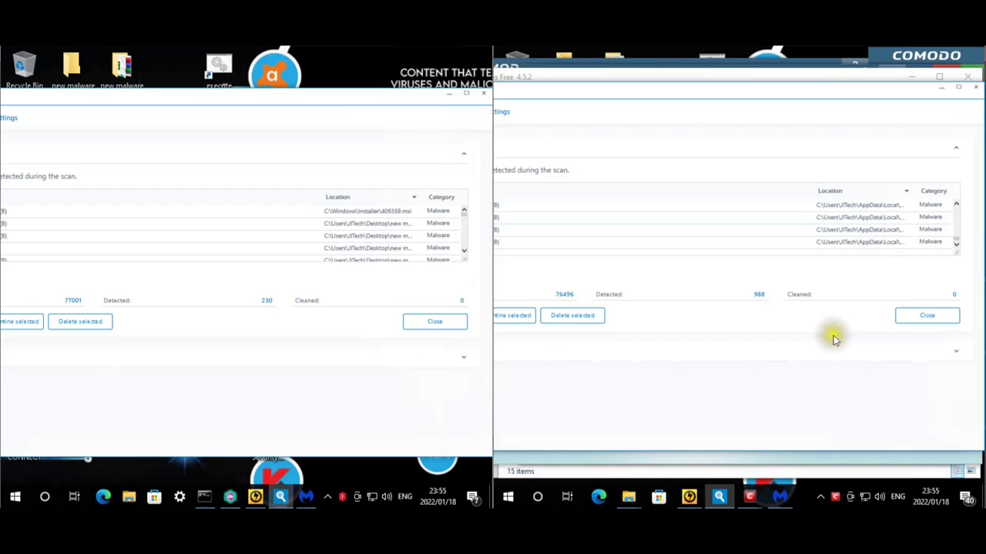
pyautogui.click(878, 241)
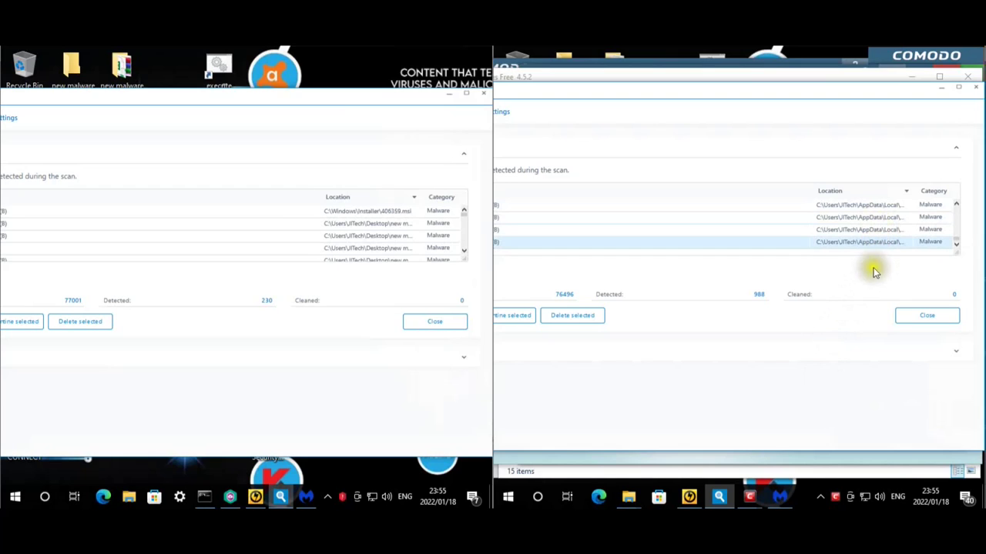
# - Bring up the Malwarebytes threat scan results on both machines and sort each list by location
pyautogui.click(779, 497)
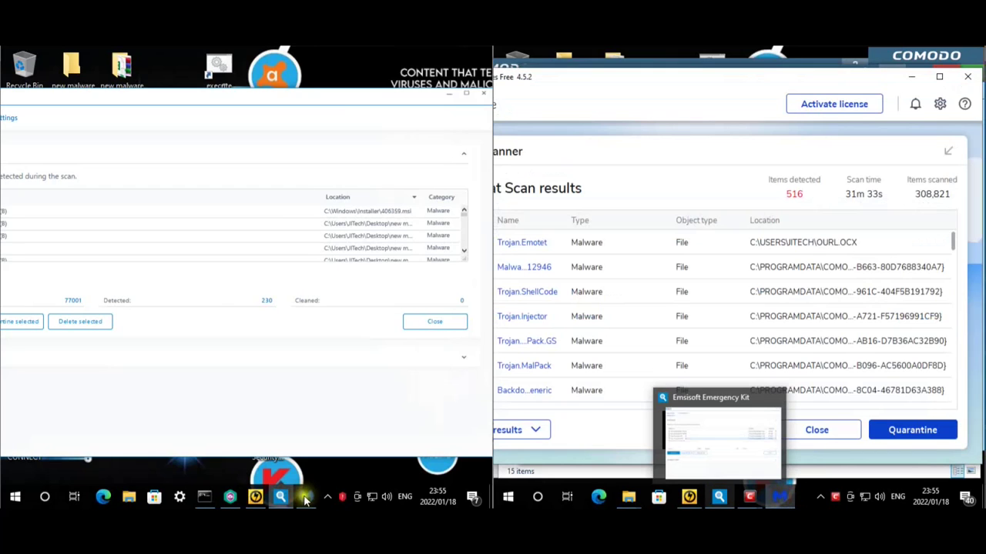
pyautogui.click(306, 492)
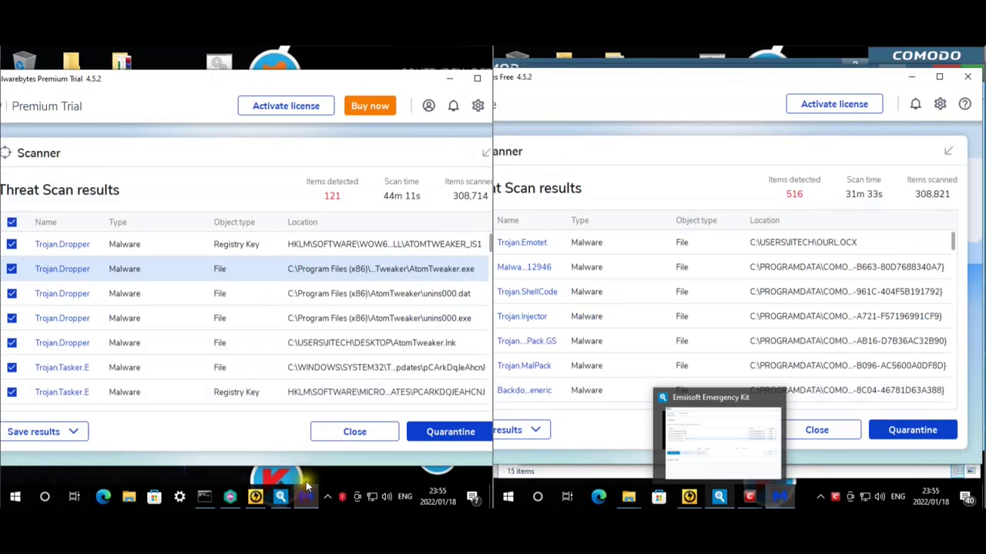
pyautogui.click(397, 222)
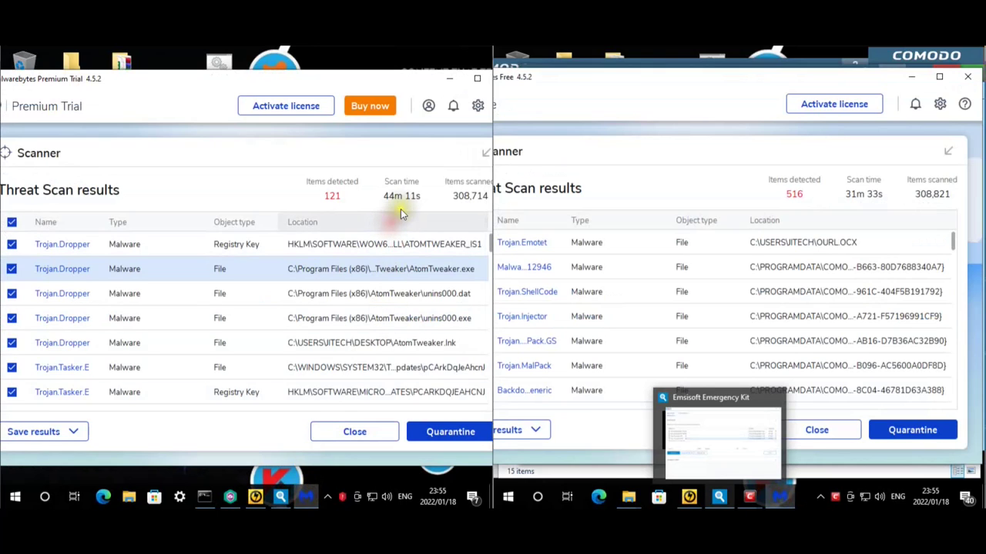
pyautogui.click(797, 221)
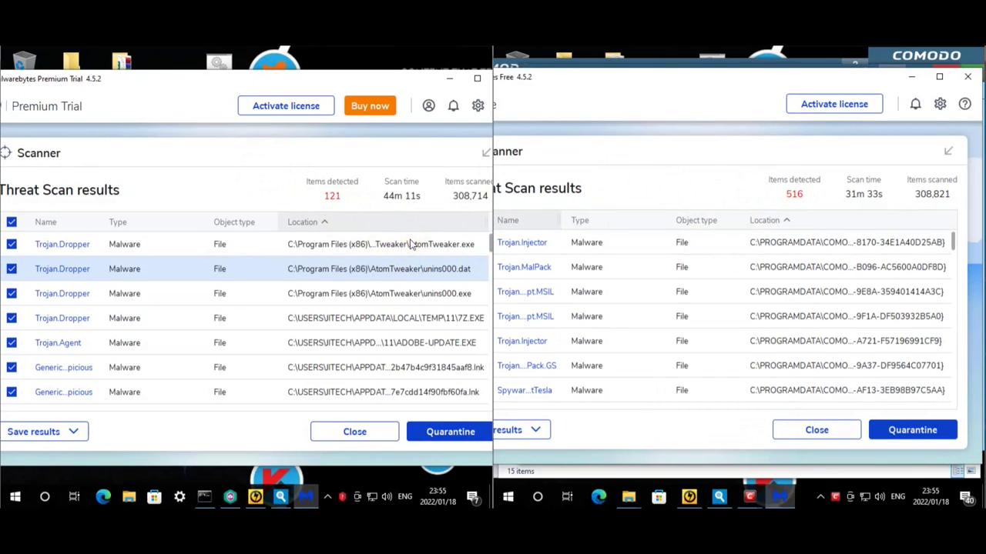
# - Deselect the 7Z.EXE, ADOBE-UPDATE.EXE and Desktop AtomTweaker.lnk detections in the first machine's Malwarebytes results
pyautogui.click(392, 318)
pyautogui.click(404, 343)
pyautogui.scroll(-1, 409, 350)
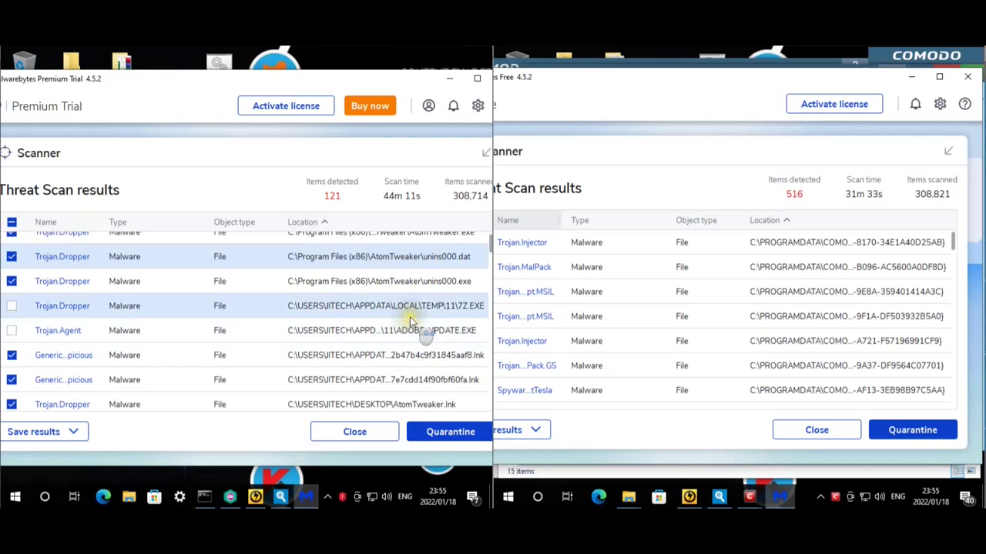
pyautogui.scroll(-2, 405, 305)
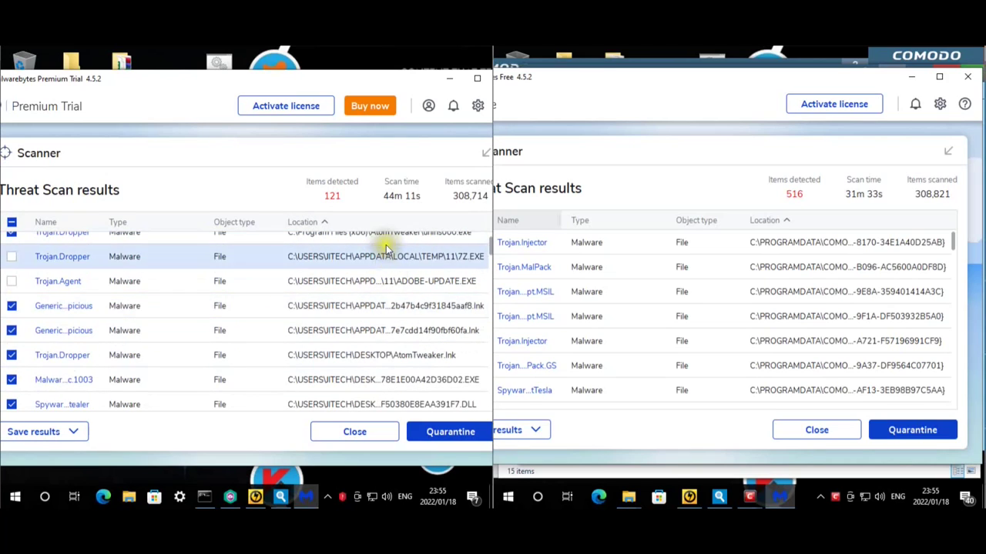
pyautogui.scroll(-1, 405, 300)
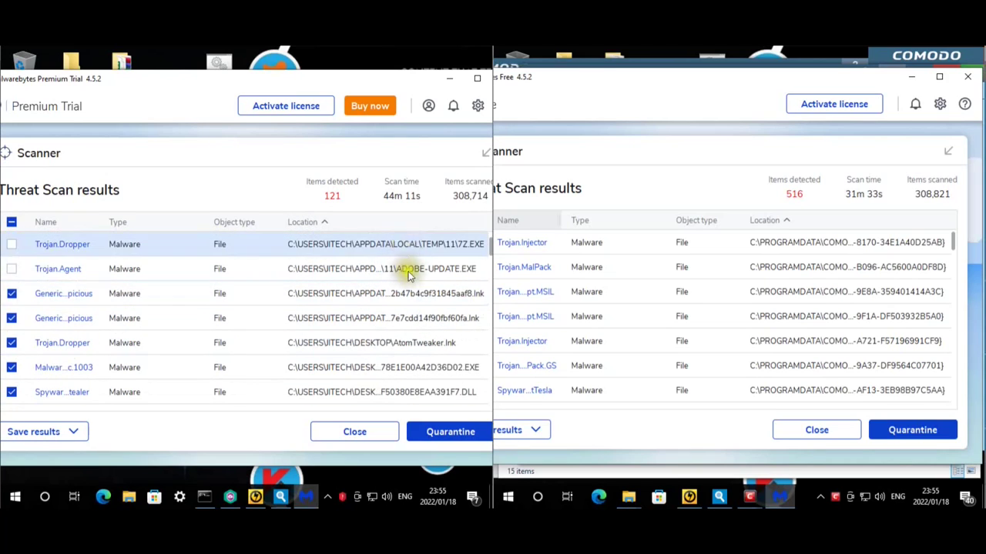
pyautogui.click(431, 343)
pyautogui.scroll(-2, 428, 339)
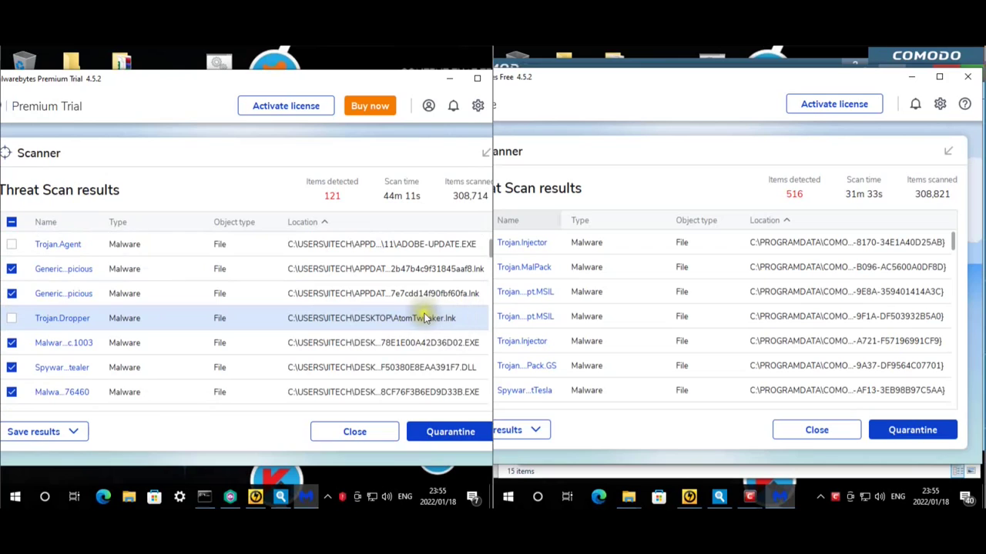
# - Look through the first machine's Desktop sample detections and deselect the Trojan.Tasker.E file in Windows\System32\Tasks\Updates
pyautogui.scroll(-10, 427, 320)
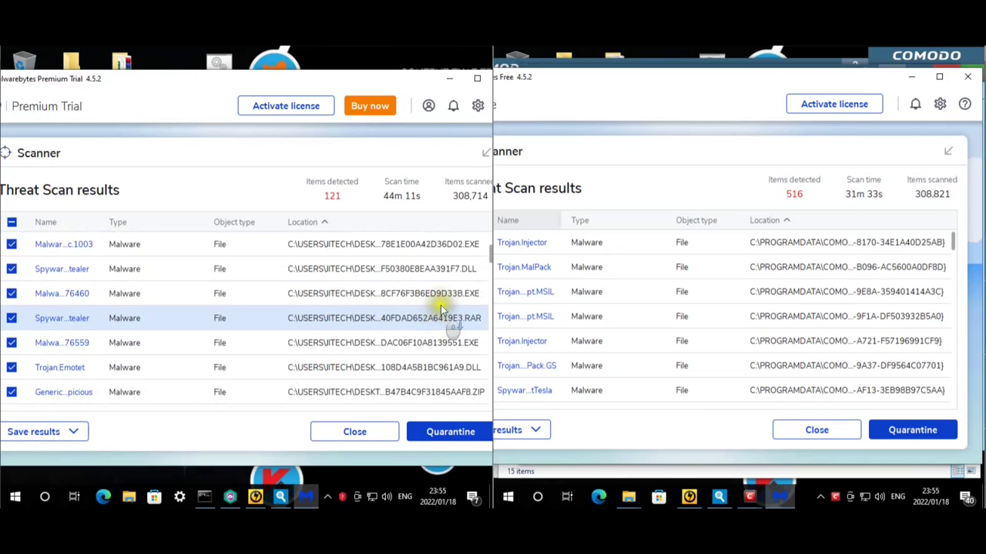
pyautogui.moveTo(491, 253); pyautogui.dragTo(489, 382)
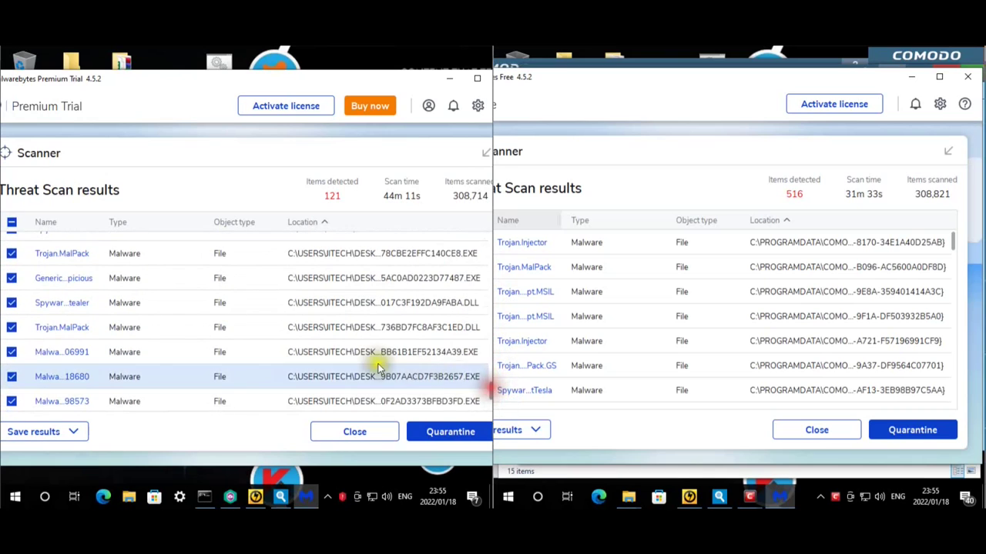
pyautogui.scroll(-4, 381, 366)
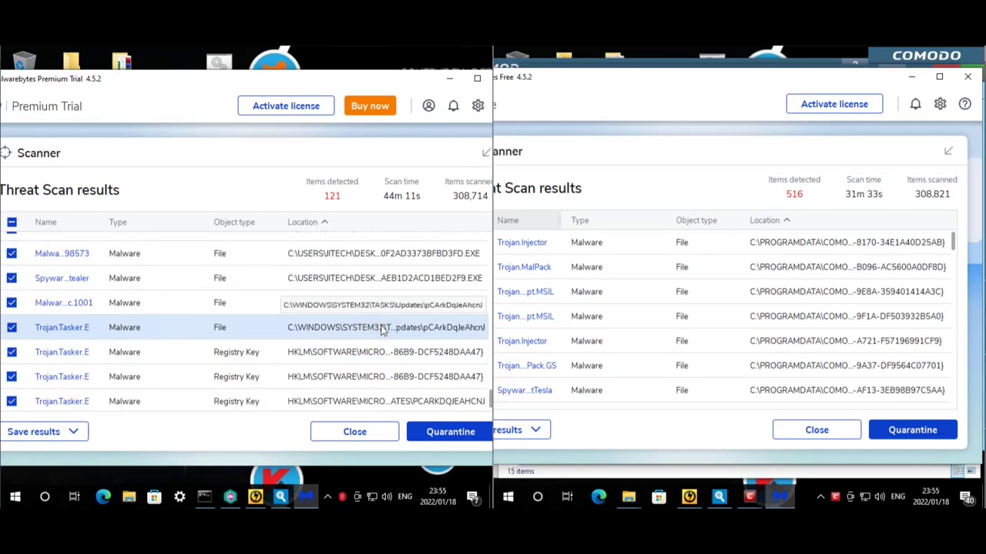
pyautogui.click(383, 330)
# - Bring up the first machine's start ChromeUpdate command window and dismiss its AutoIt3.exe error
pyautogui.click(217, 490)
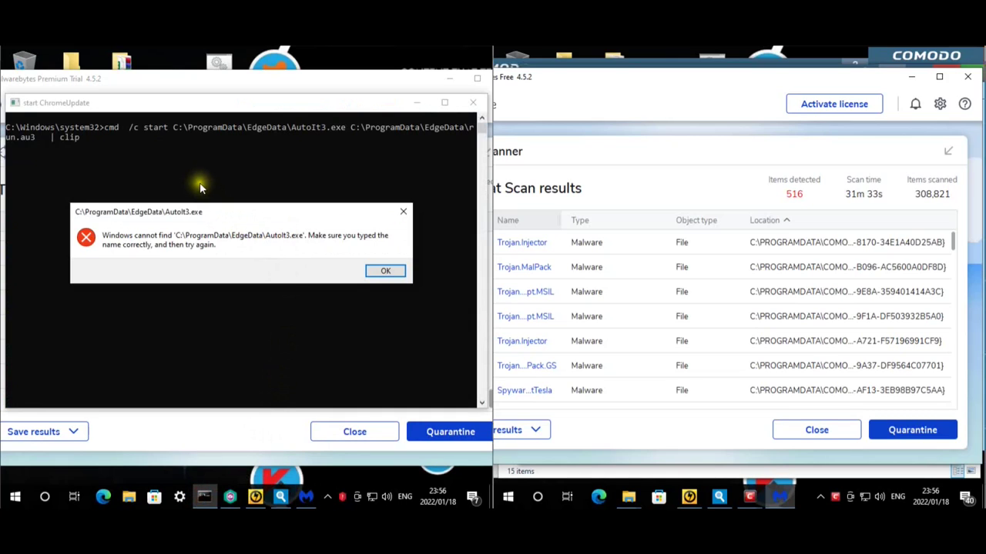
pyautogui.click(83, 112)
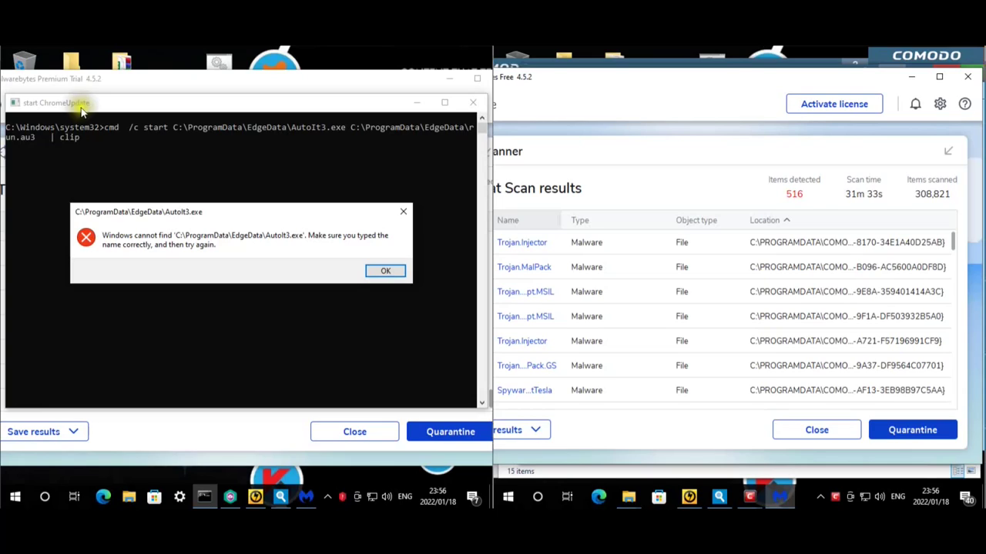
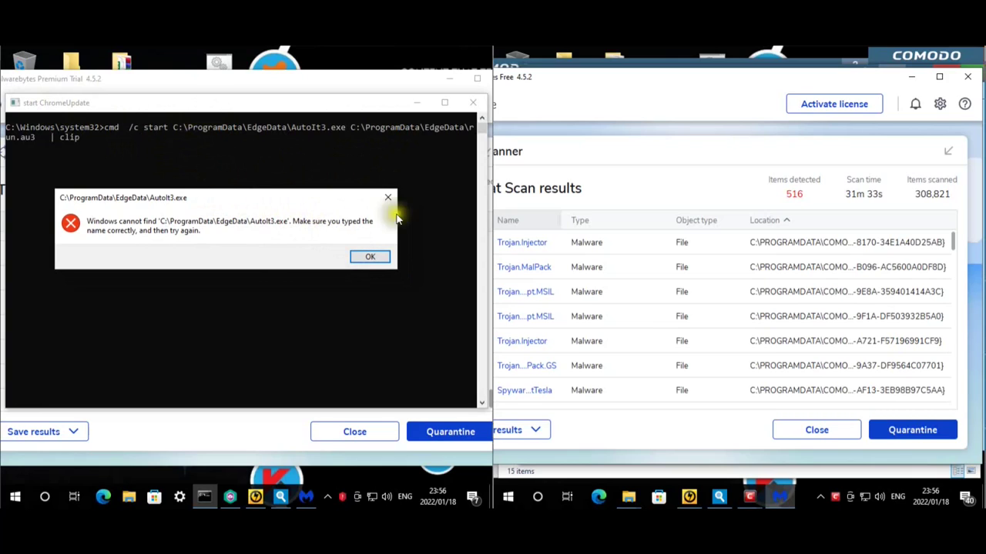
pyautogui.click(373, 256)
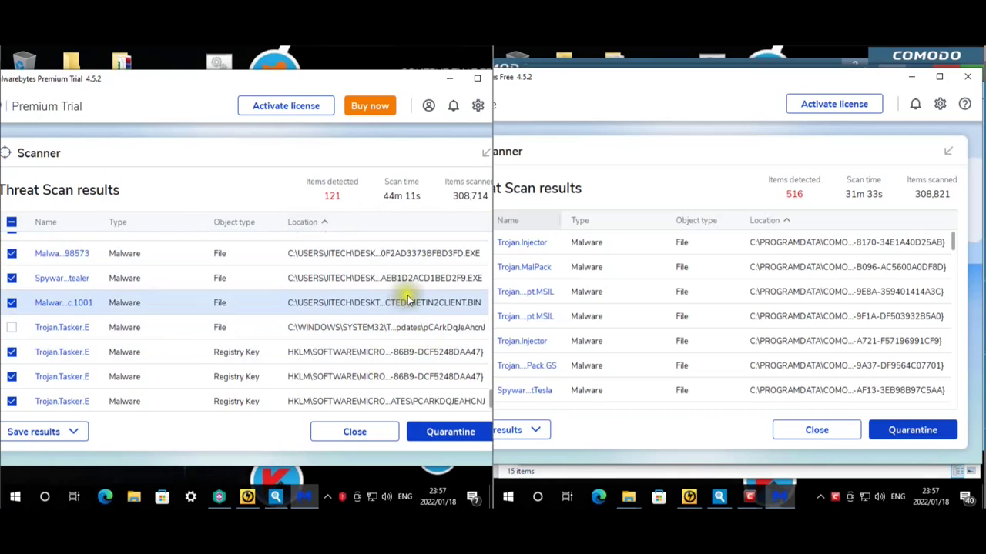
# - Deselect the second Trojan.Tasker.E registry key ending in DCF5248DAA47, the PCARKDQJEAHCNJ key and the ATOMTWEAKER_IS1 Trojan.Dropper key
pyautogui.scroll(-1, 406, 354)
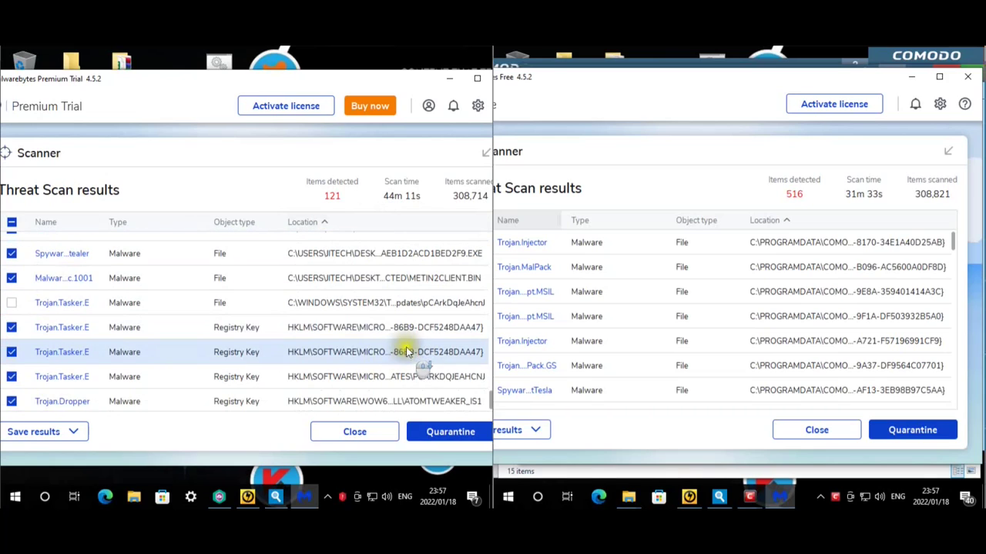
pyautogui.click(336, 322)
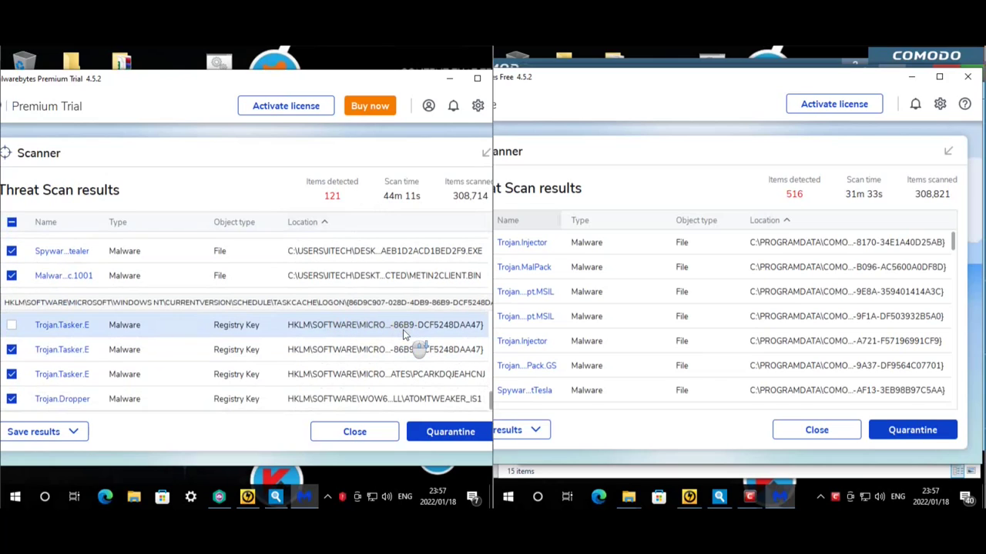
pyautogui.click(378, 348)
pyautogui.click(374, 374)
pyautogui.click(374, 399)
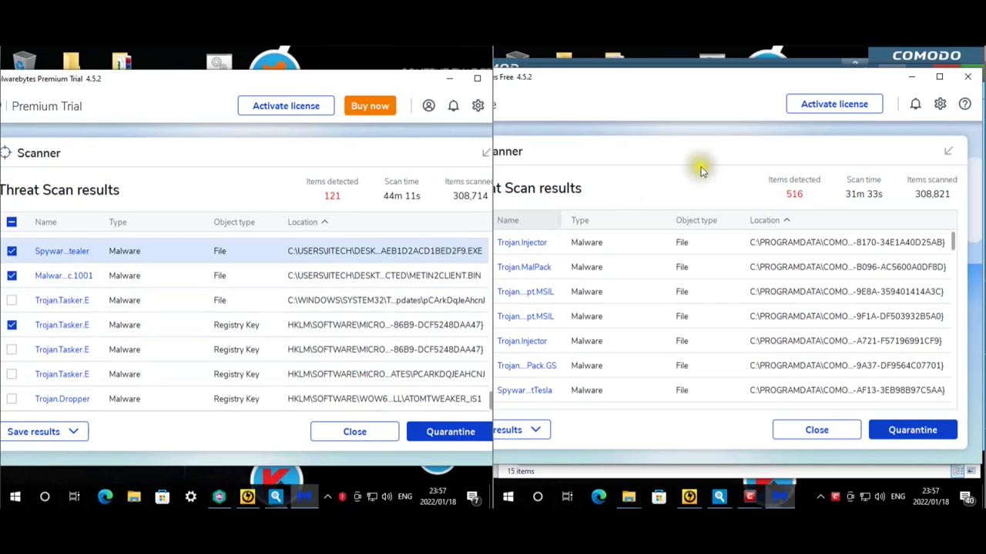
# - Examine the Comodo quarantine data detections in ProgramData and the first AppData detections in the Comodo machine's Malwarebytes results
pyautogui.click(883, 244)
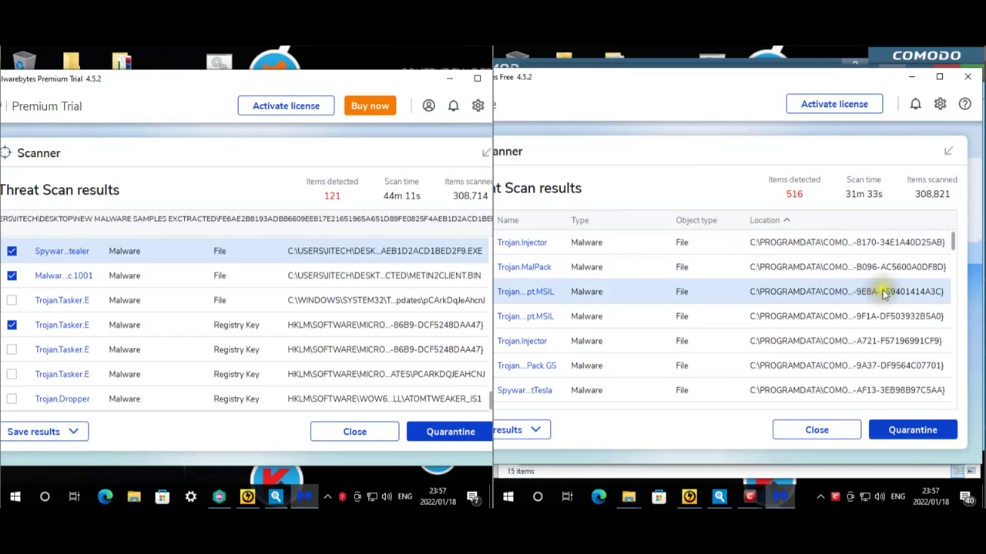
pyautogui.click(903, 270)
pyautogui.scroll(-1, 905, 271)
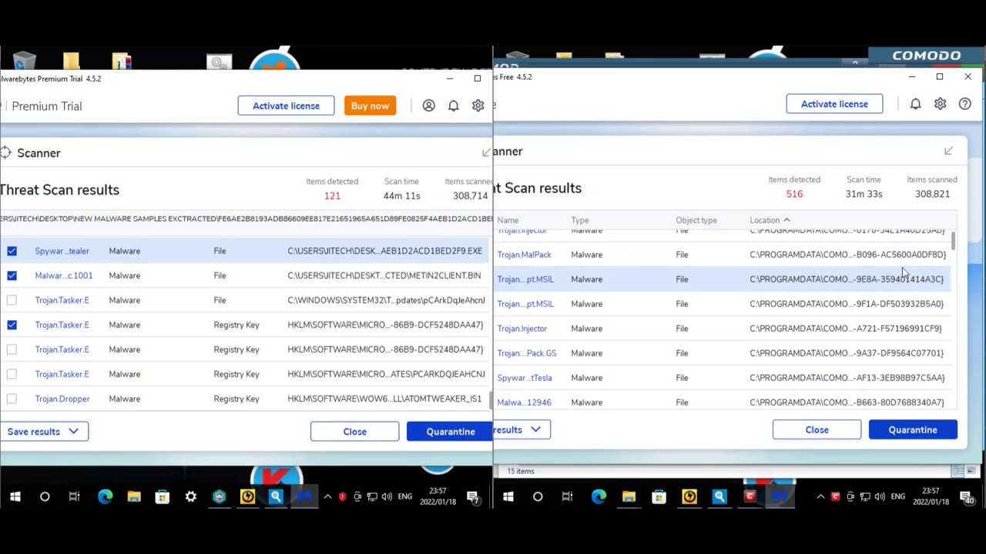
pyautogui.scroll(1, 901, 278)
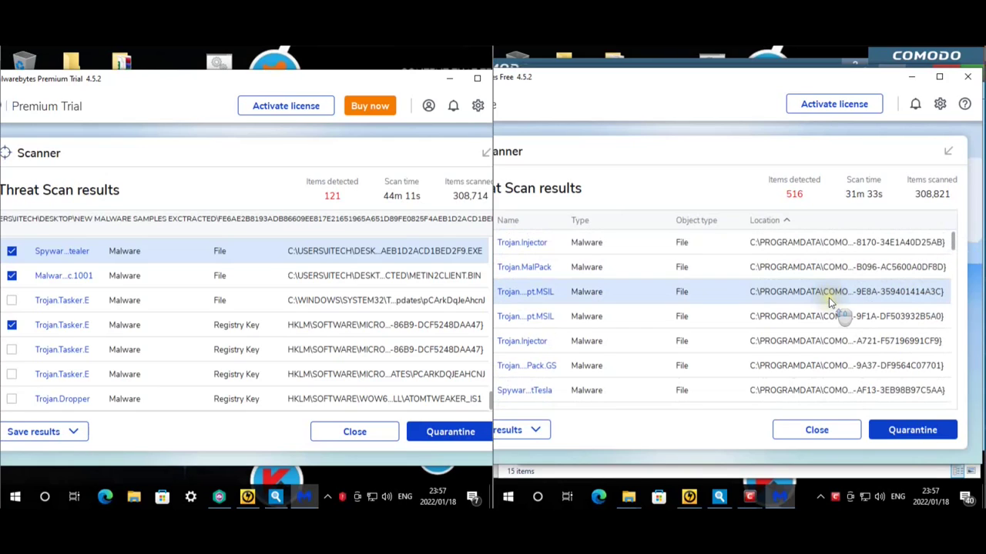
pyautogui.click(816, 242)
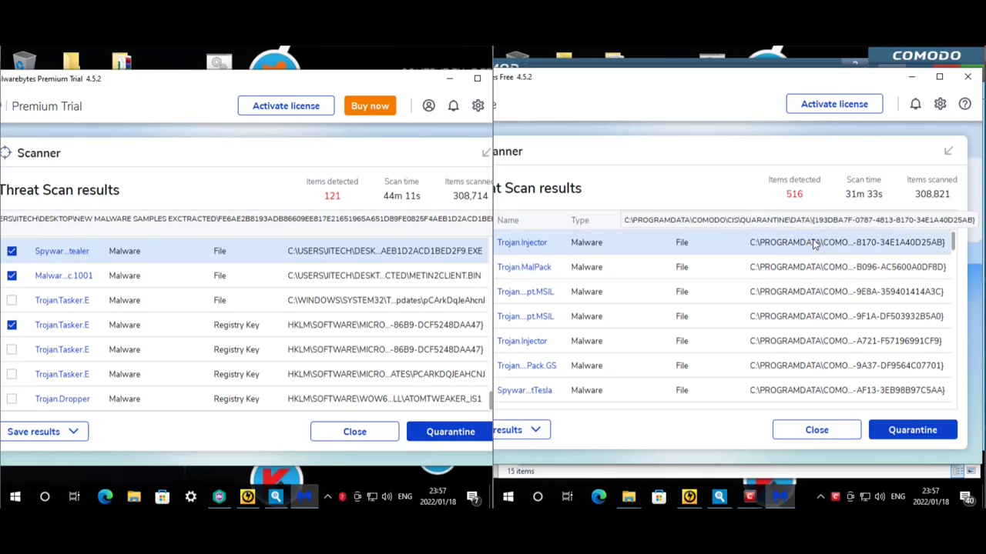
pyautogui.scroll(-5, 887, 277)
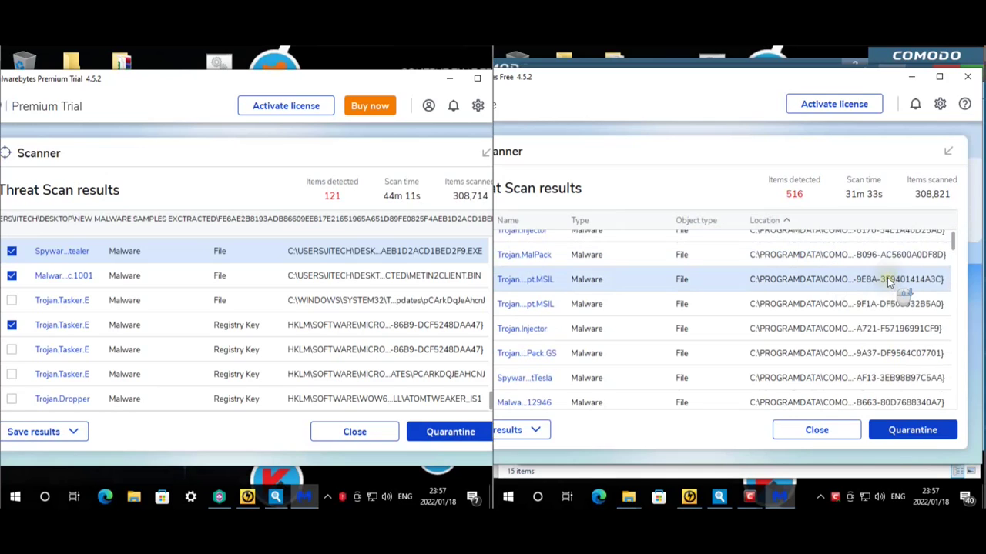
pyautogui.scroll(-10, 888, 277)
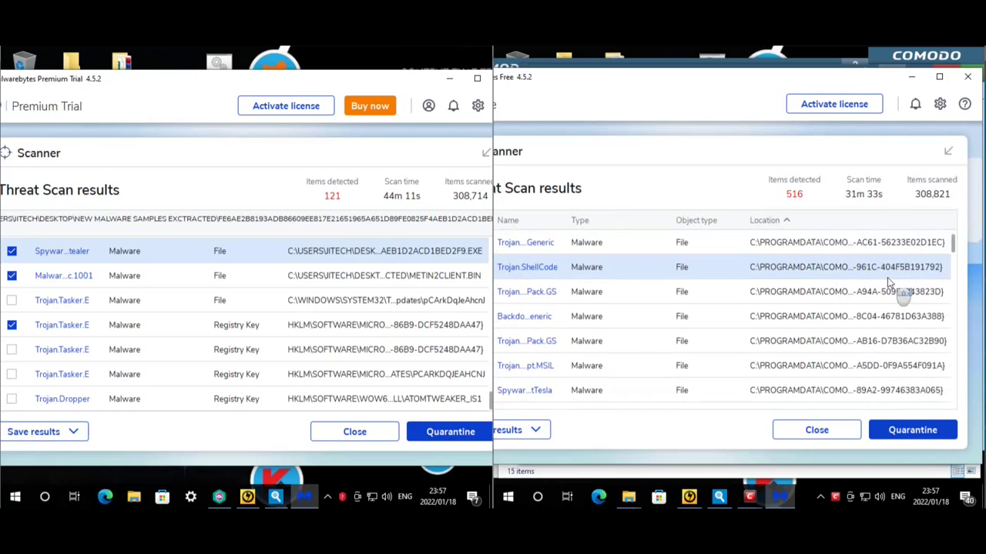
pyautogui.scroll(2, 887, 277)
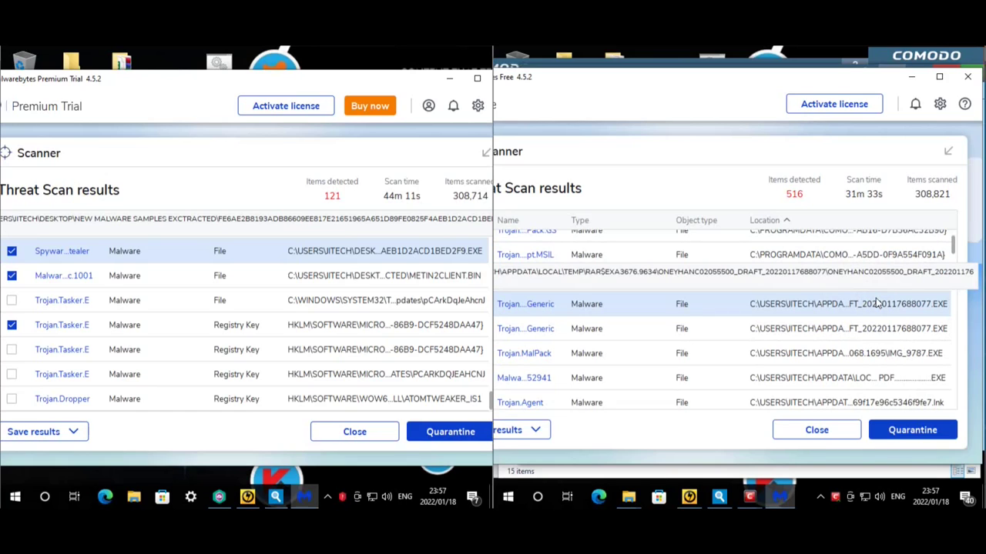
# - Examine the AppData Temp executables and Recent shortcut detections in the Comodo machine's Malwarebytes results
pyautogui.click(870, 377)
pyautogui.scroll(-3, 855, 354)
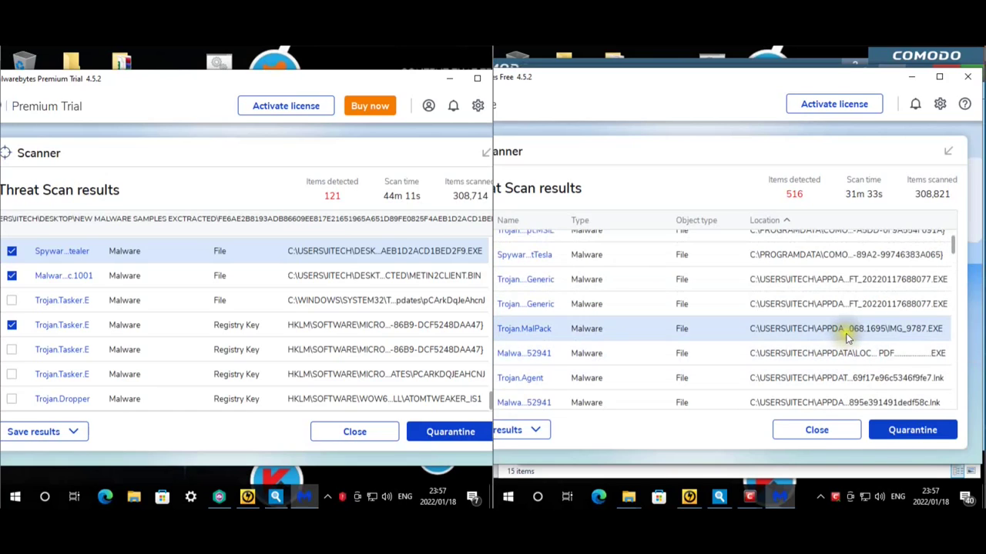
pyautogui.scroll(-6, 847, 335)
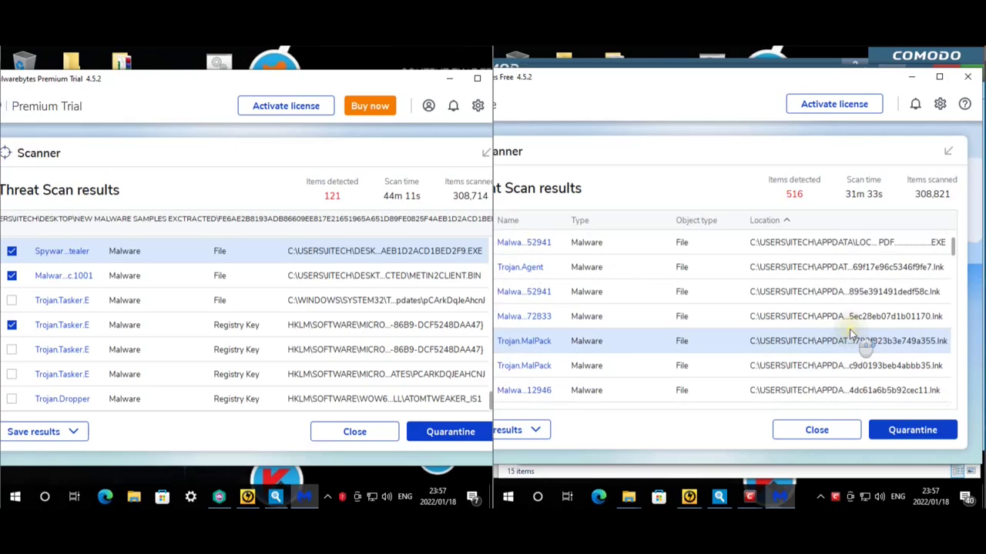
pyautogui.scroll(-4, 854, 325)
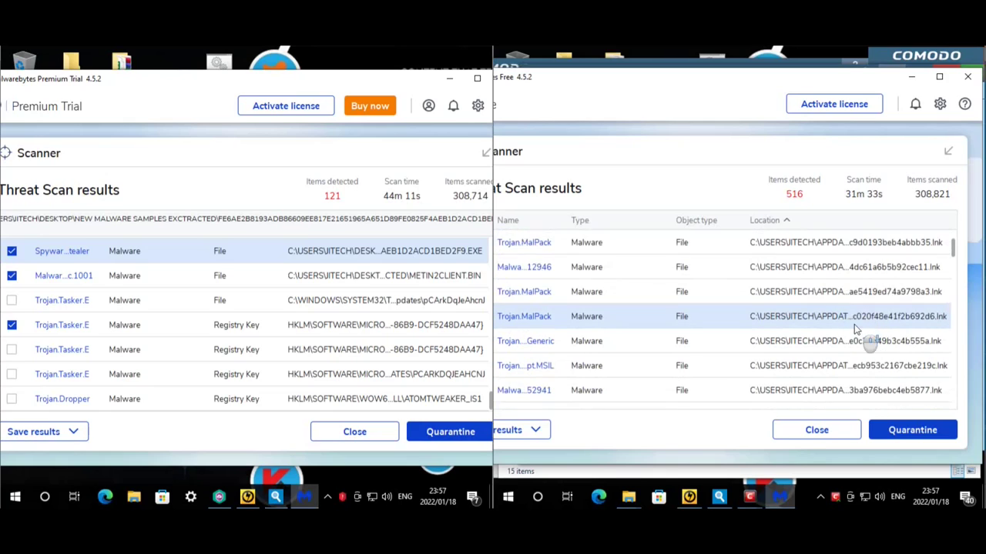
pyautogui.scroll(6, 854, 324)
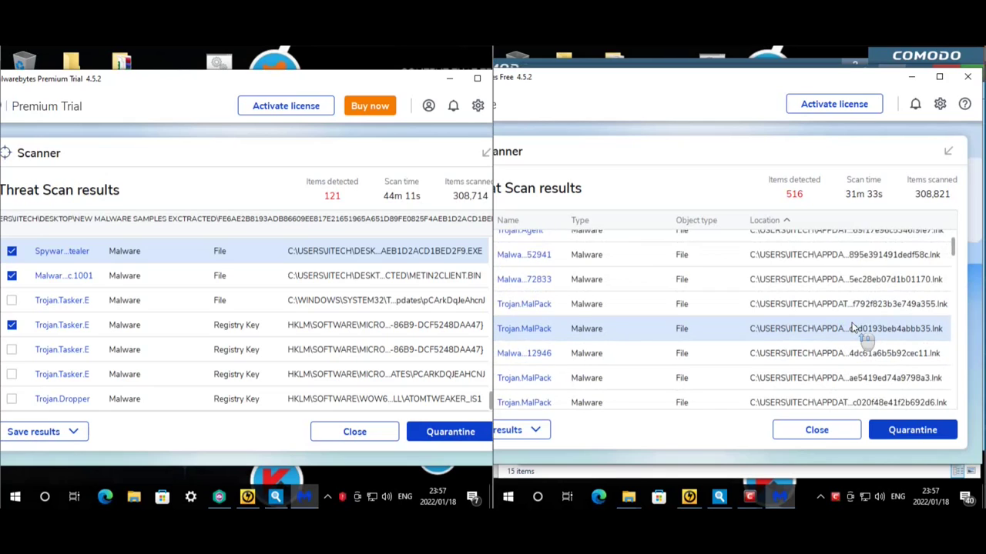
pyautogui.scroll(2, 856, 329)
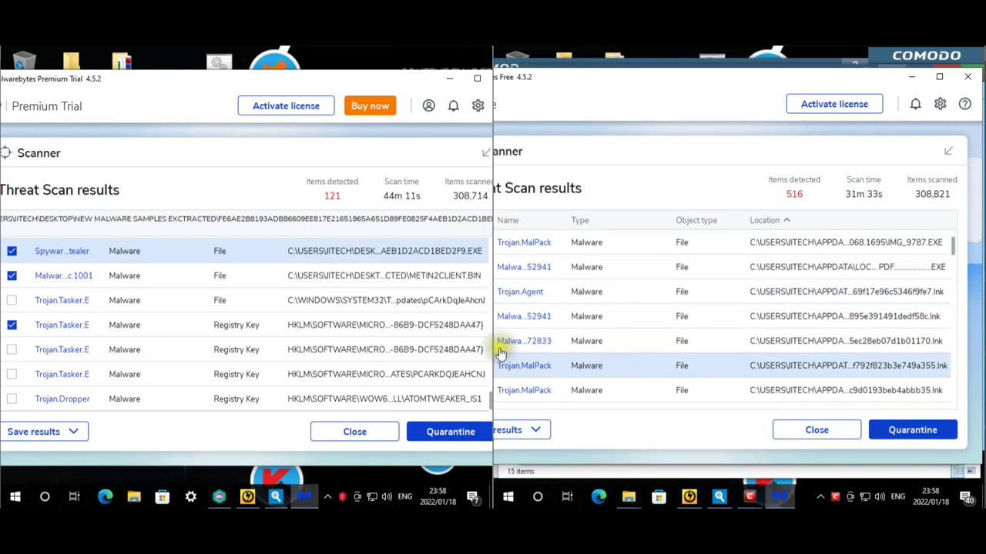
pyautogui.scroll(-5, 820, 312)
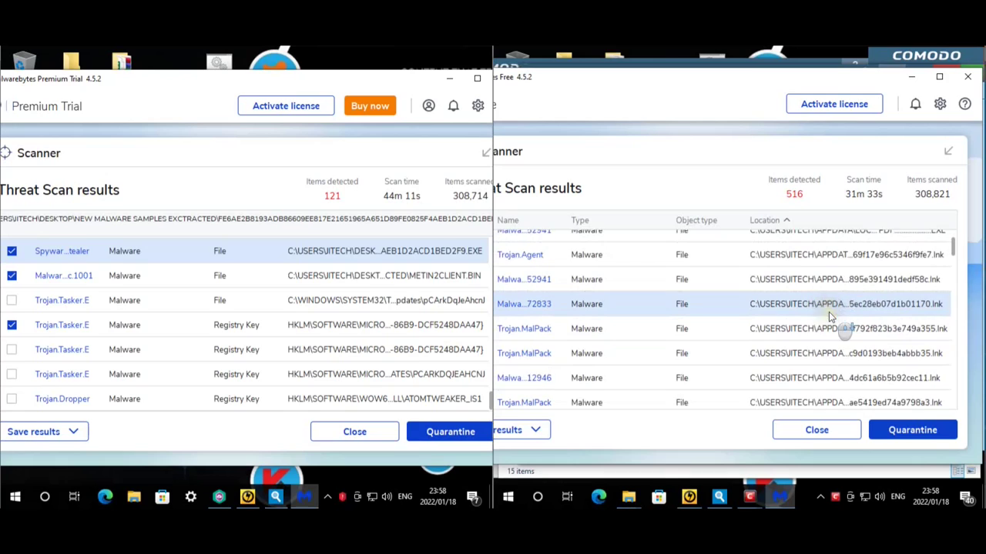
pyautogui.scroll(-4, 830, 317)
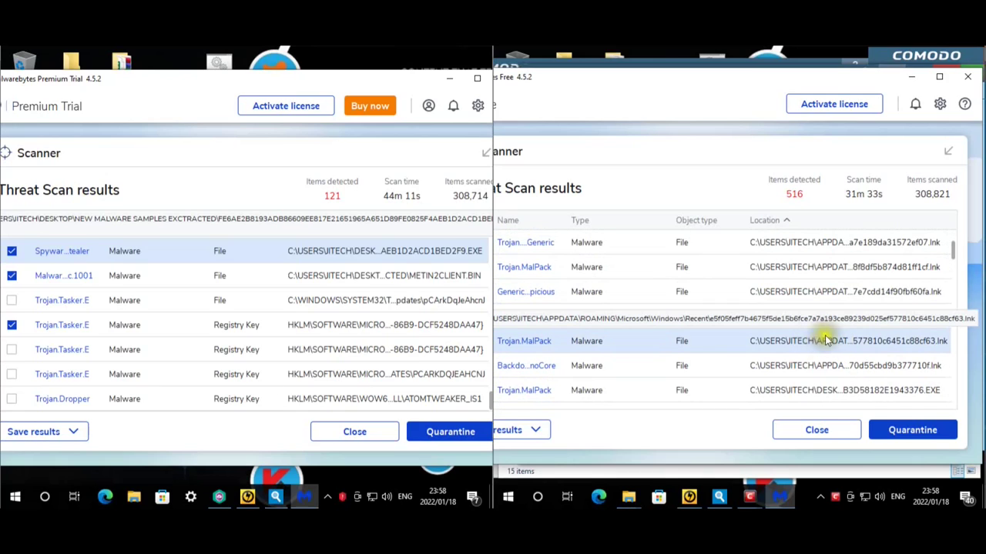
pyautogui.scroll(-3, 816, 342)
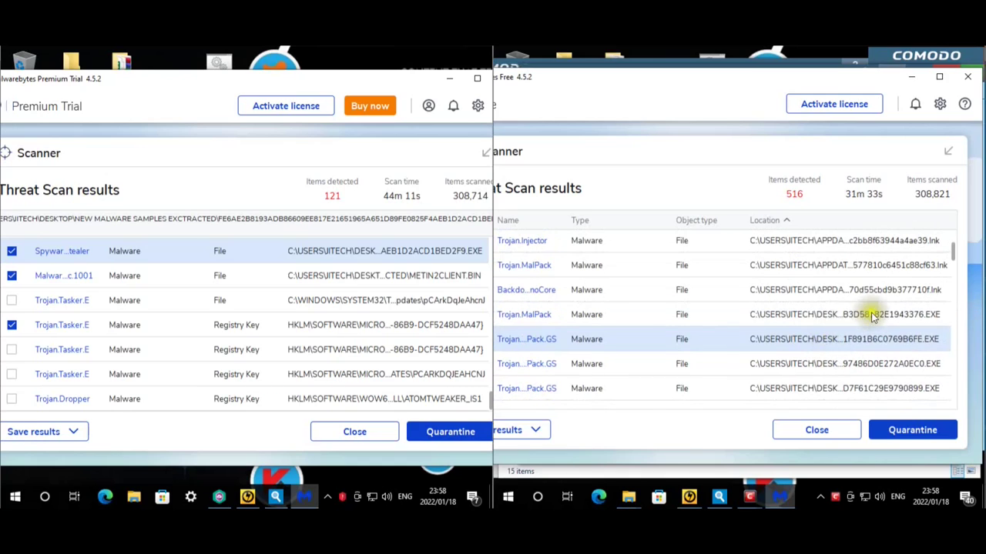
pyautogui.scroll(1, 893, 302)
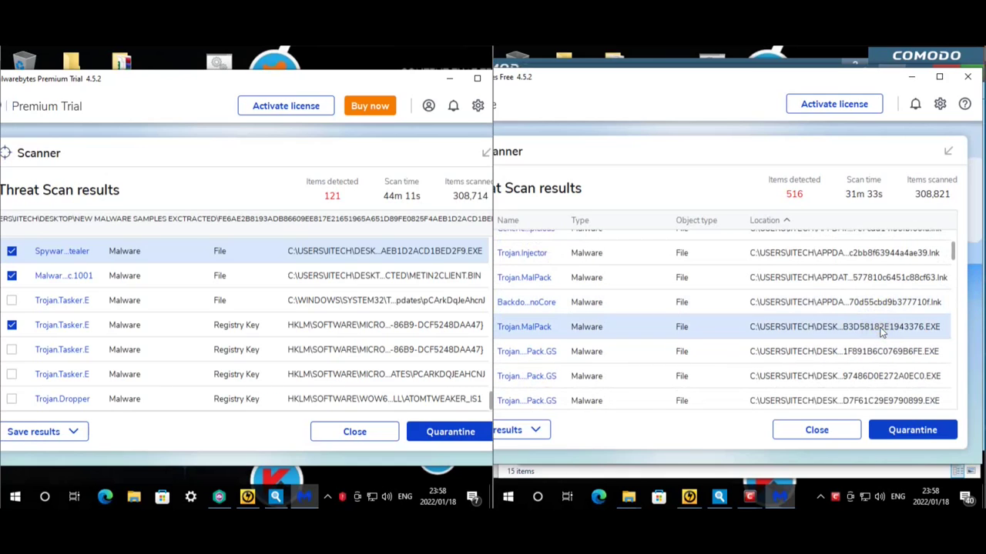
# - Look through the Comodo machine's remaining Desktop sample detections and the last entry, the Trojan.Emotet file OURL.OCX
pyautogui.moveTo(952, 251); pyautogui.dragTo(951, 394)
pyautogui.scroll(-5, 778, 333)
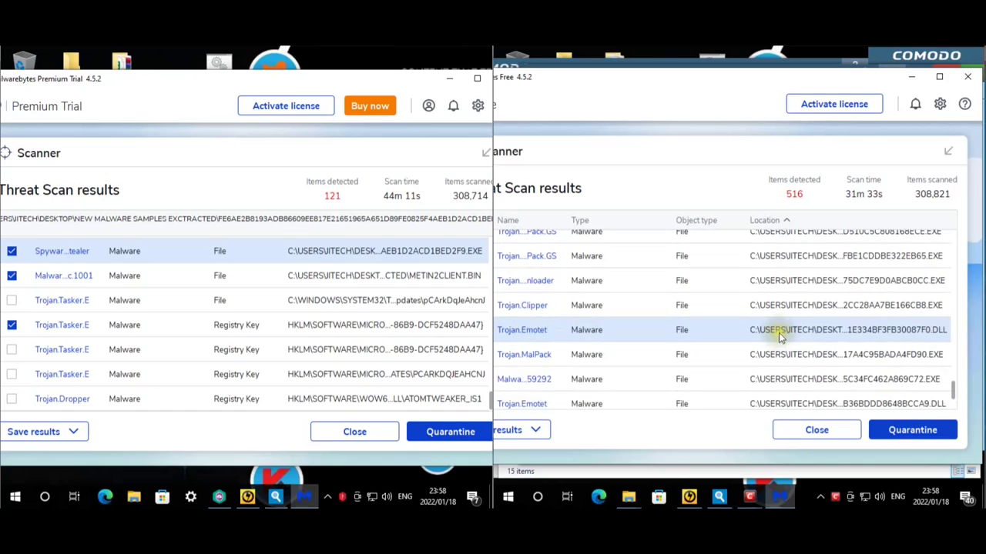
pyautogui.scroll(-8, 779, 332)
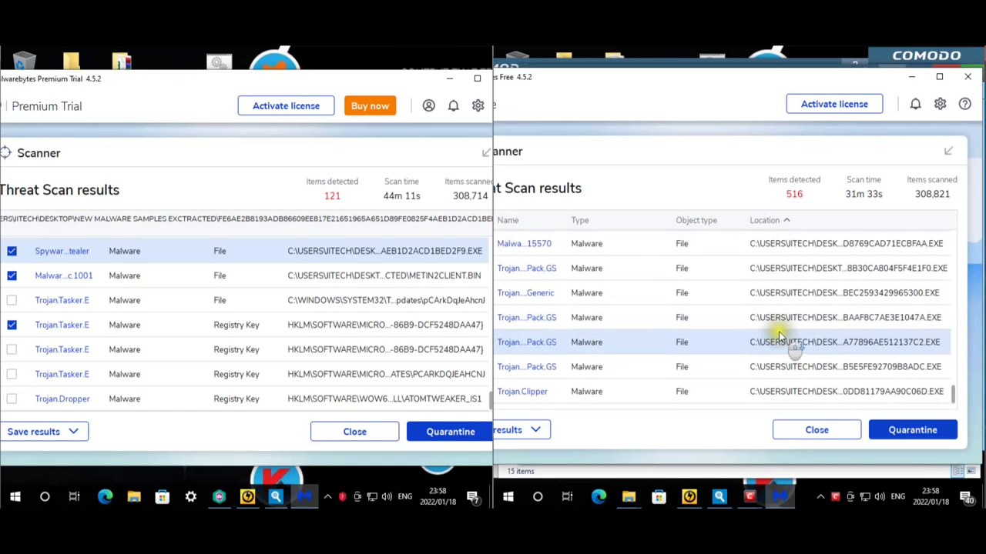
pyautogui.scroll(-8, 779, 337)
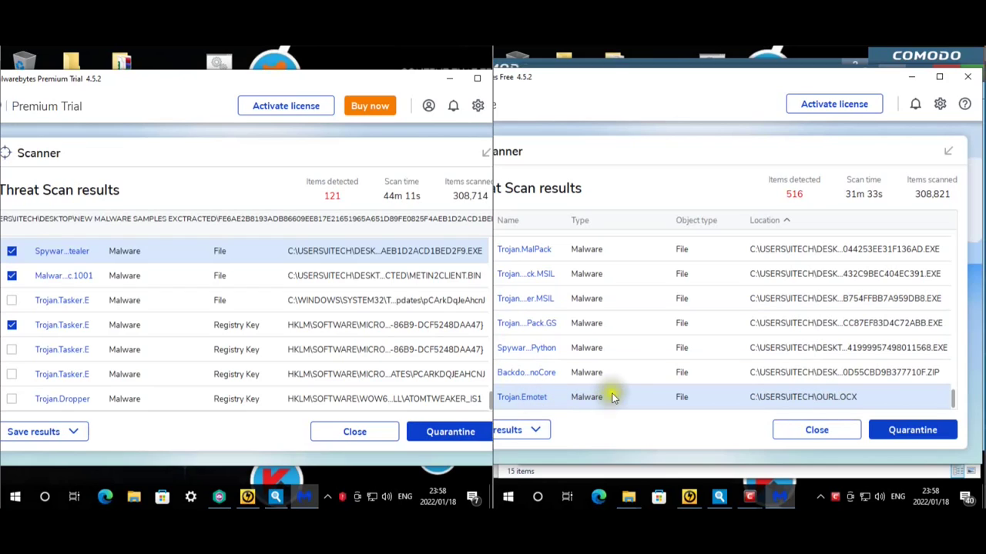
pyautogui.click(795, 375)
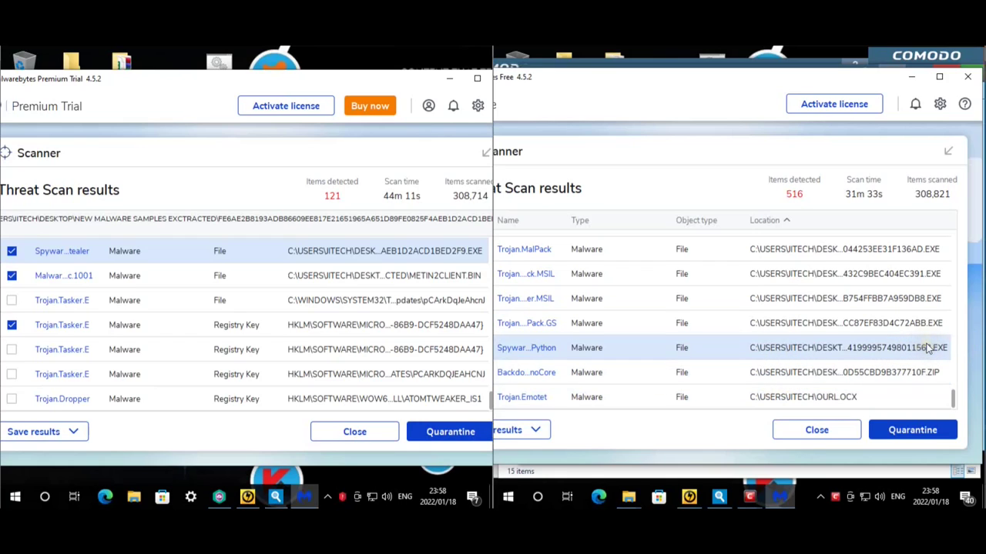
pyautogui.click(950, 398)
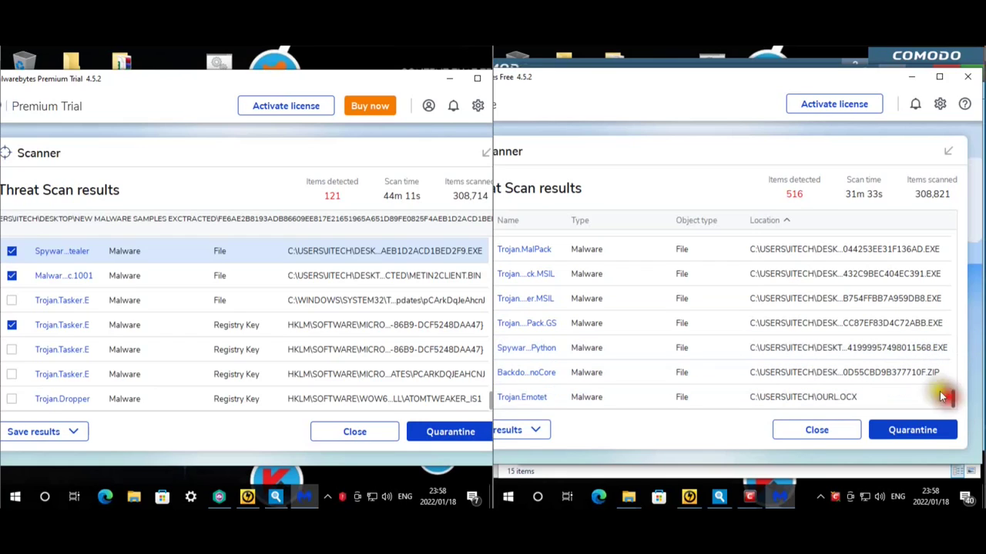
pyautogui.scroll(2, 941, 396)
pyautogui.click(535, 295)
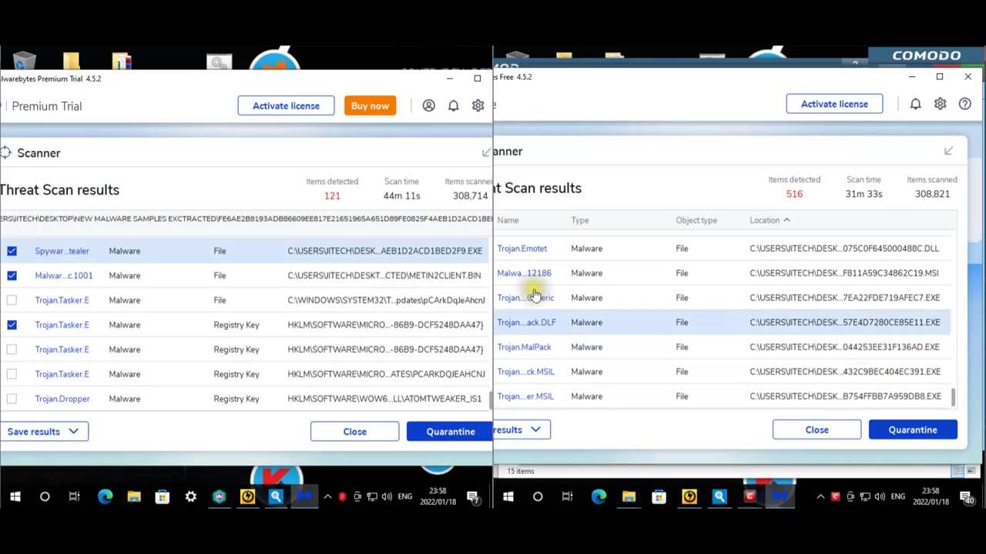
# - Bring up the Comodo machine's Documents window, open File Explorer on the first machine, and show the Desktop folder on both
pyautogui.click(812, 487)
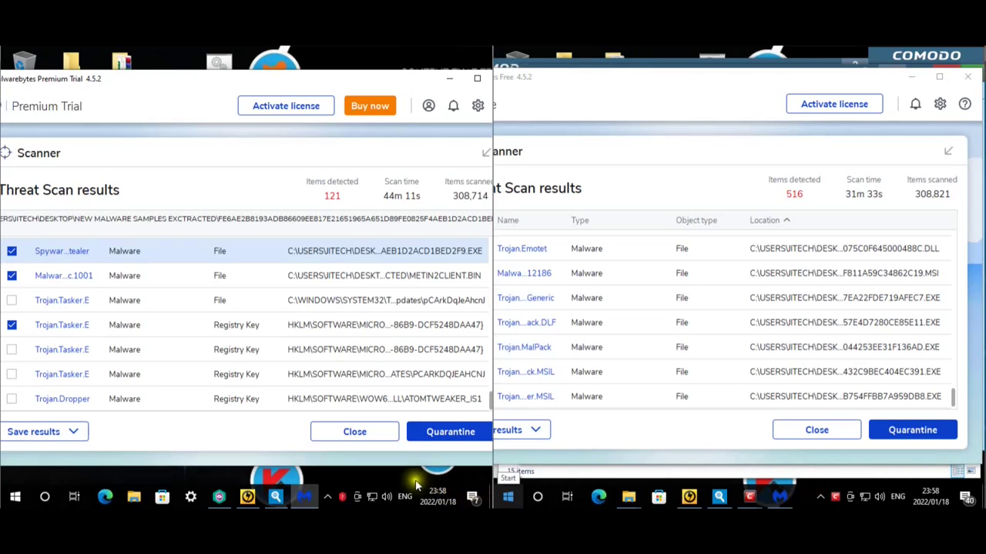
pyautogui.moveTo(628, 499)
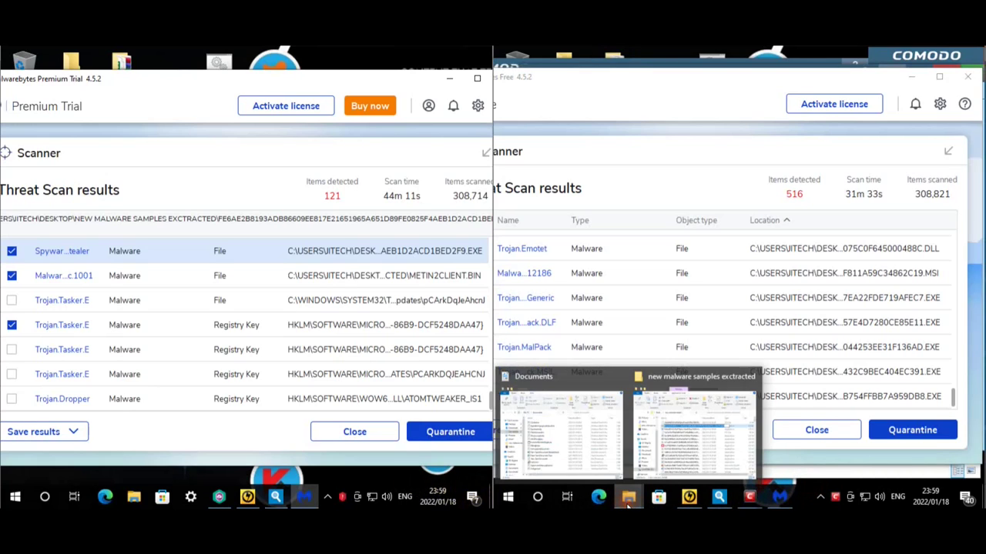
pyautogui.click(579, 427)
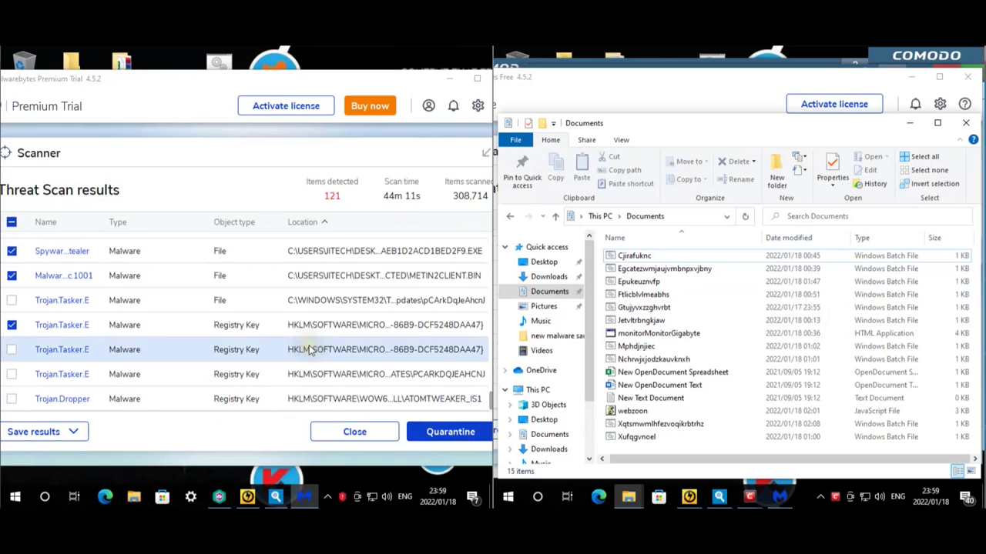
pyautogui.press('super+e')
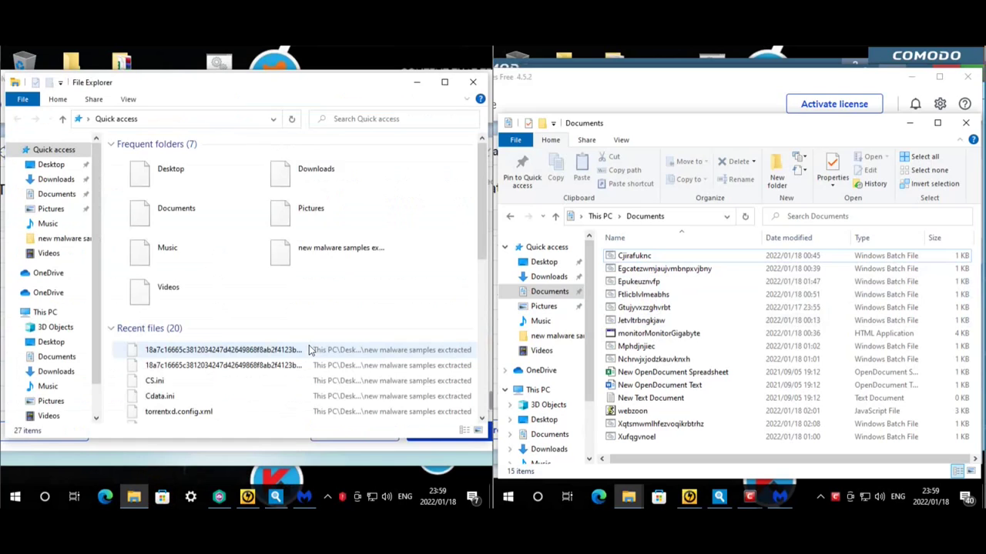
pyautogui.click(48, 165)
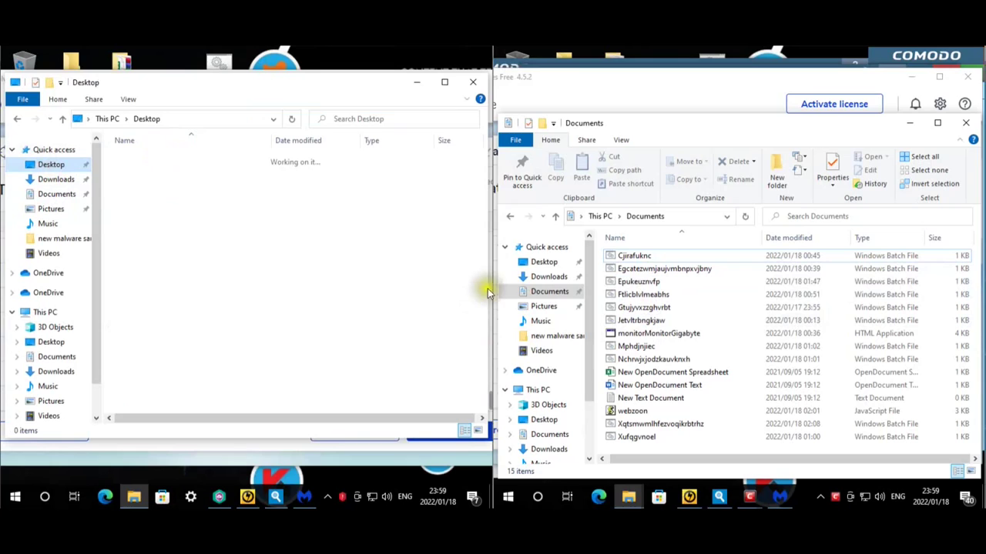
pyautogui.click(544, 262)
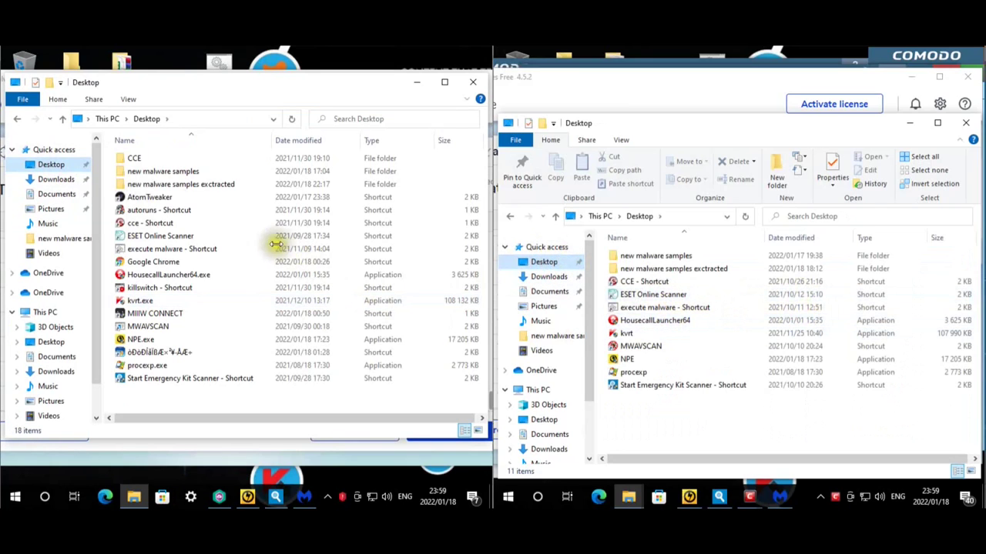
# - Compare the Downloads and Documents folders of both machines, moving the Comodo machine's folder window level with the other
pyautogui.click(65, 179)
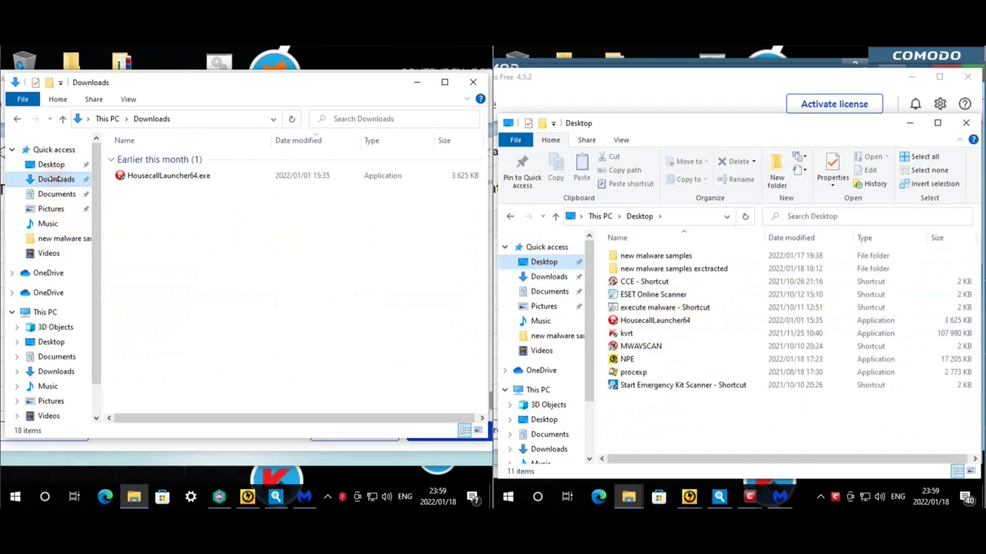
pyautogui.click(550, 277)
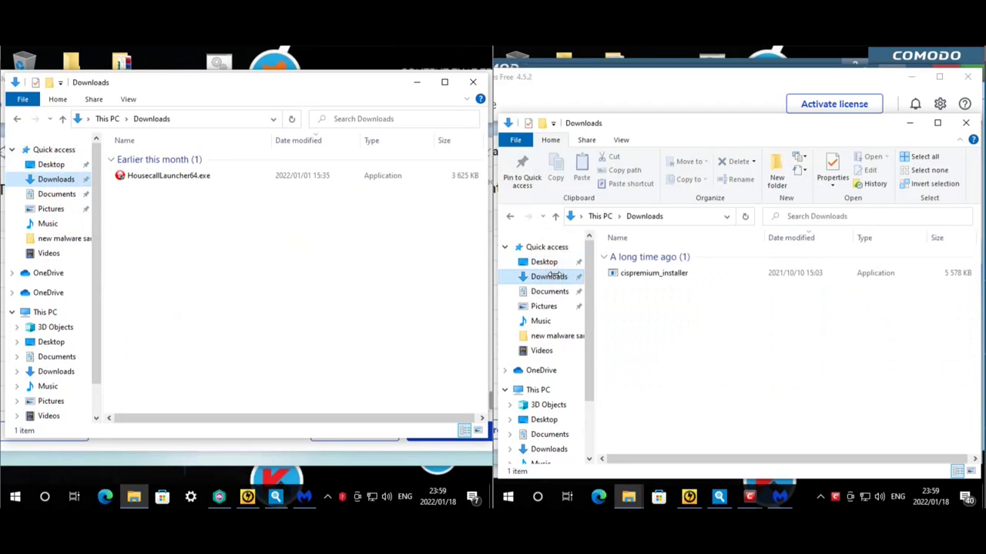
pyautogui.click(552, 291)
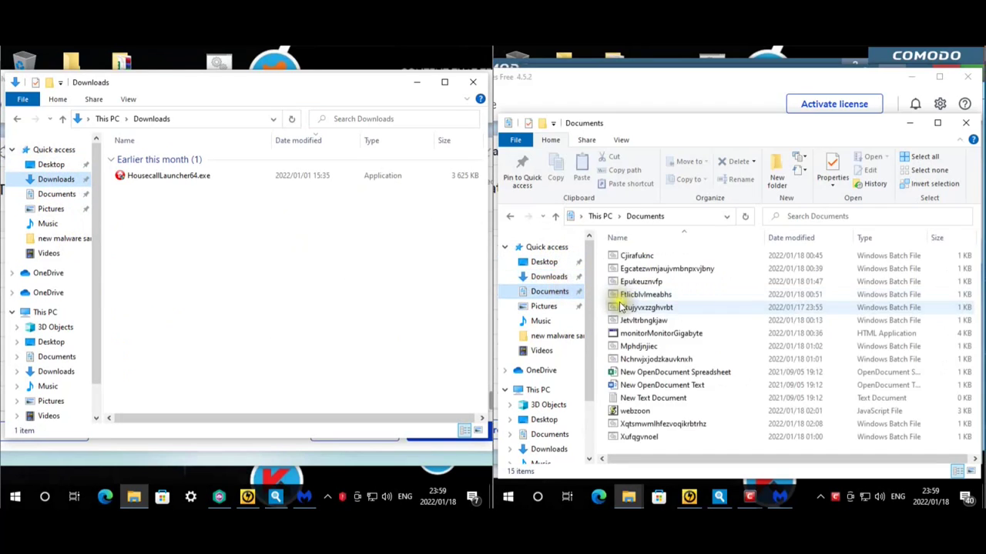
pyautogui.click(74, 196)
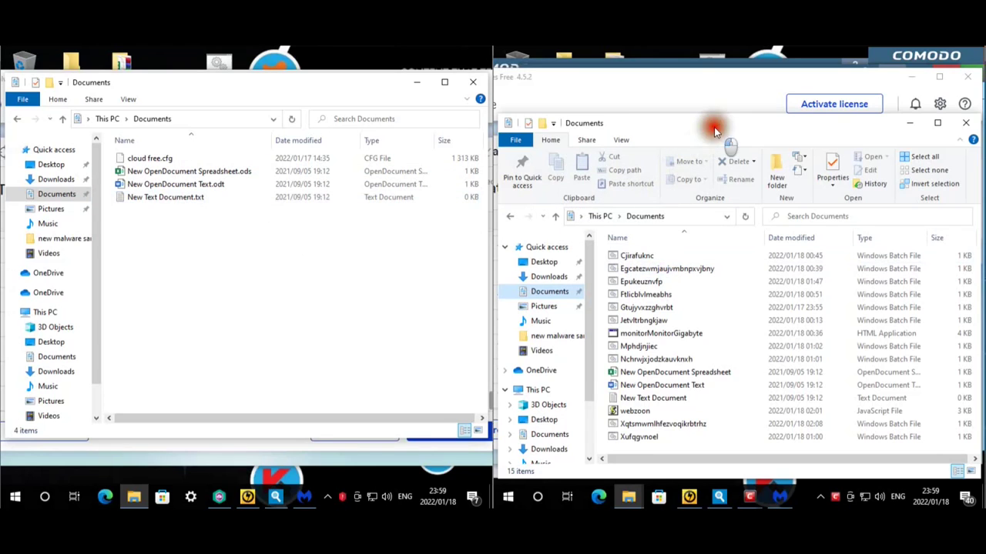
pyautogui.moveTo(712, 126); pyautogui.dragTo(720, 89)
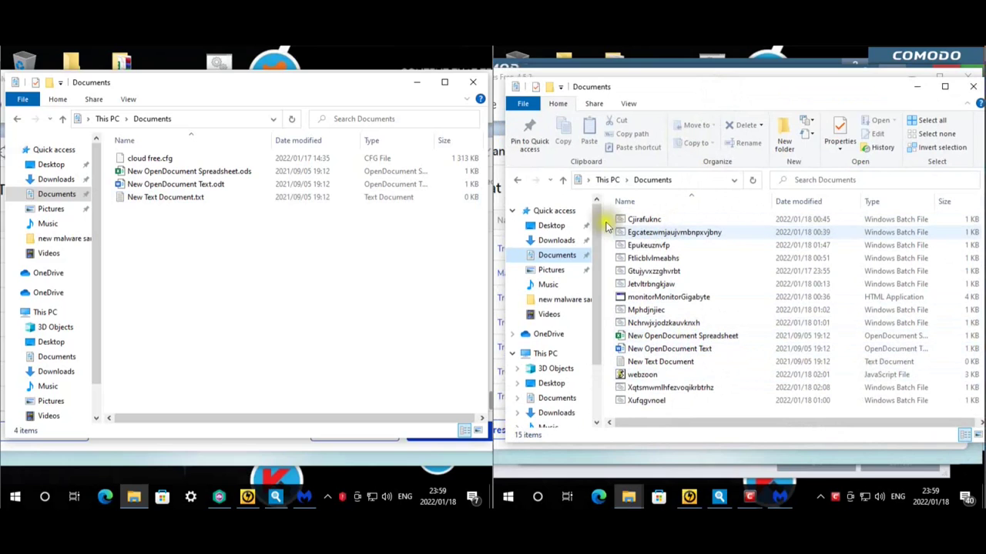
# - Compare the contents of the Pictures folders on both machines down to the last files
pyautogui.click(55, 209)
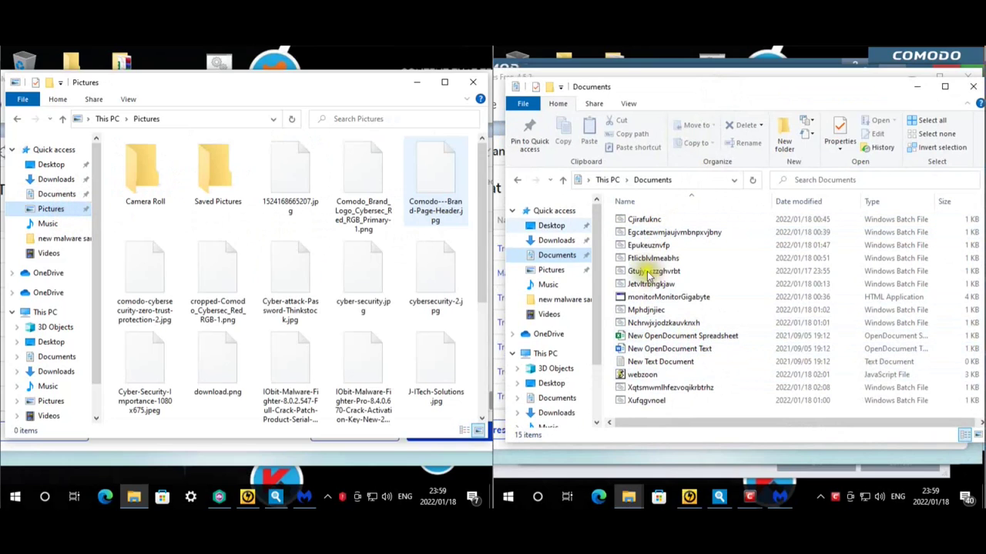
pyautogui.click(551, 269)
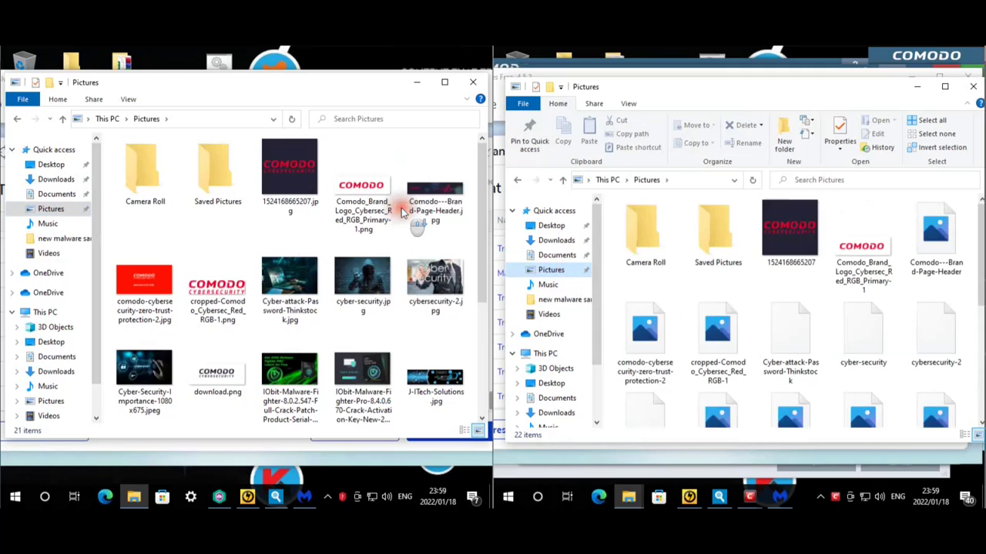
pyautogui.scroll(-2, 401, 208)
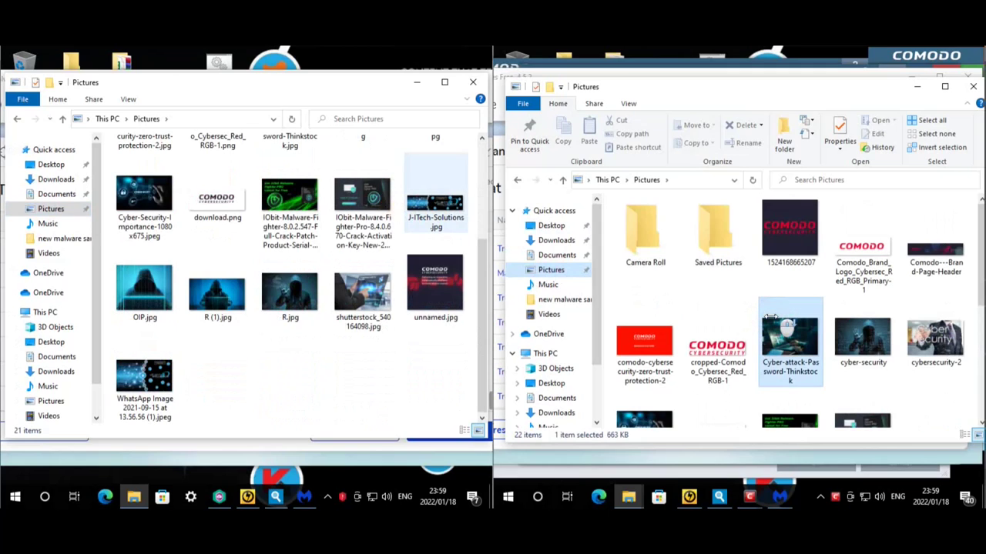
pyautogui.scroll(-3, 606, 308)
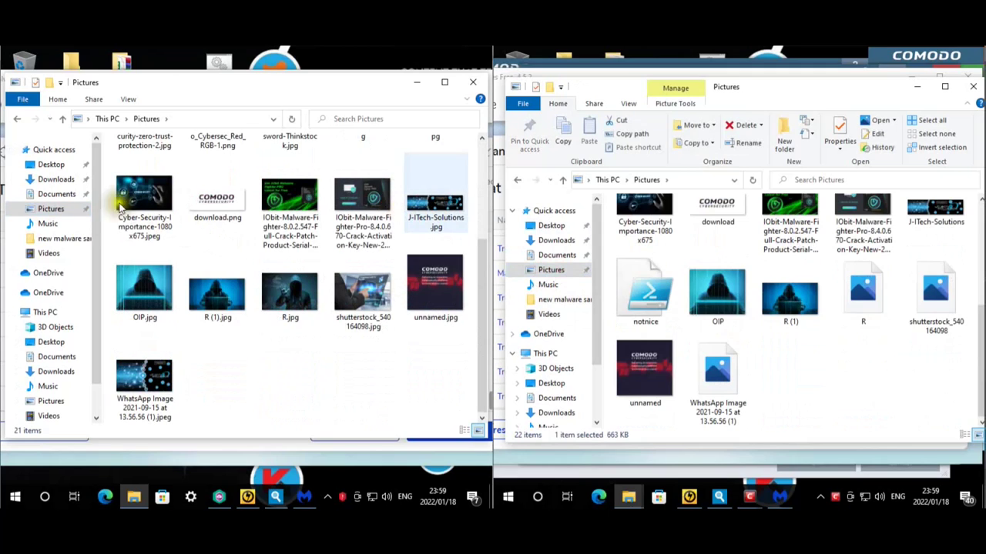
# - Show the Documents folder on both machines and run the Comodo machine's batch files Cjirafuknc, Egcatezwmjaujvmbnpxvjbny and Epukeuznvfp
pyautogui.click(56, 194)
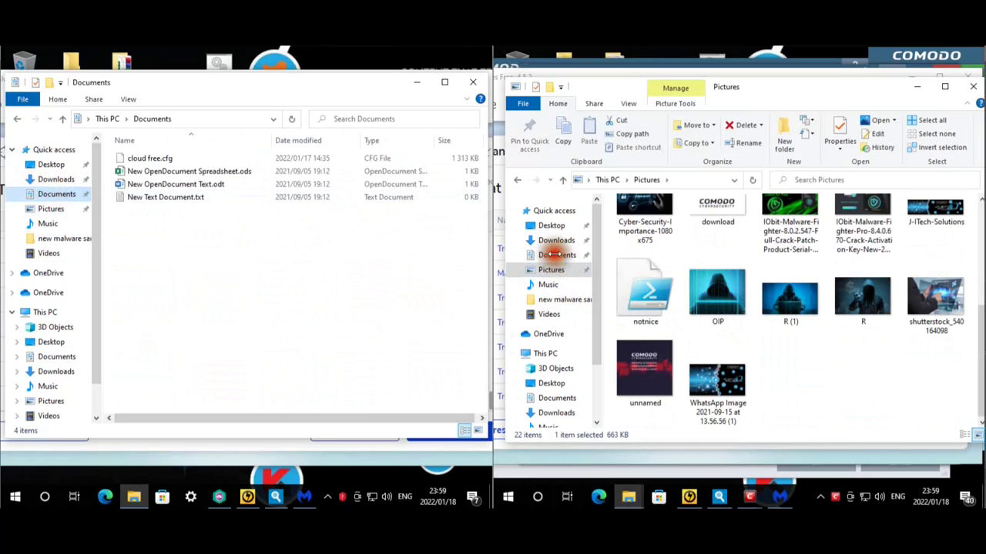
pyautogui.click(557, 255)
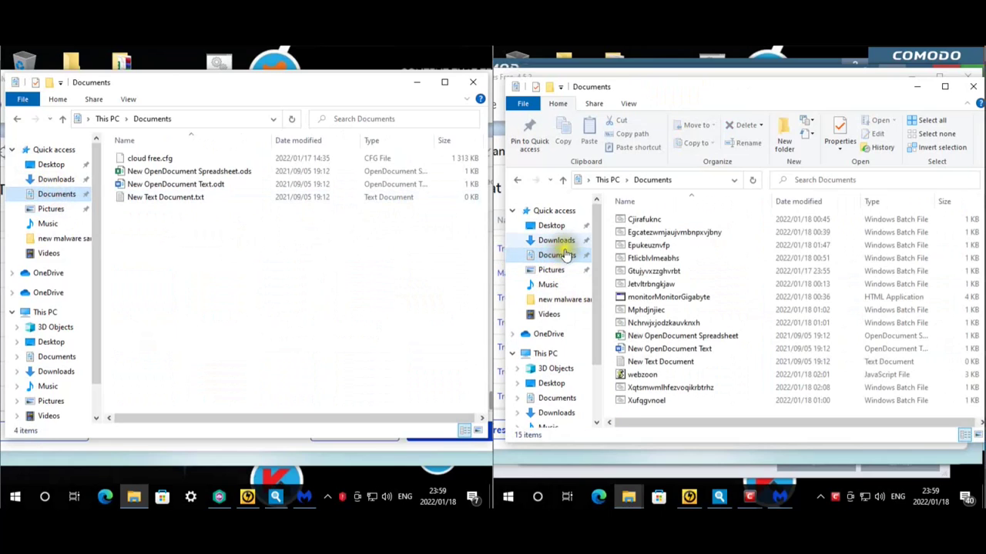
pyautogui.click(645, 221)
pyautogui.click(639, 234)
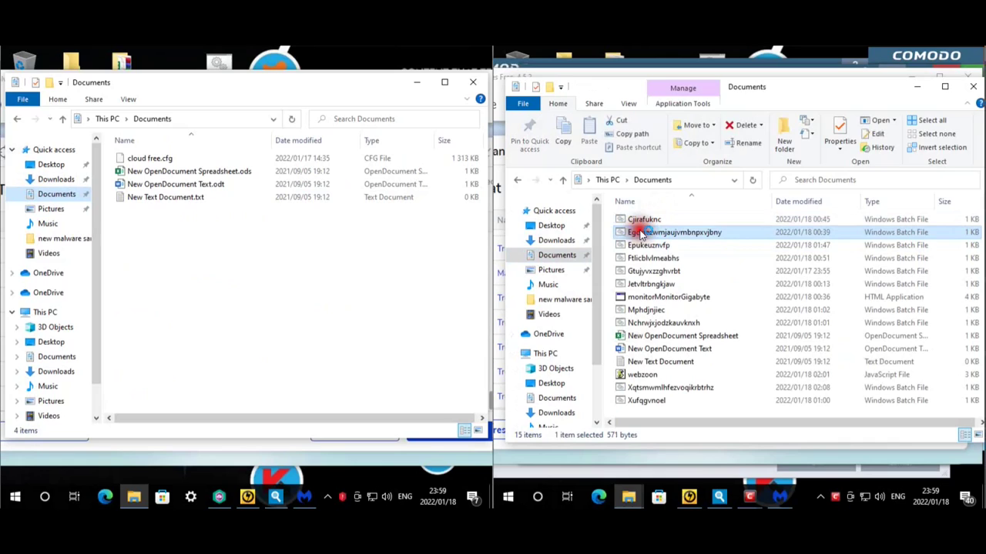
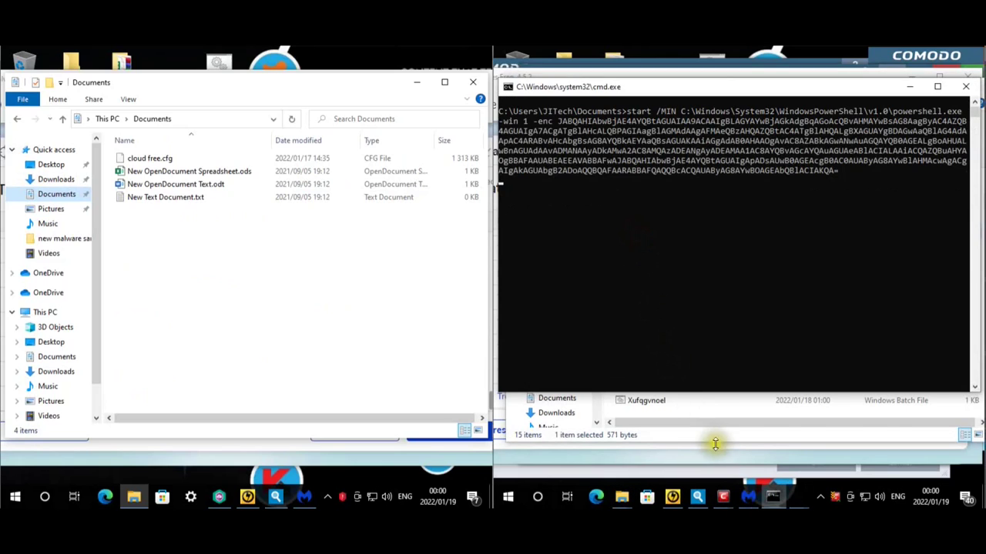
pyautogui.click(646, 245)
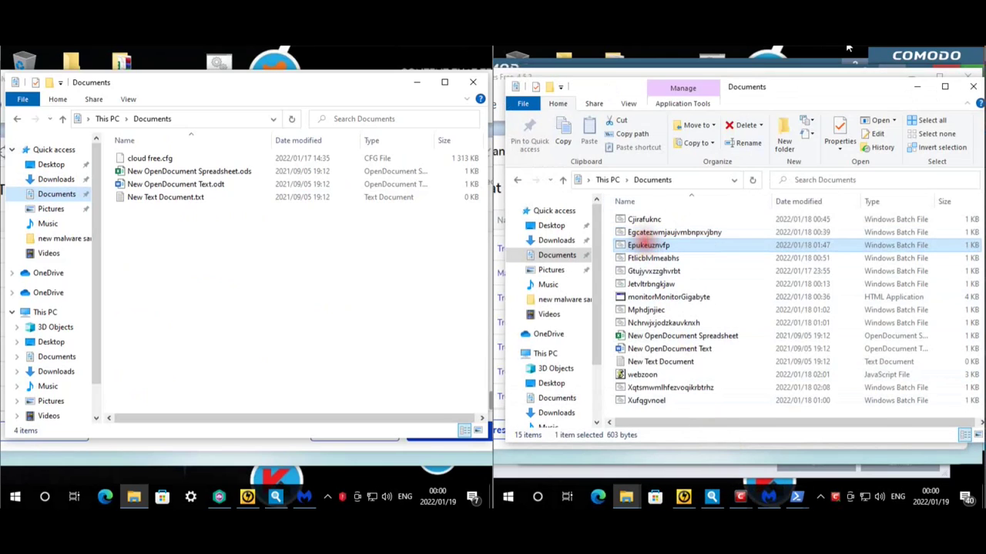
pyautogui.doubleClick(639, 245)
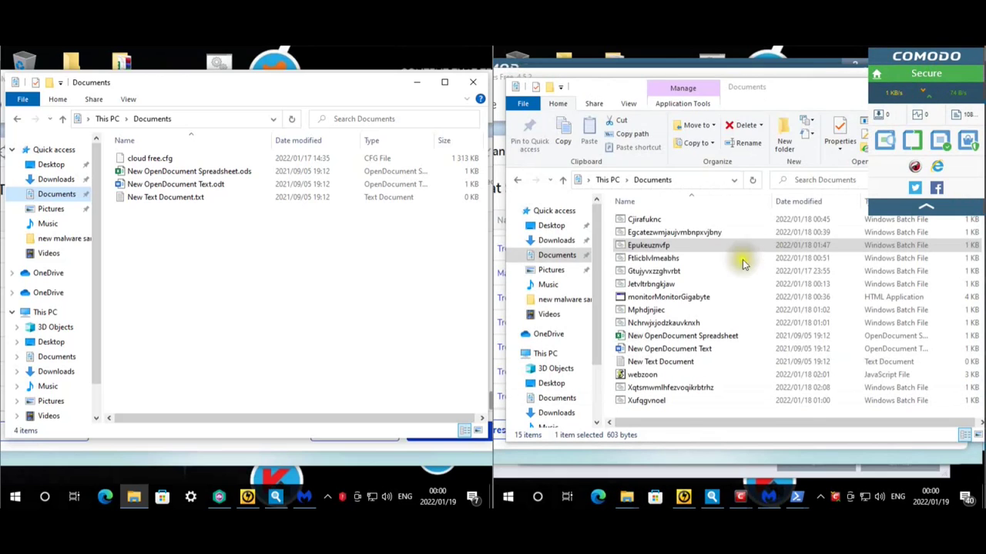
# - Run the batch files Ftlicblvlmeabhs, Gtujyvxzzghvrbt and Jetvltrbngkjaw from the Comodo machine's Documents folder
pyautogui.click(741, 259)
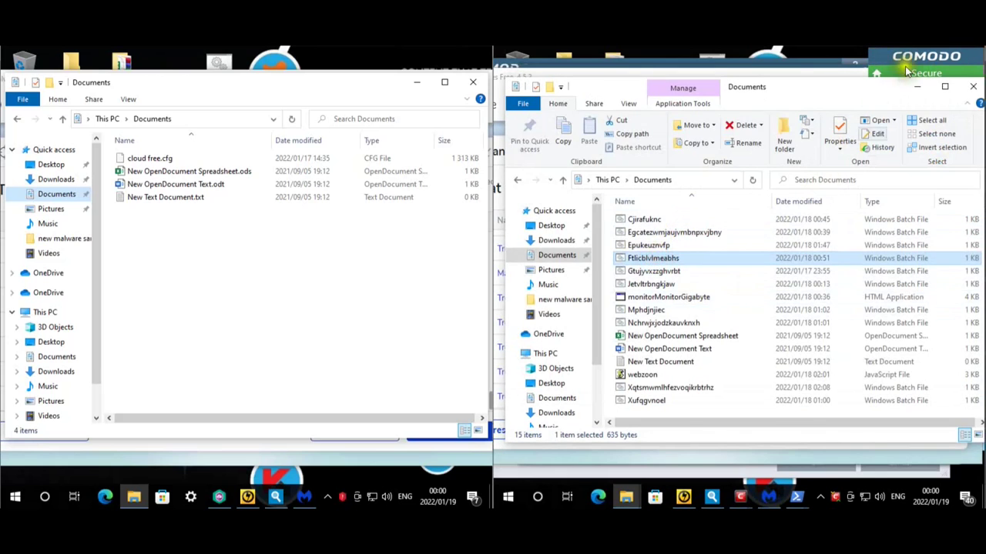
pyautogui.moveTo(909, 66)
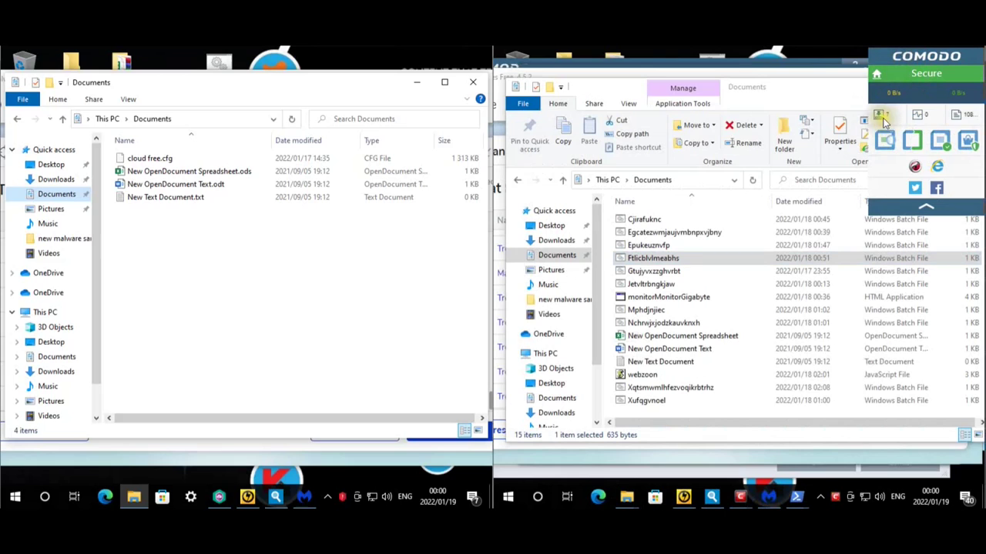
pyautogui.click(674, 272)
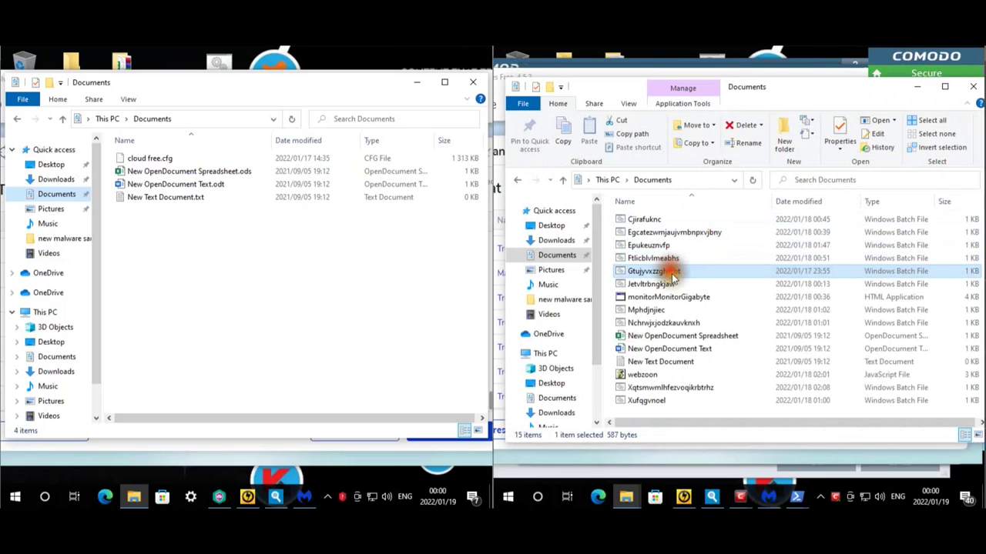
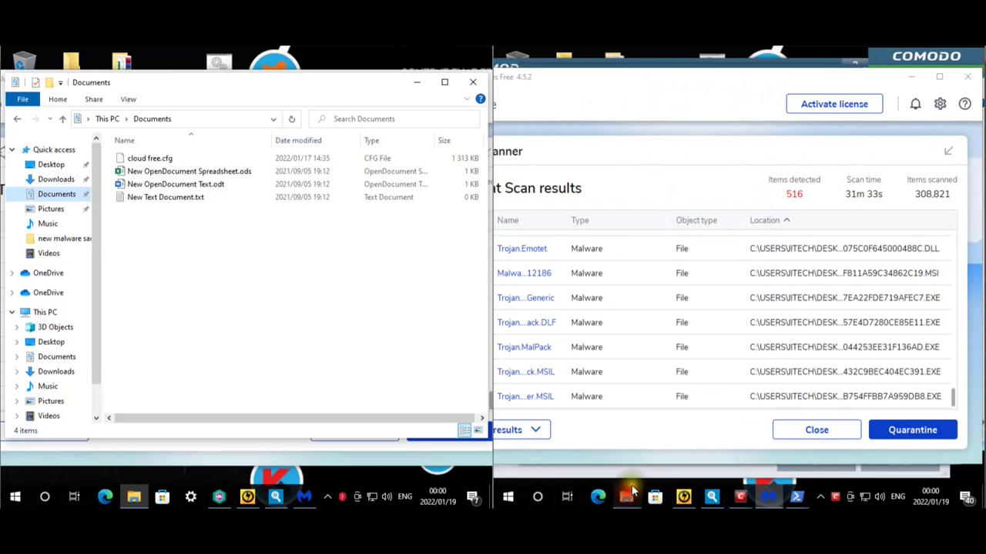
pyautogui.moveTo(630, 493)
pyautogui.click(570, 439)
pyautogui.click(653, 285)
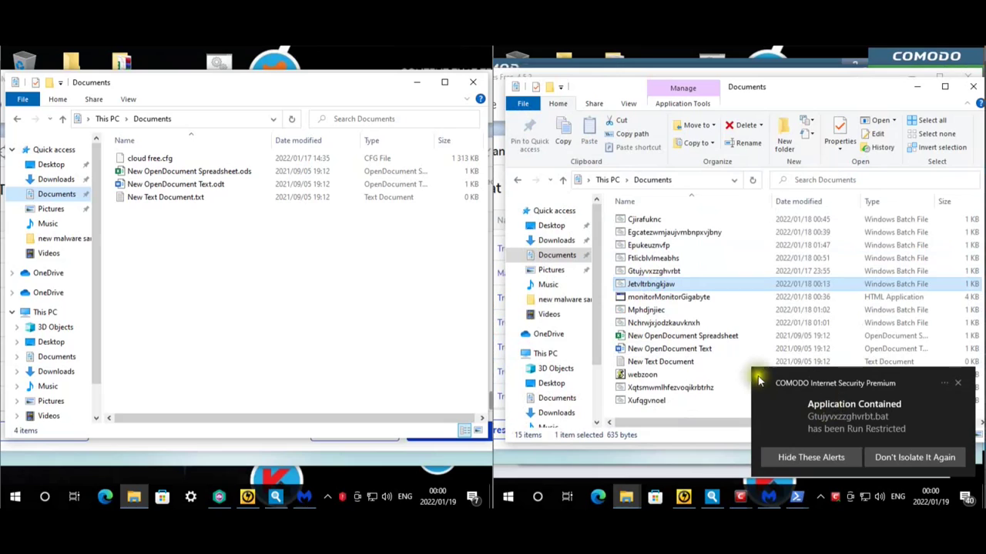
# - Run monitorMonitorGigabyte, Mphdjnjiec, Nchrwjxjodzkauvknxh, the webzoon script and Xufqgvnoel from the Comodo machine's Documents folder
pyautogui.click(647, 297)
pyautogui.click(651, 310)
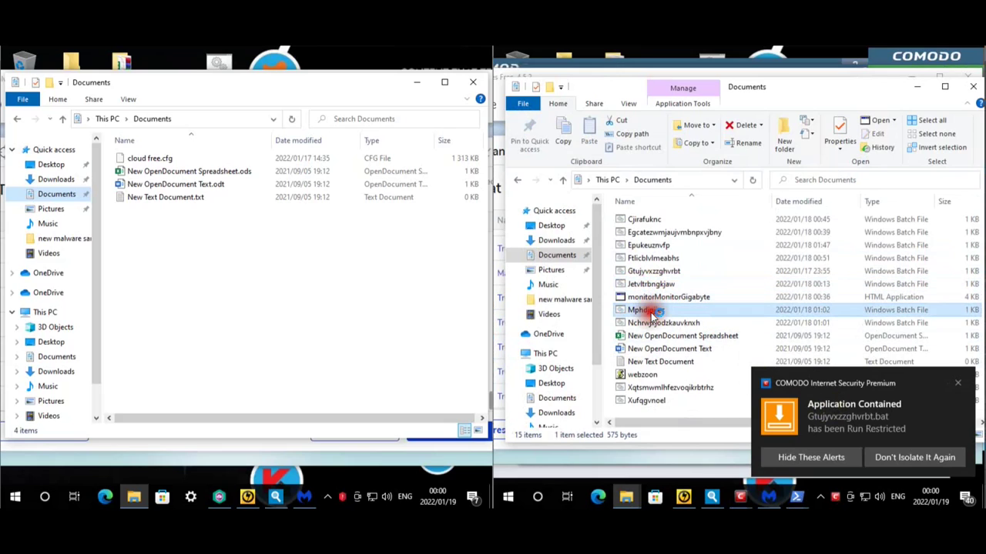
pyautogui.click(661, 324)
pyautogui.click(655, 336)
pyautogui.click(653, 361)
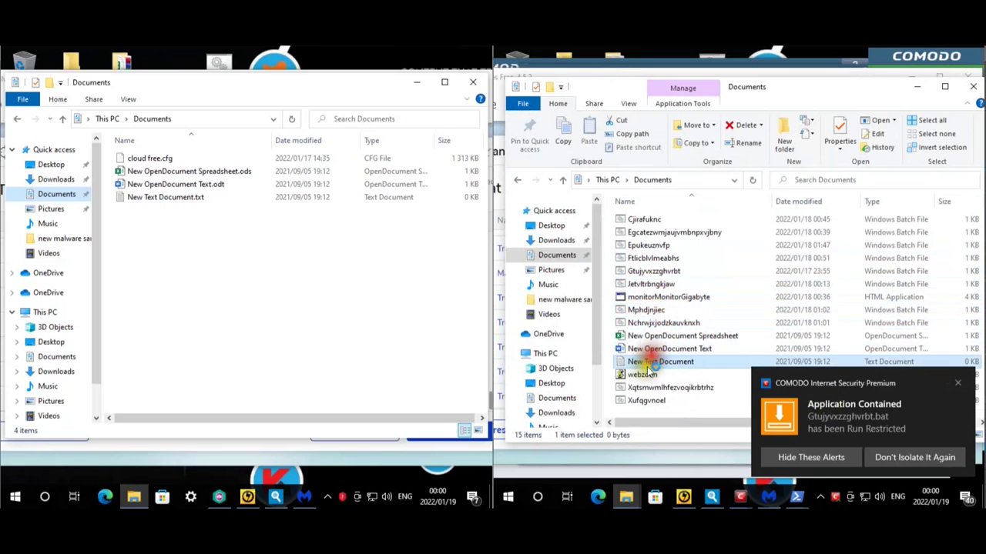
pyautogui.doubleClick(646, 376)
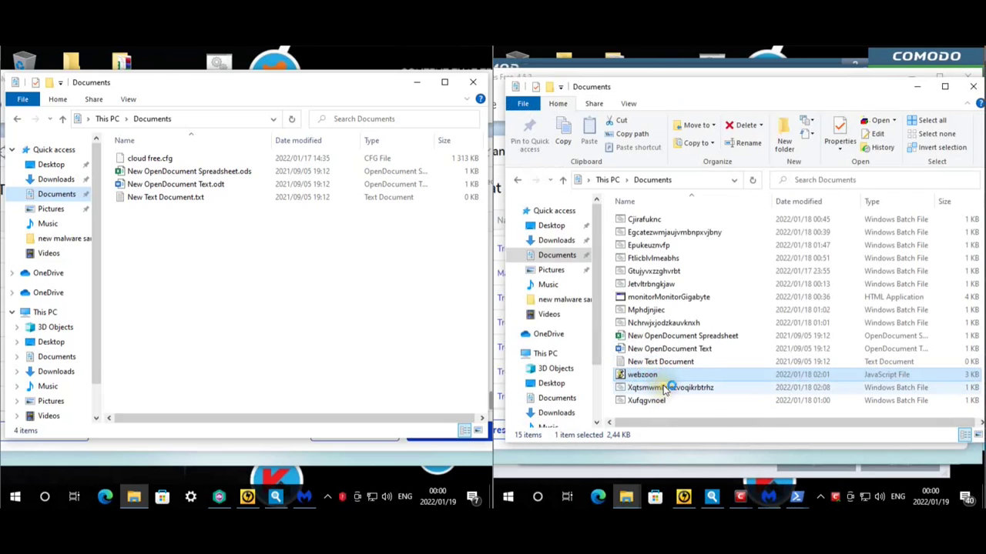
pyautogui.click(653, 401)
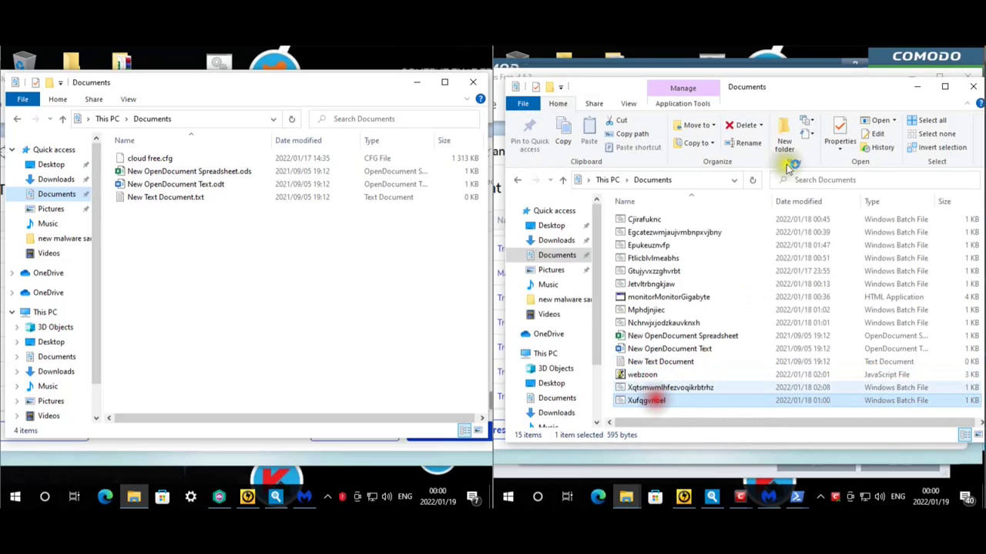
# - Open Comodo's list of contained active processes, move the script error clear of it, and examine the restricted processes and their ratings
pyautogui.moveTo(907, 57)
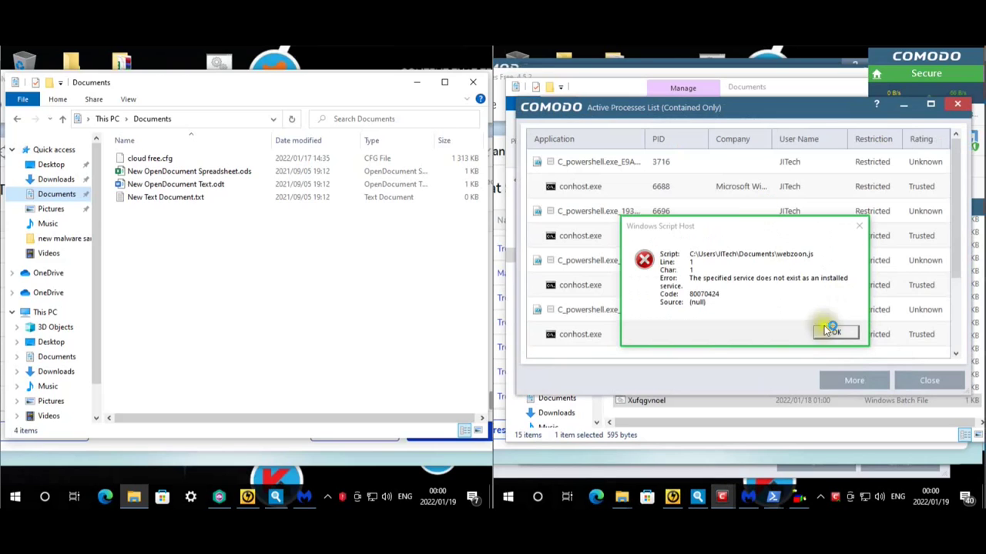
pyautogui.moveTo(803, 223); pyautogui.dragTo(740, 340)
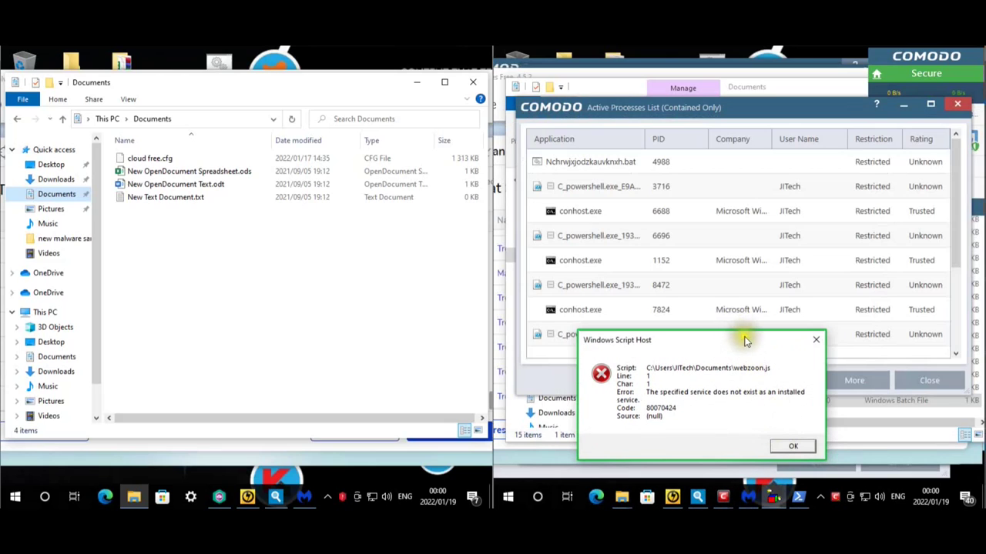
pyautogui.moveTo(746, 341); pyautogui.dragTo(780, 383)
pyautogui.moveTo(959, 224); pyautogui.dragTo(958, 319)
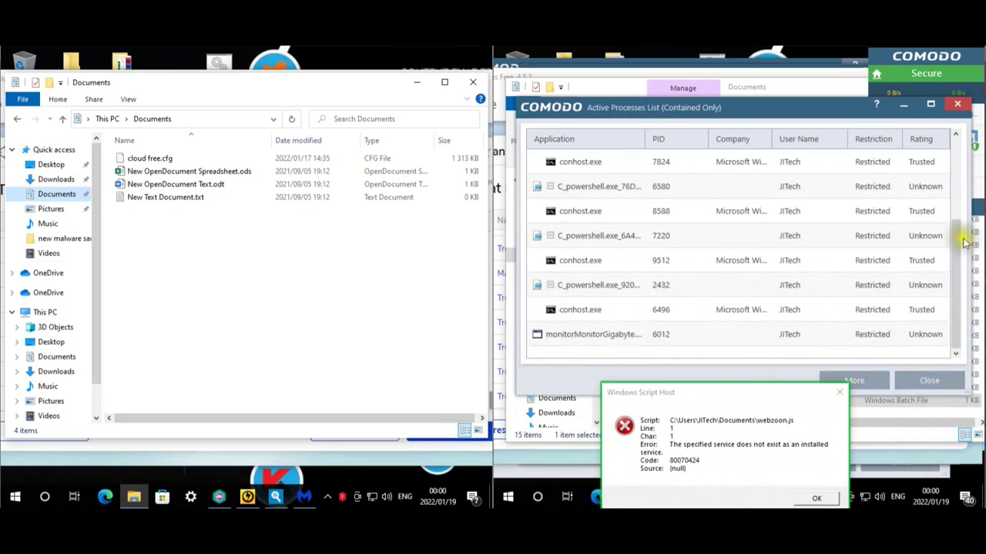
pyautogui.moveTo(964, 244); pyautogui.dragTo(967, 151)
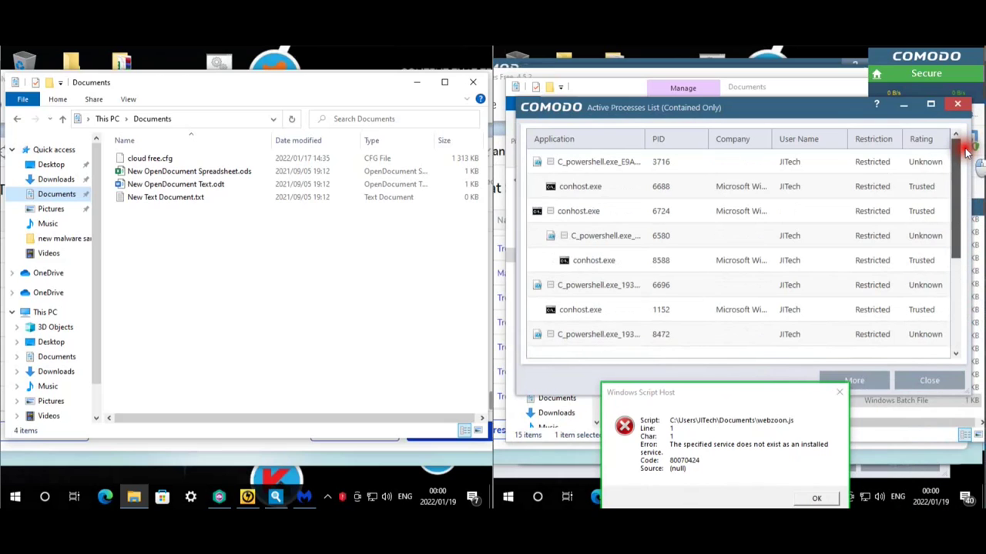
pyautogui.scroll(-4, 880, 260)
pyautogui.moveTo(881, 108)
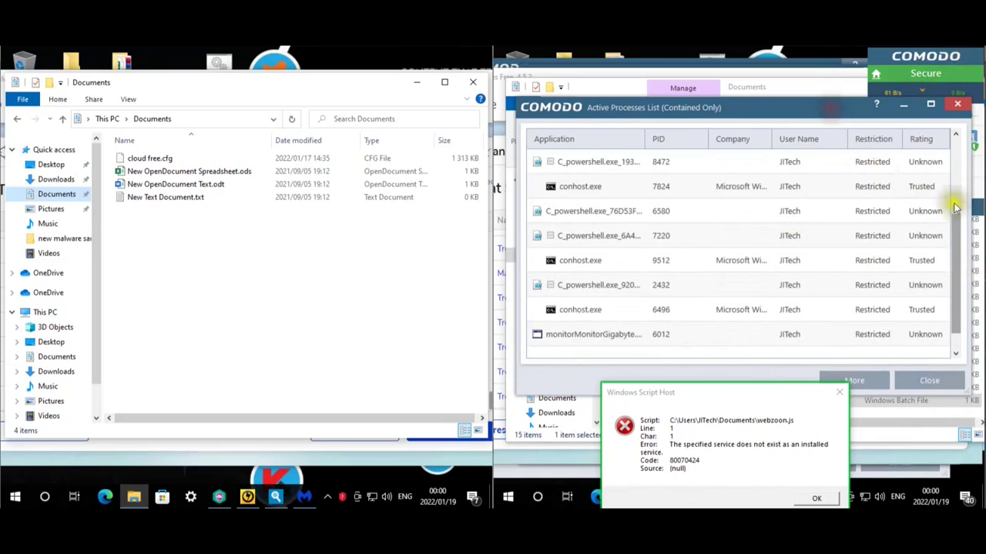
pyautogui.scroll(-2, 953, 231)
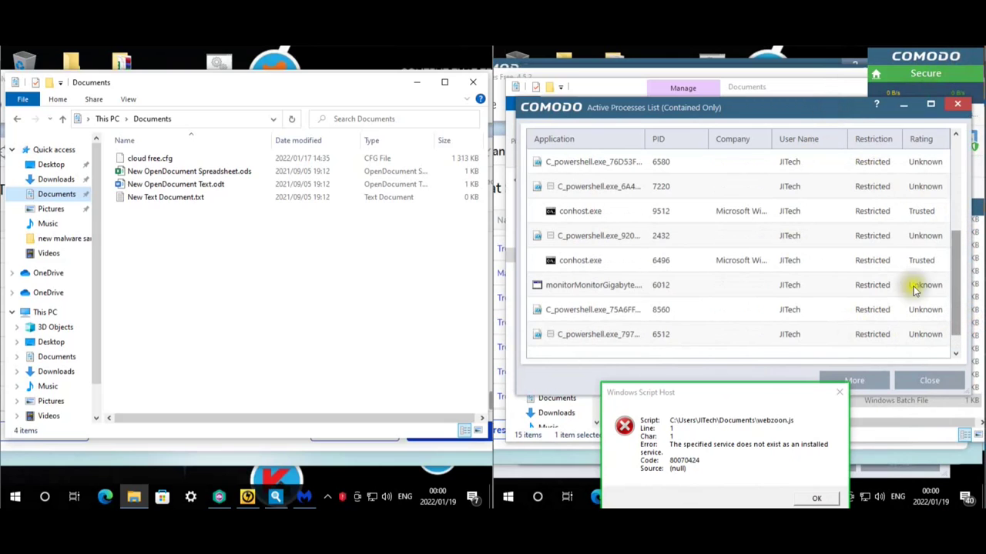
# - Submit the contained C_powershell.exe_797 script file to Comodo for analysis and close the submission window
pyautogui.rightClick(600, 332)
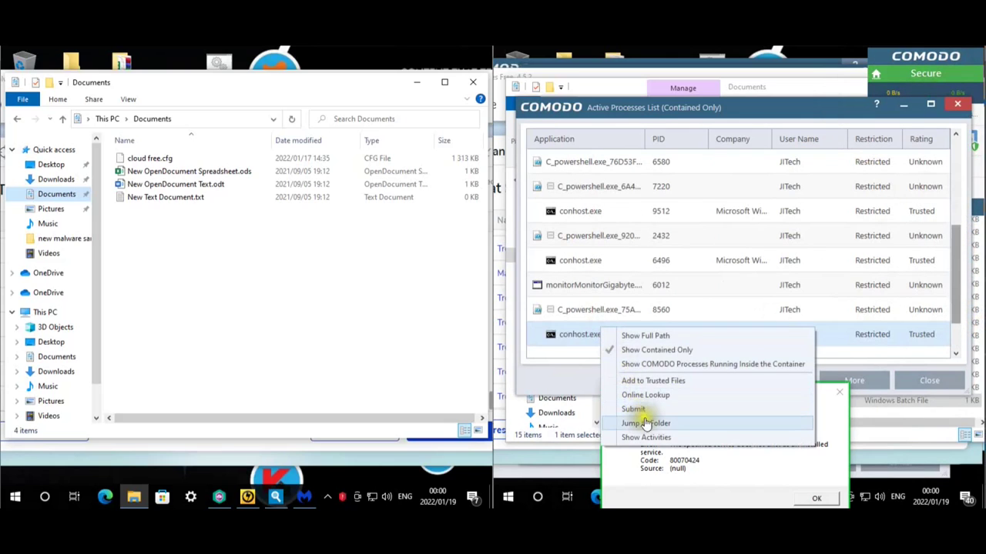
pyautogui.click(645, 422)
pyautogui.click(704, 359)
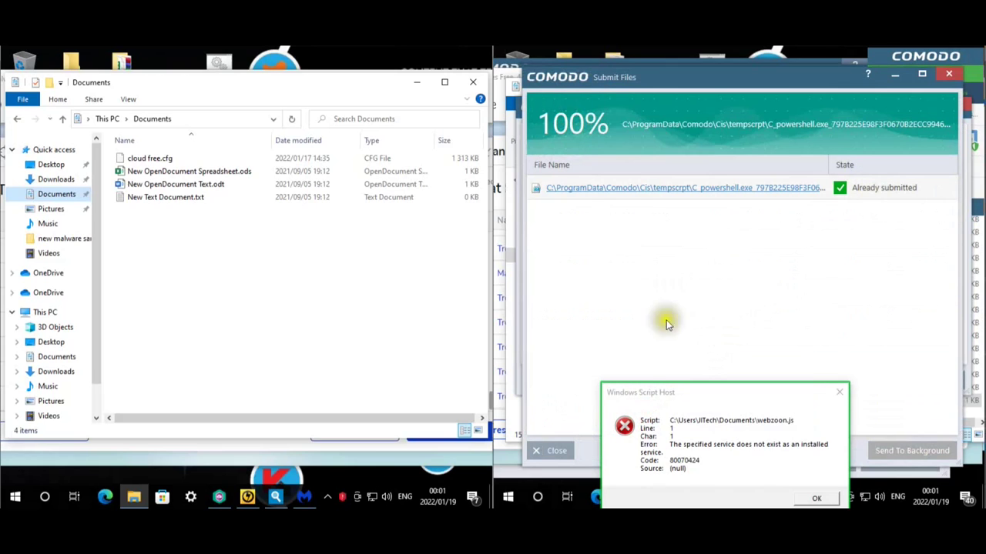
pyautogui.click(552, 450)
# - Check the end of the contained process list, dismiss the webzoon.js error, and close the list and the remaining script error
pyautogui.moveTo(952, 270); pyautogui.dragTo(947, 348)
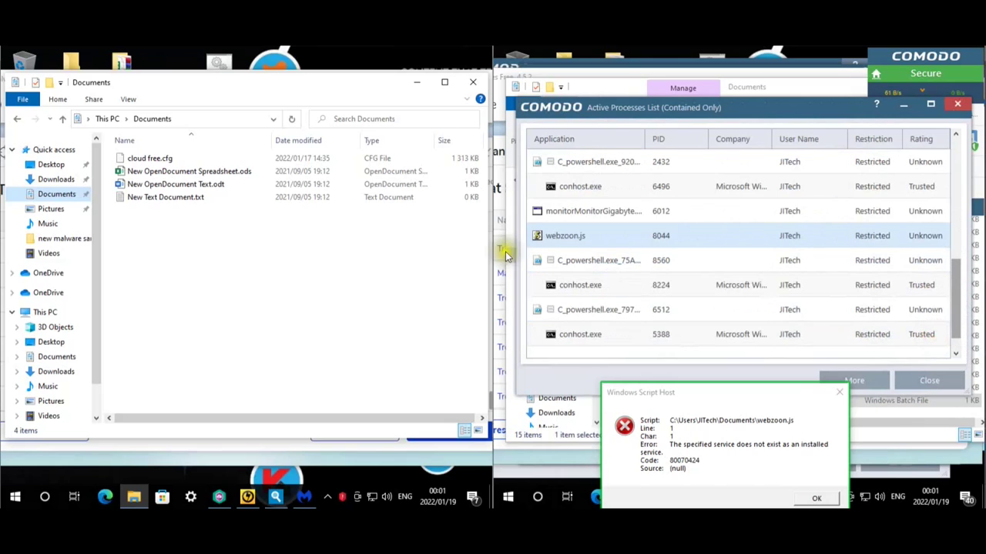
pyautogui.moveTo(961, 307); pyautogui.dragTo(796, 253)
pyautogui.click(841, 348)
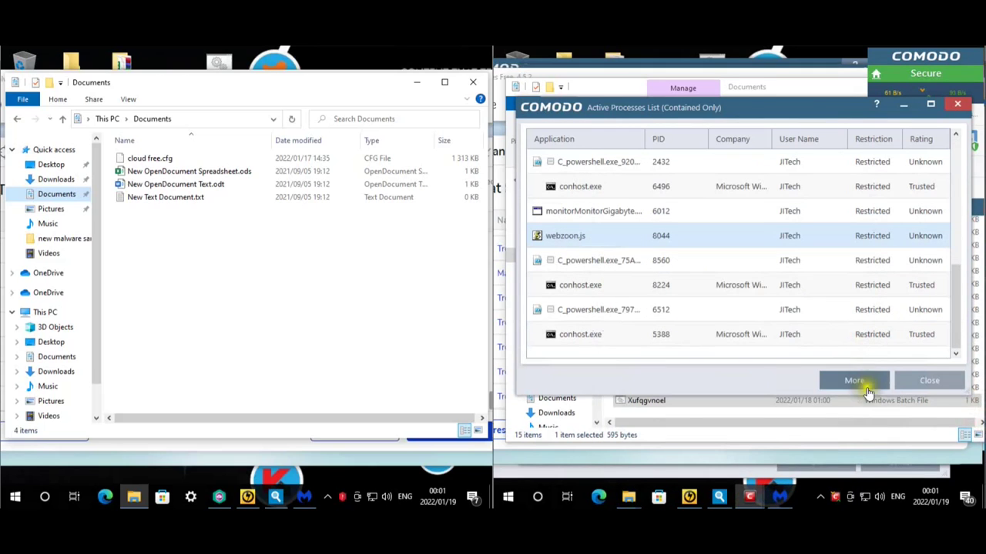
pyautogui.click(938, 383)
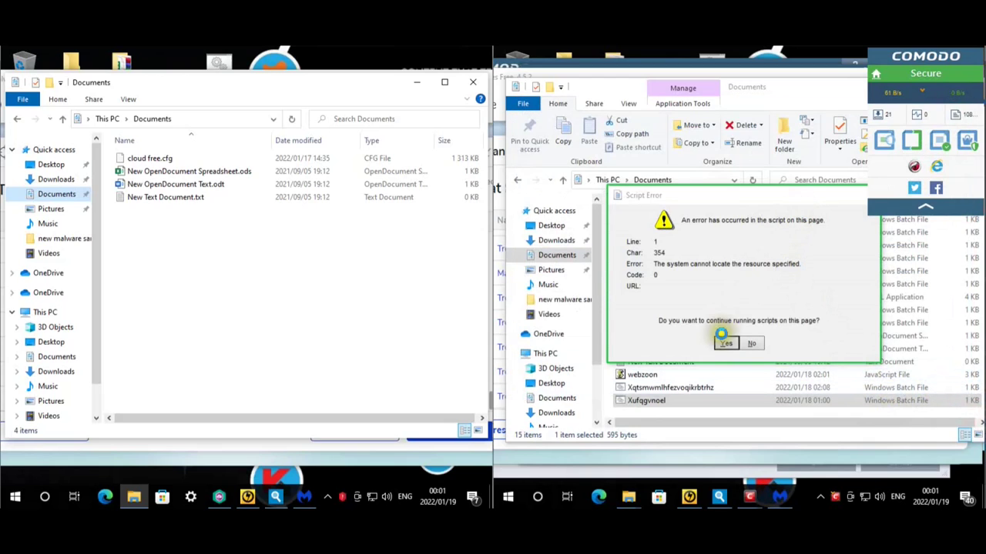
pyautogui.click(747, 344)
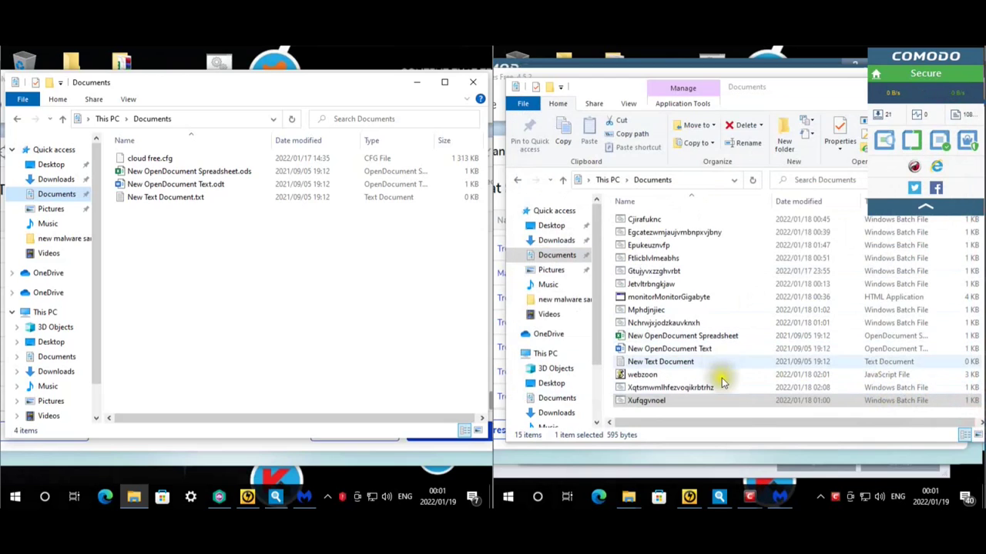
# - Close the Comodo machine's Documents window and clear the remaining windows to show the desktop on both machines
pyautogui.click(743, 285)
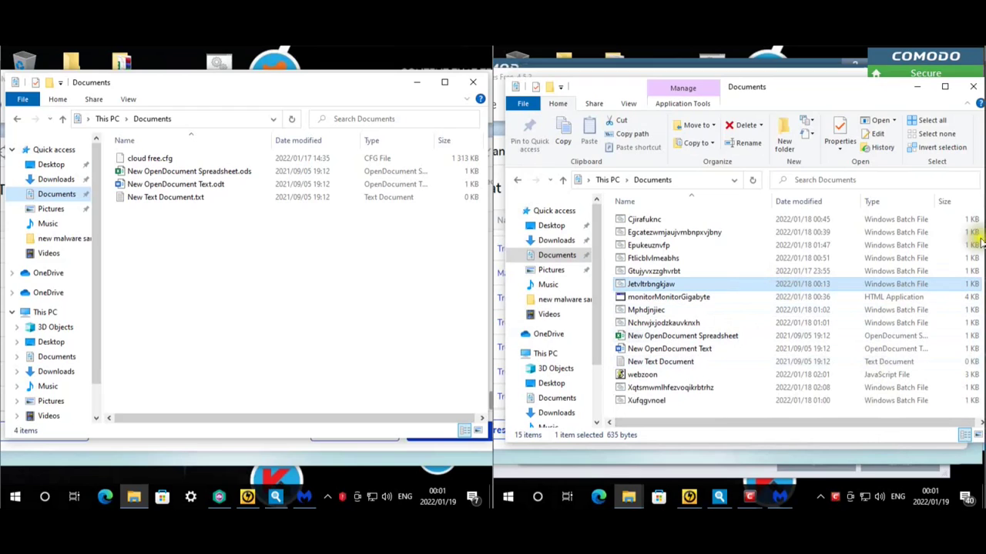
pyautogui.click(975, 89)
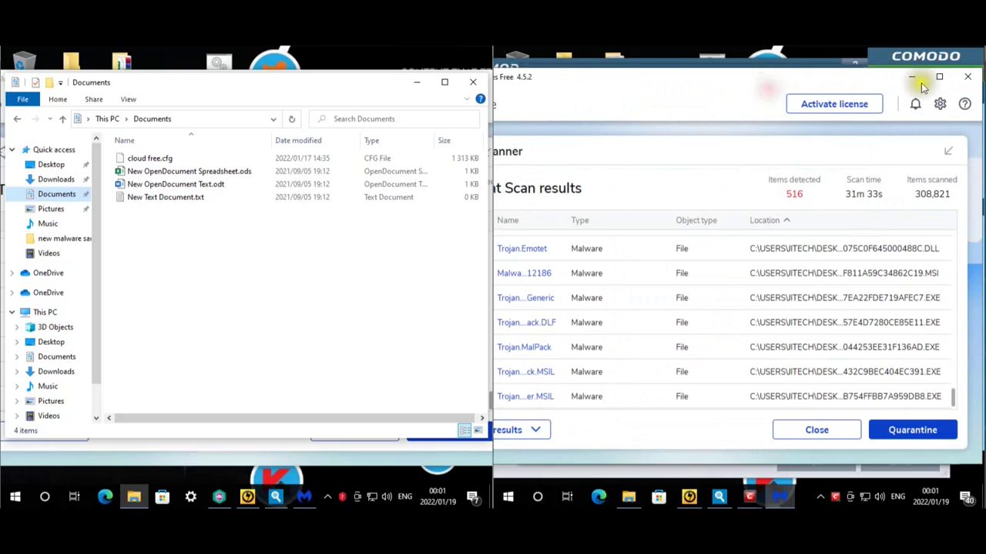
pyautogui.click(908, 80)
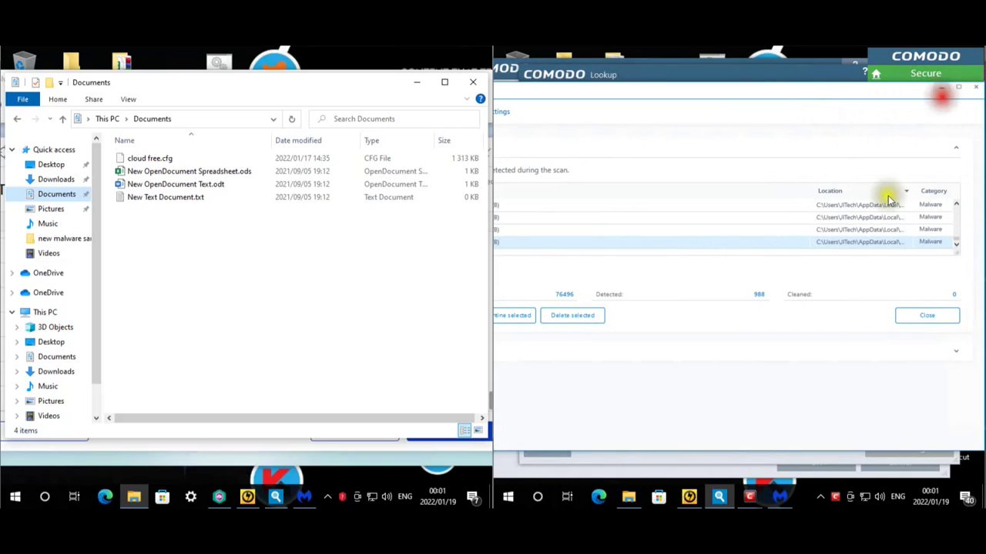
pyautogui.click(981, 501)
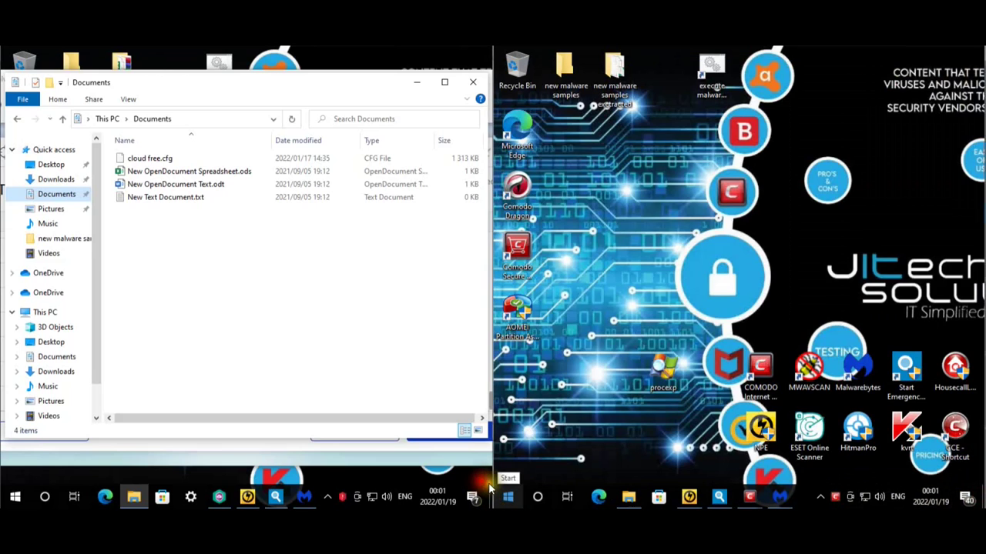
pyautogui.click(621, 429)
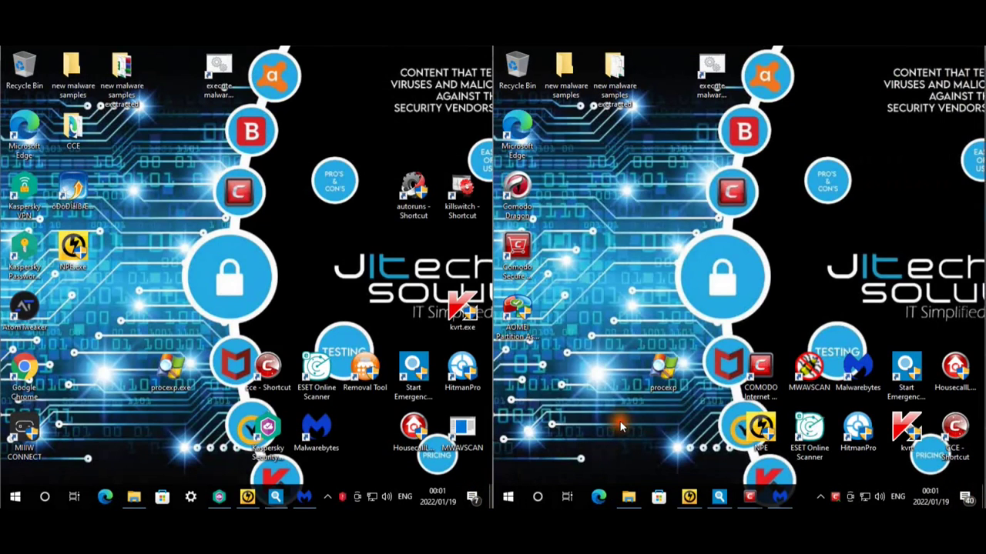
# - Check the Kaspersky machine's notifications, close them, and open Task Manager on both machines
pyautogui.press('super+a')
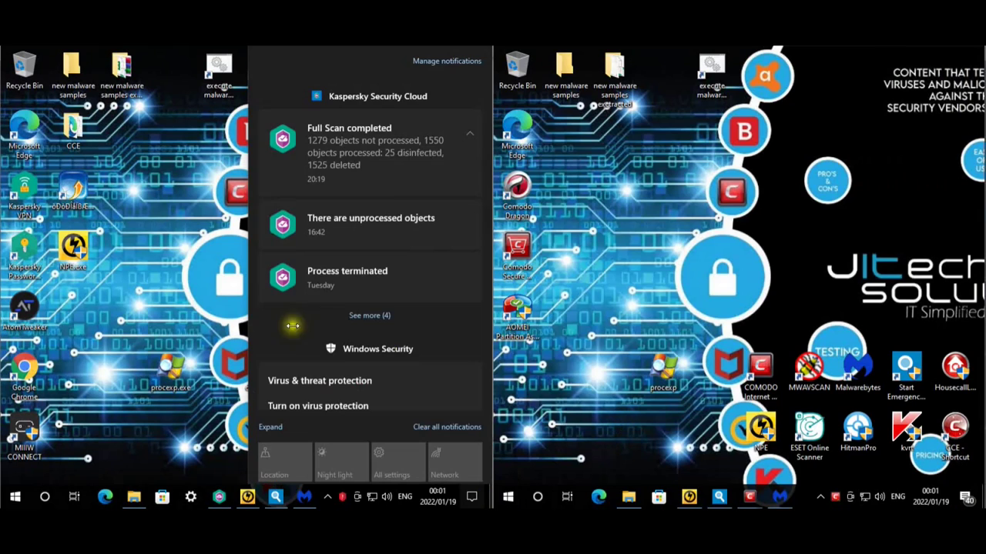
pyautogui.click(196, 213)
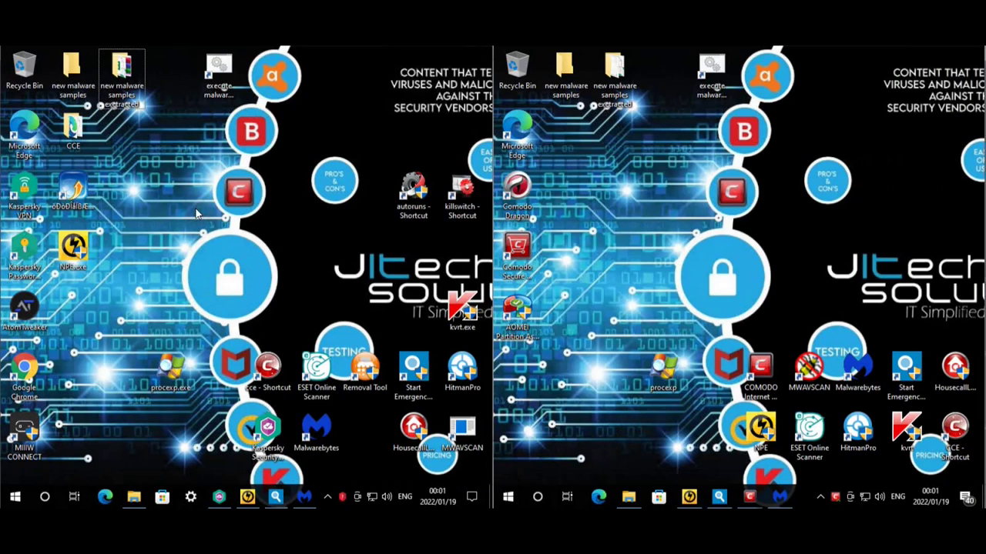
pyautogui.hotkey('ctrl', 'shift', 'Escape')
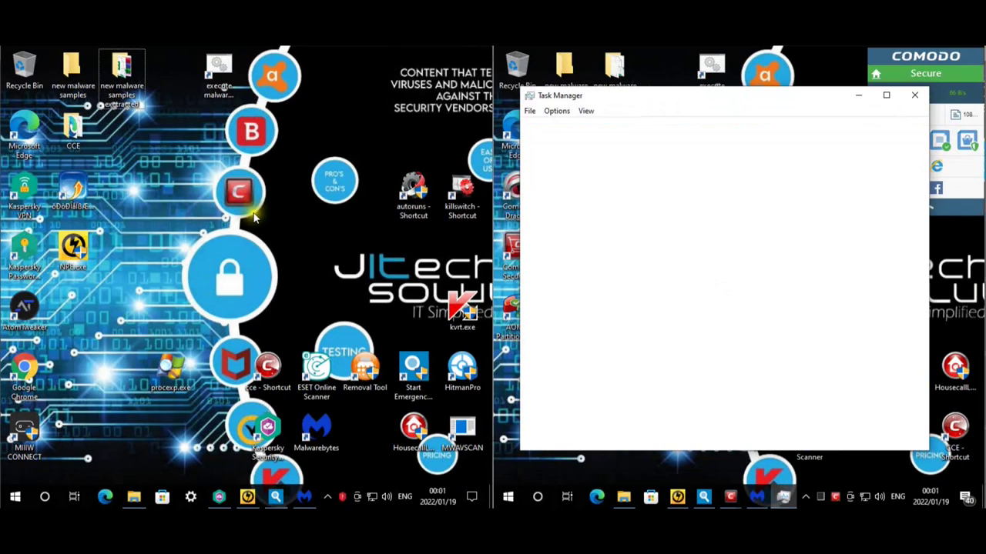
pyautogui.hotkey('ctrl', 'shift', 'Escape')
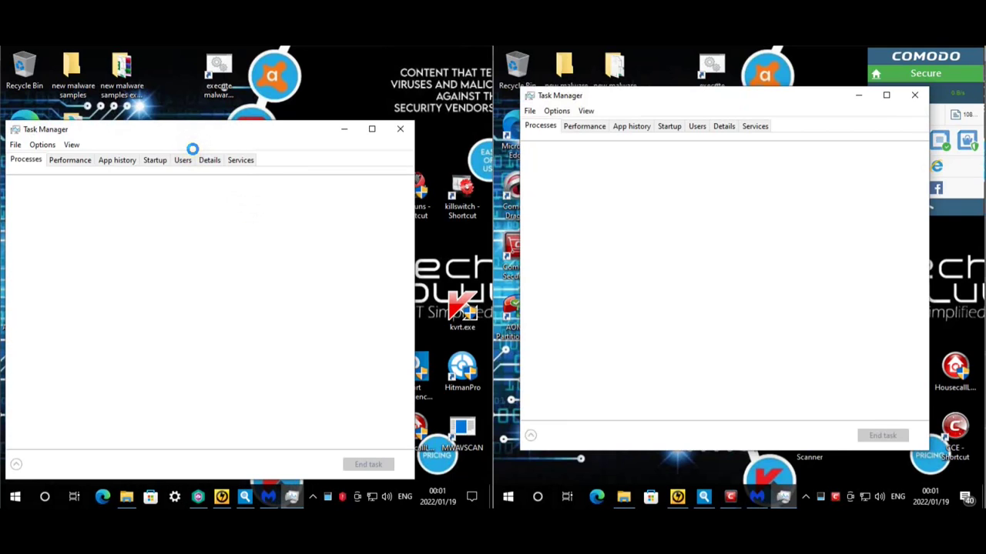
pyautogui.moveTo(203, 132); pyautogui.dragTo(248, 110)
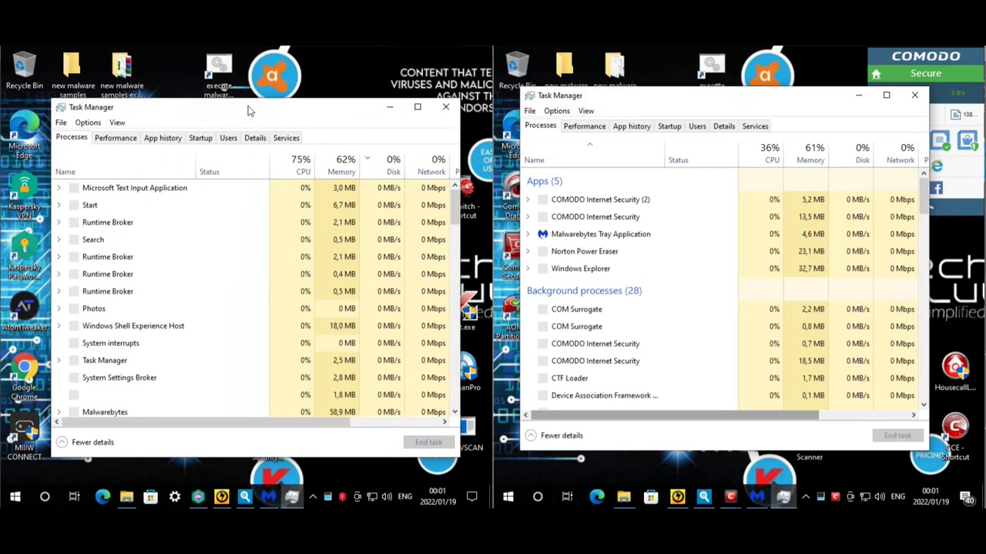
# - Compare the startup entries on both machines, selecting ChromeUpdate.bat on the Kaspersky machine
pyautogui.click(212, 138)
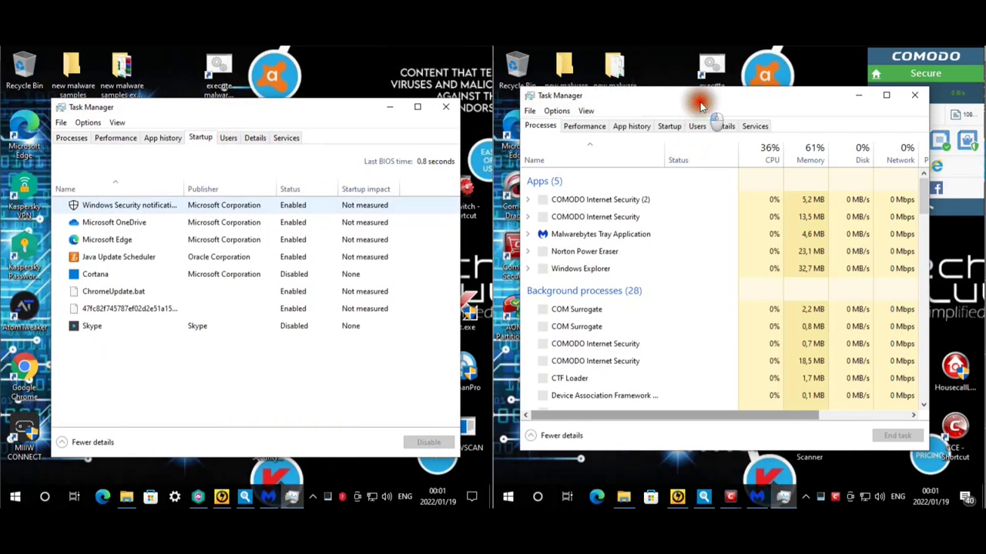
pyautogui.click(115, 292)
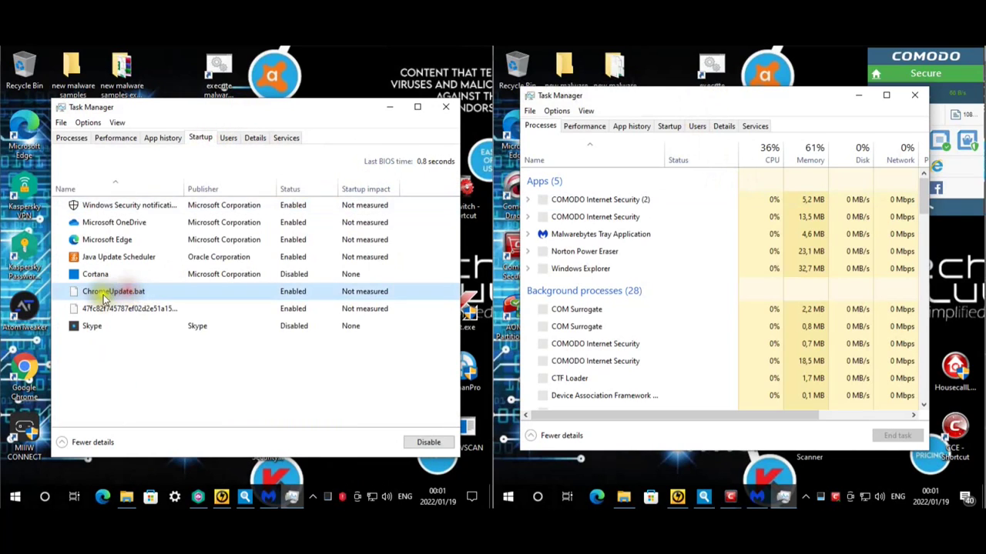
pyautogui.click(668, 126)
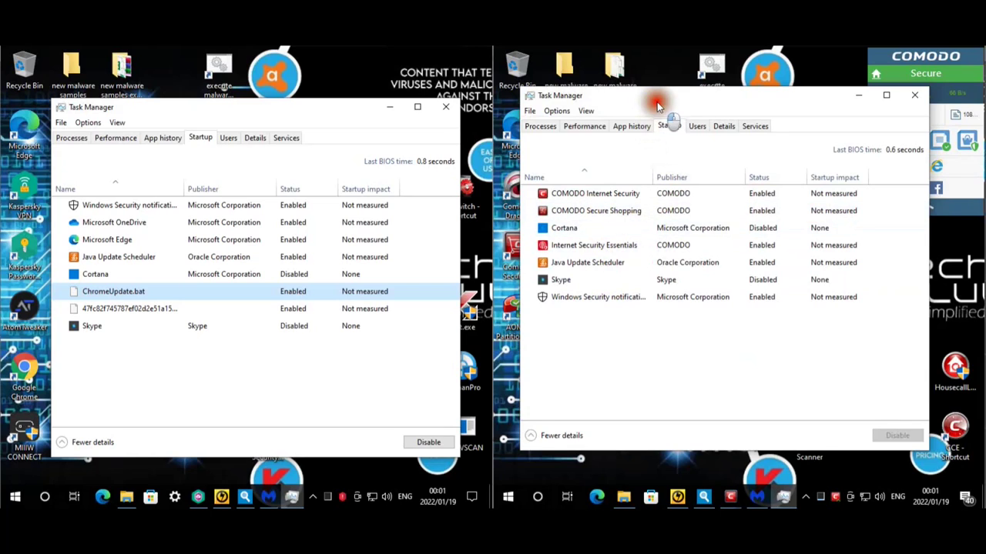
pyautogui.moveTo(653, 99); pyautogui.dragTo(674, 94)
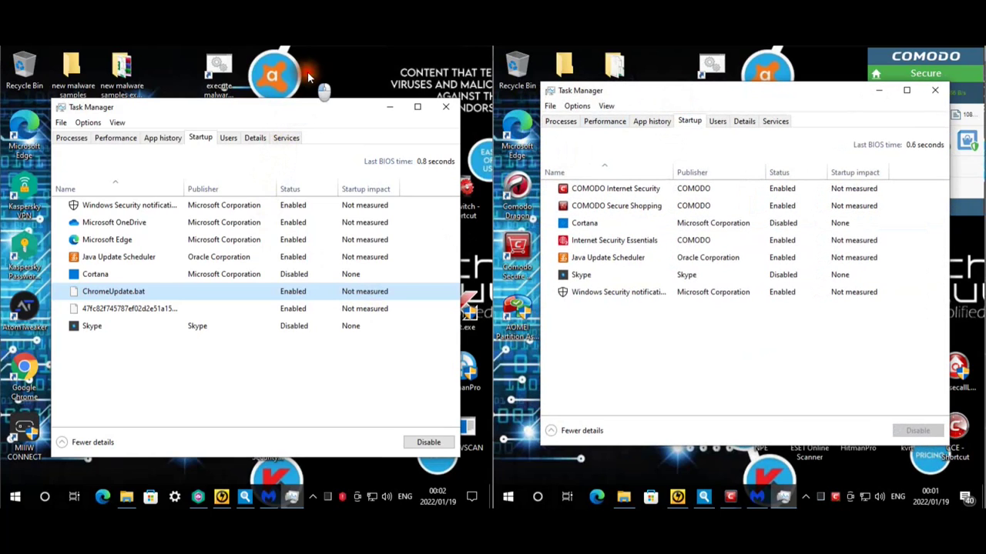
# - Open the extracted malware samples folder on both machines, look through the Kaspersky machine's BGM subfolder, and clear the folder windows away
pyautogui.click(645, 470)
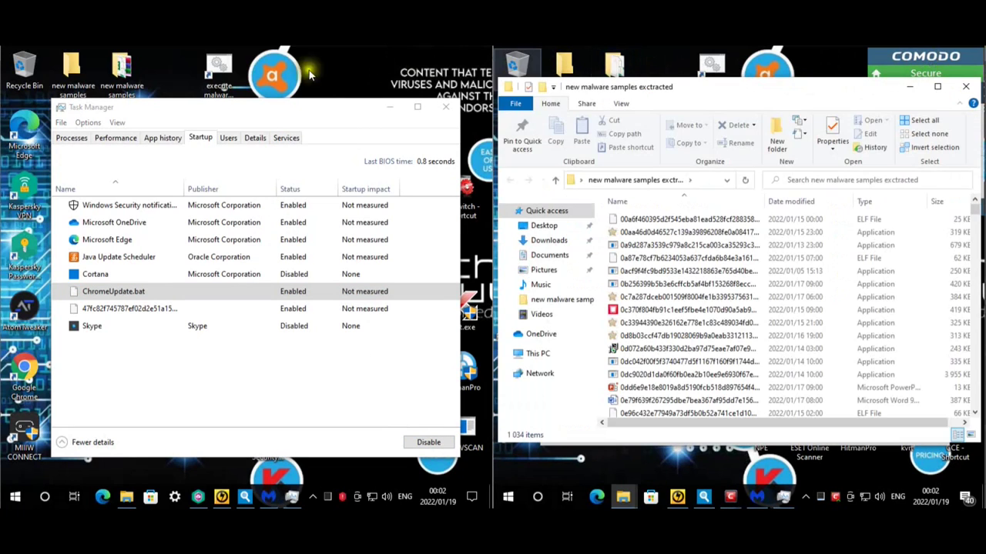
pyautogui.doubleClick(122, 68)
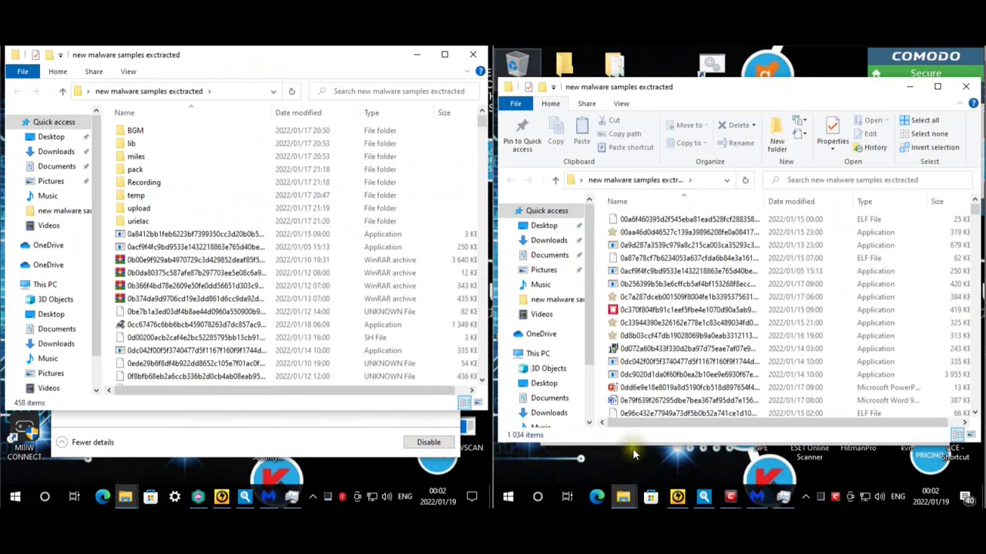
pyautogui.doubleClick(134, 131)
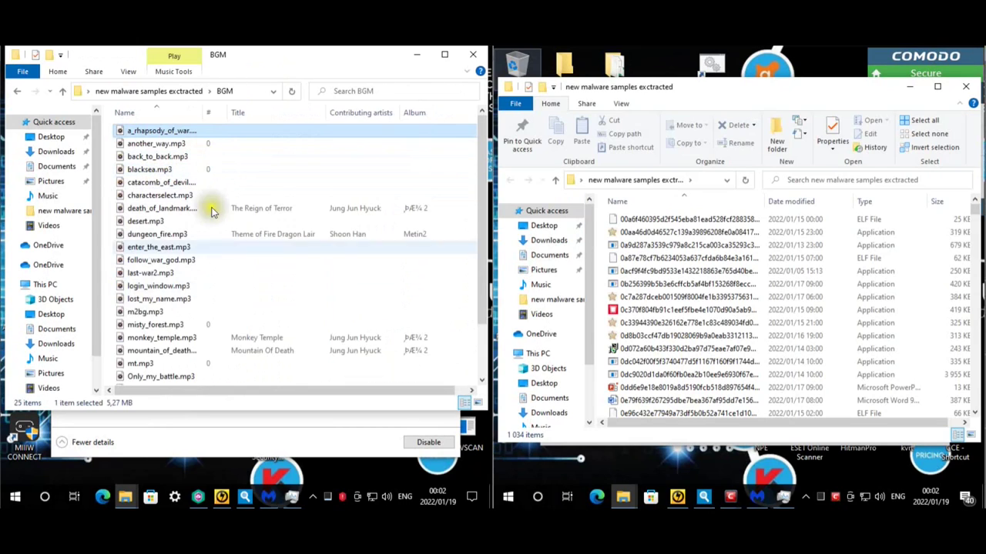
pyautogui.scroll(-2, 204, 216)
pyautogui.click(200, 223)
pyautogui.scroll(2, 199, 224)
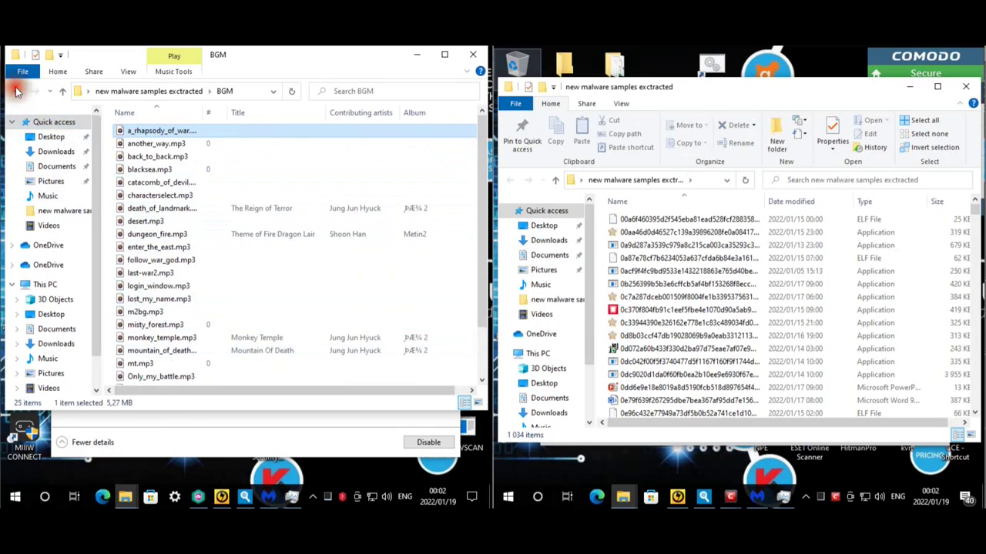
pyautogui.click(17, 90)
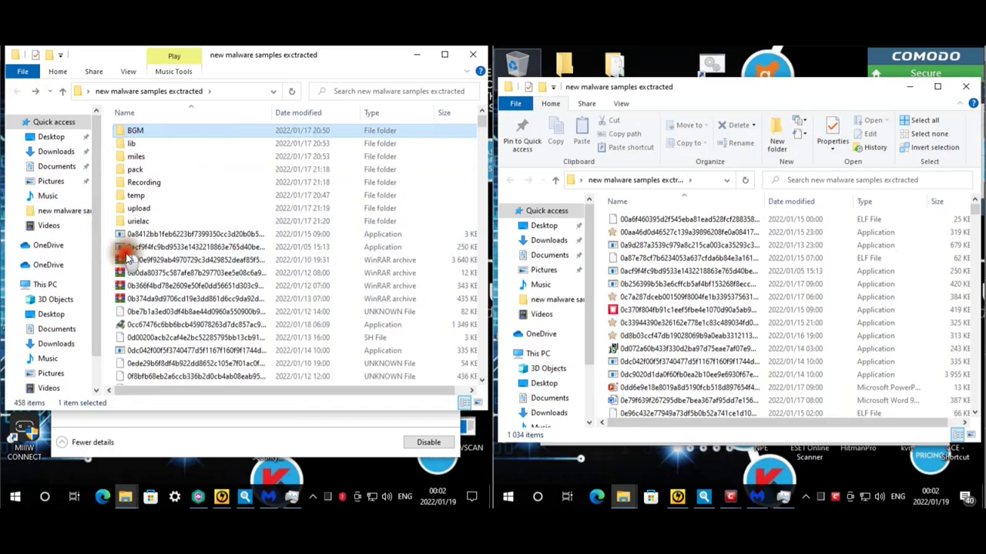
pyautogui.moveTo(127, 258); pyautogui.dragTo(394, 45)
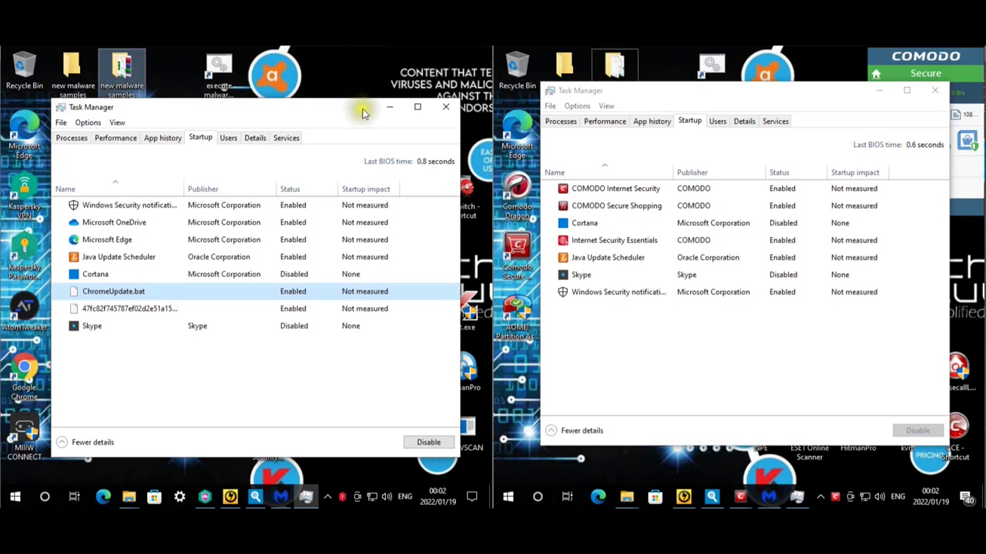
# - Minimize the Kaspersky machine's Task Manager and check its desktop shortcuts and recently added programs
pyautogui.click(391, 107)
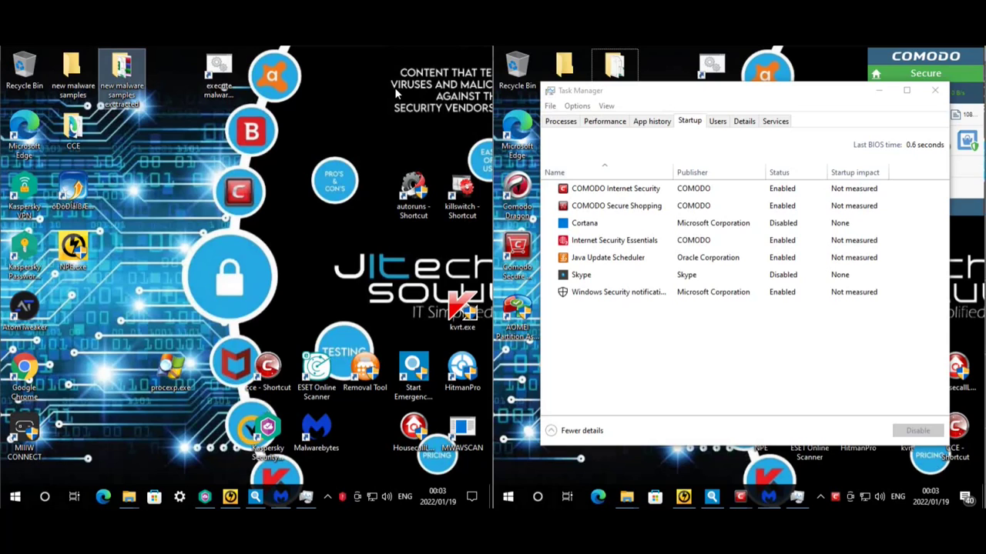
pyautogui.click(33, 368)
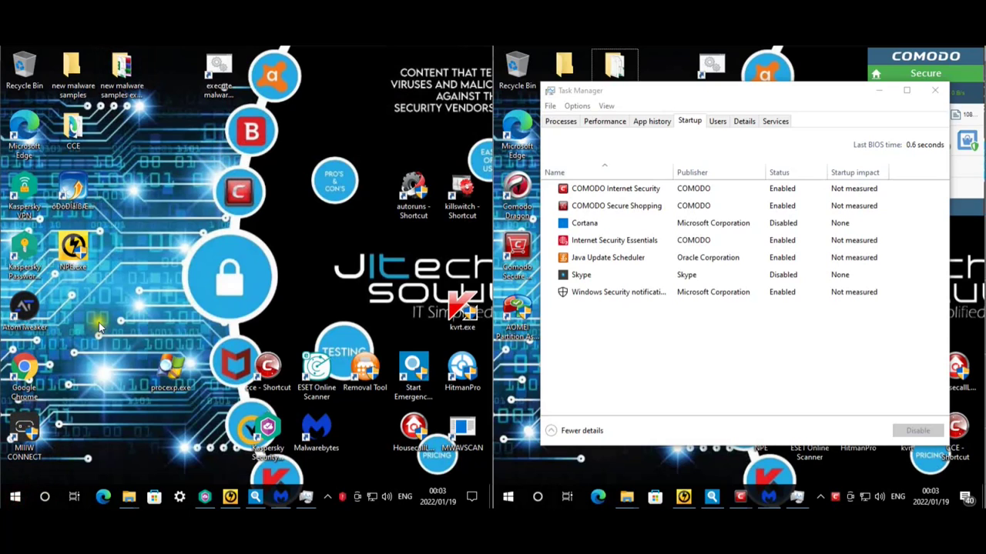
pyautogui.press('super')
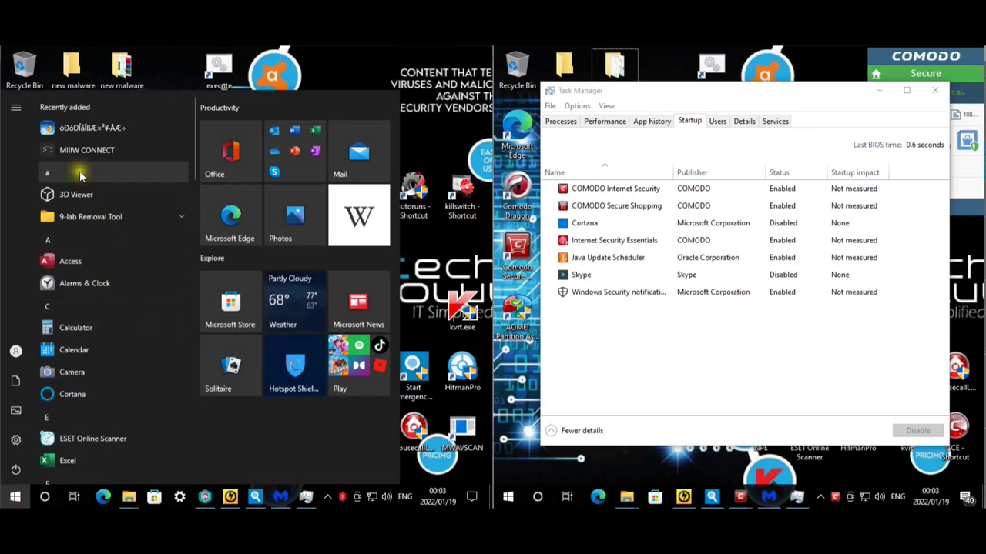
pyautogui.click(428, 117)
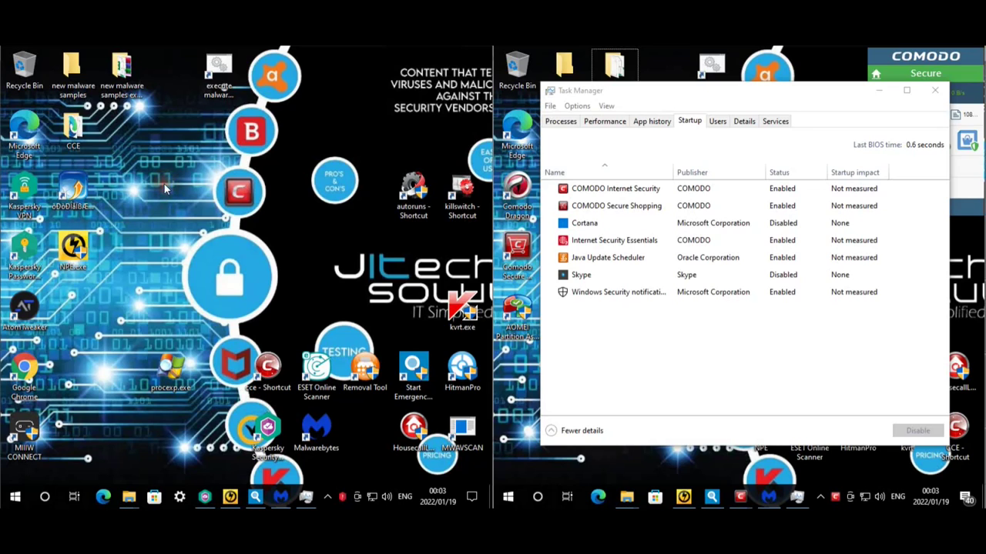
# - Restore the Kaspersky machine's Task Manager and examine the ChromeUpdate.bat and 47fc82f745787ef02d2e51a15... startup entries
pyautogui.moveTo(305, 504)
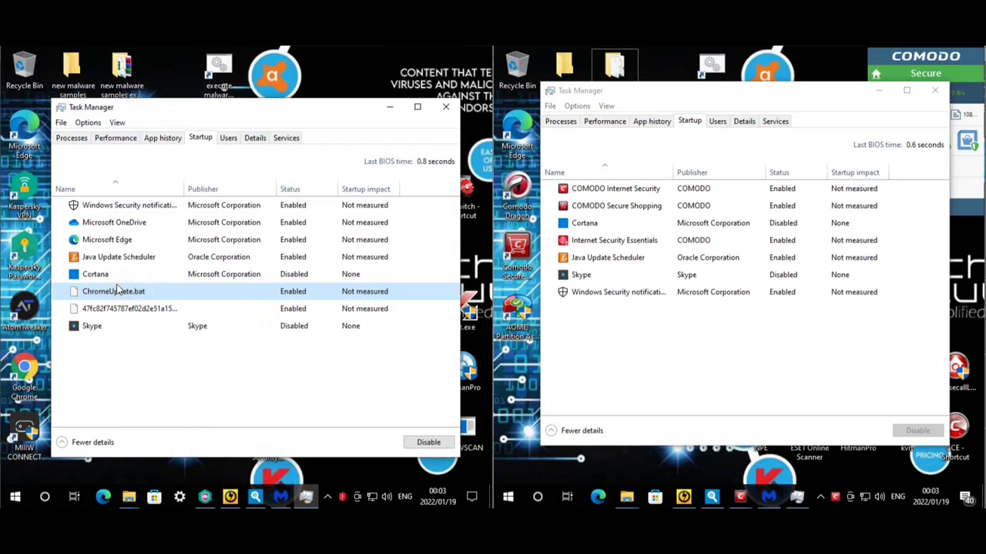
pyautogui.click(150, 294)
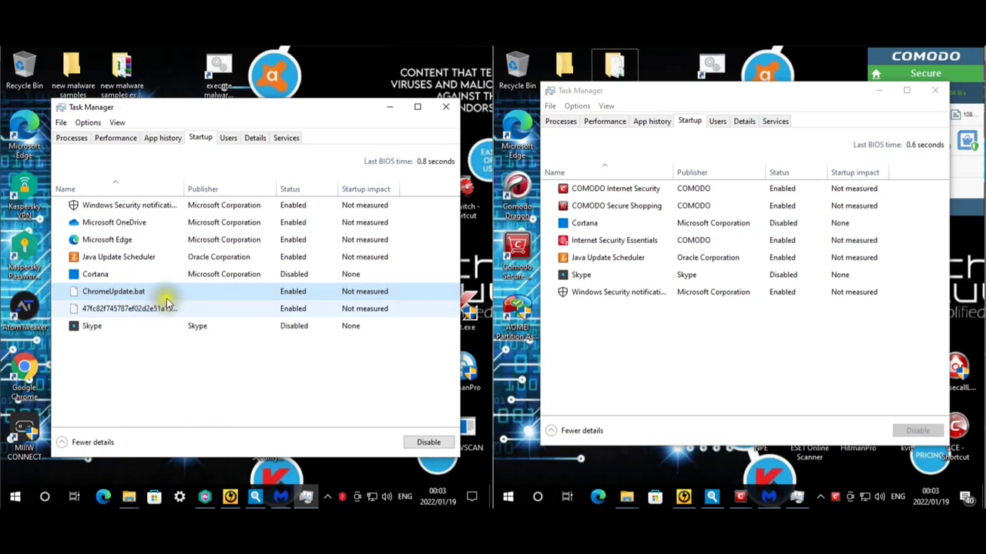
pyautogui.click(133, 290)
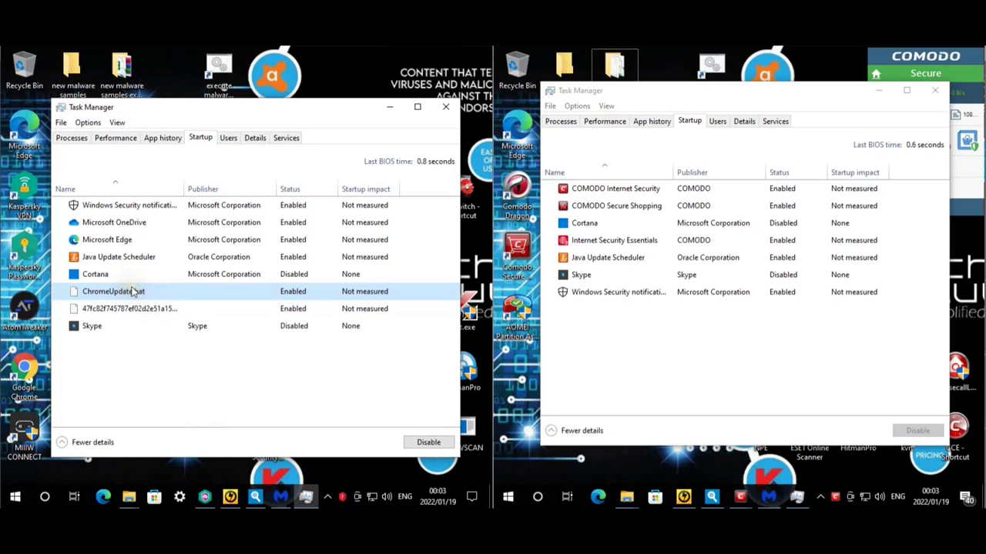
pyautogui.click(133, 290)
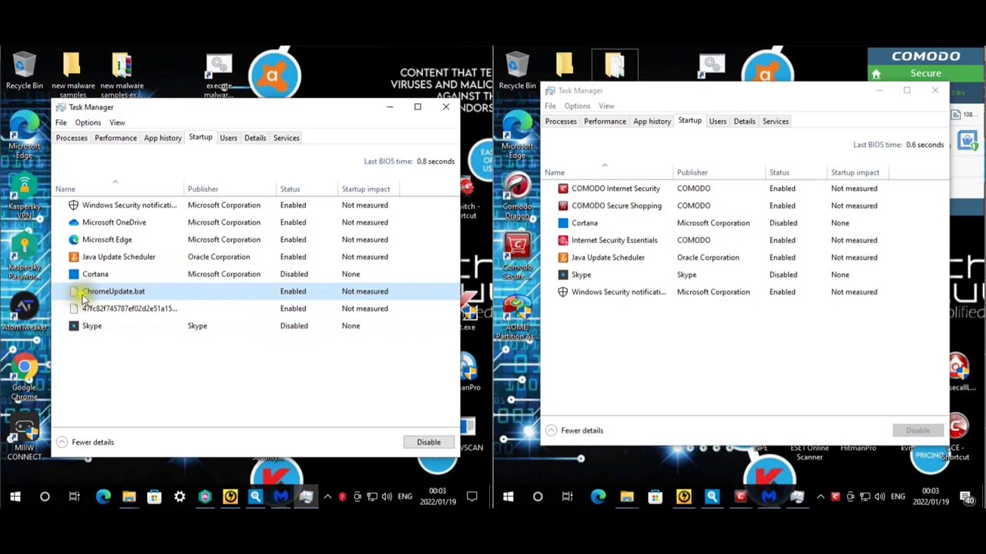
pyautogui.click(133, 308)
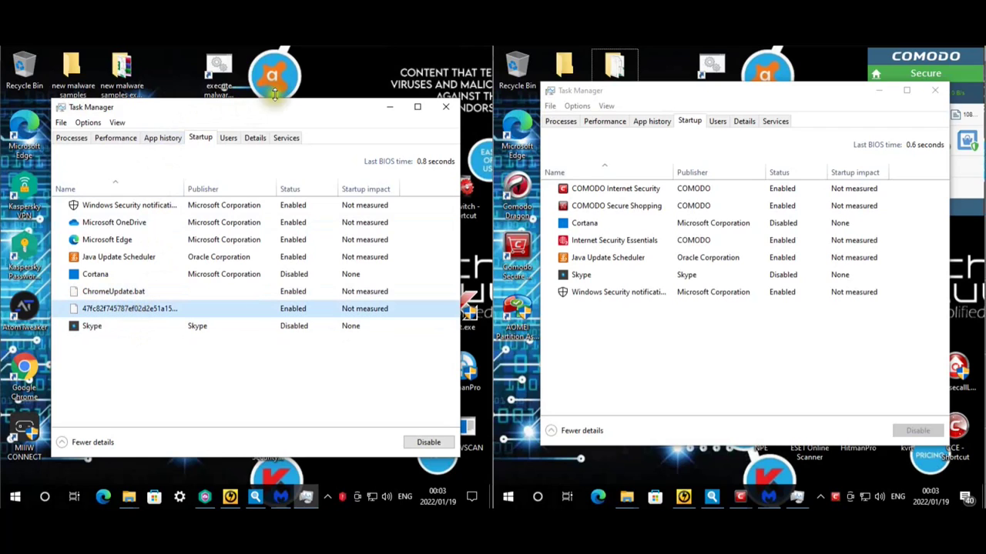
pyautogui.click(334, 60)
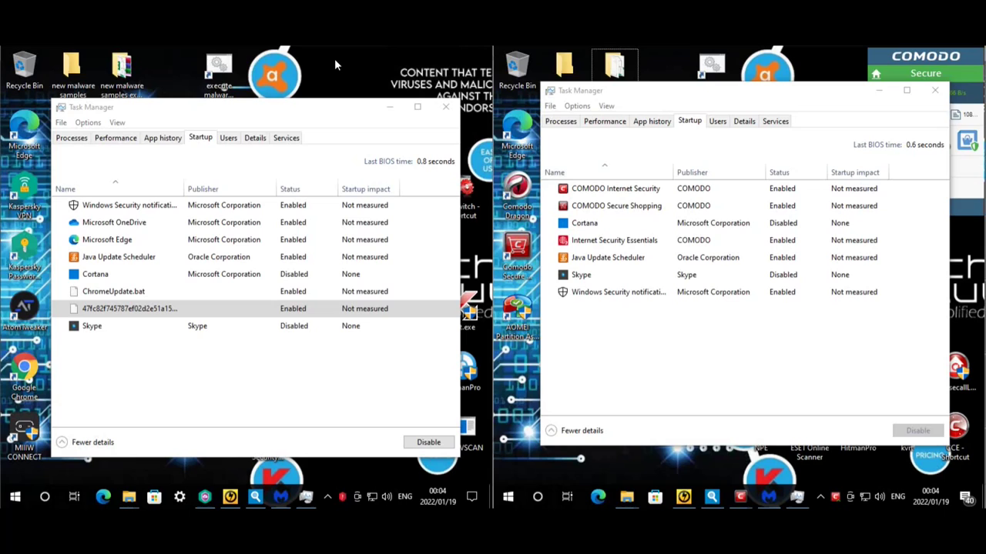
# - Show Kaspersky's Notification Center, then review the leftover batch and script files in the Comodo machine's Documents folder and close it
pyautogui.click(204, 497)
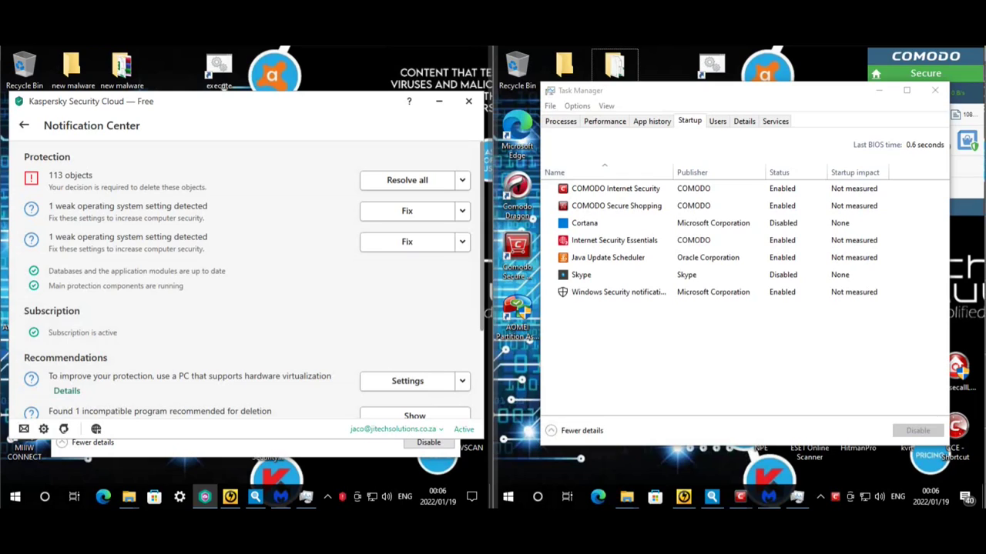
pyautogui.click(753, 387)
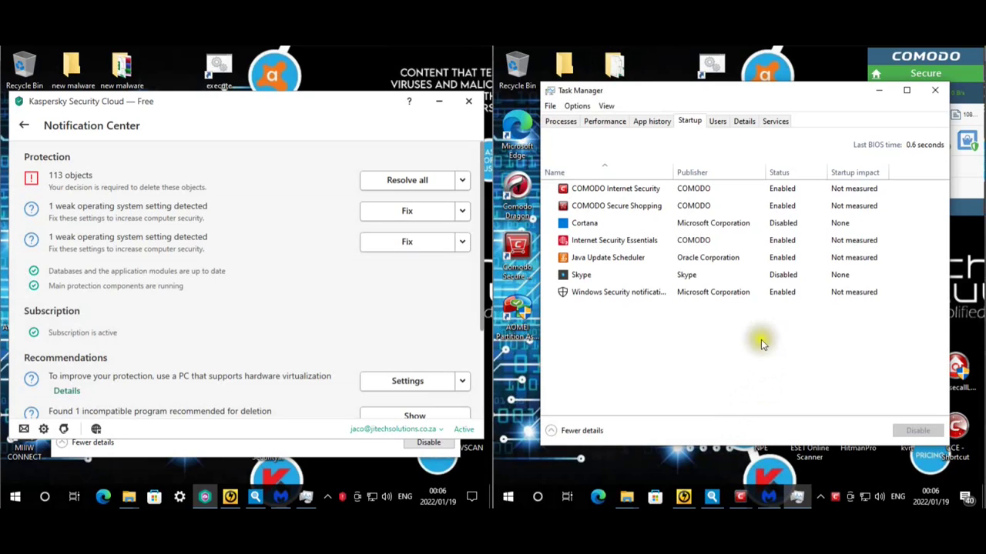
pyautogui.click(626, 496)
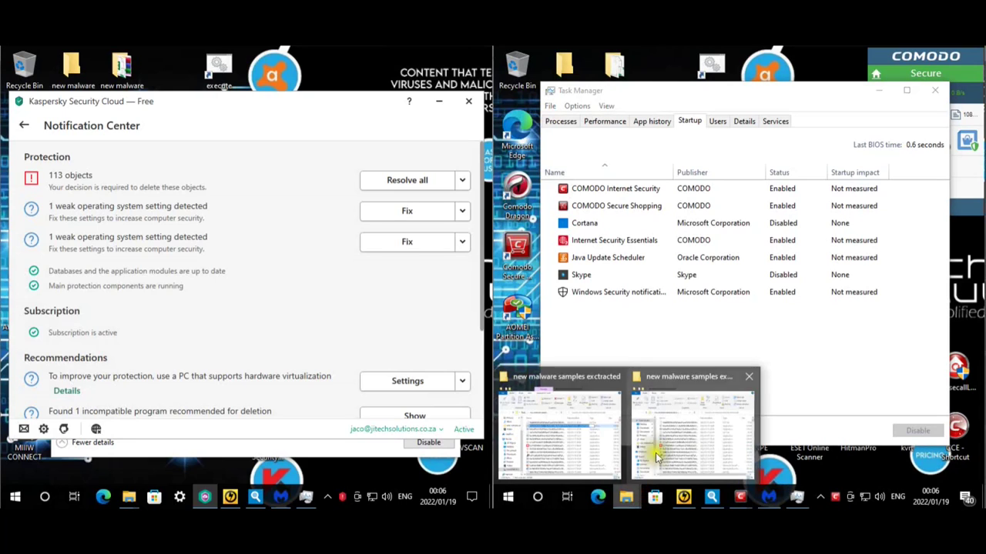
pyautogui.click(589, 433)
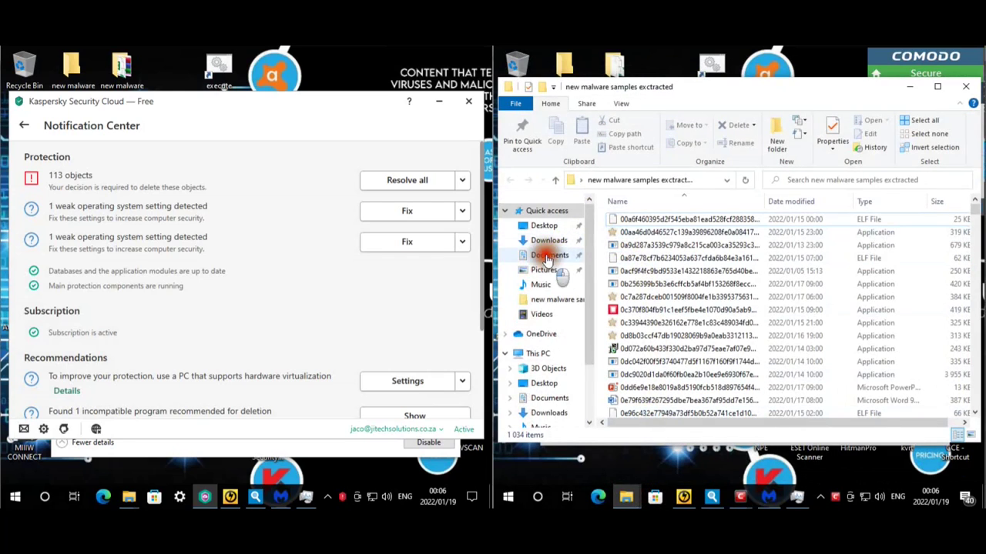
pyautogui.click(550, 255)
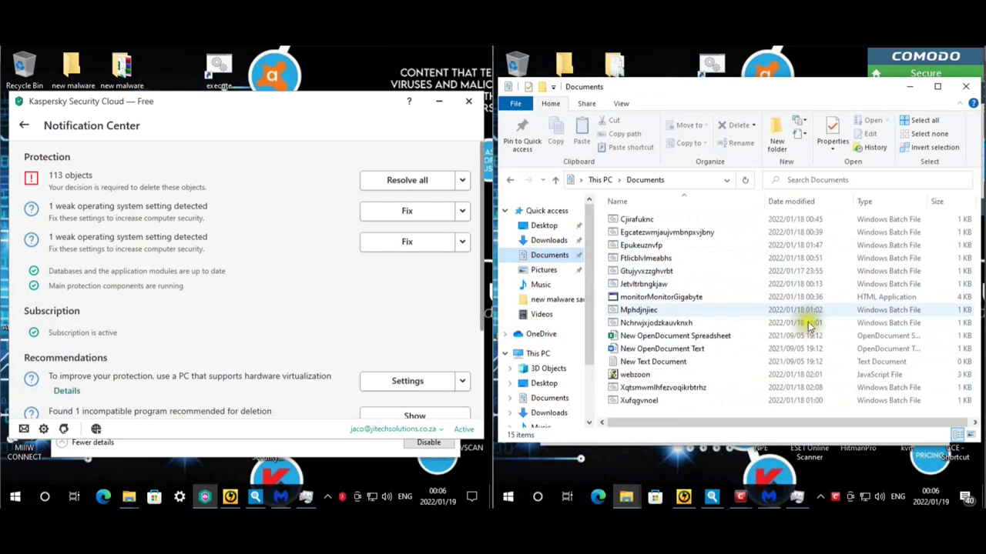
pyautogui.click(801, 86)
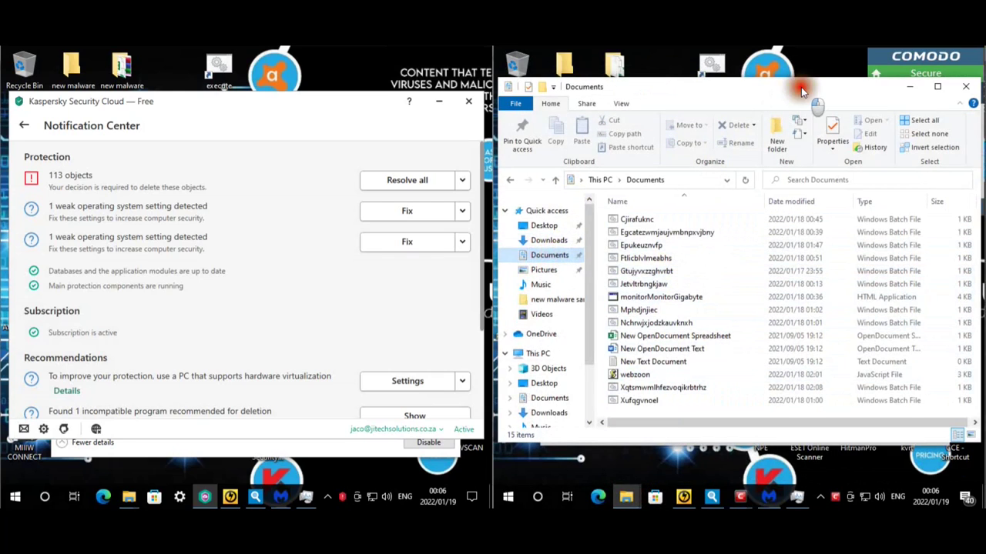
pyautogui.click(966, 86)
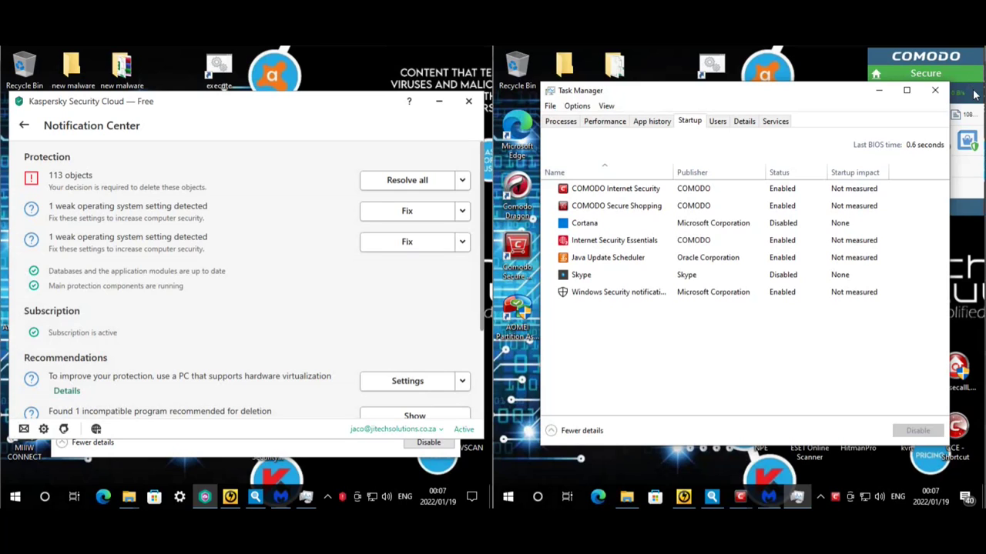
# - Minimize the Comodo machine's Task Manager and bring up the Comodo Lookup results to review the file ratings
pyautogui.click(879, 91)
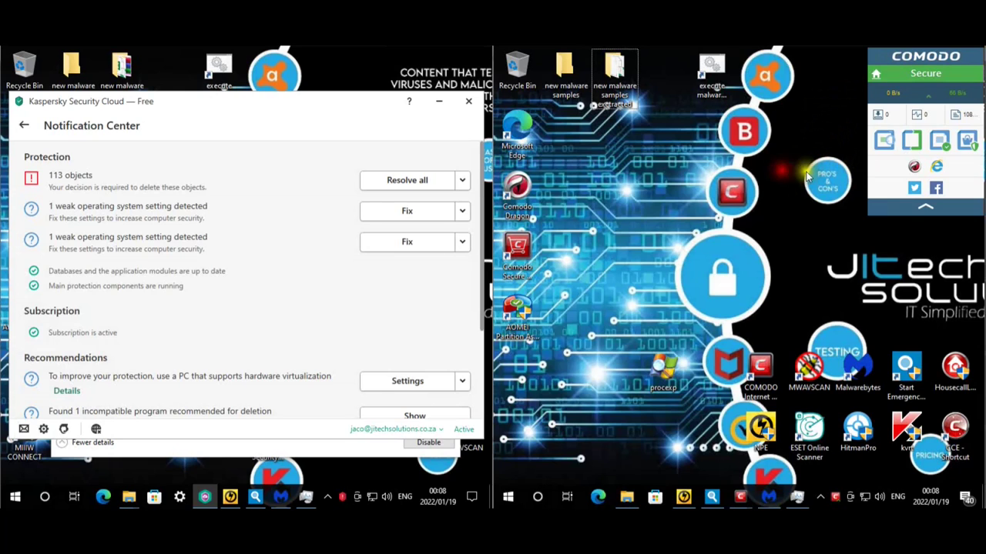
pyautogui.moveTo(740, 497)
pyautogui.click(798, 422)
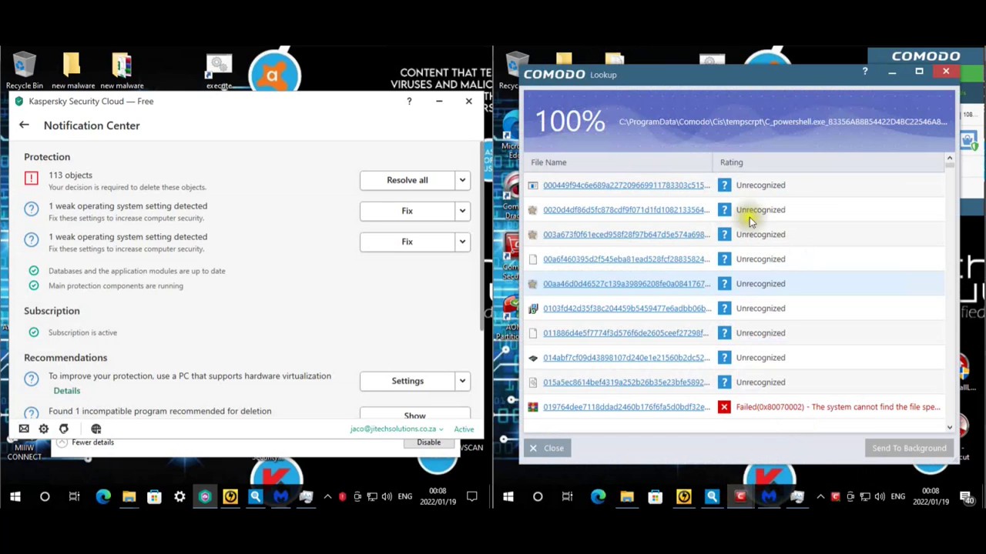
pyautogui.moveTo(744, 70); pyautogui.dragTo(750, 67)
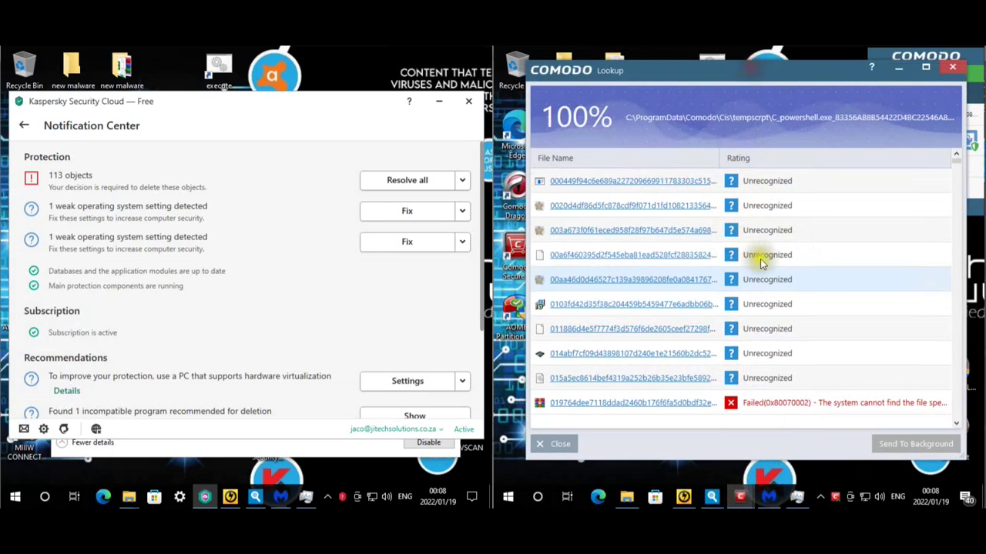
# - Close the finished Lookup results, then rerun the lookup on the selected File List entries and stop it partway
pyautogui.click(953, 69)
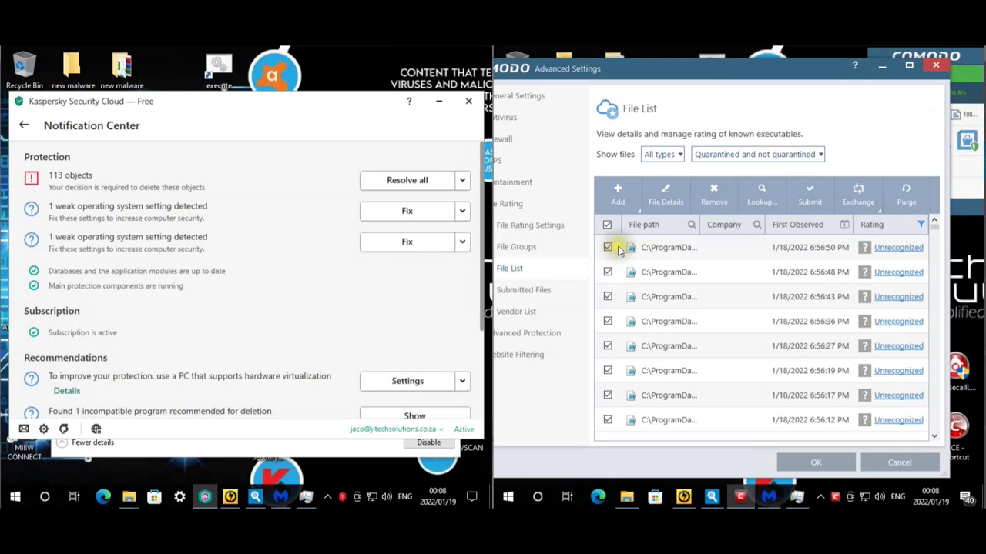
pyautogui.click(760, 199)
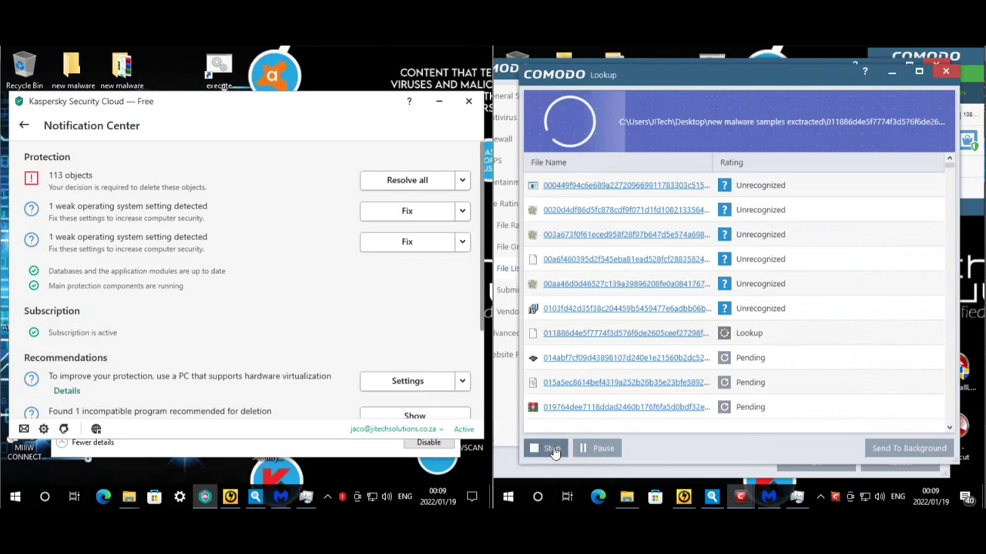
pyautogui.click(612, 445)
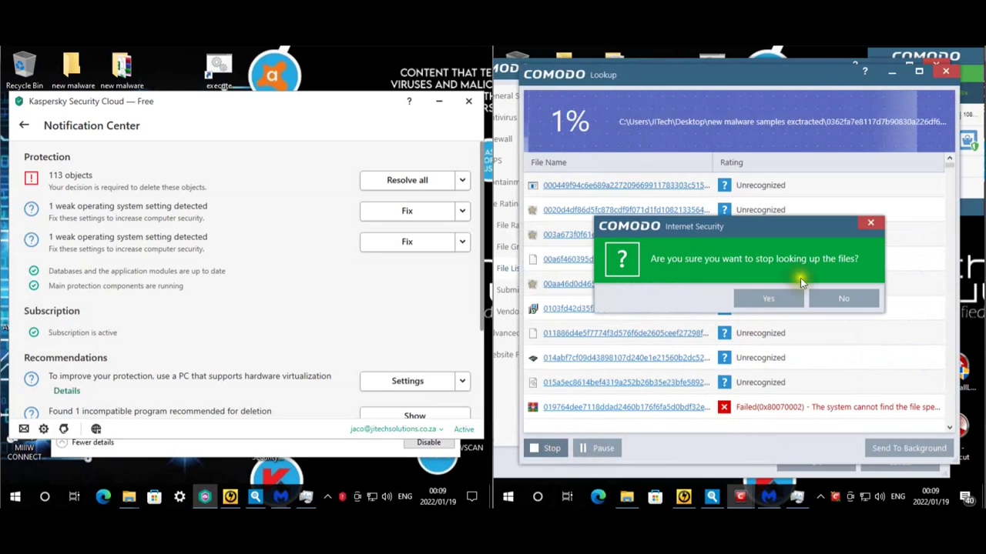
pyautogui.click(784, 299)
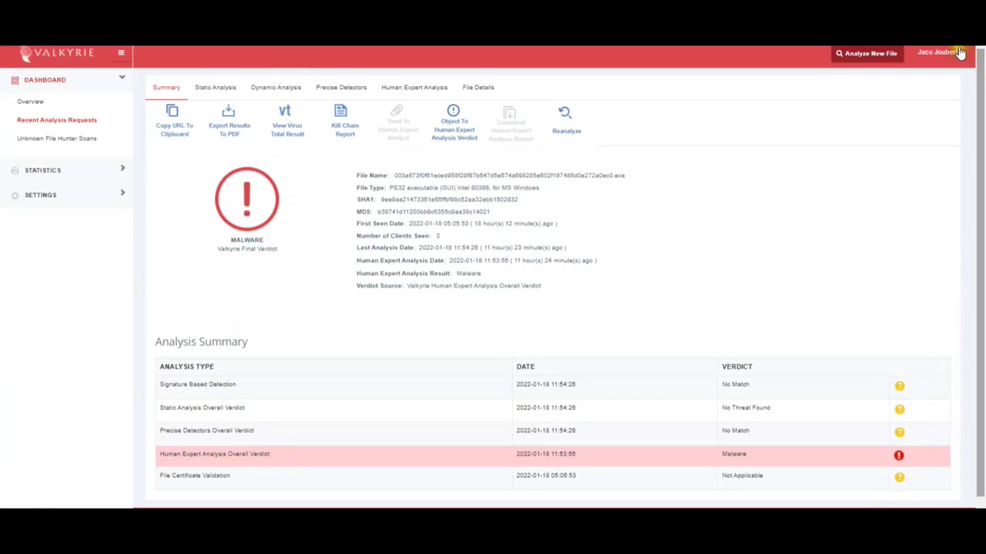
# - Look through the Valkyrie summary reports for the samples starting 003a673f0f61, 0020d4df86d5 and 000449f94c6e
pyautogui.click(959, 54)
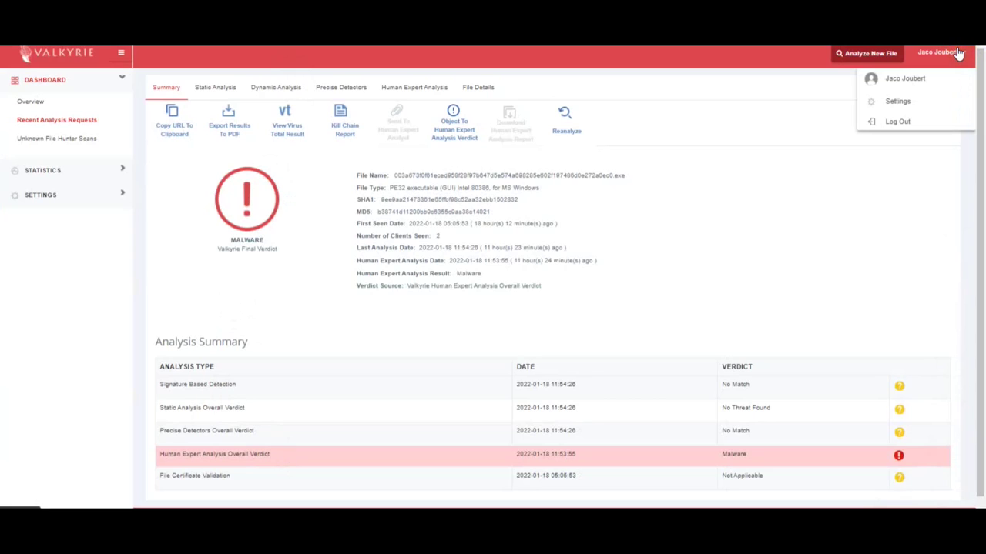
pyautogui.click(959, 54)
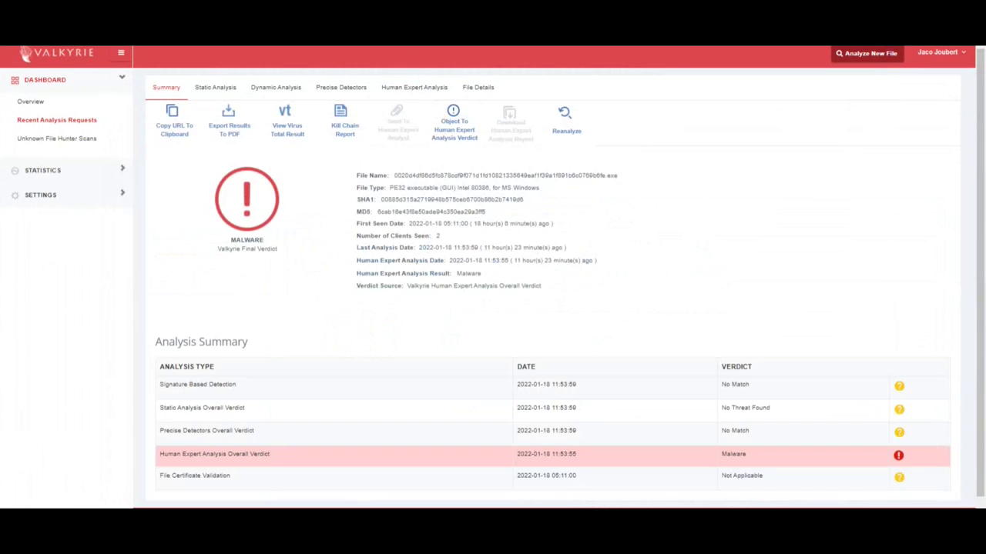
pyautogui.click(466, 87)
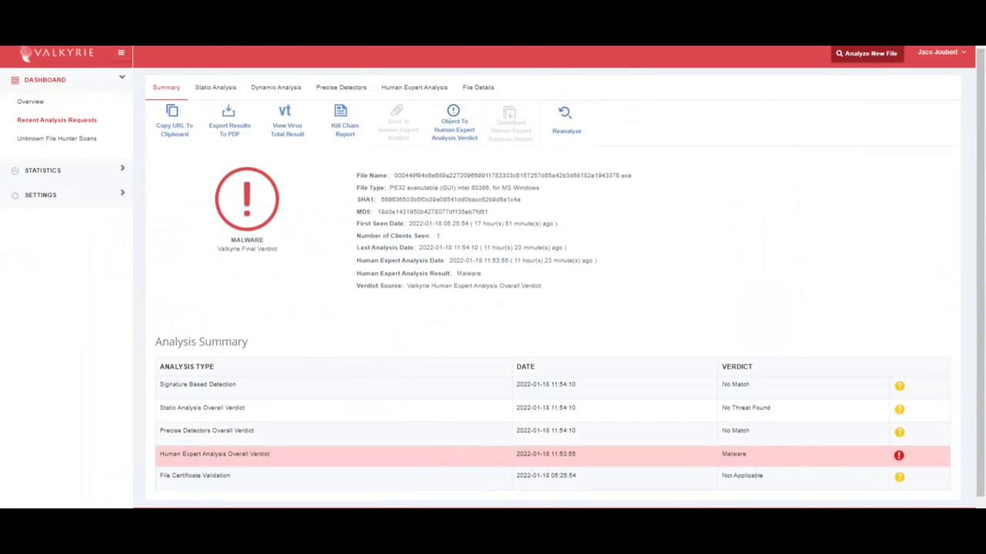
pyautogui.moveTo(764, 518)
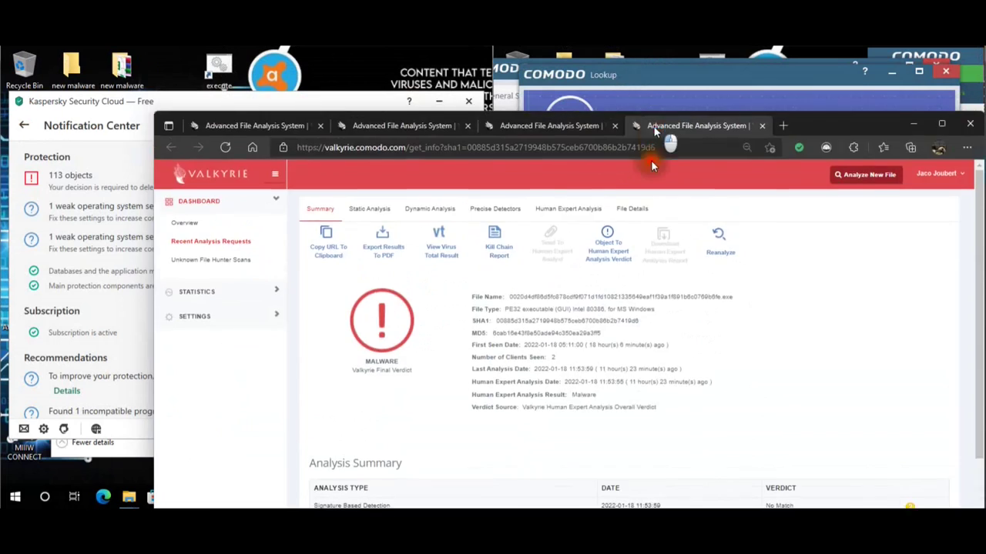
# - Compare the file name in the Valkyrie report for the 0020d4df86d5 sample with its entry in the Comodo Lookup list
pyautogui.moveTo(652, 125); pyautogui.dragTo(735, 237)
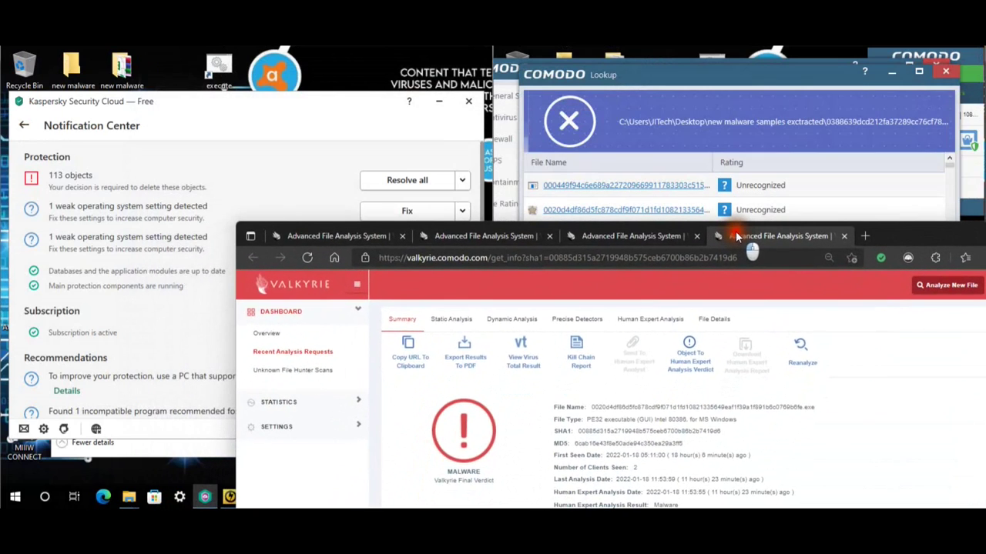
pyautogui.moveTo(590, 406); pyautogui.dragTo(743, 414)
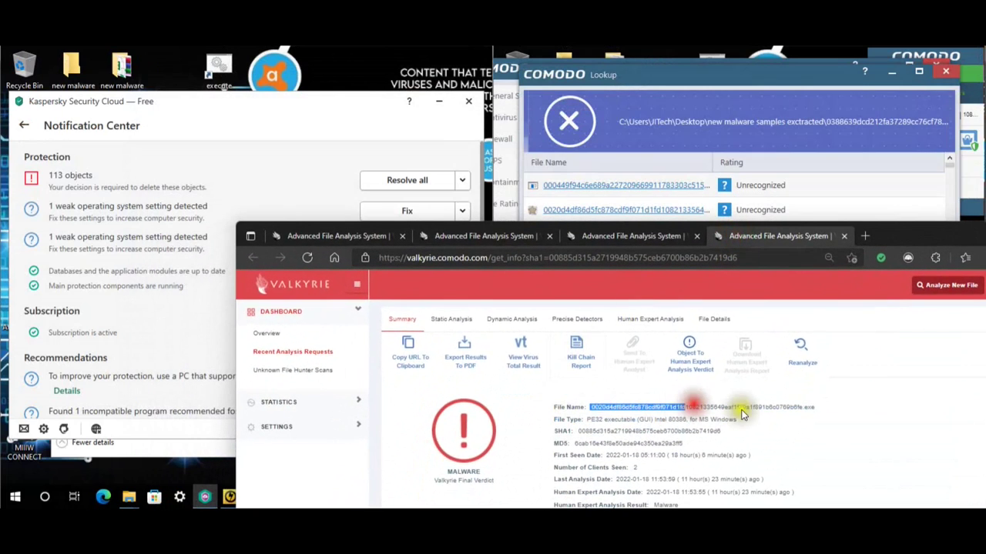
pyautogui.click(743, 415)
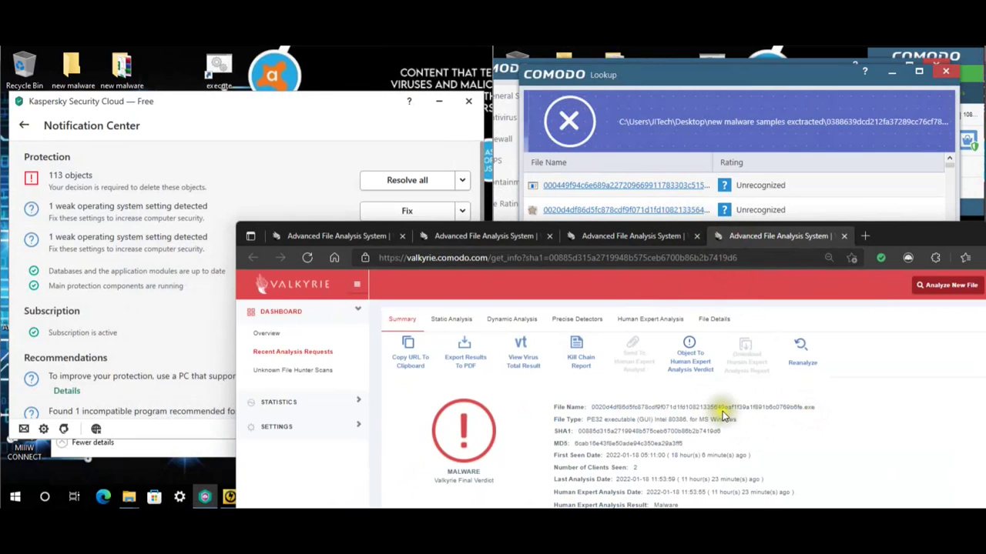
pyautogui.moveTo(713, 408); pyautogui.dragTo(722, 408)
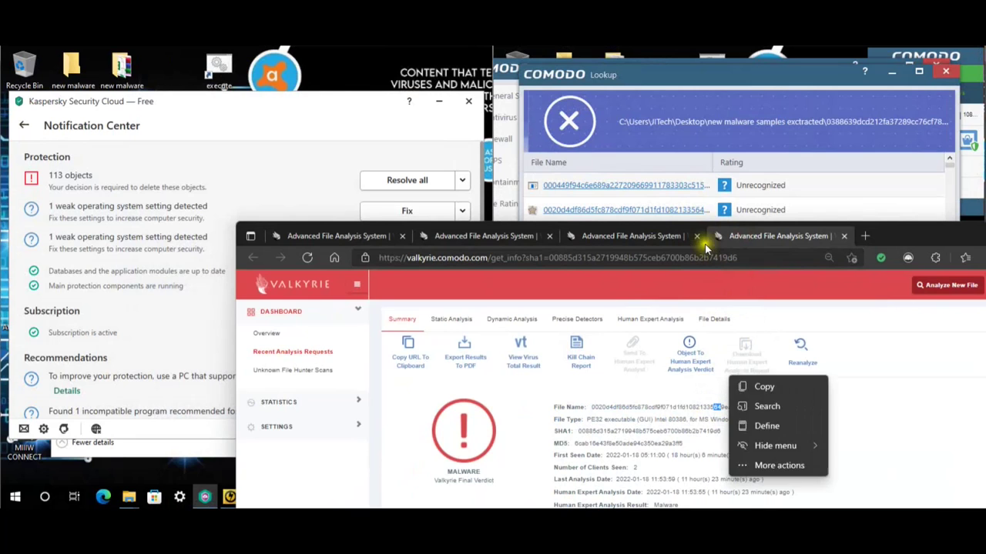
pyautogui.moveTo(869, 231); pyautogui.dragTo(766, 116)
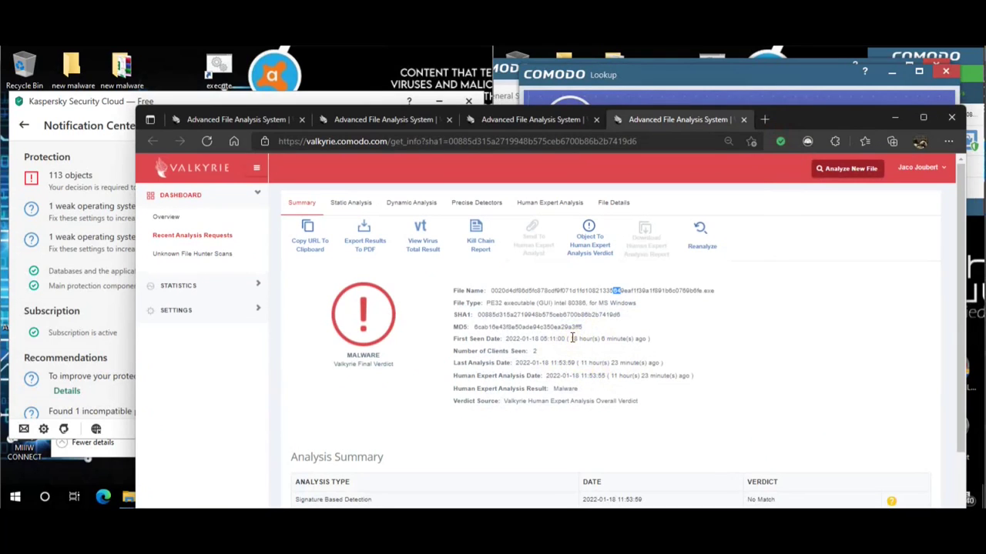
# - Examine the First Seen Date and Human Expert Analysis Date in the 0020d4df86d5 sample's Valkyrie report
pyautogui.moveTo(571, 338); pyautogui.dragTo(684, 341)
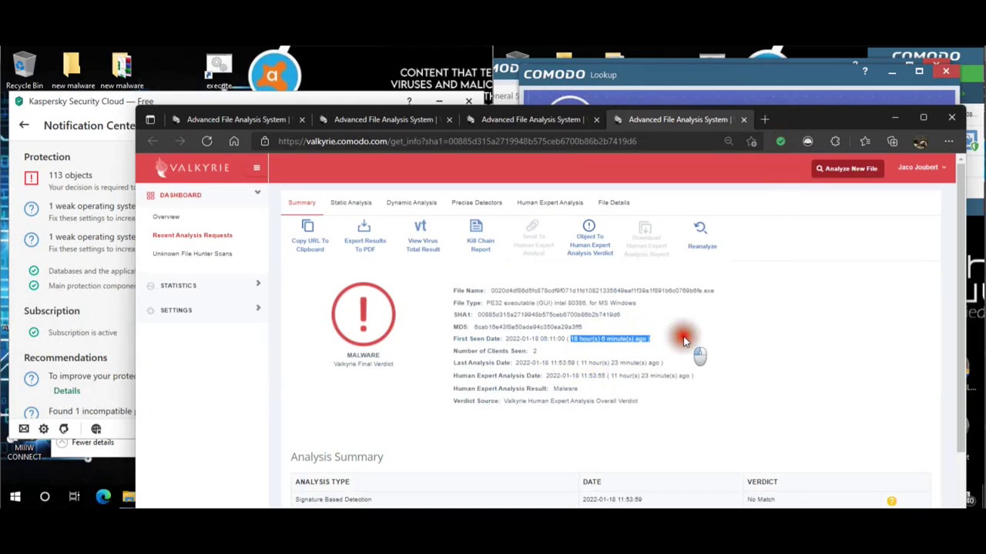
pyautogui.click(641, 357)
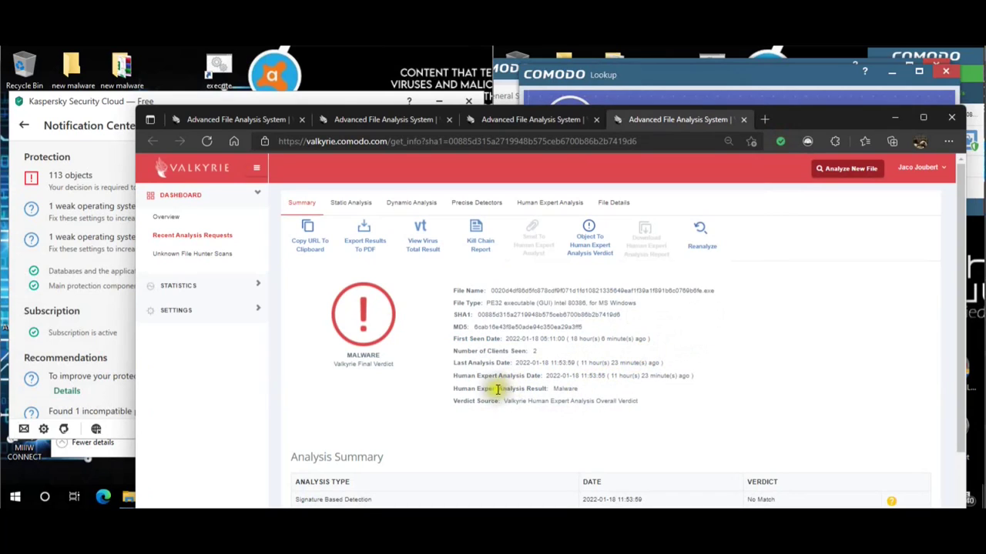
pyautogui.moveTo(613, 377); pyautogui.dragTo(695, 378)
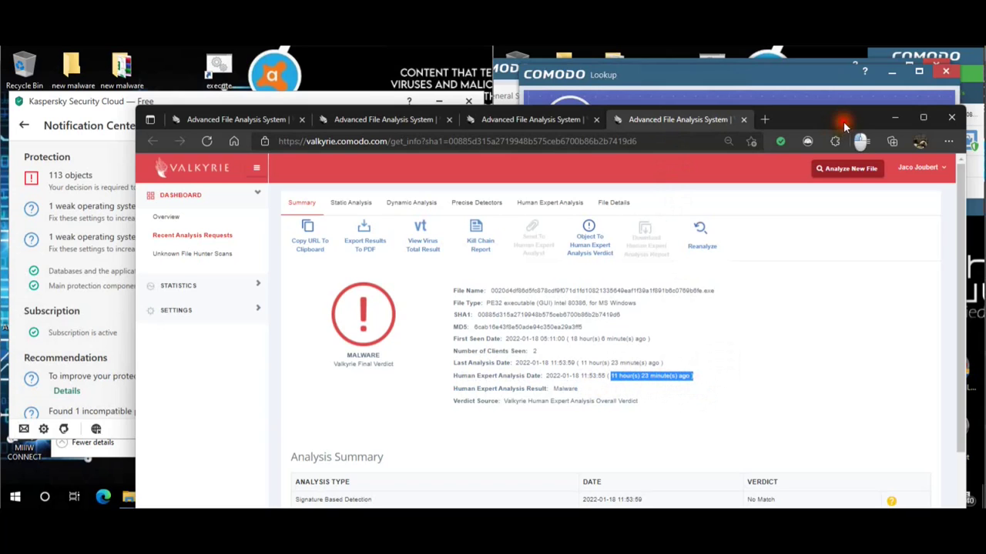
# - Move the Valkyrie browser window aside and review the file ratings in the Comodo Lookup list
pyautogui.moveTo(843, 121); pyautogui.dragTo(832, 290)
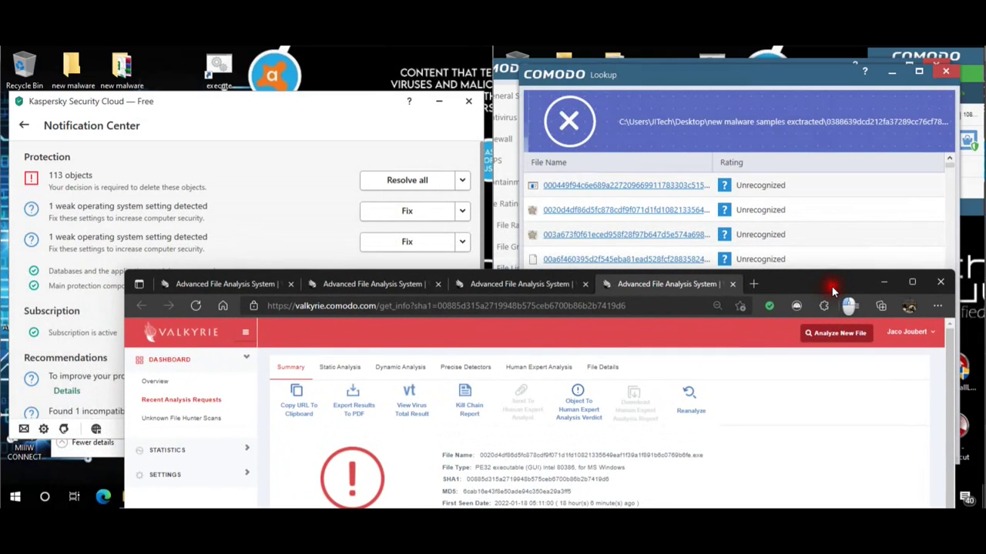
pyautogui.moveTo(826, 273); pyautogui.dragTo(807, 424)
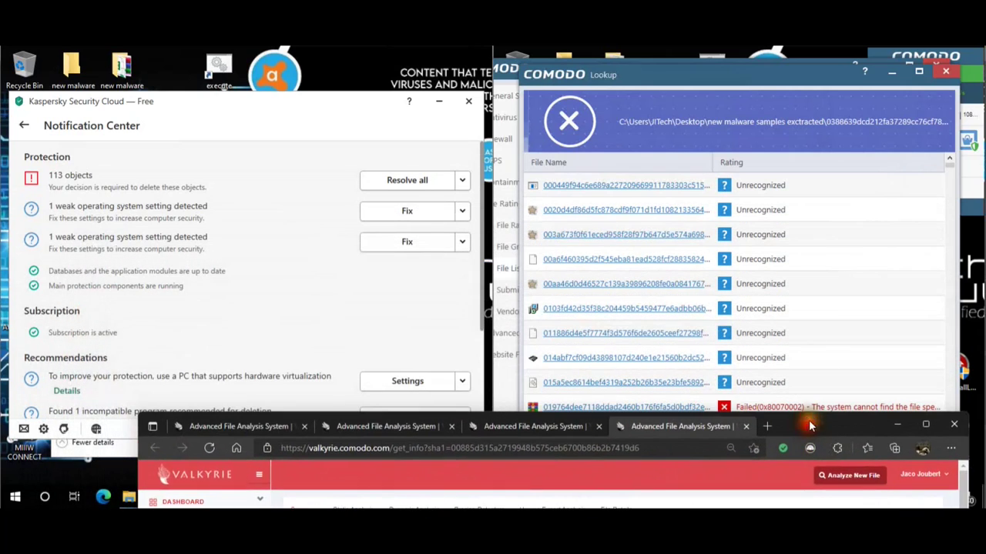
pyautogui.click(835, 133)
pyautogui.scroll(-5, 754, 352)
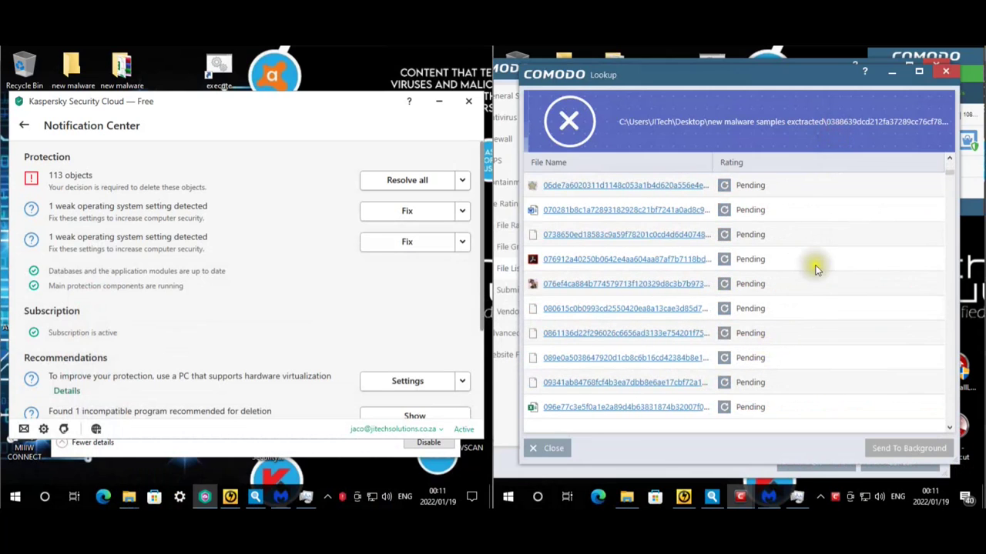
pyautogui.moveTo(950, 172); pyautogui.dragTo(938, 125)
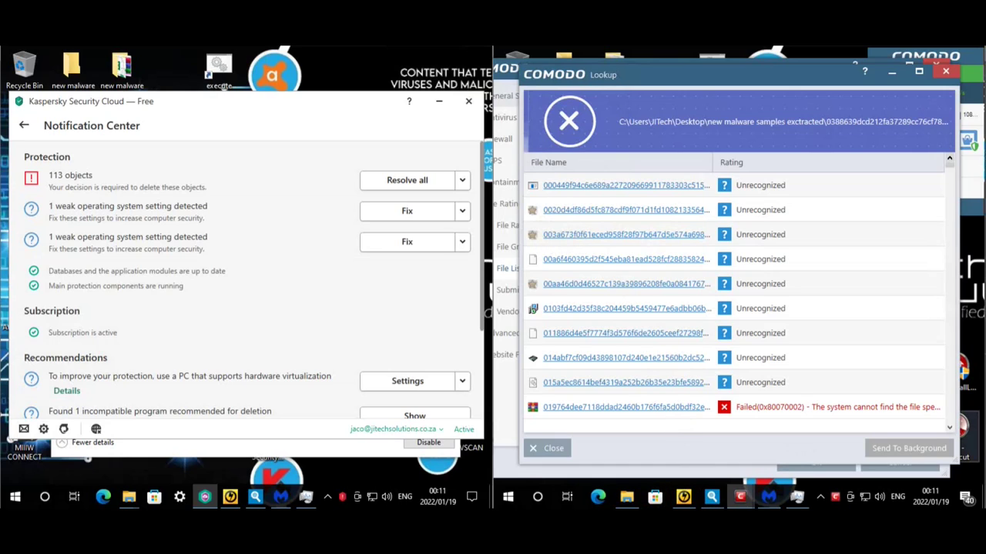
# - Bring back the Valkyrie reports and examine the Human Expert Analysis Date of the 003a673f0f61 sample in full screen
pyautogui.moveTo(785, 419); pyautogui.dragTo(728, 177)
pyautogui.click(490, 189)
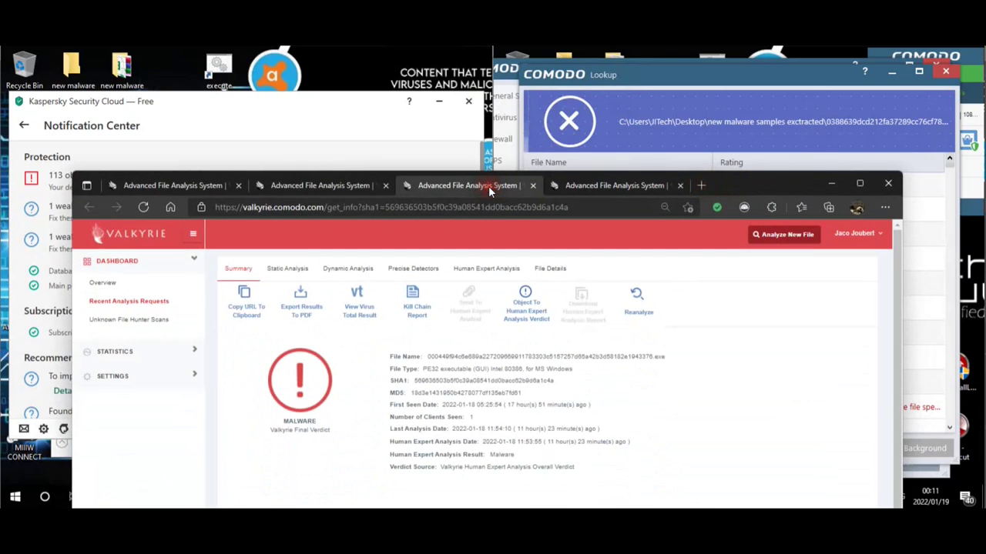
pyautogui.click(362, 188)
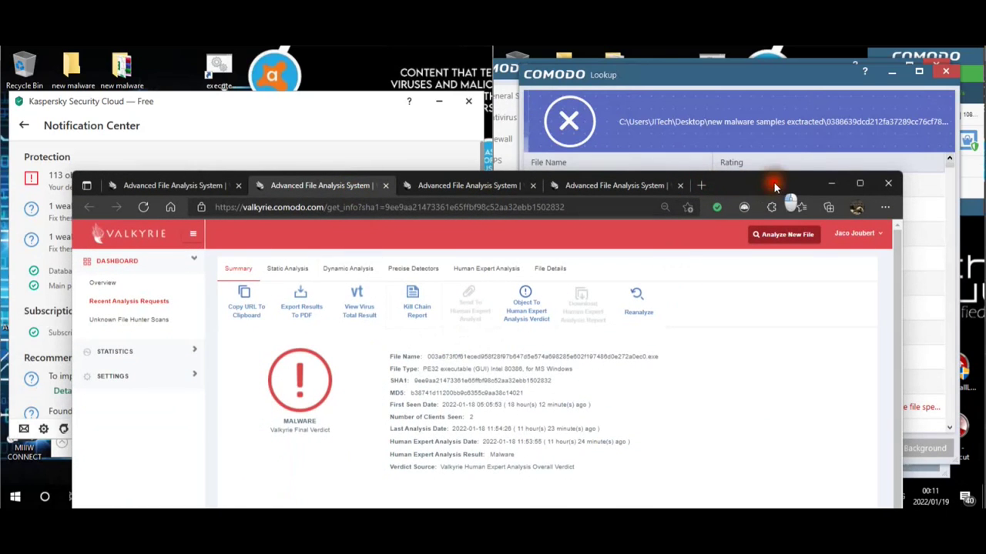
pyautogui.press('F11')
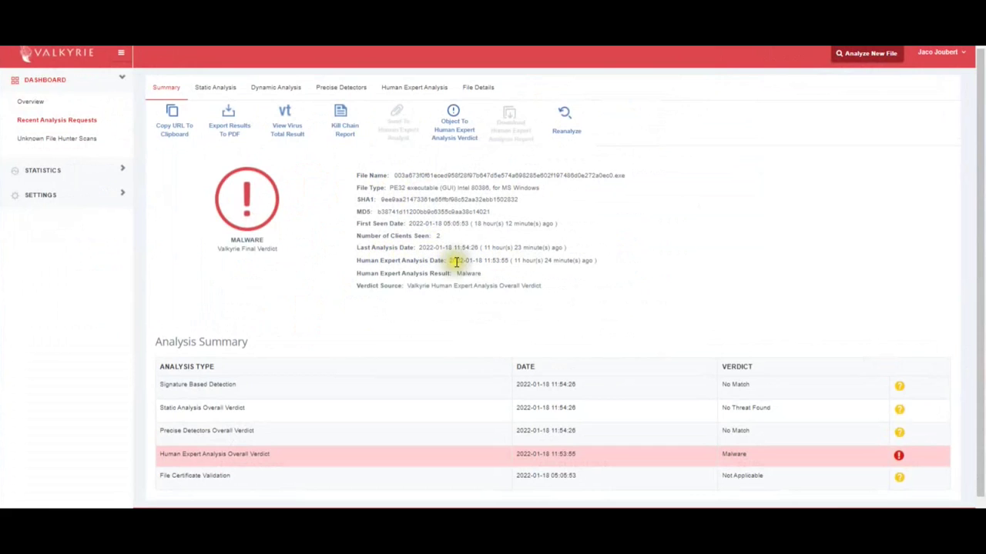
pyautogui.moveTo(460, 260); pyautogui.dragTo(499, 260)
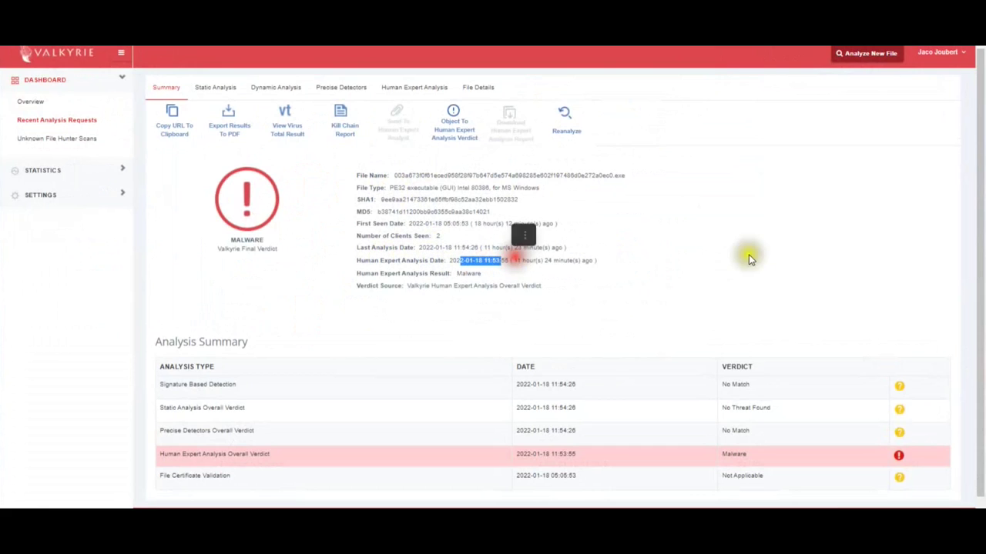
pyautogui.click(628, 269)
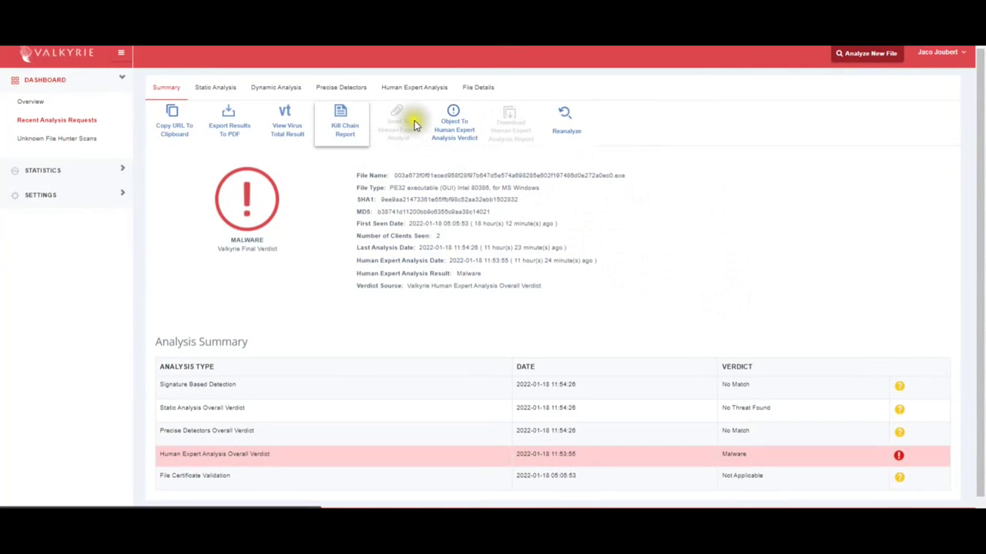
# - Review the File Details and Human Expert Analysis results for the 003a673f0f61 sample
pyautogui.click(473, 87)
pyautogui.scroll(-5, 714, 231)
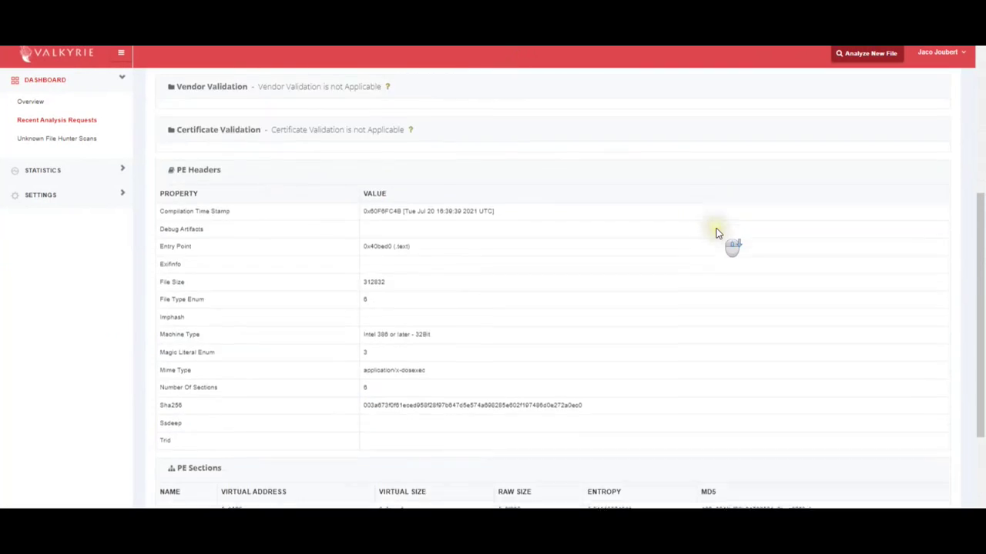
pyautogui.scroll(6, 716, 233)
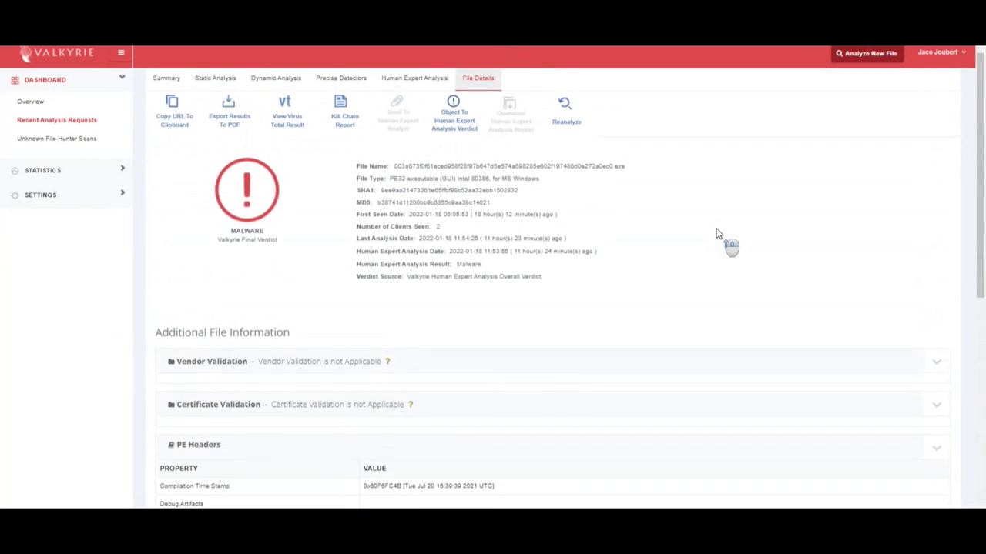
pyautogui.click(434, 97)
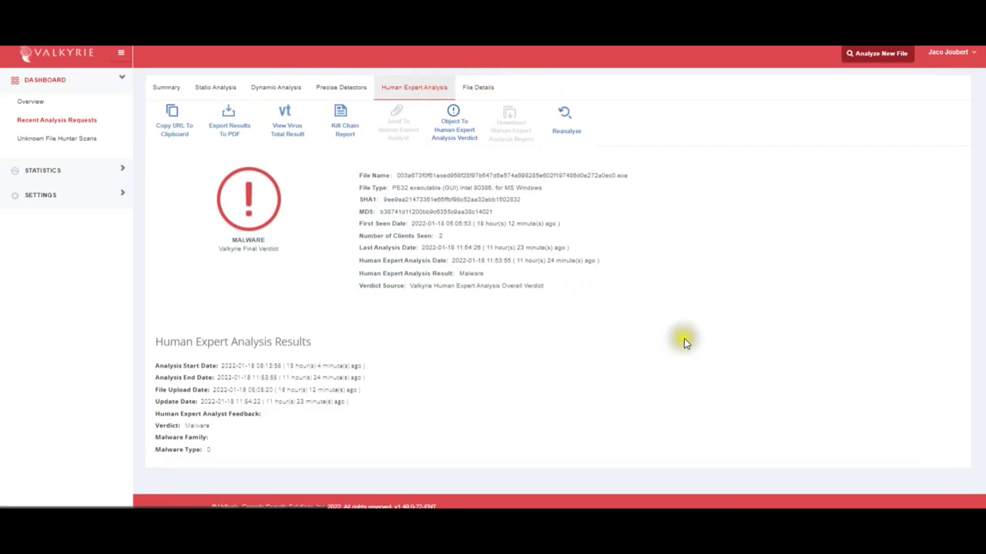
# - Review the Precise Detectors, Dynamic Analysis and Static Analysis results for the 003a673f0f61 sample
pyautogui.click(341, 84)
pyautogui.scroll(-3, 712, 281)
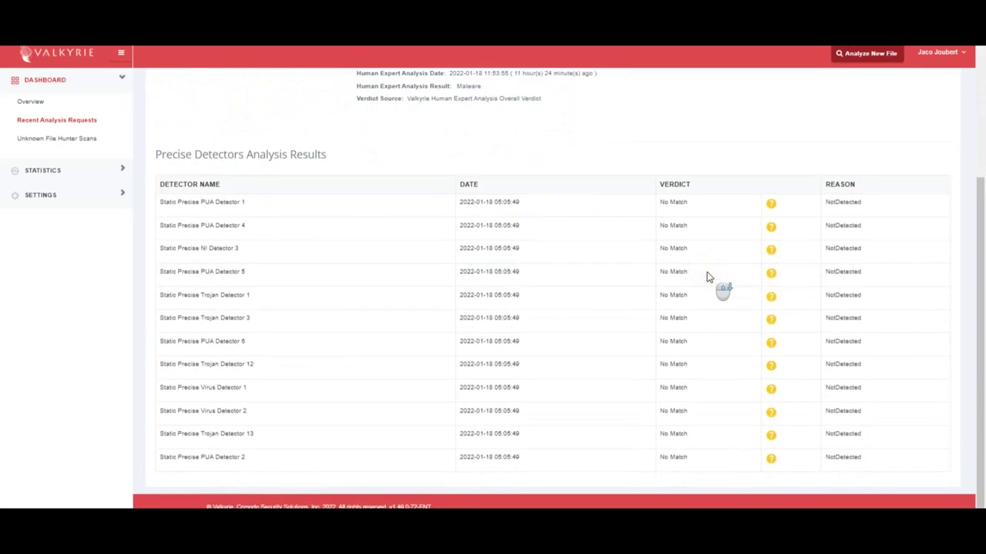
pyautogui.scroll(3, 713, 281)
pyautogui.click(273, 87)
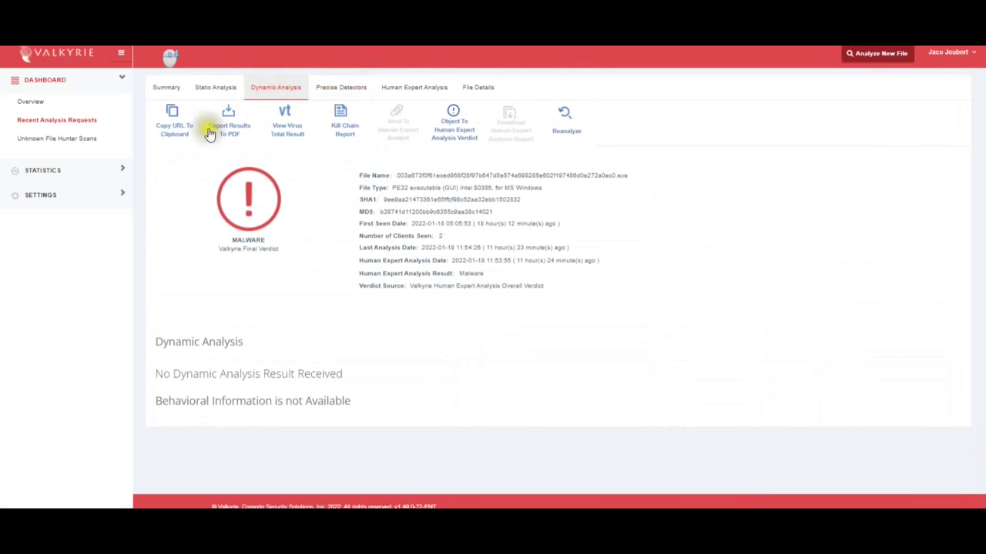
pyautogui.click(235, 100)
pyautogui.scroll(-3, 601, 234)
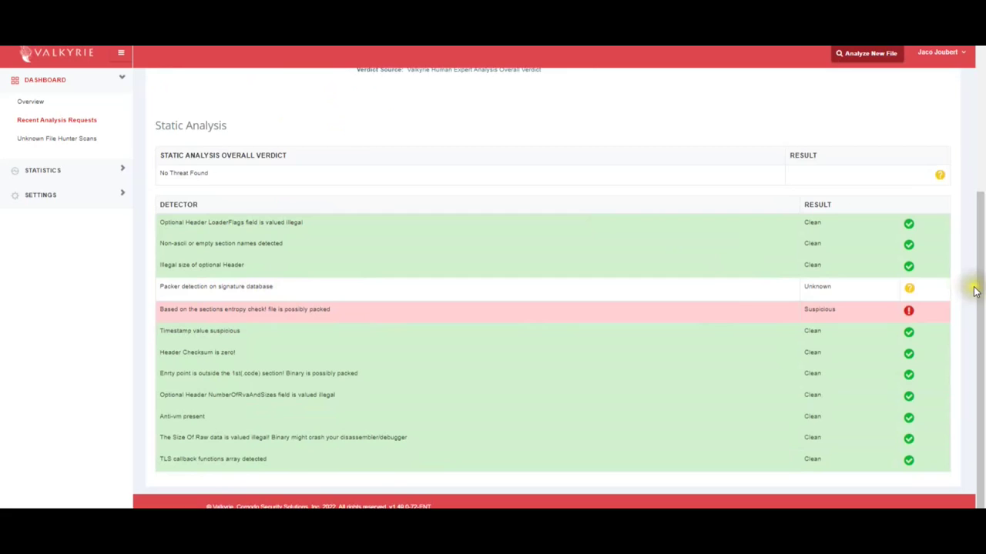
pyautogui.scroll(3, 600, 98)
pyautogui.scroll(1, 599, 98)
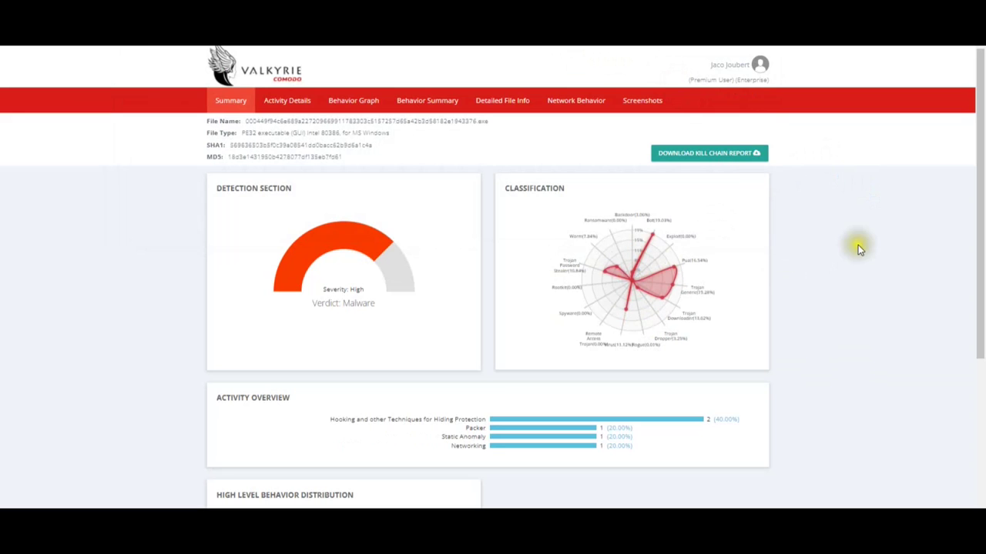
# - Look through the Valkyrie Kill Chain Report summary for the 000449f94c6e sample
pyautogui.scroll(-3, 847, 249)
pyautogui.scroll(3, 843, 250)
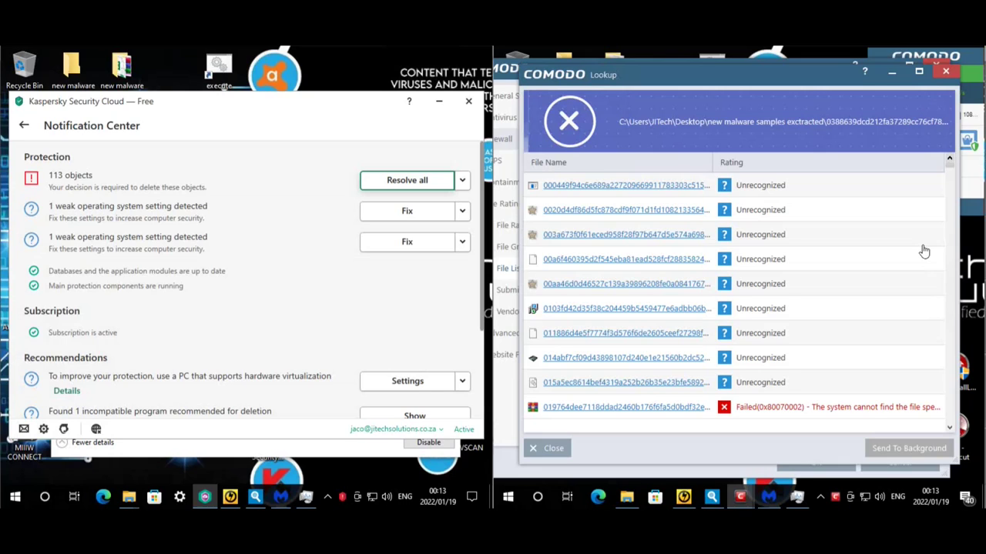
# - Show the Comodo machine's installed programs list and bring up the Kaspersky machine's Task Manager startup entries
pyautogui.click(513, 496)
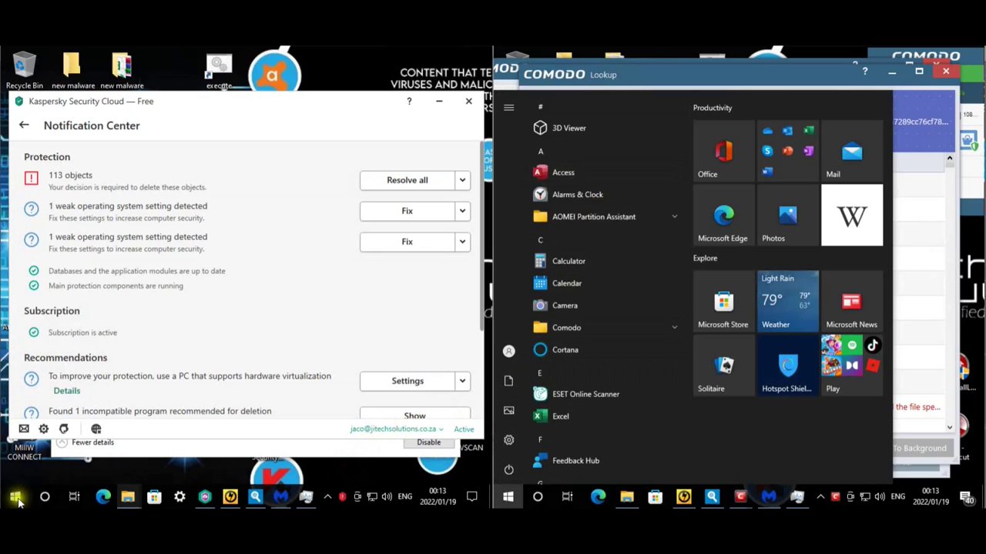
pyautogui.hotkey('ctrl', 'shift', 'Escape')
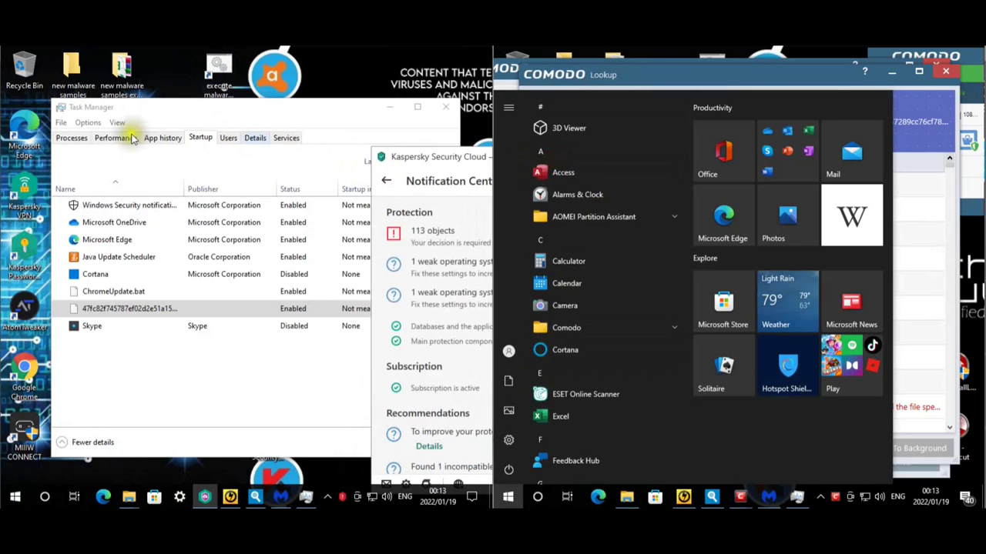
# - Compare the Task Manager startup entries of the Kaspersky machine with those of the Comodo machine
pyautogui.moveTo(159, 103); pyautogui.dragTo(344, 109)
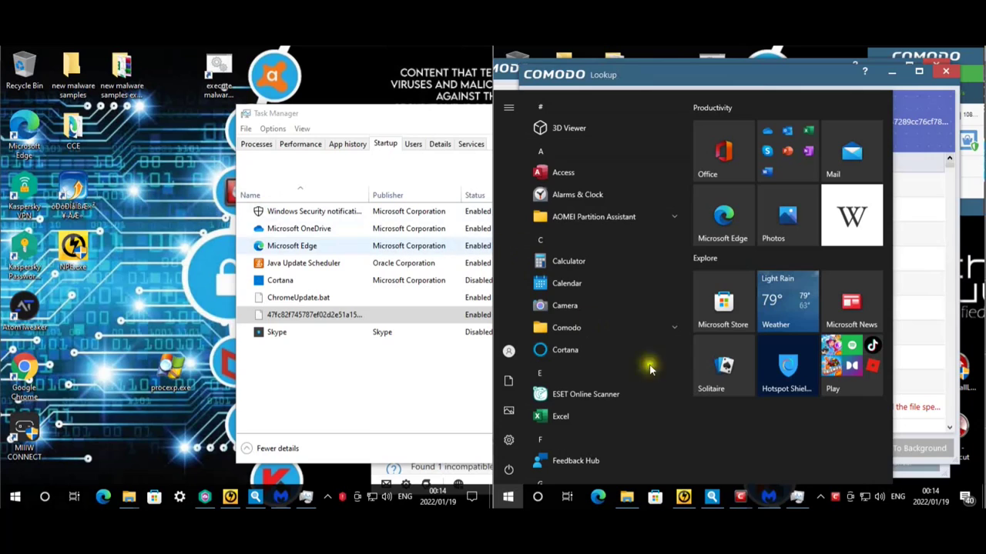
pyautogui.click(797, 497)
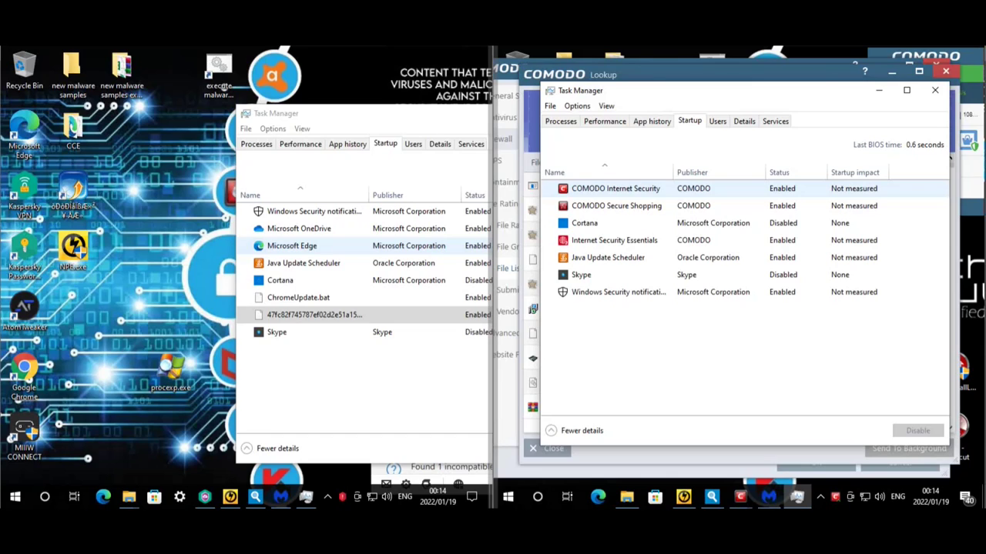
pyautogui.click(790, 362)
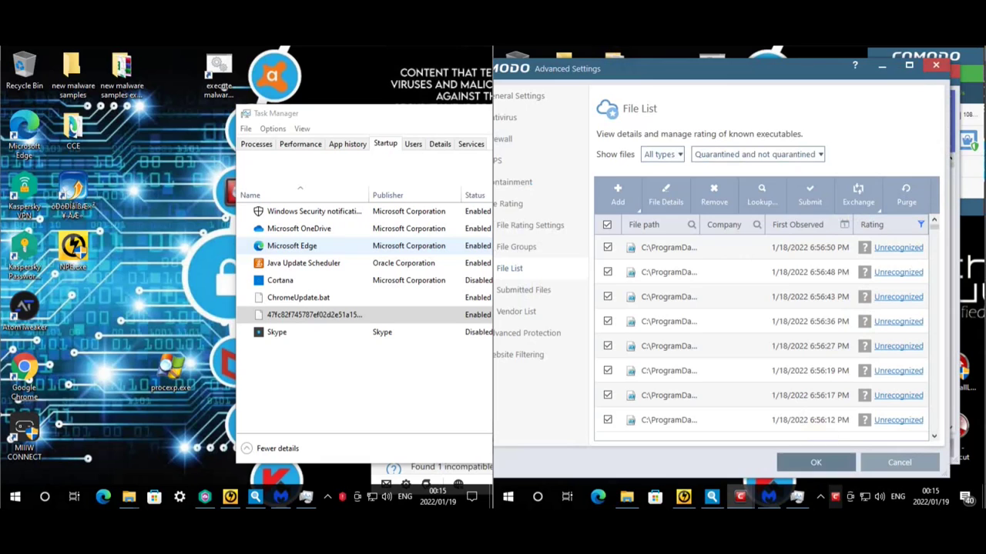
# - Run the 1e8ce541c848, 1ef1405f25f4 and 1fab157d0875 samples from the Comodo machine's extracted malware samples folder
pyautogui.click(626, 497)
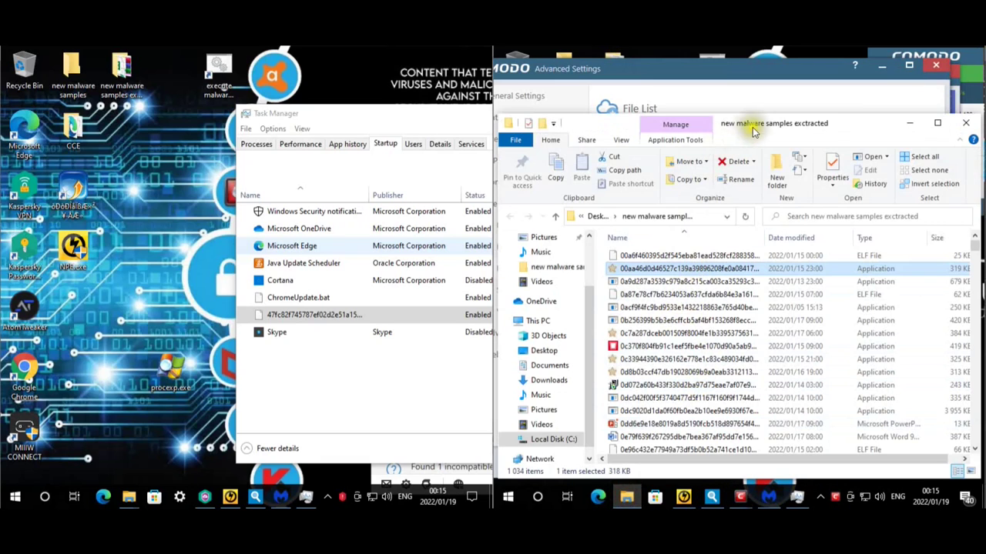
pyautogui.moveTo(750, 125); pyautogui.dragTo(755, 72)
pyautogui.scroll(-5, 693, 291)
pyautogui.scroll(-5, 693, 291)
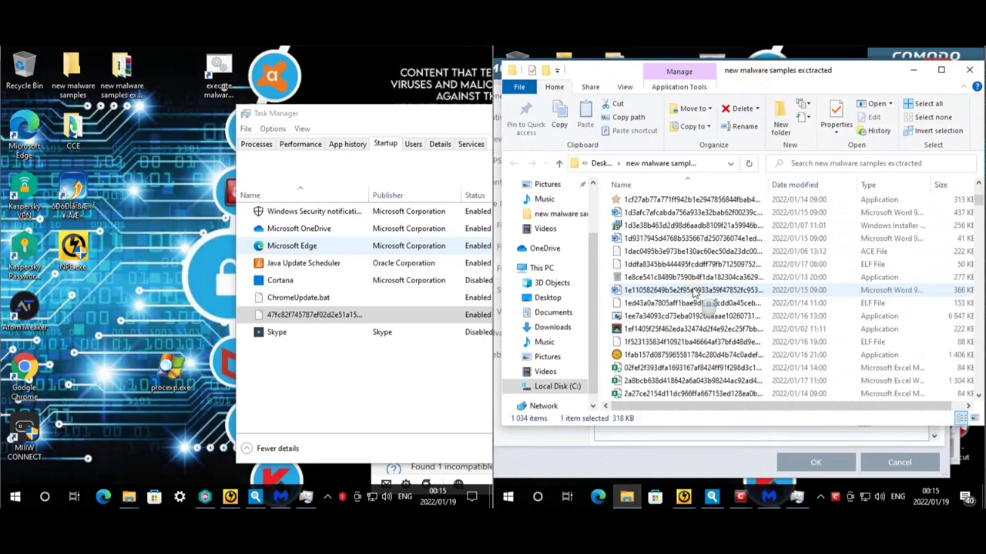
pyautogui.click(663, 278)
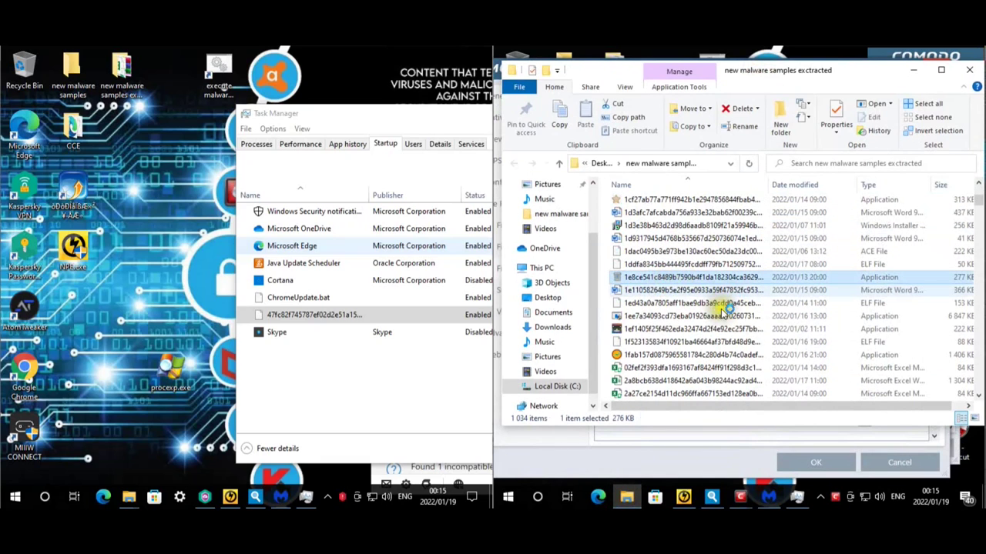
pyautogui.click(684, 328)
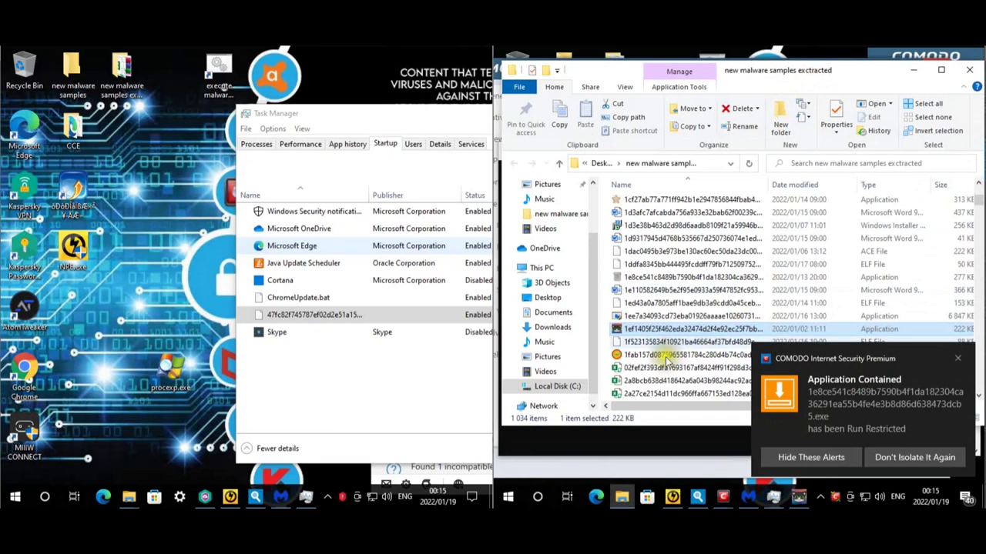
pyautogui.click(674, 355)
# - Run the 2b697dedde68, 2baec496257f and 2d4c4036930a samples from the extracted samples folder on the Comodo machine
pyautogui.scroll(-4, 683, 331)
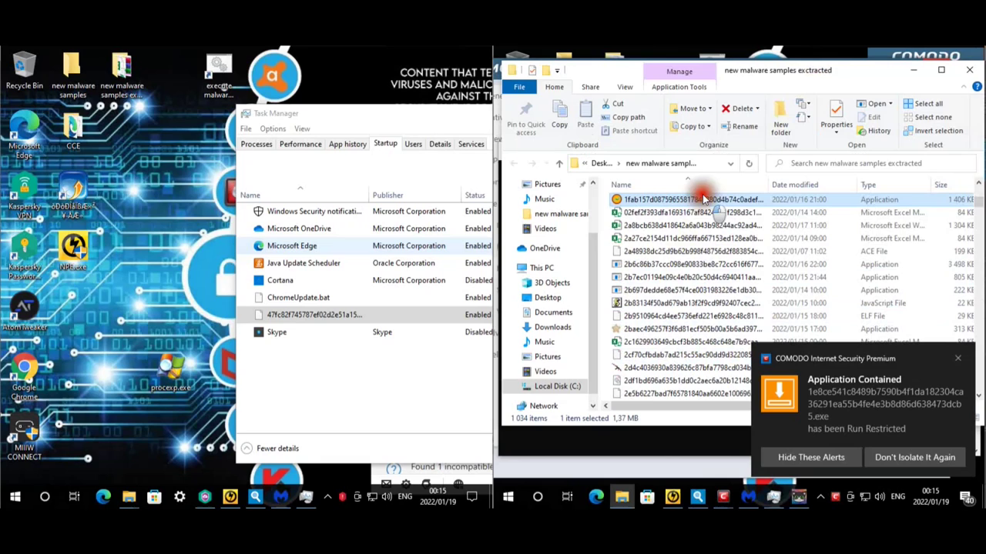
pyautogui.click(662, 290)
pyautogui.doubleClick(664, 291)
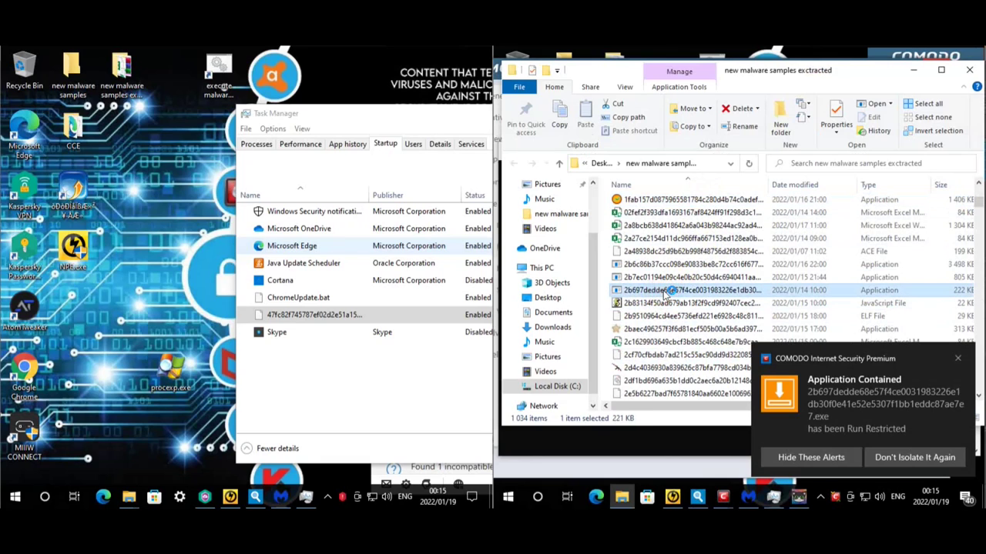
pyautogui.scroll(-2, 643, 322)
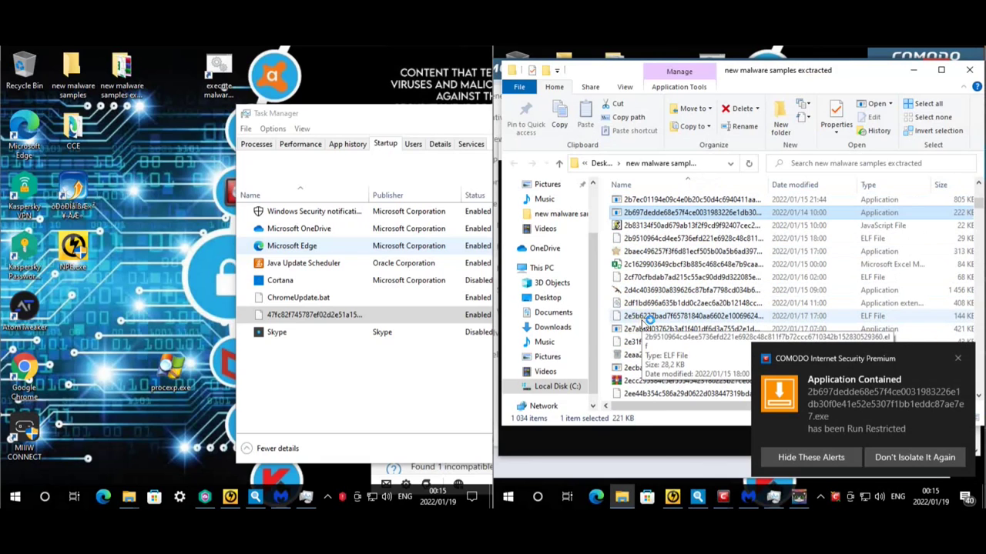
pyautogui.doubleClick(664, 253)
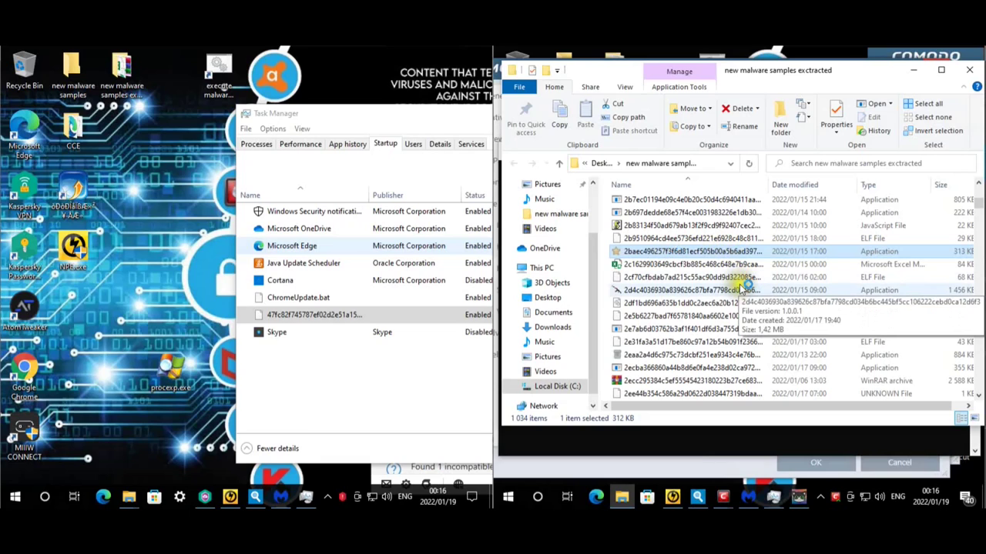
pyautogui.click(701, 290)
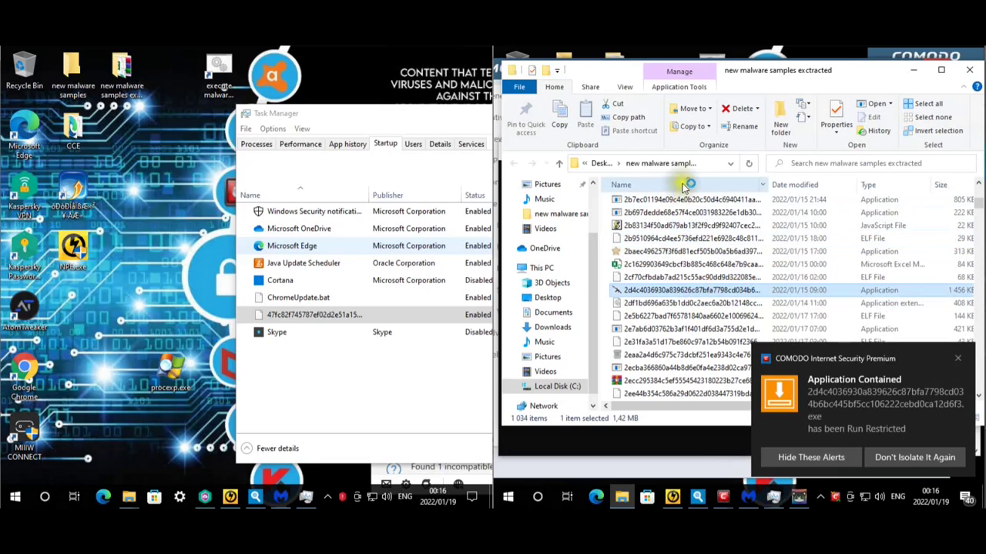
# - Dismiss the 1b54ert error dialog and try further samples from the extracted samples folder on the Comodo machine
pyautogui.scroll(-3, 684, 287)
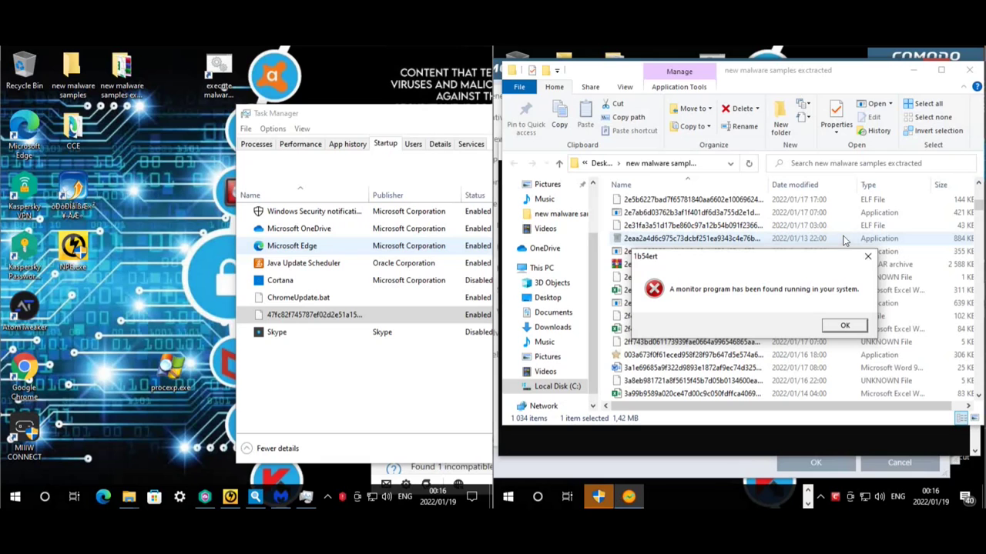
pyautogui.click(847, 325)
pyautogui.click(701, 276)
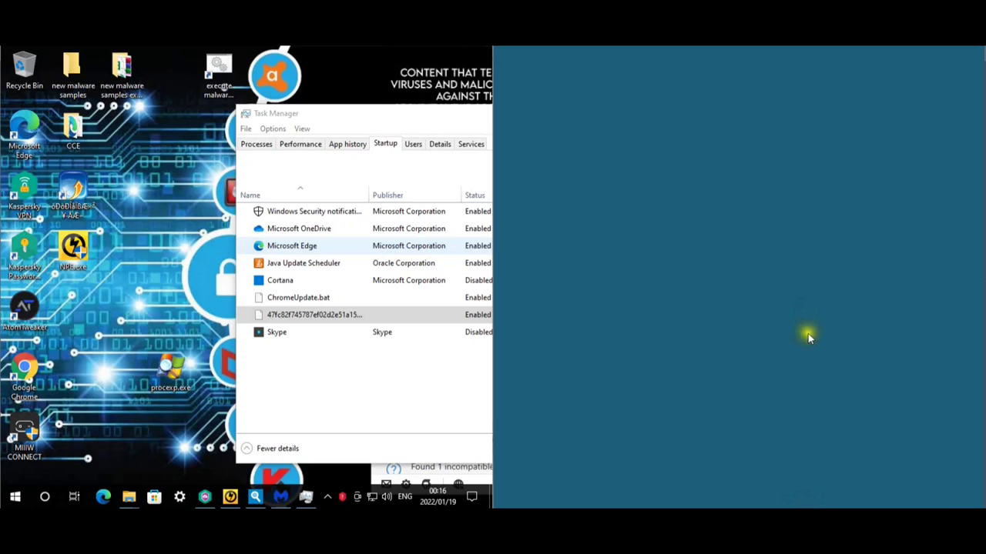
pyautogui.click(716, 359)
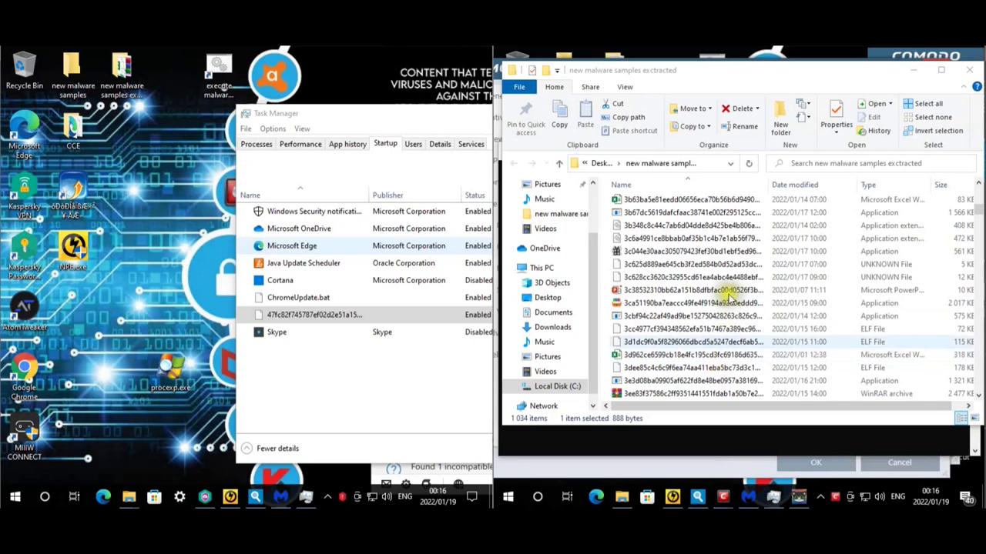
# - Run the 3f61959fb38b sample on the Comodo machine and dismiss the invalid memory access error
pyautogui.moveTo(959, 52)
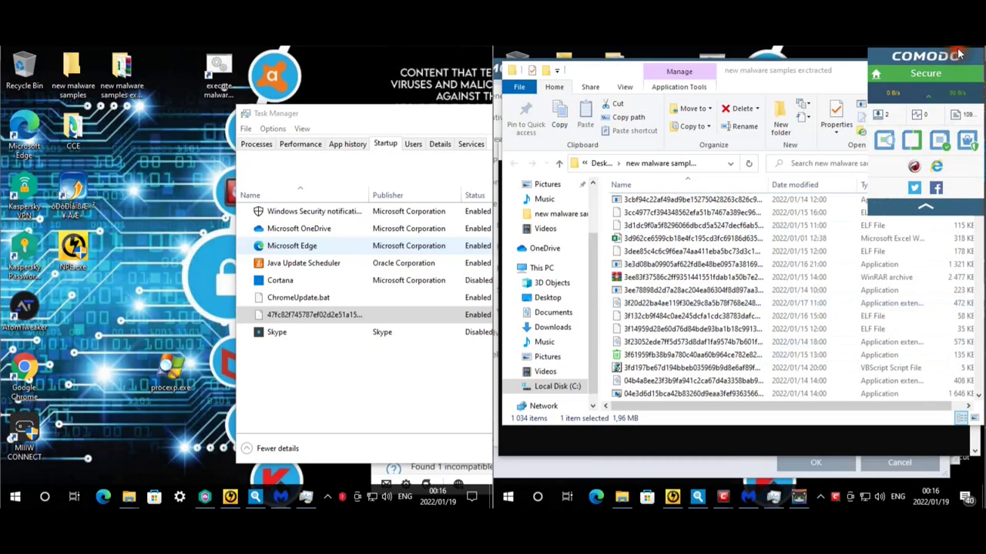
pyautogui.click(776, 253)
pyautogui.scroll(-3, 653, 318)
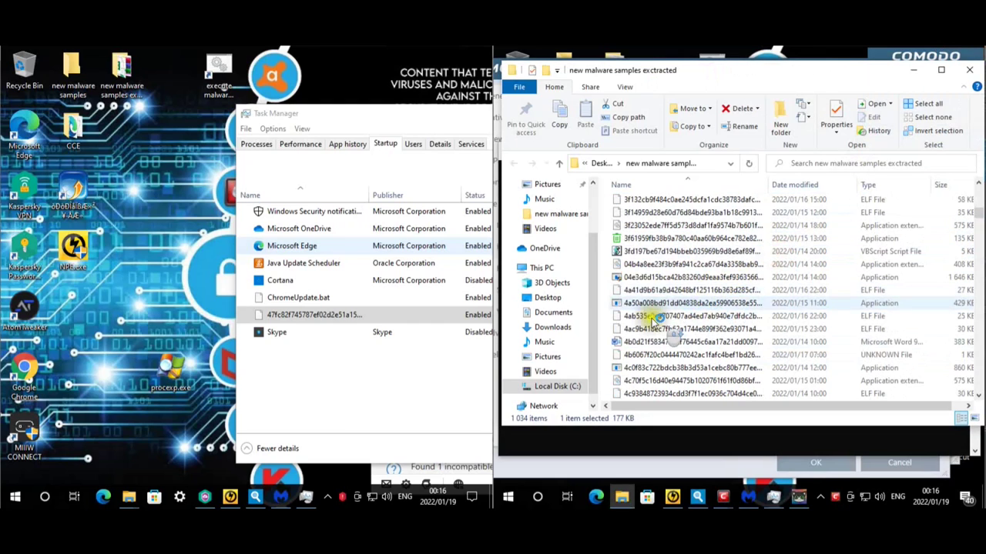
pyautogui.click(663, 237)
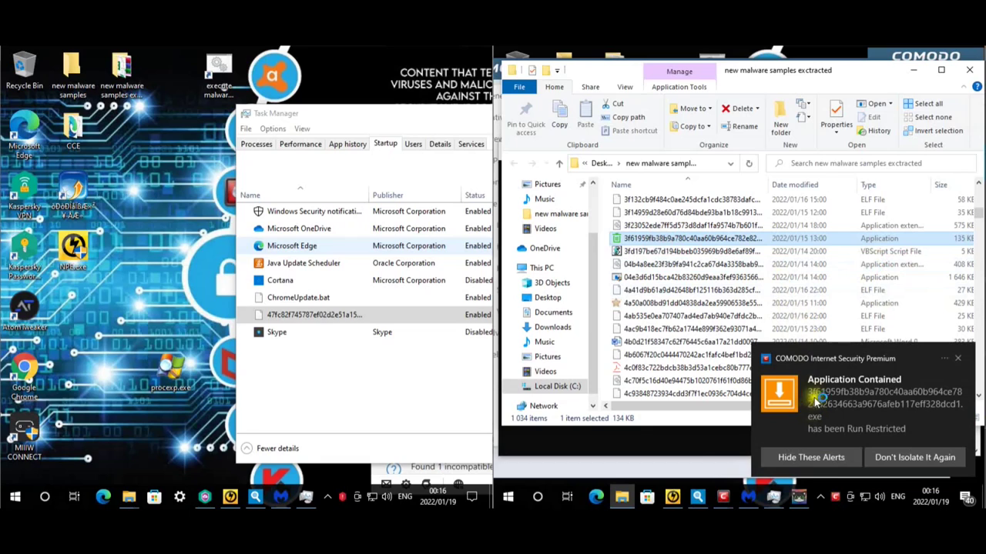
pyautogui.click(777, 280)
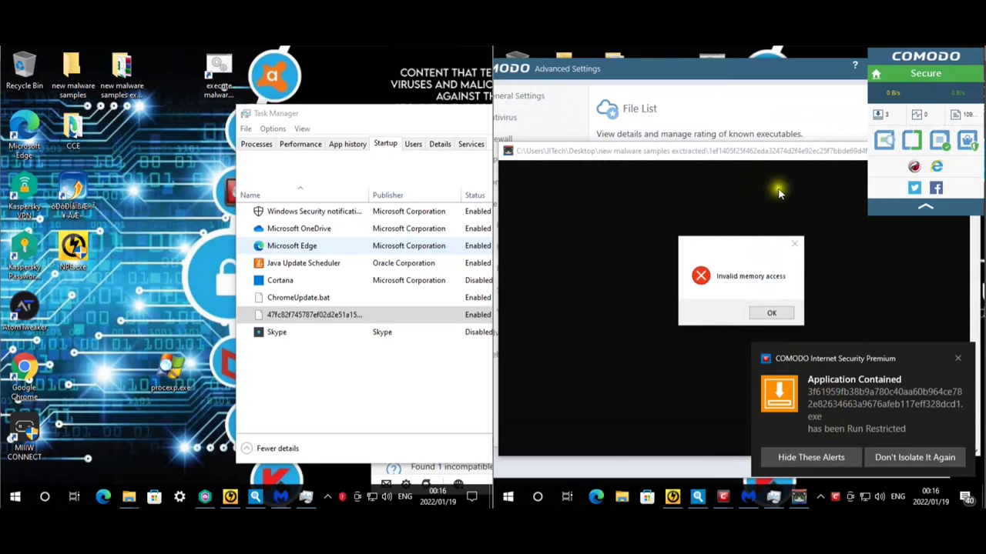
pyautogui.click(796, 153)
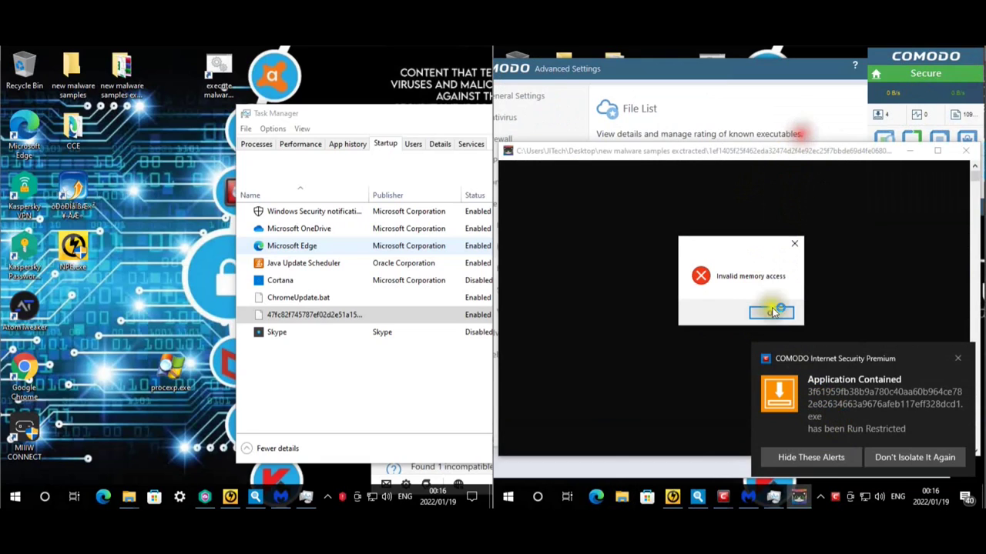
pyautogui.click(774, 312)
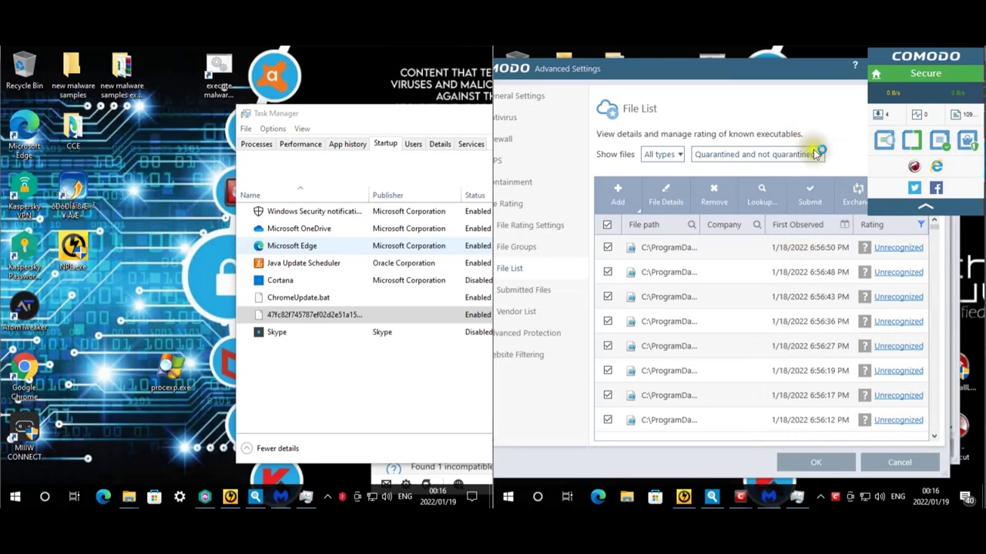
# - Close the Comodo Lookup results and dismiss the 3f61959fb38b sample's software exception error
pyautogui.click(762, 193)
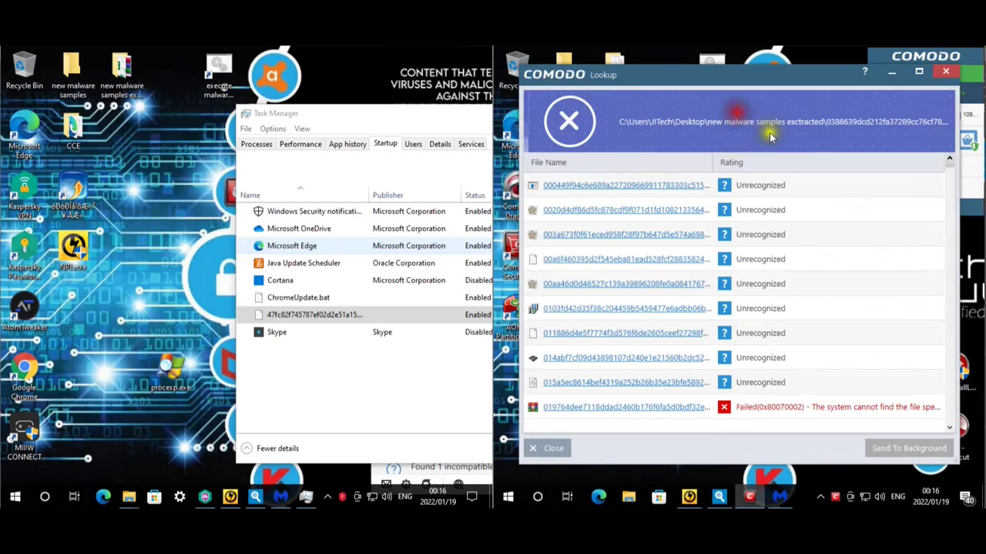
pyautogui.click(946, 70)
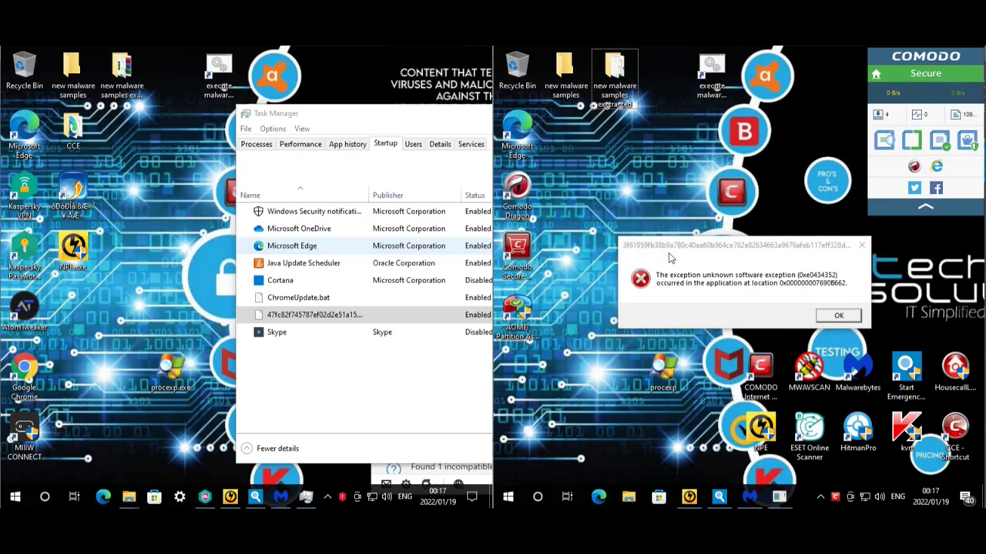
pyautogui.click(838, 315)
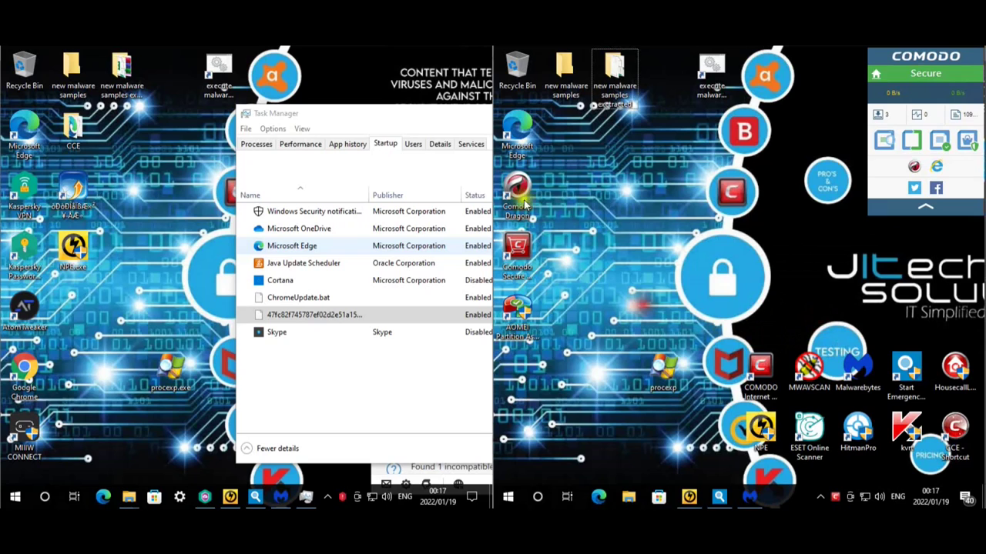
# - Close Task Manager and the Kaspersky Security Cloud Notification Center on the Kaspersky machine
pyautogui.moveTo(257, 108); pyautogui.dragTo(372, 129)
pyautogui.click(457, 126)
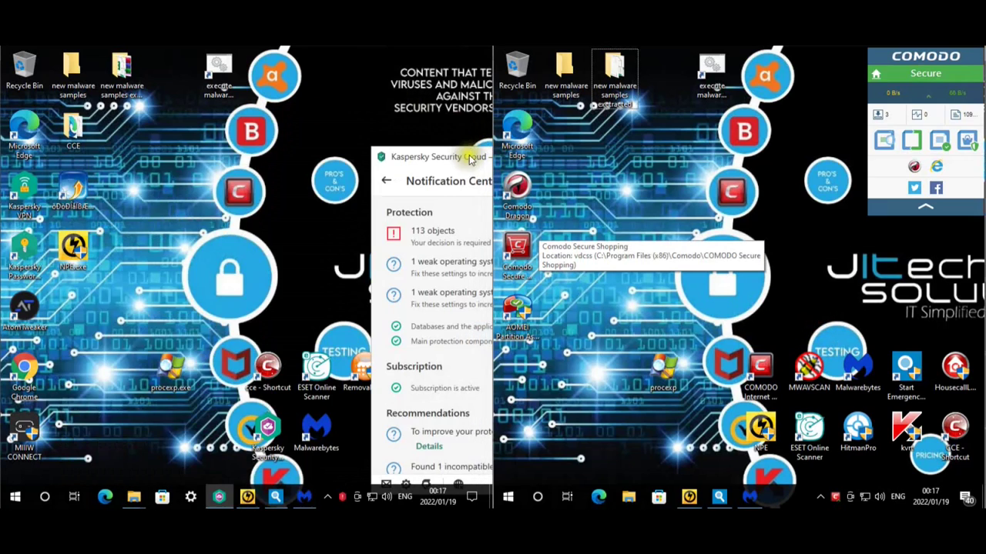
pyautogui.moveTo(470, 158); pyautogui.dragTo(378, 121)
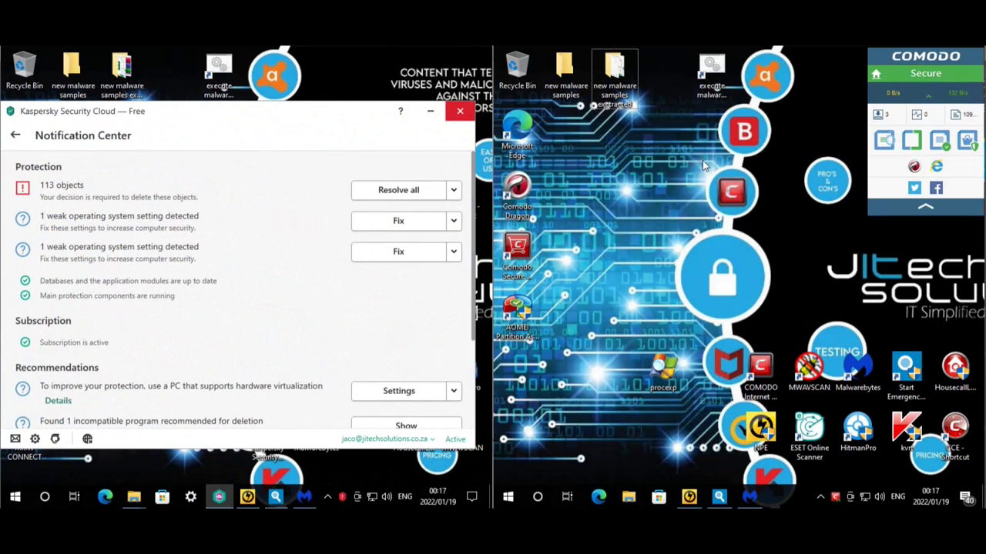
pyautogui.click(460, 111)
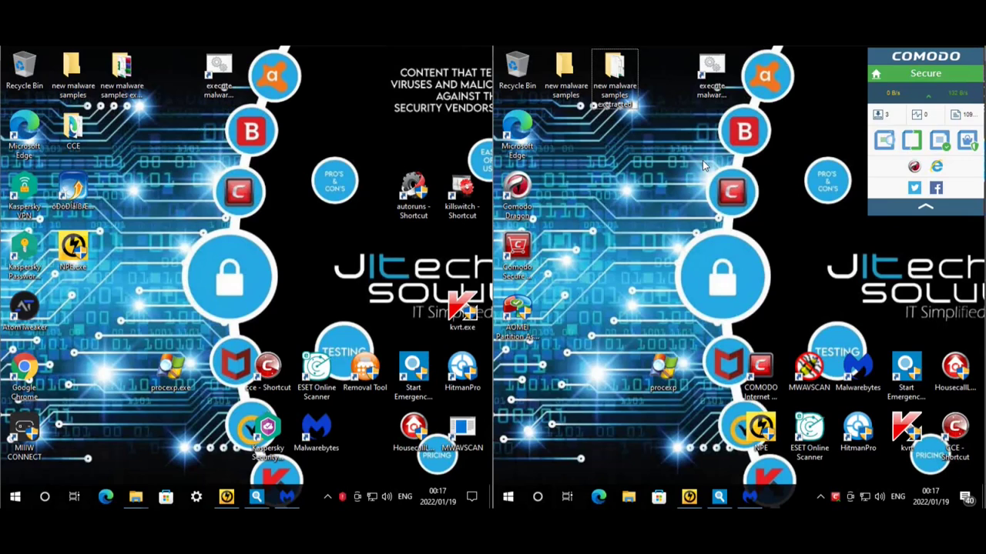